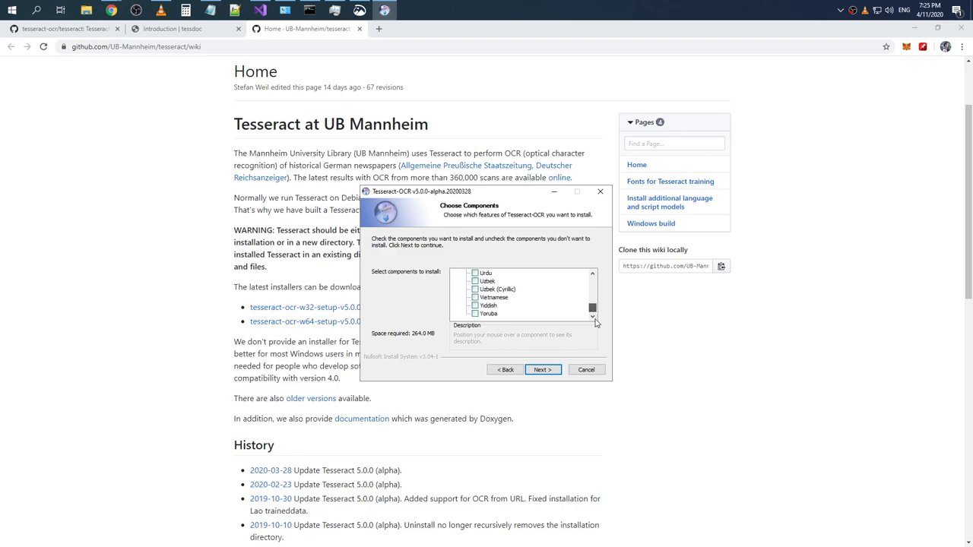
Install Tesseract-OCR v5.0.0-alpha into C:\Program Files\Tesseract-OCR with the Tesseract-OCR Start Menu folder and finish the setup
click(542, 369)
click(542, 369)
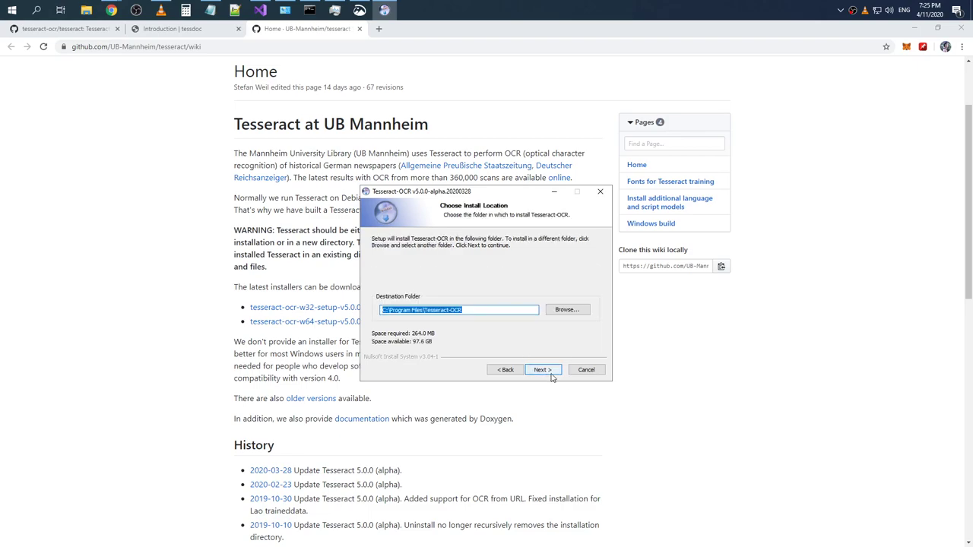
click(423, 349)
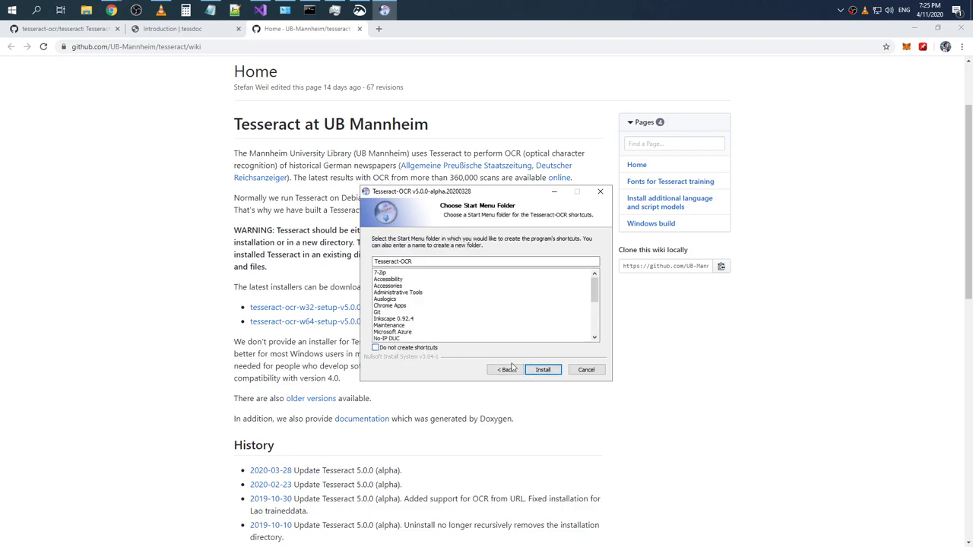
click(549, 371)
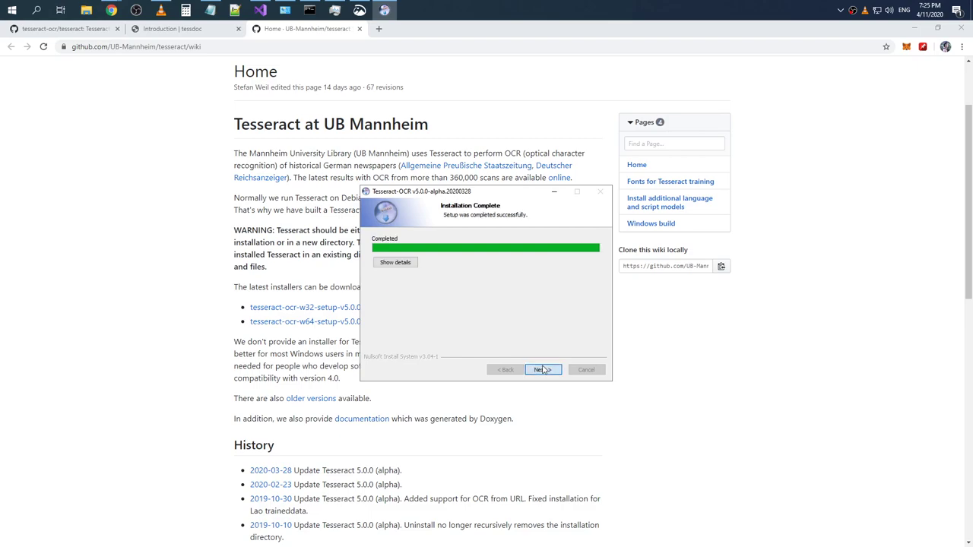
click(543, 370)
click(544, 370)
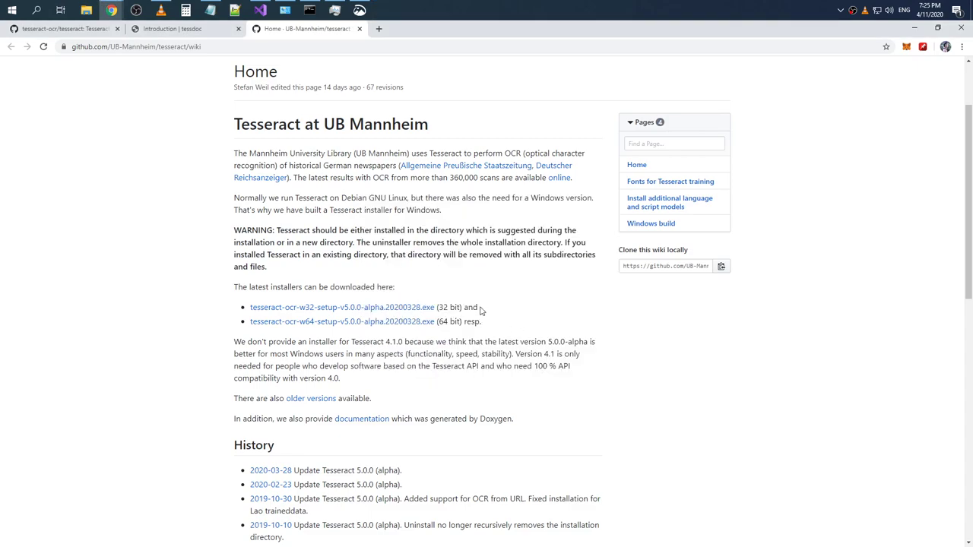
Return to the tessdoc installation page, open a Command Prompt and try running the tesseract command
scroll(467, 263, down, 3)
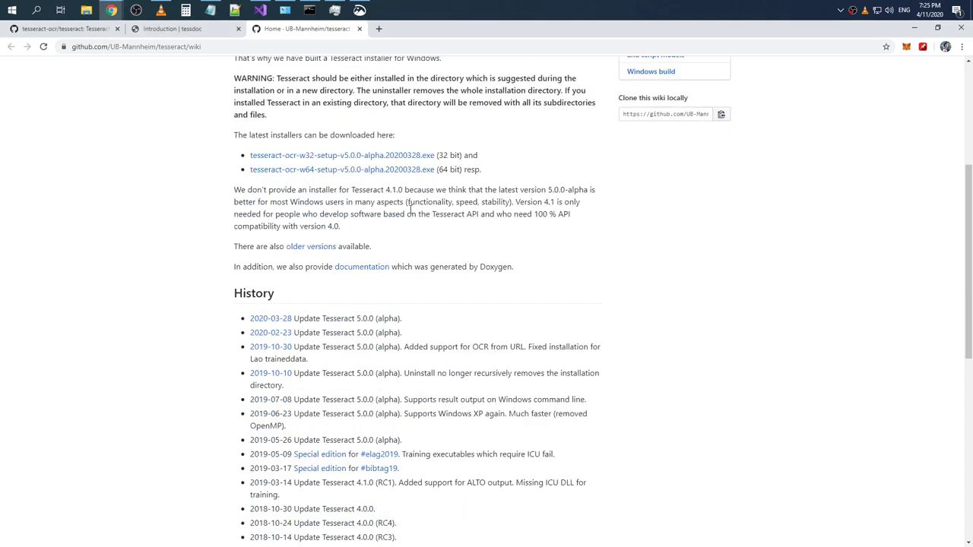
click(210, 31)
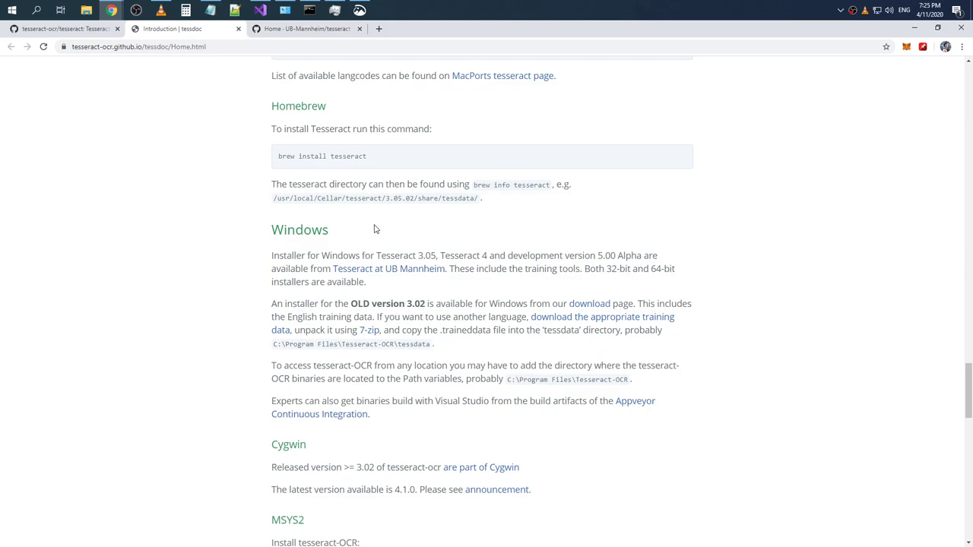
click(36, 10)
text(cmd)
key(Return)
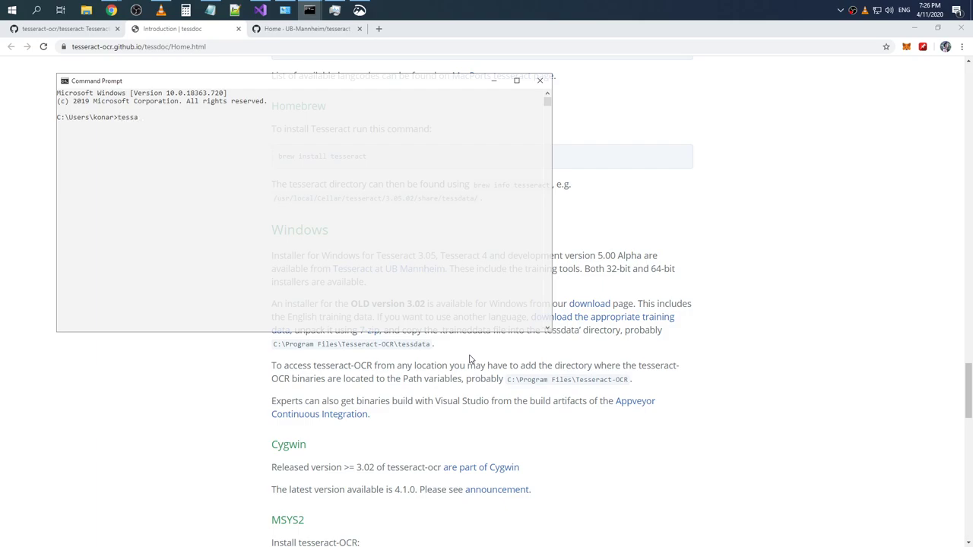
text(tesseract)
key(Return)
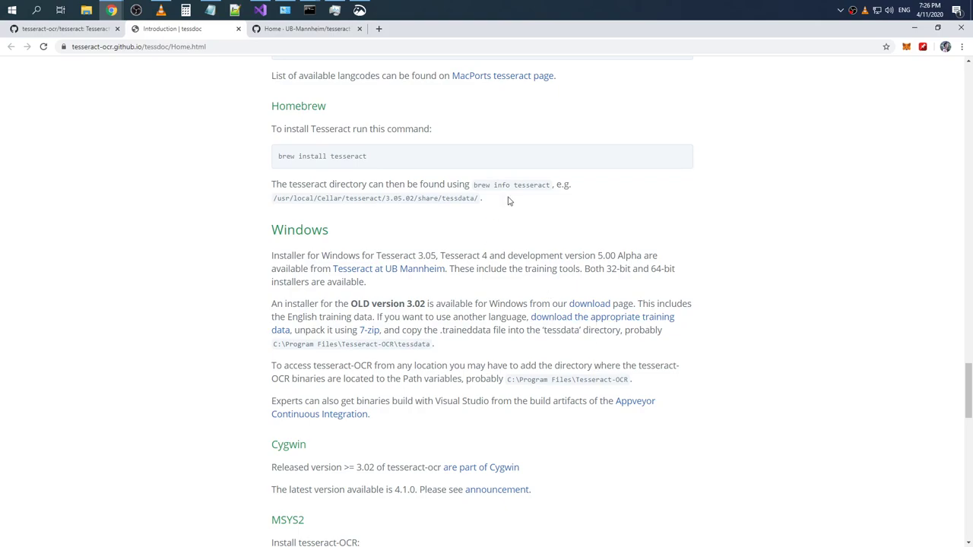
Check the spelling of tesseract in the Homebrew install command and try it again in the Command Prompt
drag(373, 162, 335, 158)
key(alt+Tab)
text(tesseract)
key(Return)
key(alt+Tab)
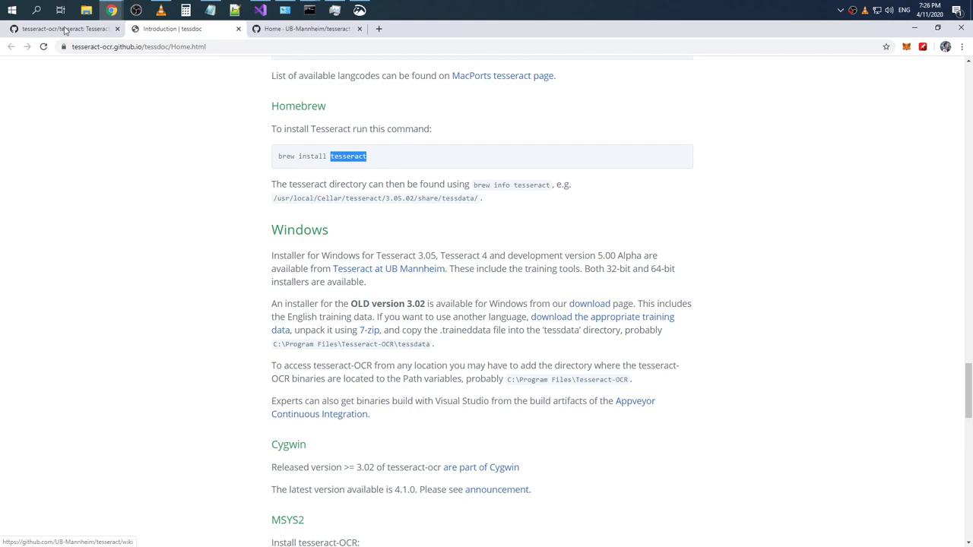
Search Windows for "tesseract" to look for the installed program, and close the search
click(36, 10)
text(tess)
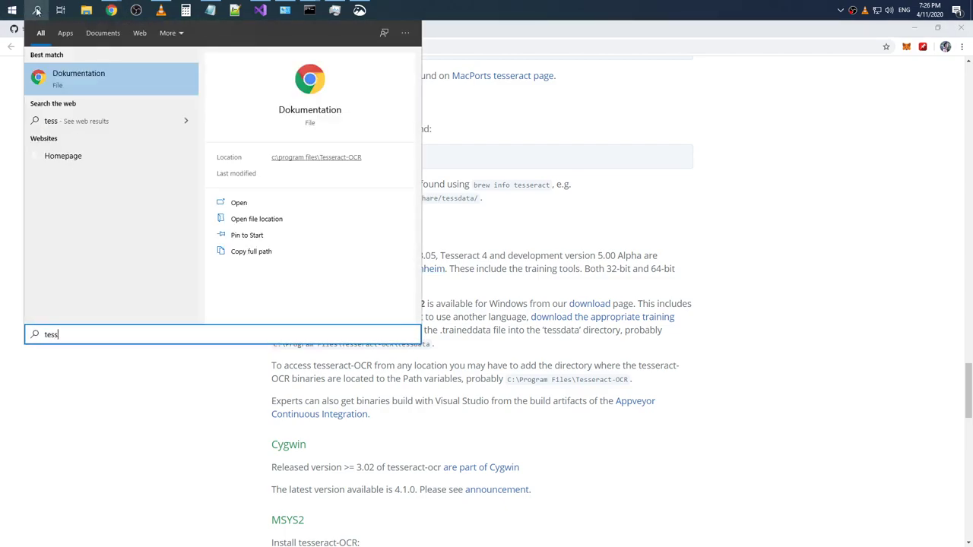
text(era)
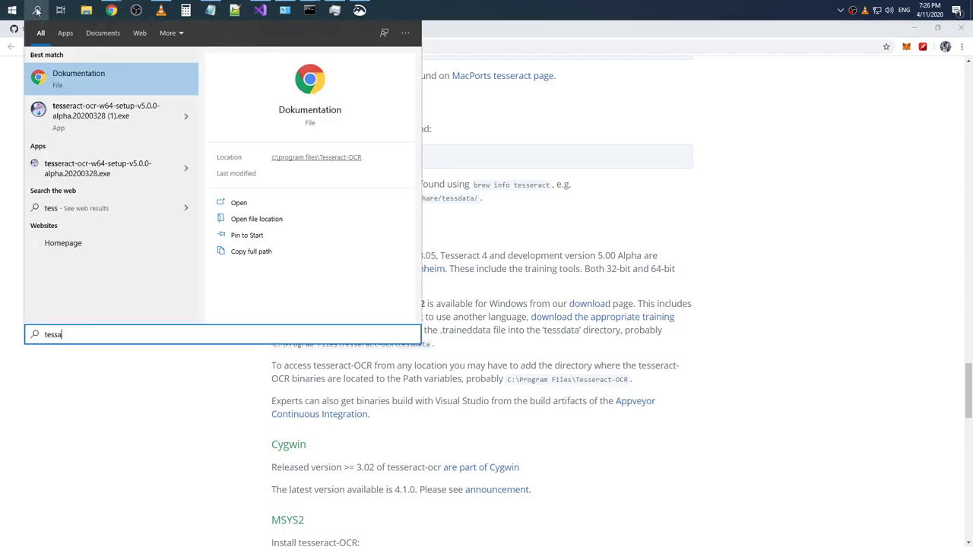
key(BackSpace)
text(eract)
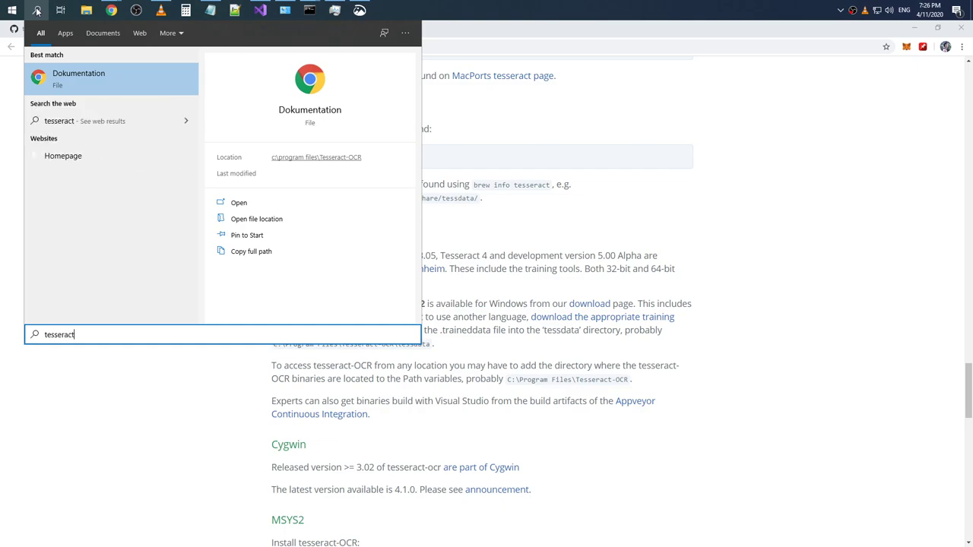
click(37, 10)
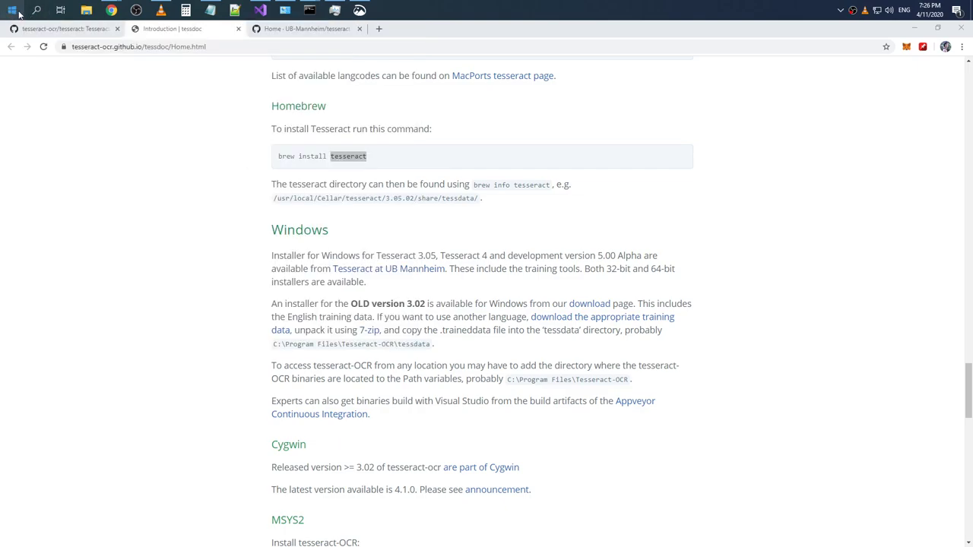
Open the file location of the recently added Console shortcut and launch Console from the Tesseract-OCR folder
click(12, 10)
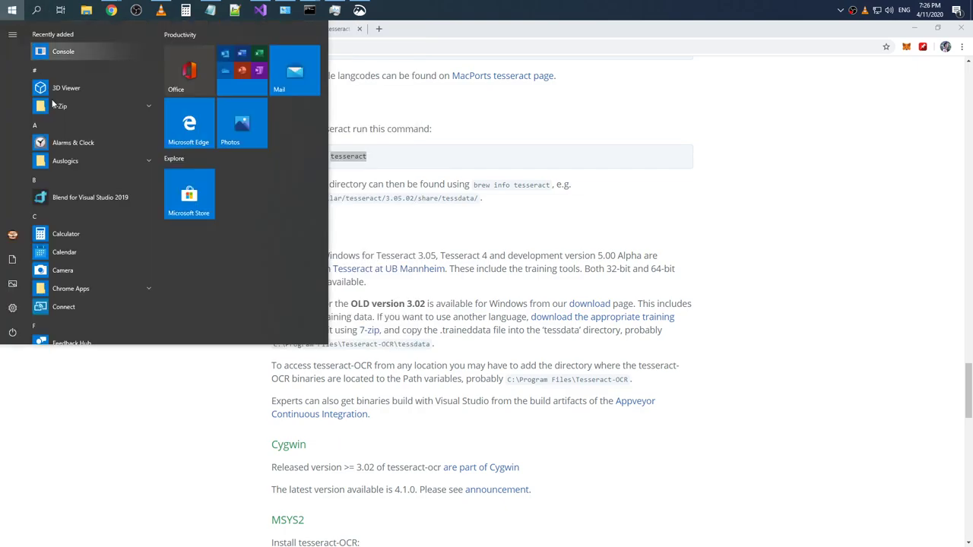
right_click(73, 50)
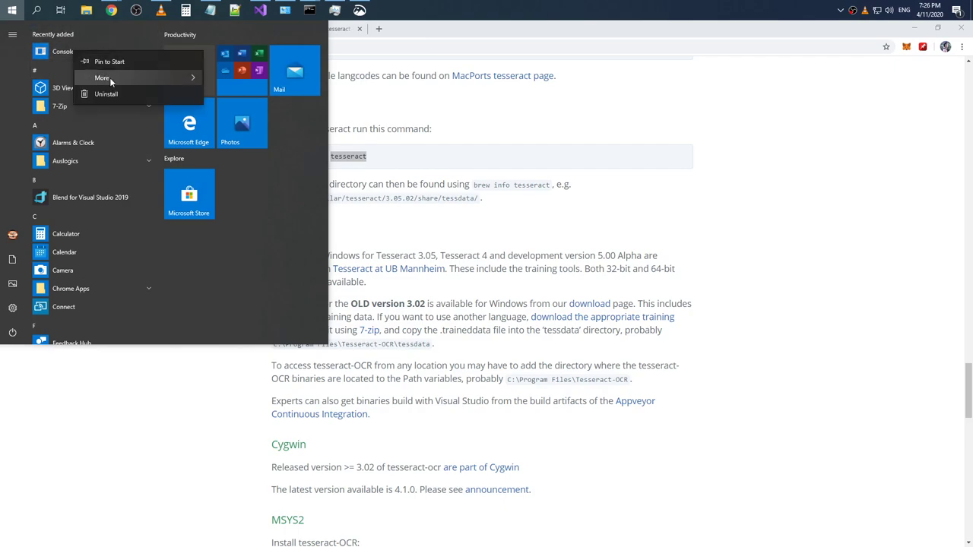
mouse_move(115, 80)
click(259, 114)
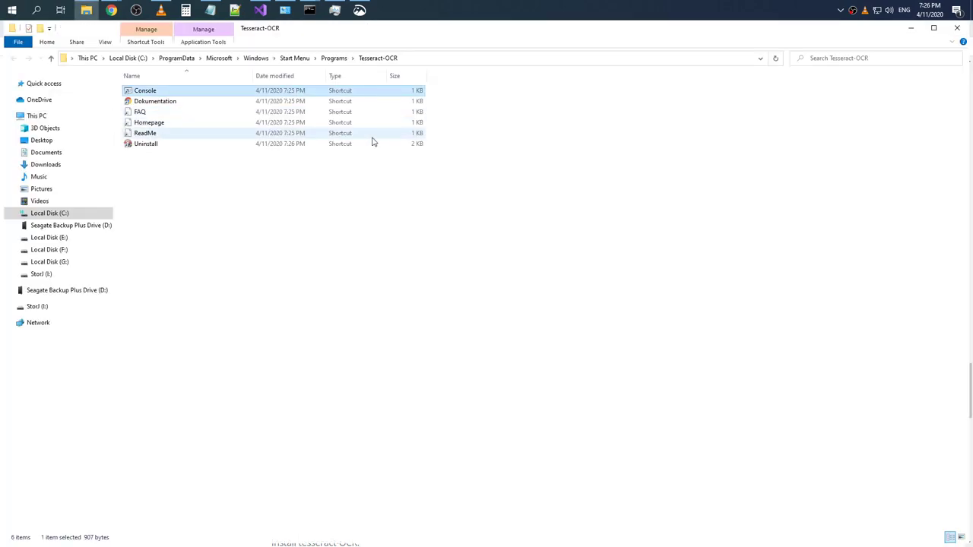
double_click(200, 94)
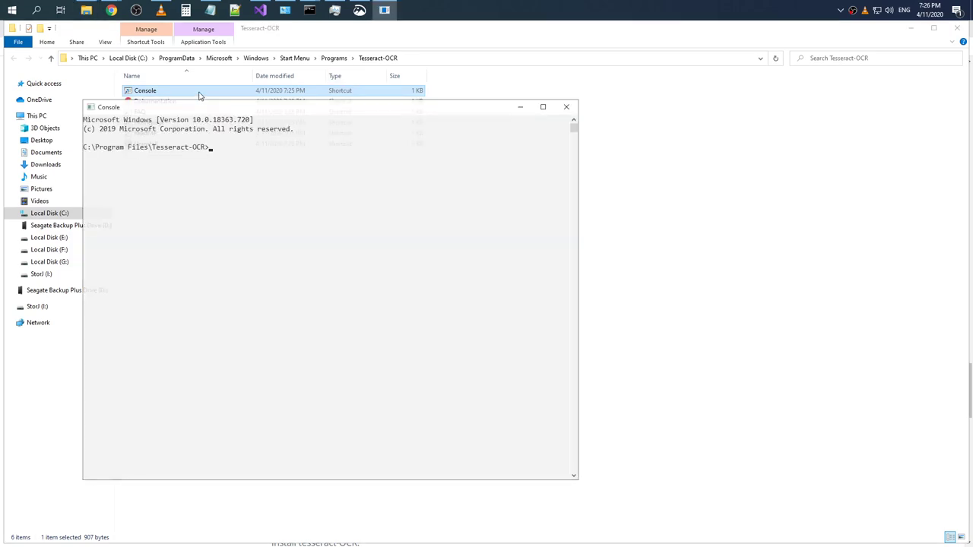
drag(273, 112, 385, 152)
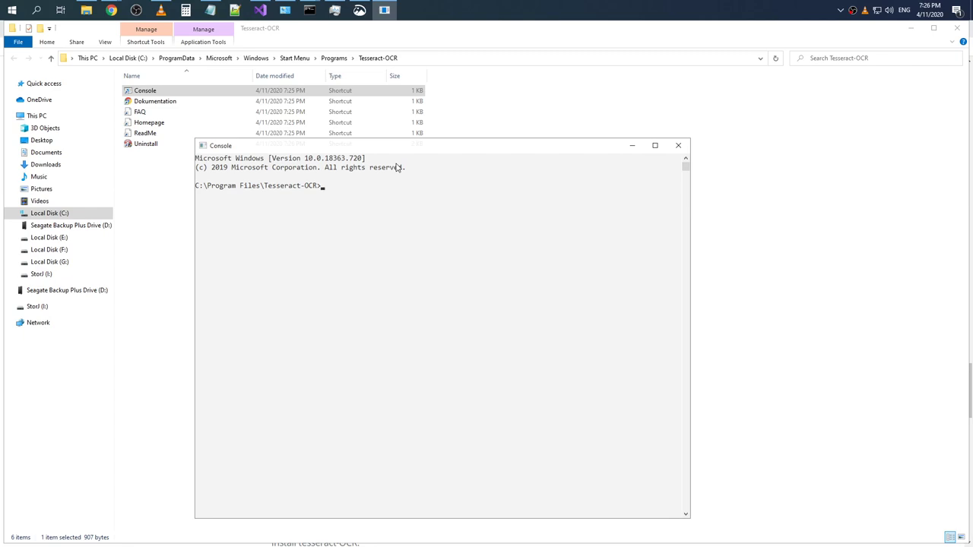
List the Tesseract-OCR program folder with dir and run tesseract without arguments in the console
text(te)
key(Tab)
text(dir)
key(Return)
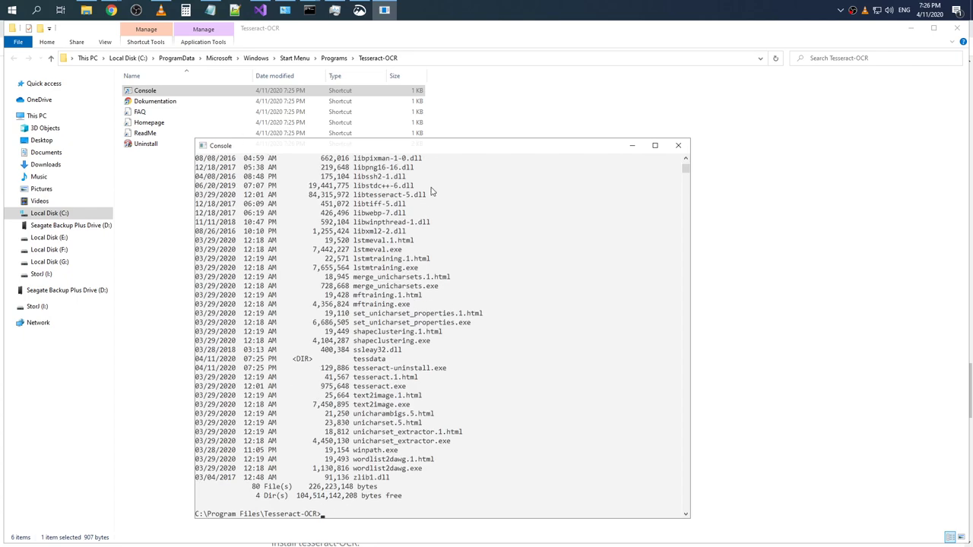
scroll(425, 216, down, 2)
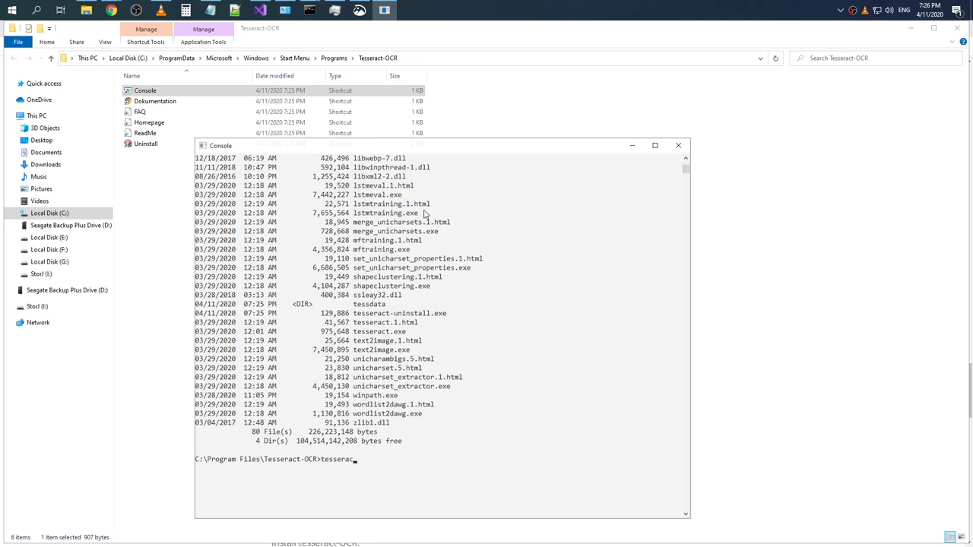
key(Return)
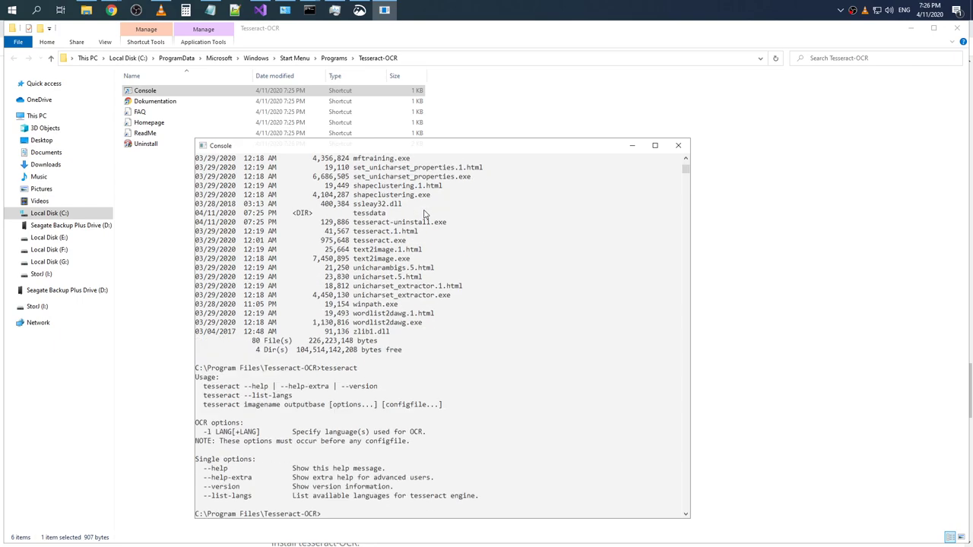
Run tesseract --help in the console and review its usage and options
scroll(458, 221, down, 2)
key(Up)
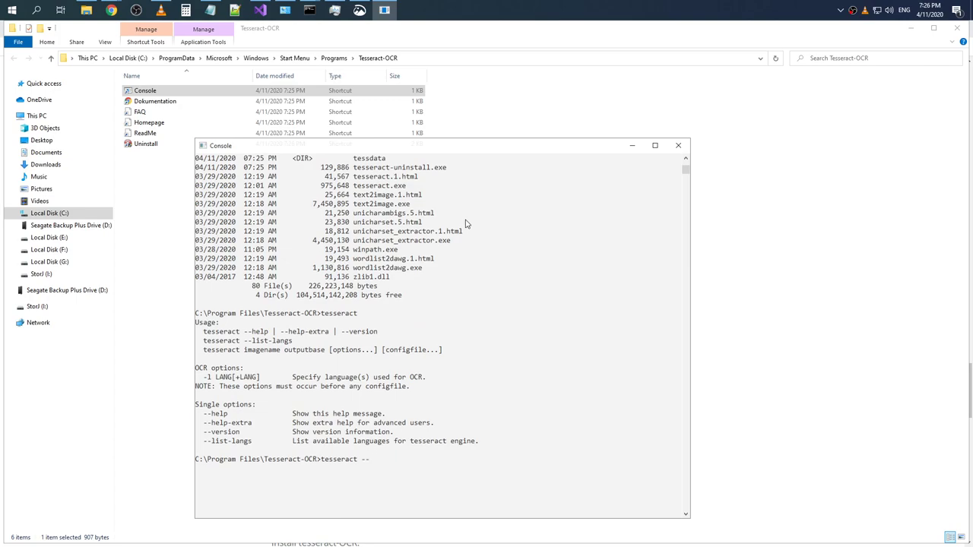
text(--help)
key(Return)
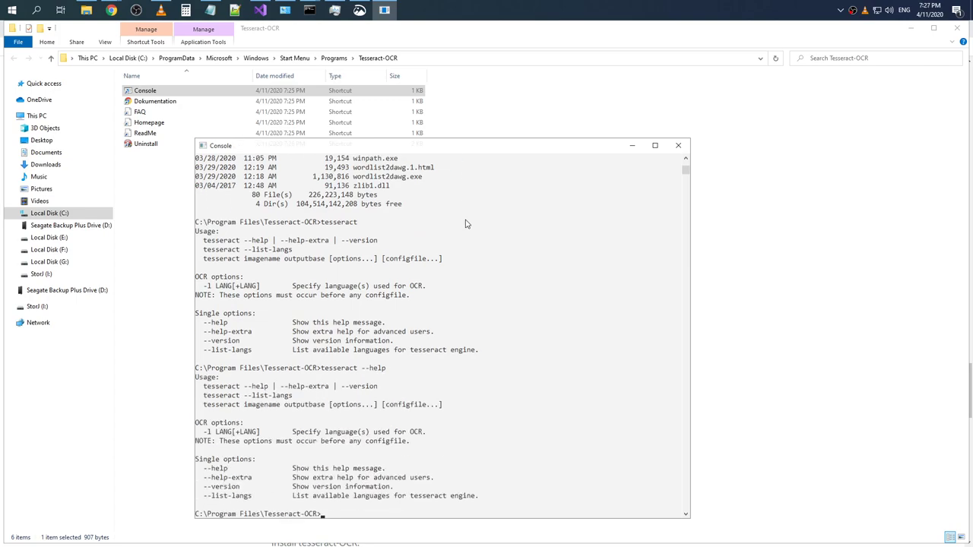
scroll(456, 259, down, 2)
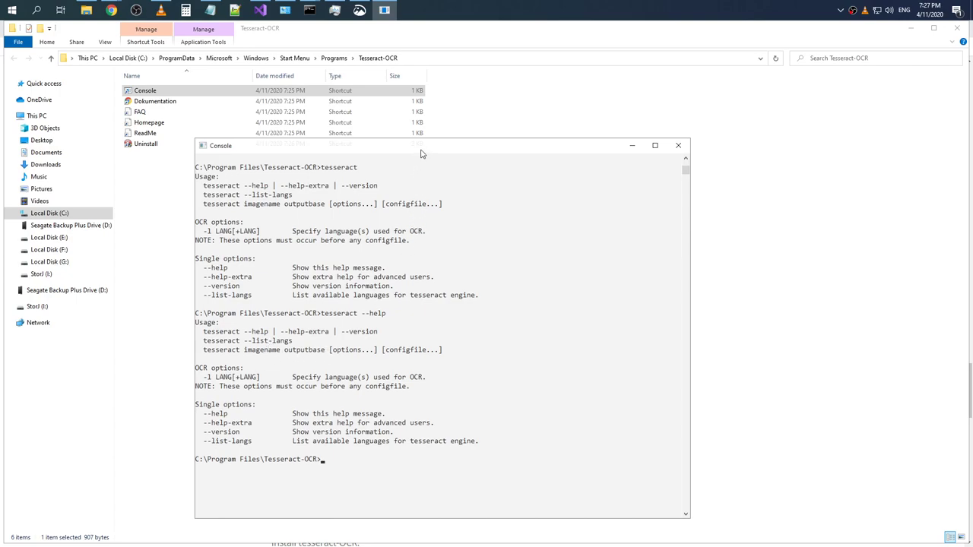
drag(422, 151, 421, 121)
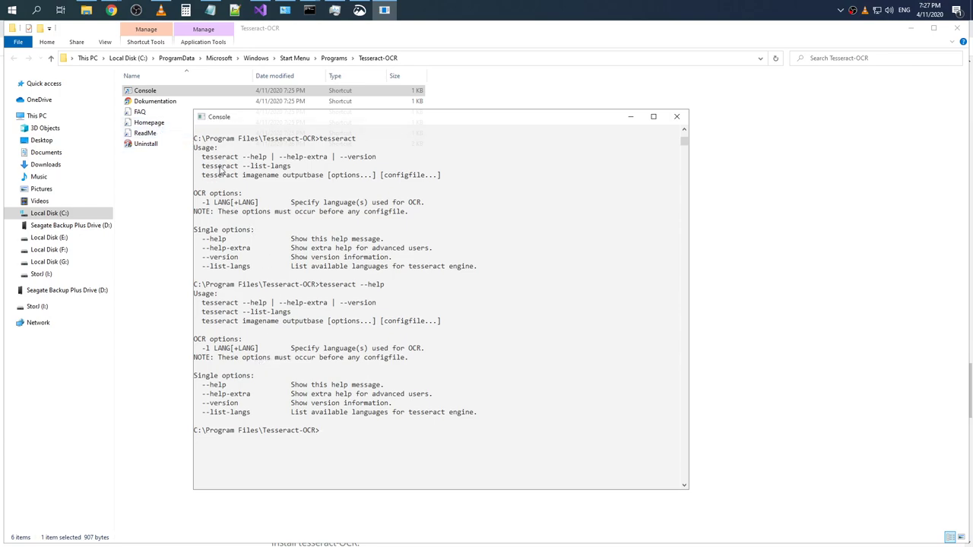
Run tesseract --help-extra and review the OCR options, page segmentation modes and OCR engine modes
drag(284, 322, 325, 324)
key(Return)
key(Up)
key(Return)
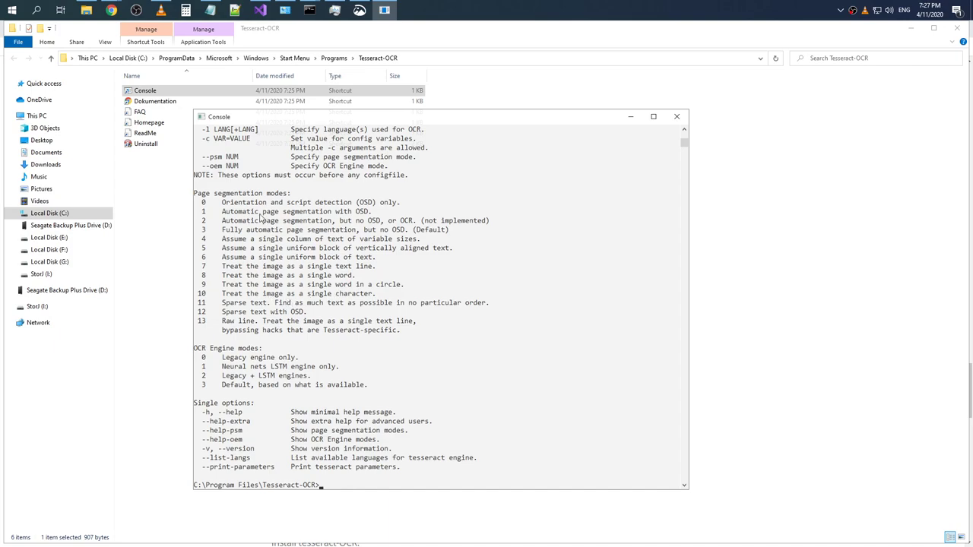
scroll(268, 279, up, 5)
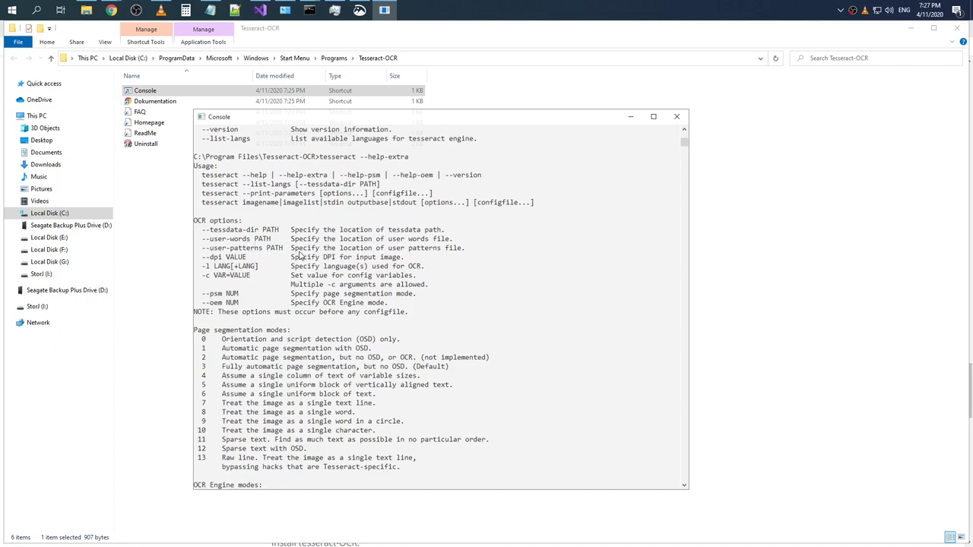
scroll(277, 276, down, 4)
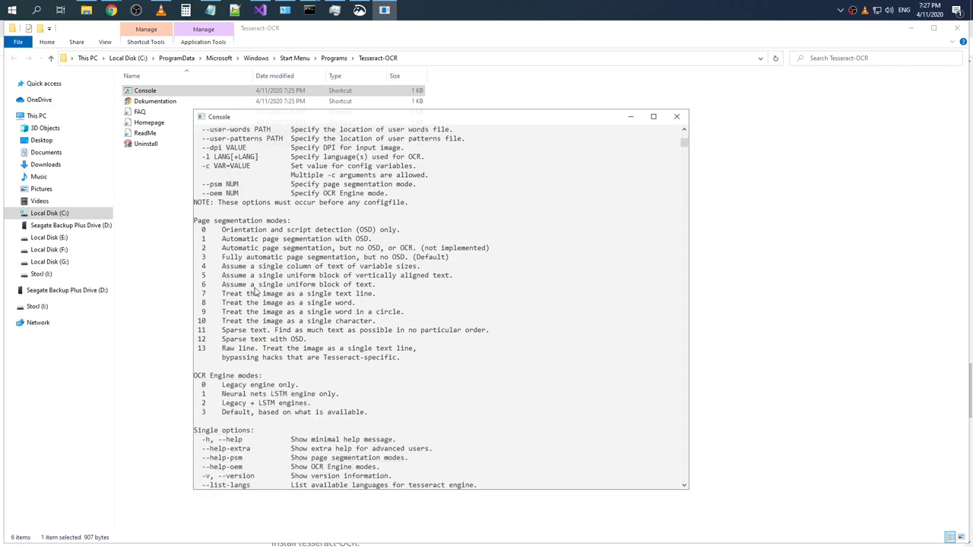
scroll(262, 330, down, 2)
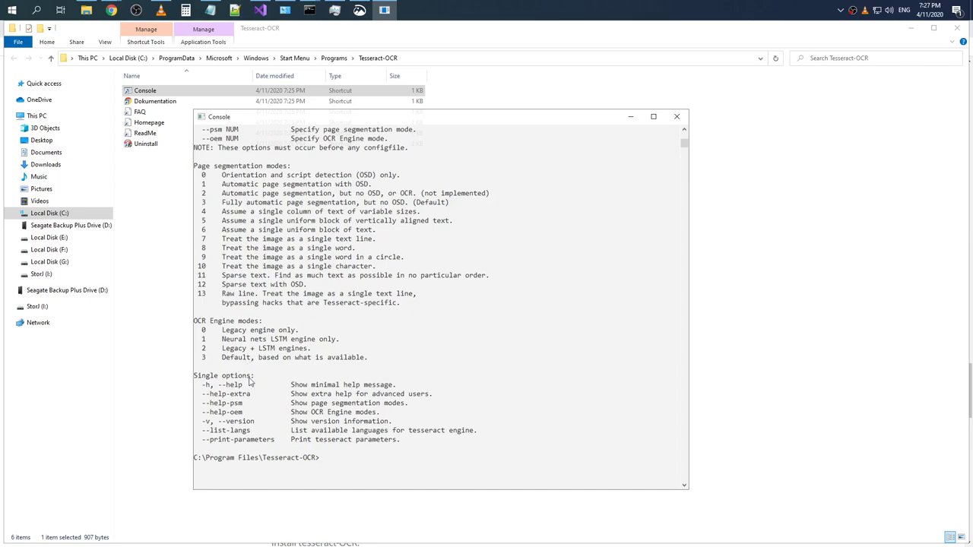
scroll(315, 367, up, 7)
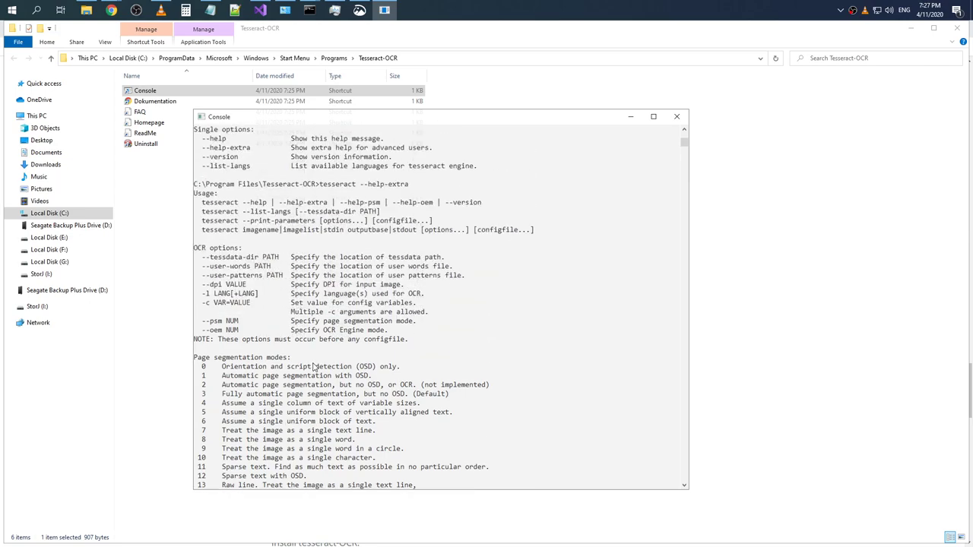
scroll(314, 367, up, 1)
Switch to the tessdoc page in Chrome, find "tesseract" on the page and look through the Linux section for commands
mouse_move(112, 10)
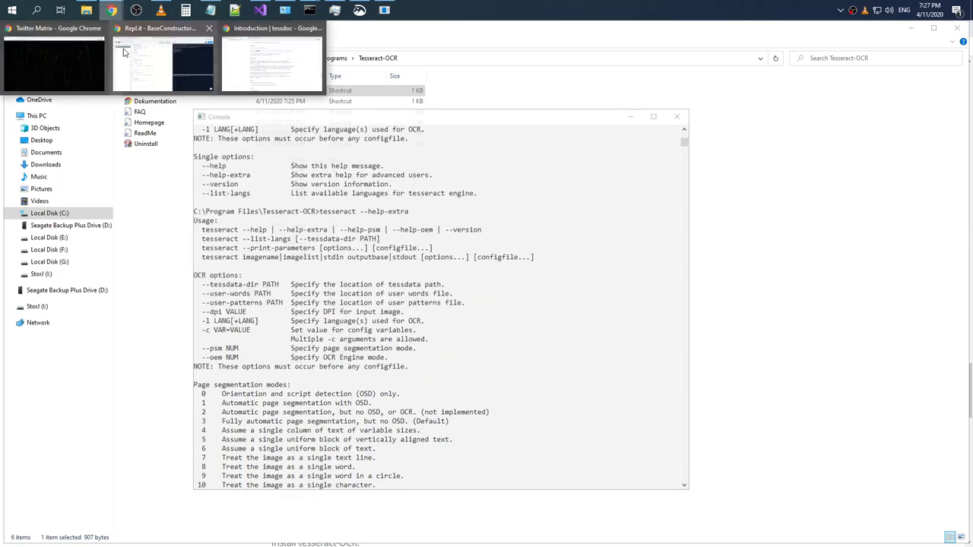
click(263, 60)
scroll(445, 200, up, 3)
click(449, 206)
key(ctrl+f)
text(tess)
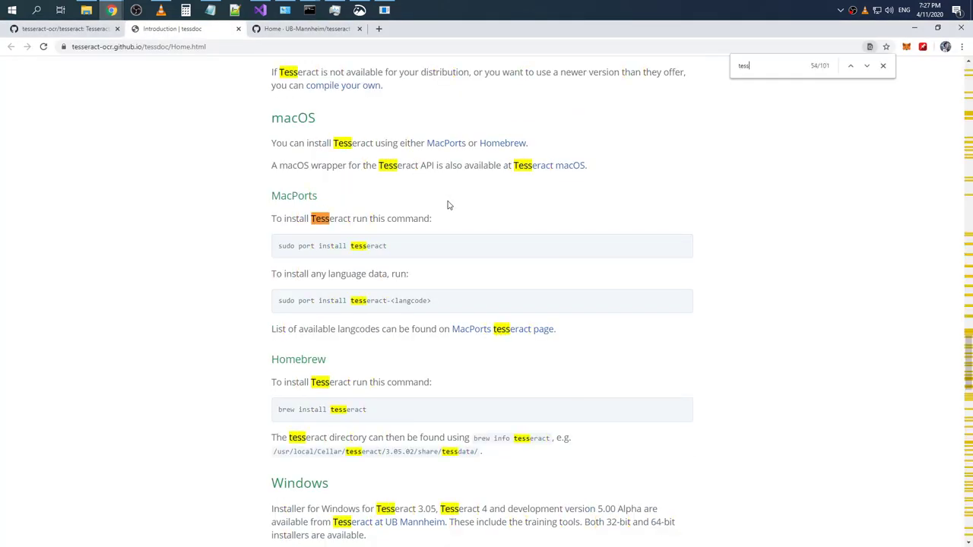
text(eract)
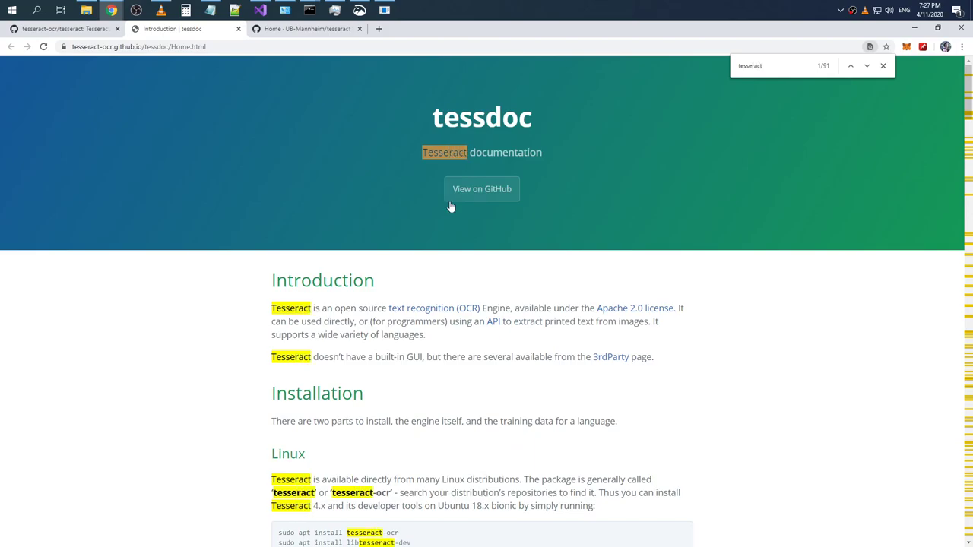
scroll(450, 206, down, 4)
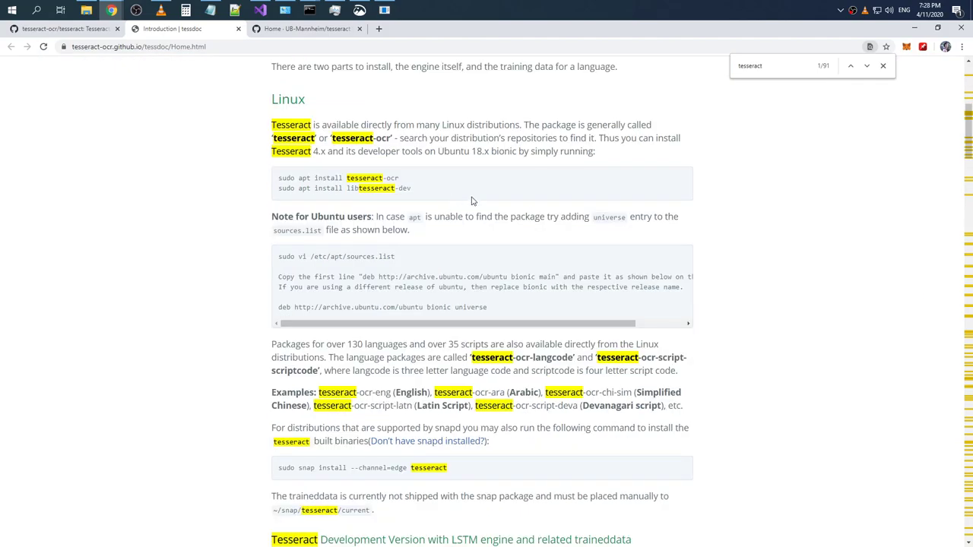
scroll(594, 170, down, 8)
Try adding "png" to the page search, restore it to "tesseract" and look through the end of the documentation for usage examples
click(781, 67)
text(png)
key(BackSpace)
key(BackSpace)
key(BackSpace)
key(BackSpace)
scroll(688, 156, down, 15)
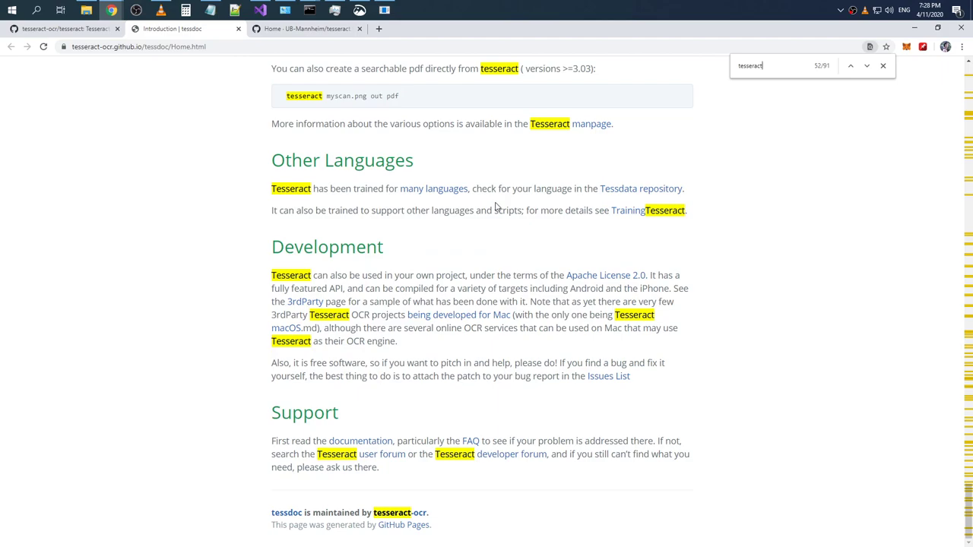
Open the Tesseract documentation and go to the Command-Line-Usage page of the User Manual
click(361, 442)
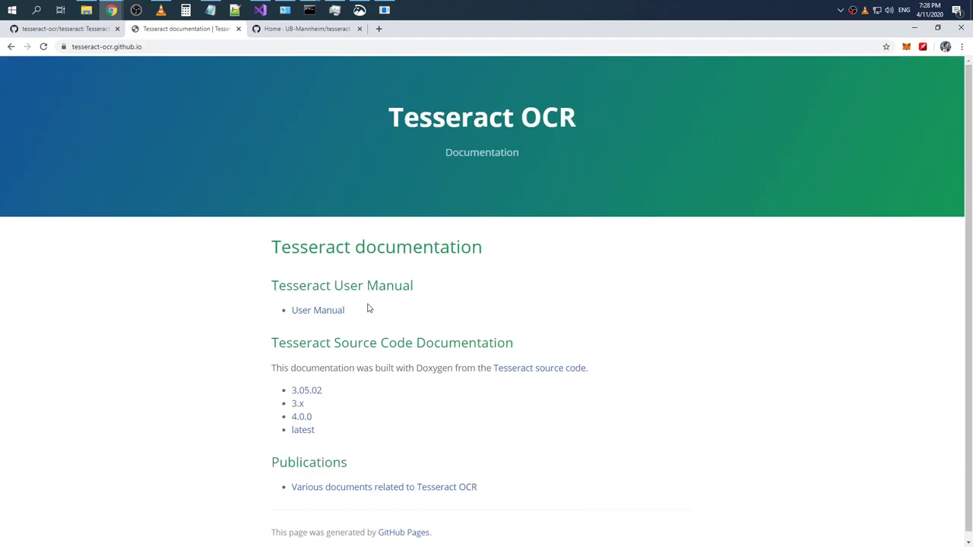
click(326, 304)
scroll(378, 315, down, 3)
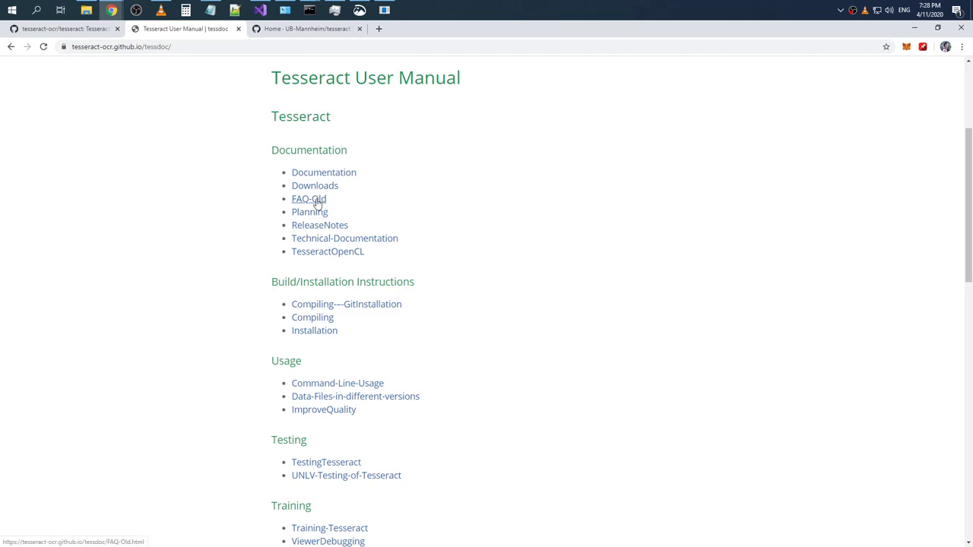
scroll(342, 236, down, 2)
click(340, 235)
Look through the simplest invocation section for the command syntax and find "outputbase" on the page
scroll(419, 234, down, 5)
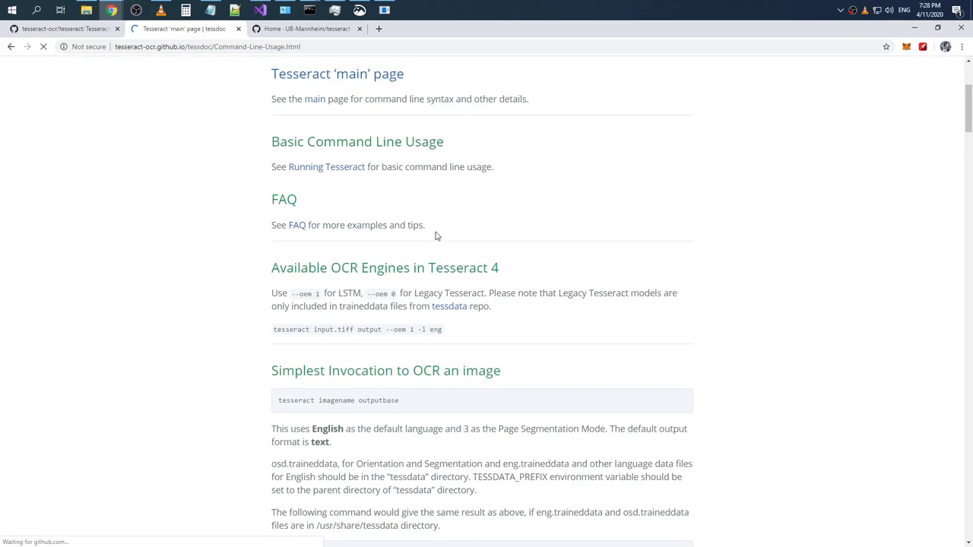
scroll(423, 235, down, 1)
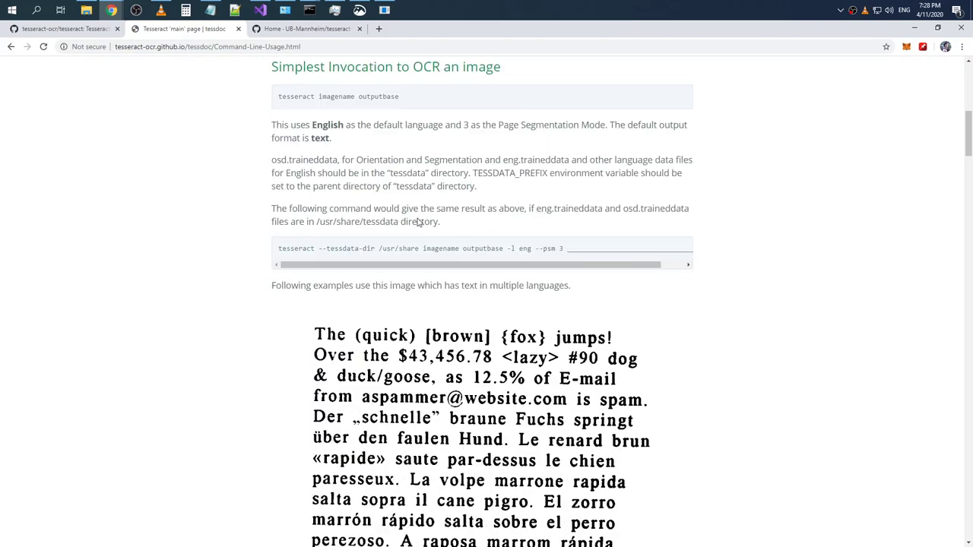
scroll(426, 264, up, 1)
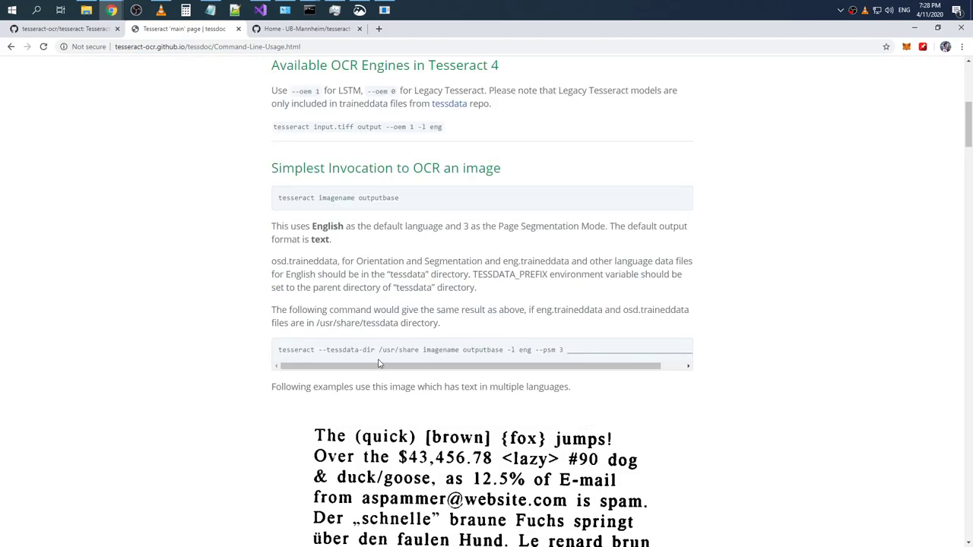
drag(380, 366, 357, 358)
key(ctrl+f)
text(outpu)
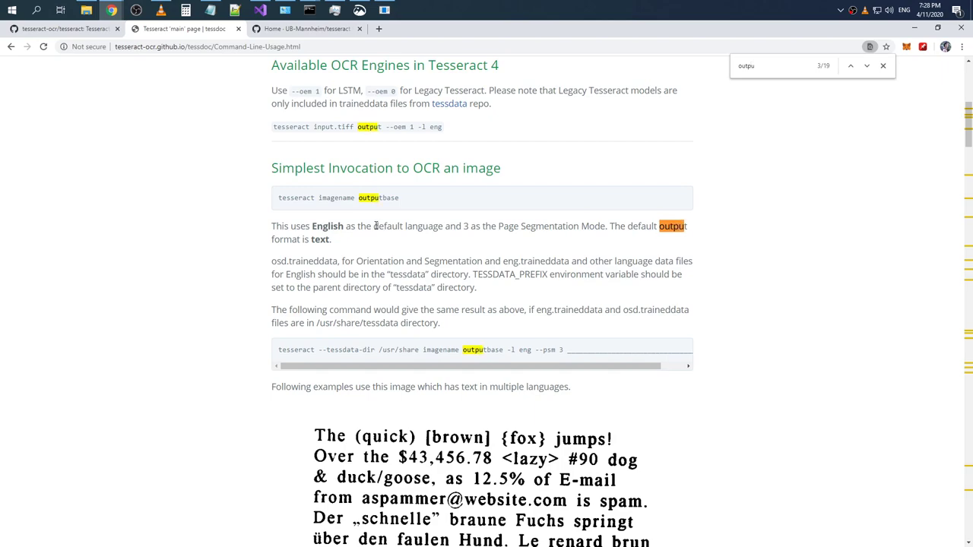
text(tbase)
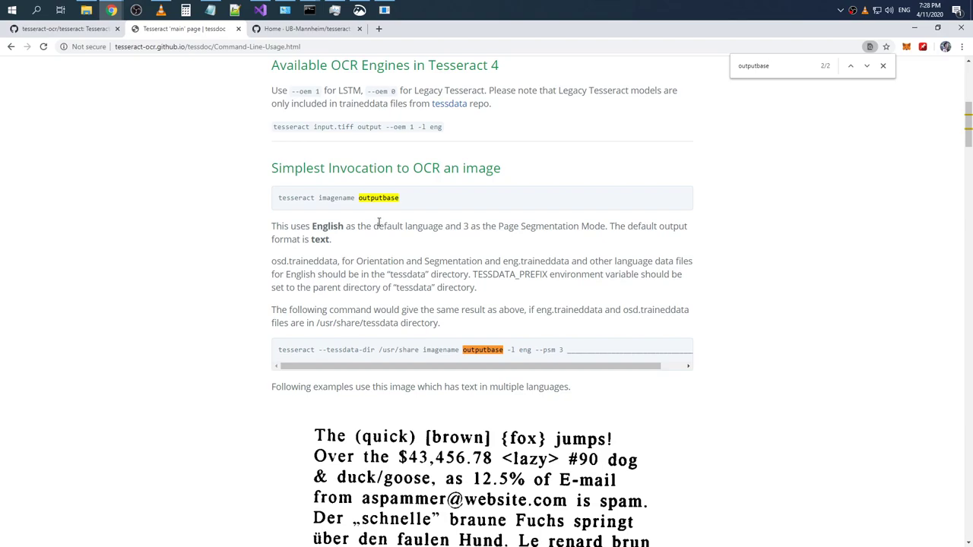
Switch to the Console window, recall the last tesseract command and strip its help option
key(alt+Tab)
key(alt+Tab)
key(Tab)
key(Tab)
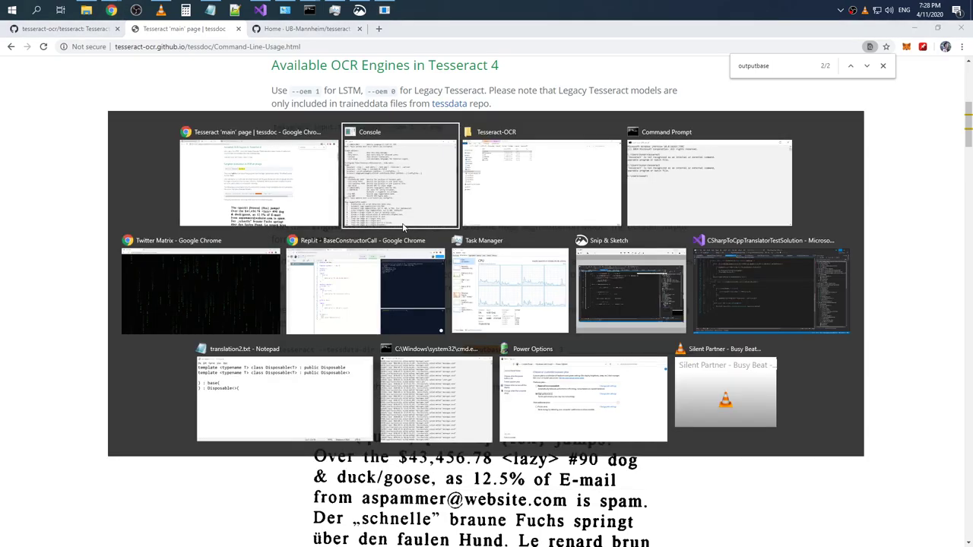
key(alt+Tab)
key(alt+Tab)
key(Tab)
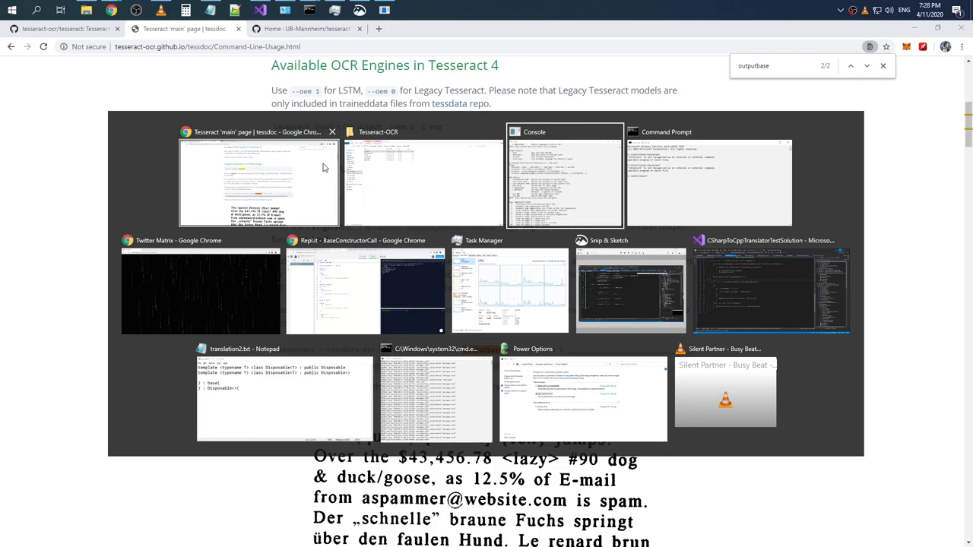
scroll(418, 261, down, 15)
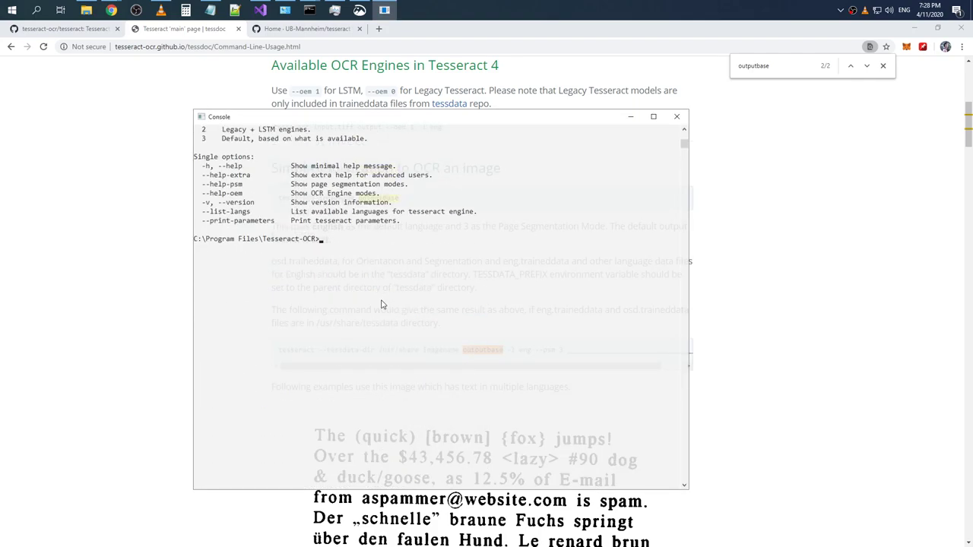
key(Up)
key(BackSpace)
key(BackSpace)
key(BackSpace)
key(BackSpace)
key(BackSpace)
key(BackSpace)
key(BackSpace)
key(BackSpace)
Show the Desktop folder in File Explorer and add the path of Annotation 2020-04-11 190456.png to the tesseract command in the Console
click(86, 10)
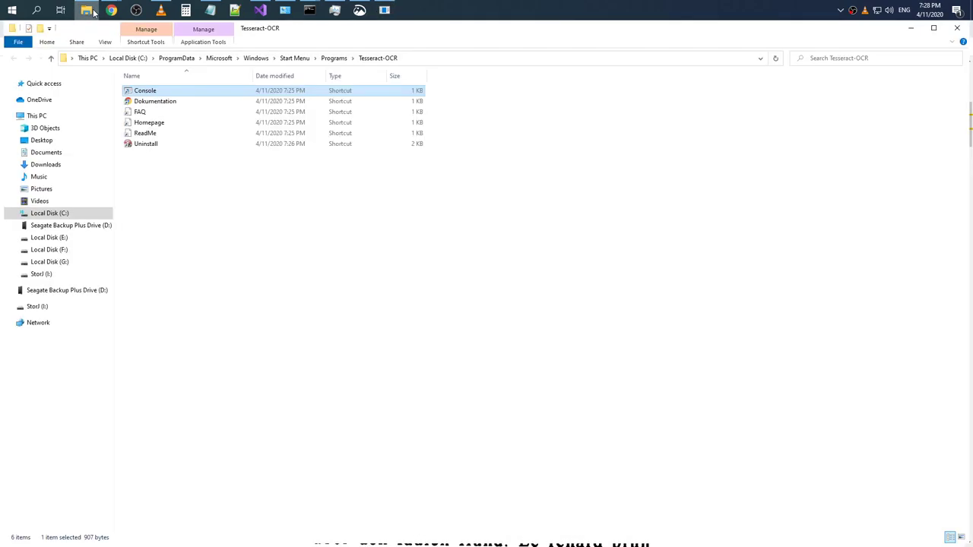
click(42, 140)
key(alt+Tab)
mouse_move(185, 104)
mouse_down()
mouse_move(232, 104)
mouse_move(320, 261)
mouse_move(411, 263)
mouse_up()
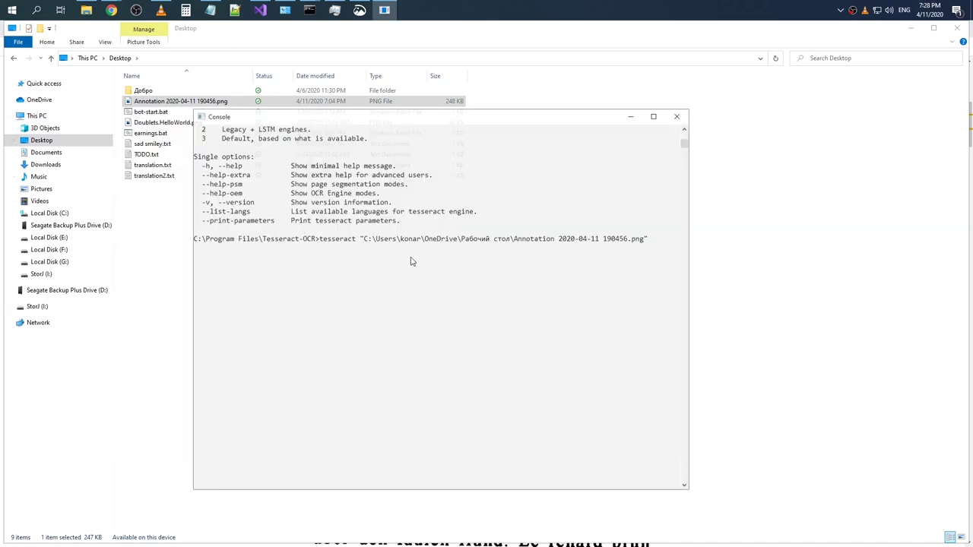
Create a text document named result.txt on the Desktop and run the tesseract command with its path as the output
click(165, 212)
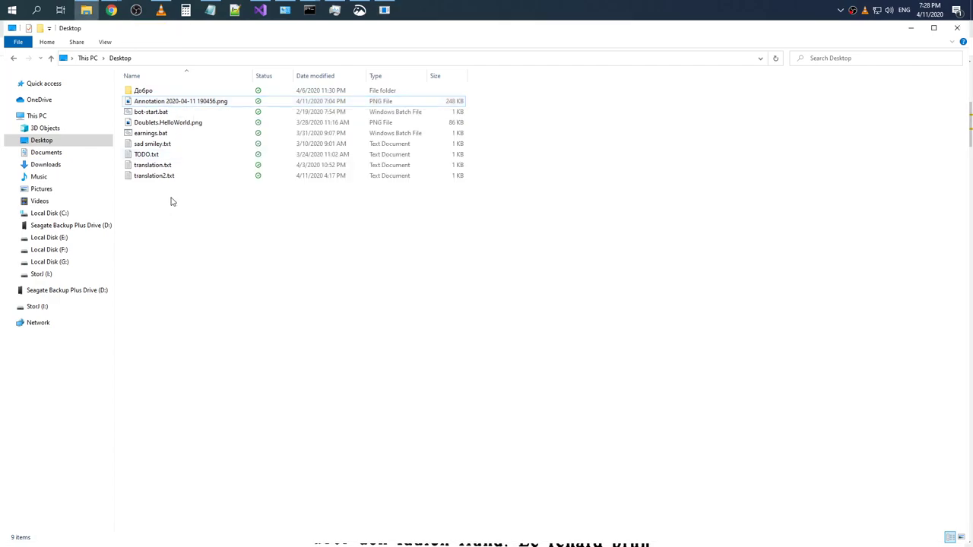
mouse_move(228, 445)
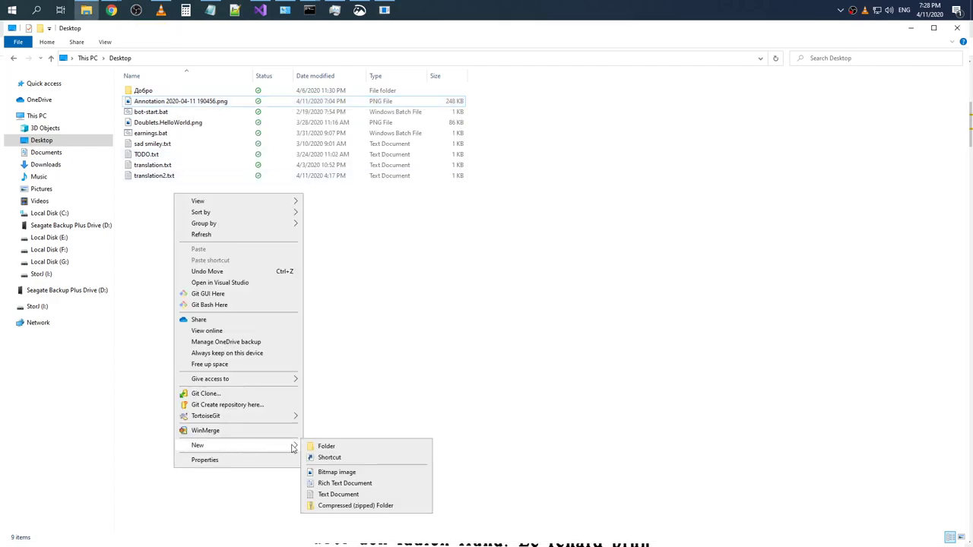
click(348, 495)
text(result.txt)
key(Return)
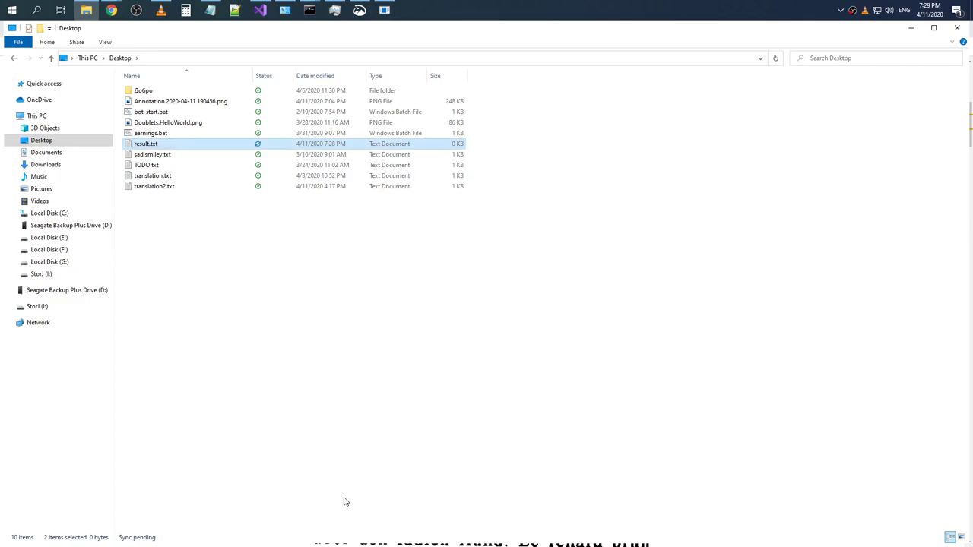
drag(200, 145, 654, 255)
key(Return)
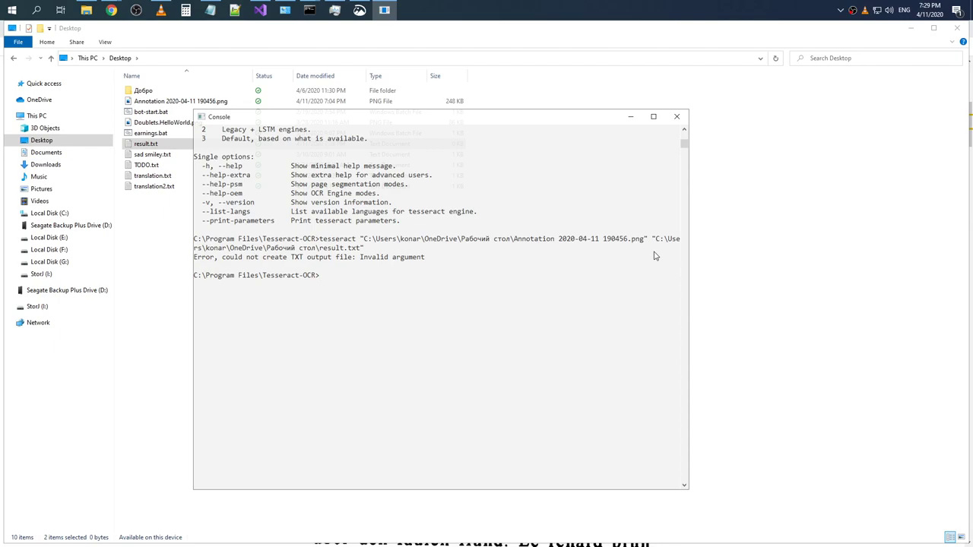
Review the tesseract usage help in the console and rerun the same command with the annotation image and result.txt
scroll(592, 249, up, 12)
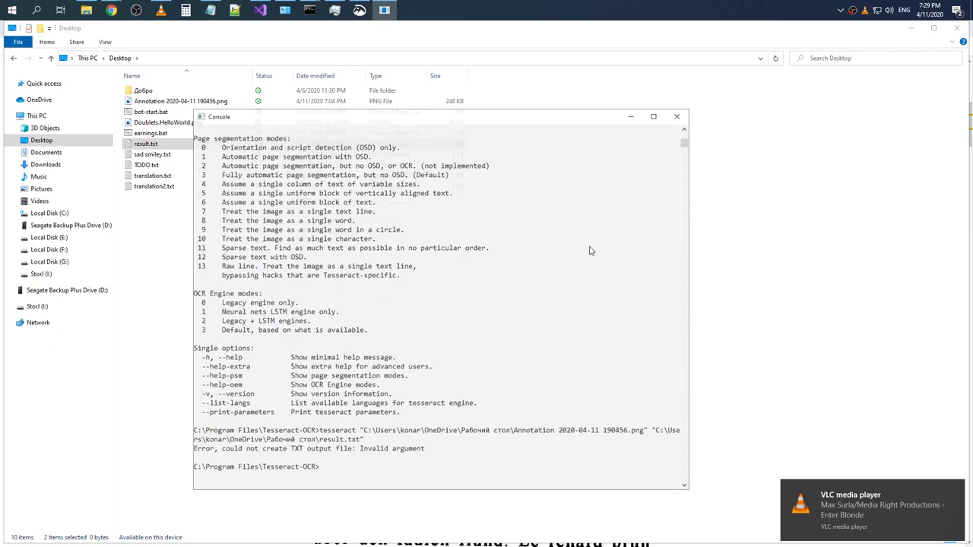
scroll(592, 251, up, 5)
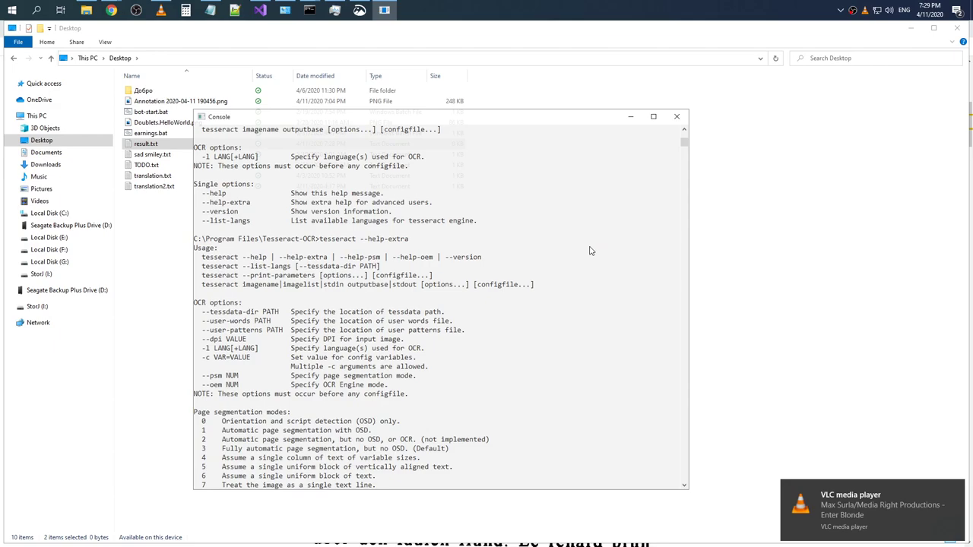
scroll(592, 250, up, 3)
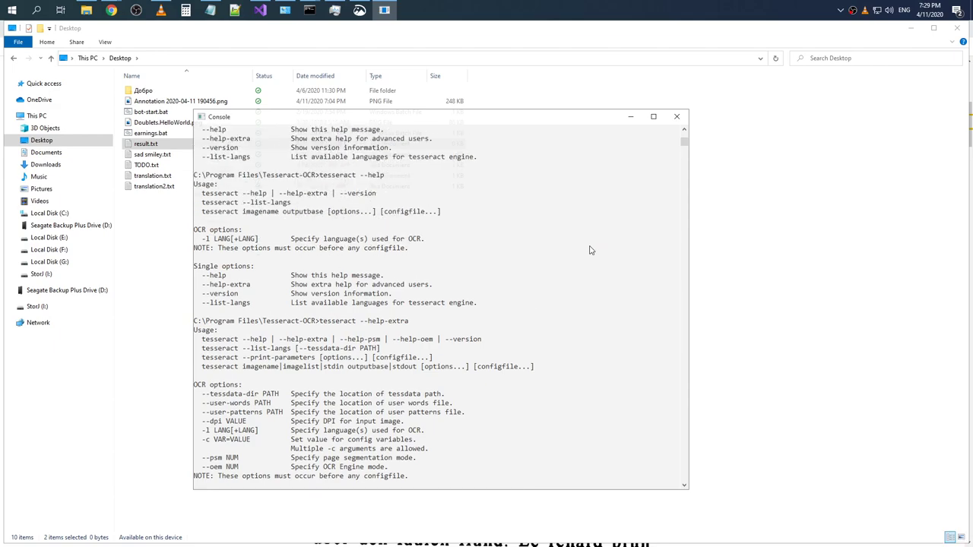
scroll(591, 249, down, 5)
scroll(591, 248, up, 4)
scroll(590, 245, down, 15)
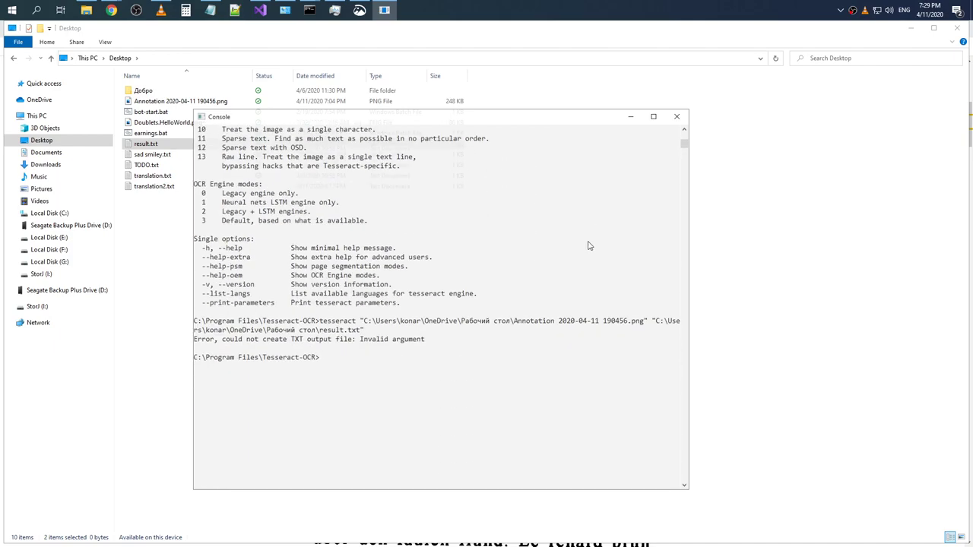
key(Up)
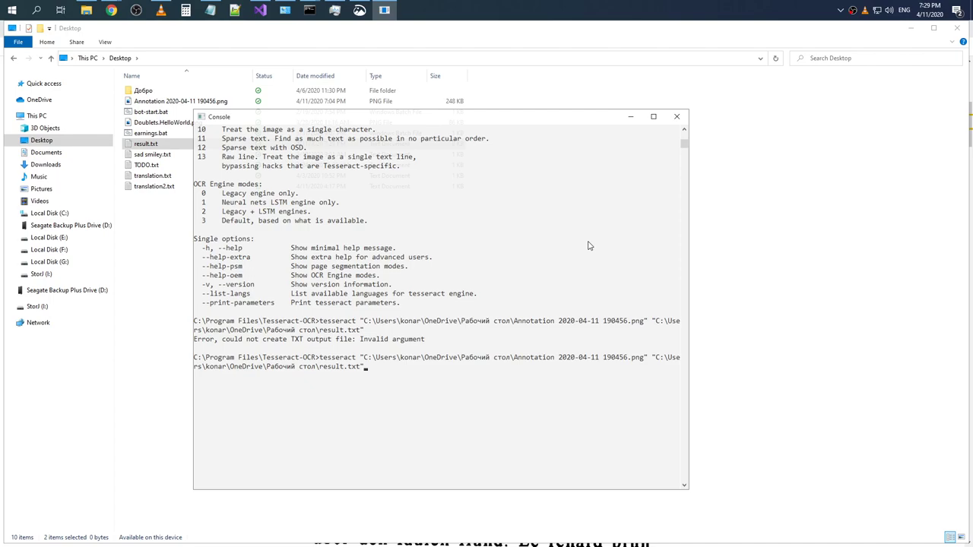
key(Return)
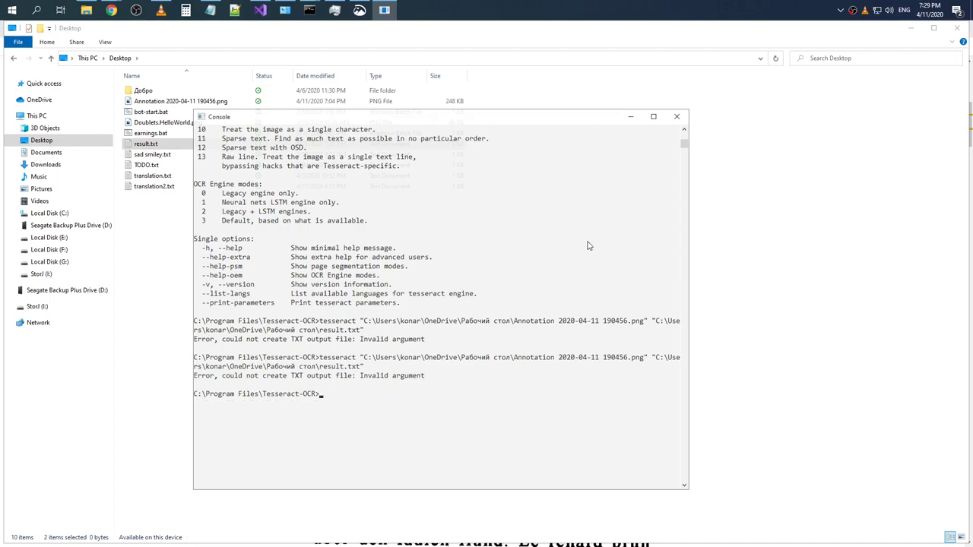
Open a second Tesseract Console window as administrator
right_click(35, 9)
click(37, 9)
right_click(37, 9)
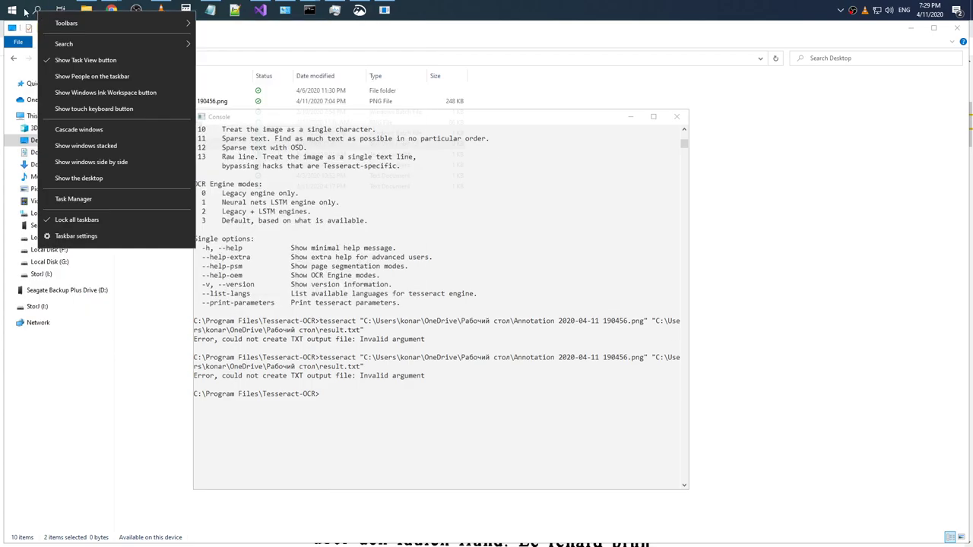
click(12, 10)
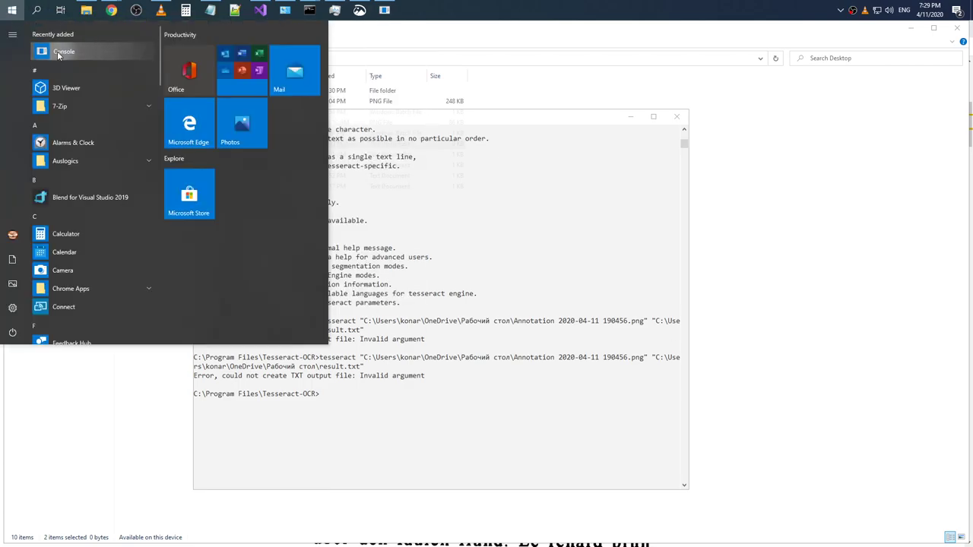
right_click(58, 52)
mouse_move(97, 74)
click(228, 98)
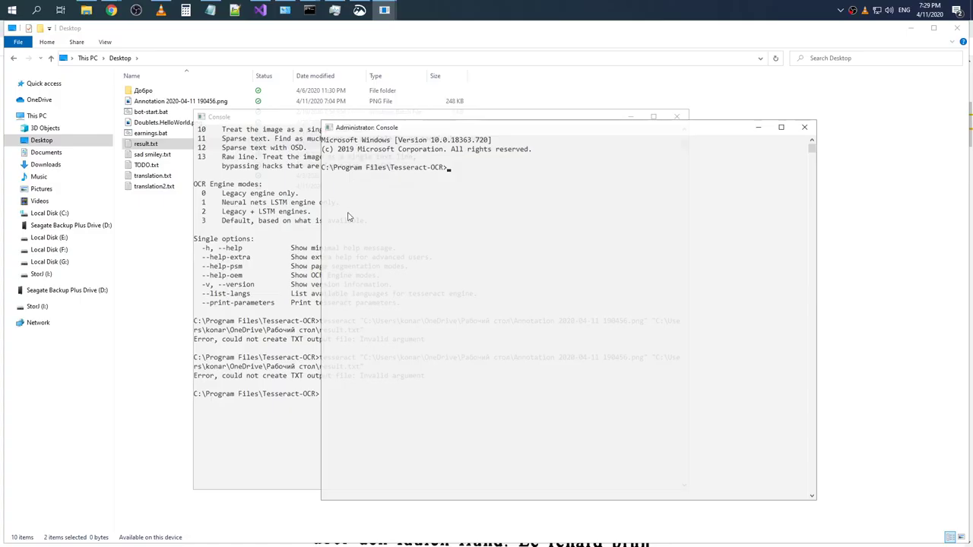
Copy the full tesseract command from the first console and run it in the administrator console
click(306, 327)
drag(320, 359, 365, 368)
key(ctrl+c)
click(704, 272)
key(ctrl+v)
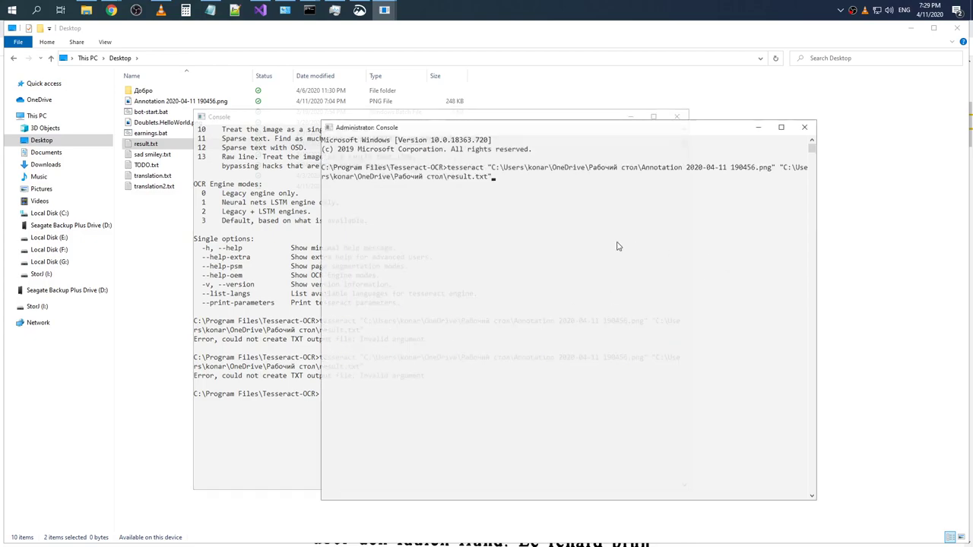
key(Return)
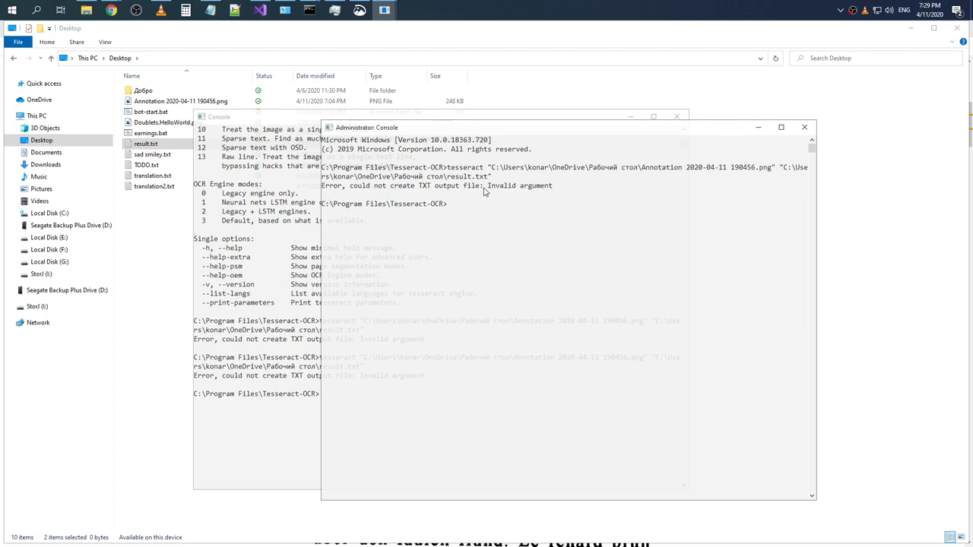
Try the tesseract command with the output name result without an extension, and again with result.txt
key(Up)
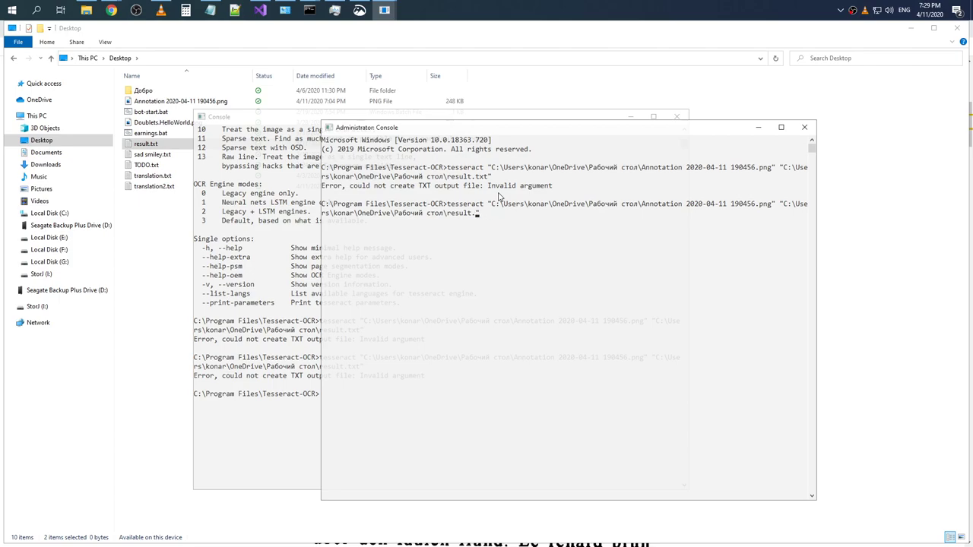
key(Return)
key(Up)
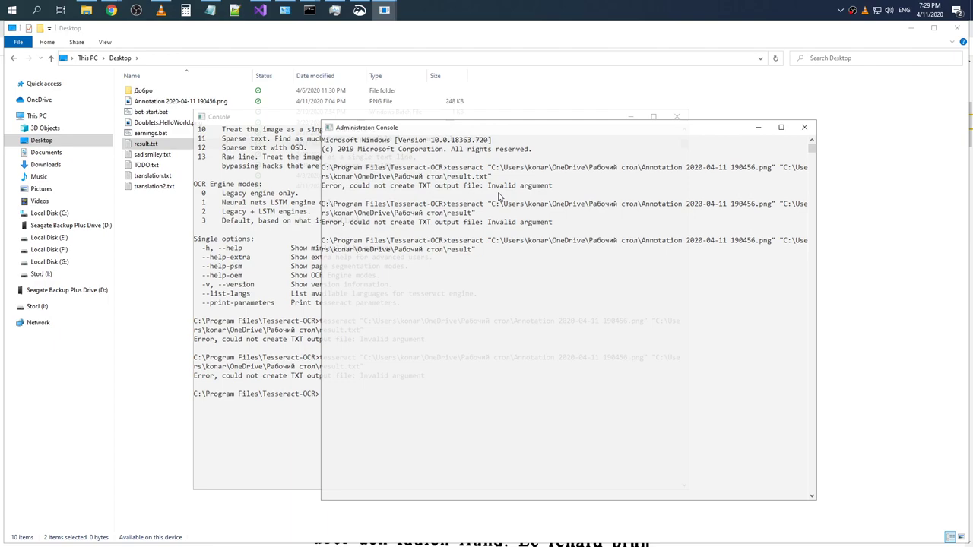
text(.txt")
key(Return)
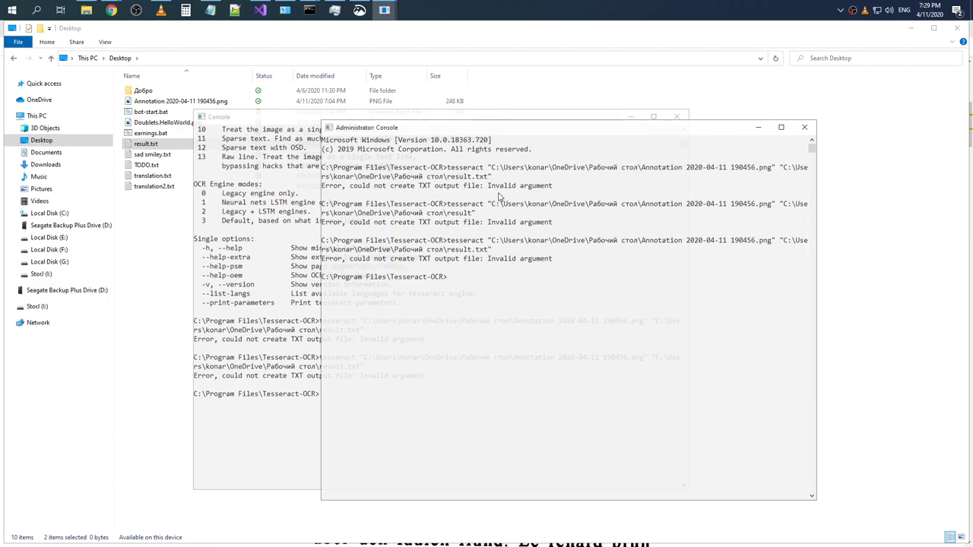
Copy the console's TXT output file error and search Google in Chrome for it with "tesseract" added
drag(326, 260, 554, 261)
key(ctrl+c)
key(alt+Tab)
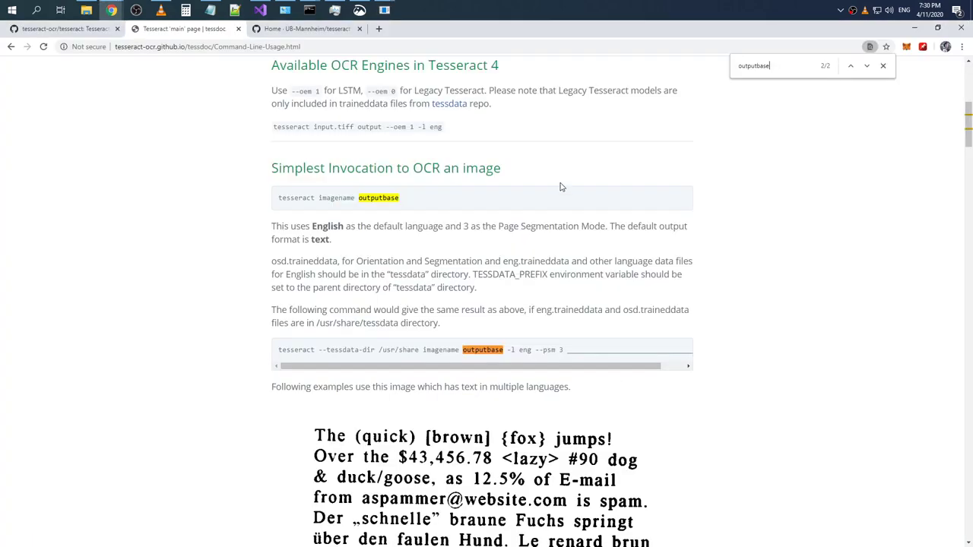
click(378, 28)
key(ctrl+v)
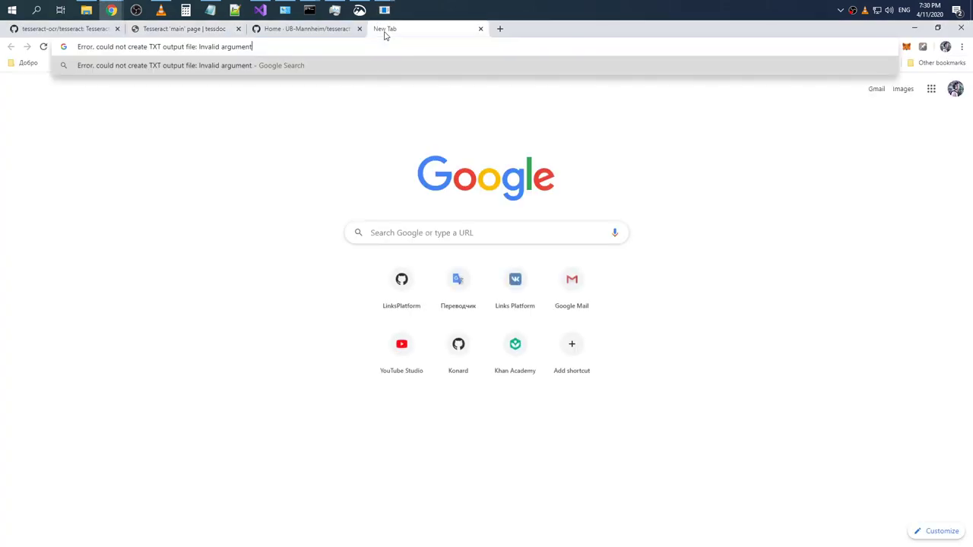
text(tesseract)
key(Return)
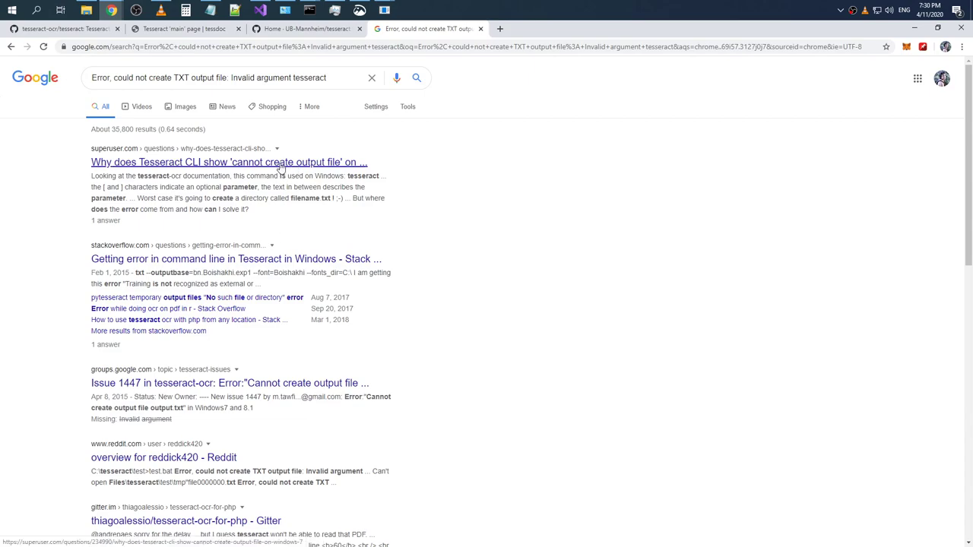
Open the Stack Overflow question about the Tesseract command line error in Windows and read its description and answer
middle_click(268, 260)
click(549, 32)
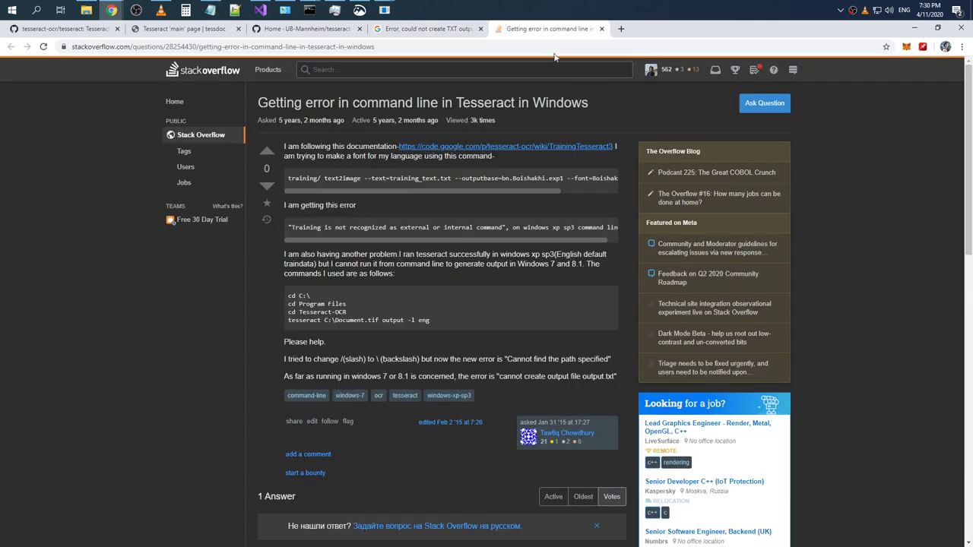
drag(453, 191, 394, 194)
scroll(418, 191, down, 2)
scroll(430, 187, up, 2)
scroll(429, 187, down, 5)
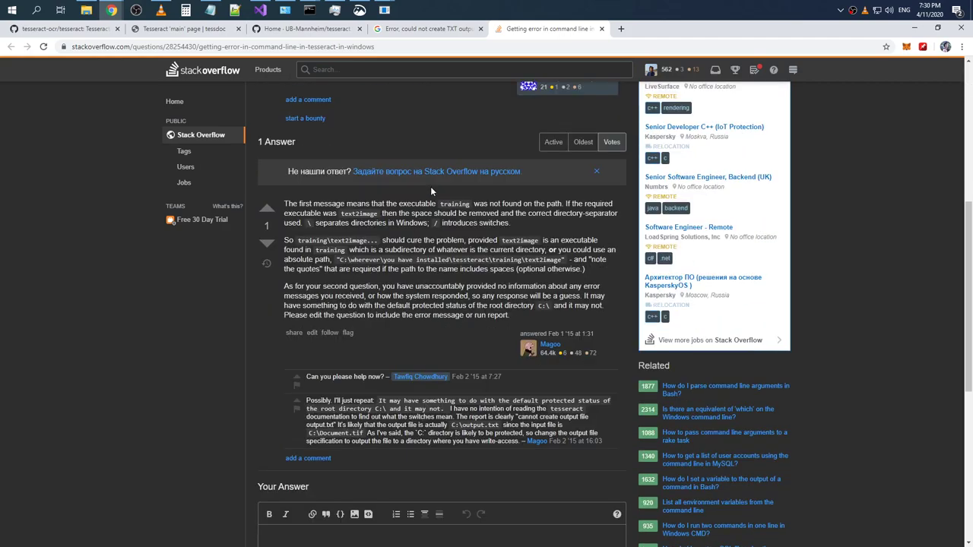
Read the Tesseract command line usage page, examining the outputbase argument in the simplest invocation and the single-language example
click(436, 34)
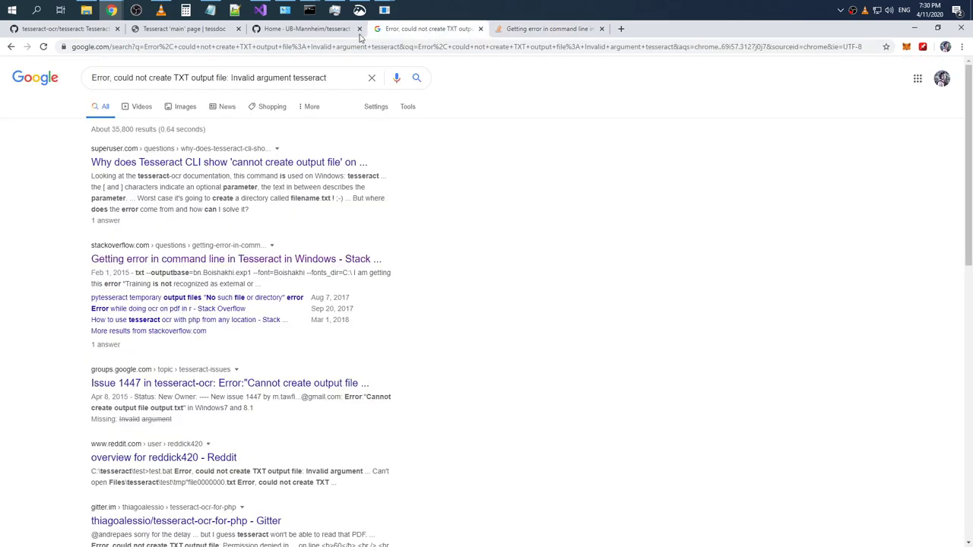
click(324, 35)
click(204, 34)
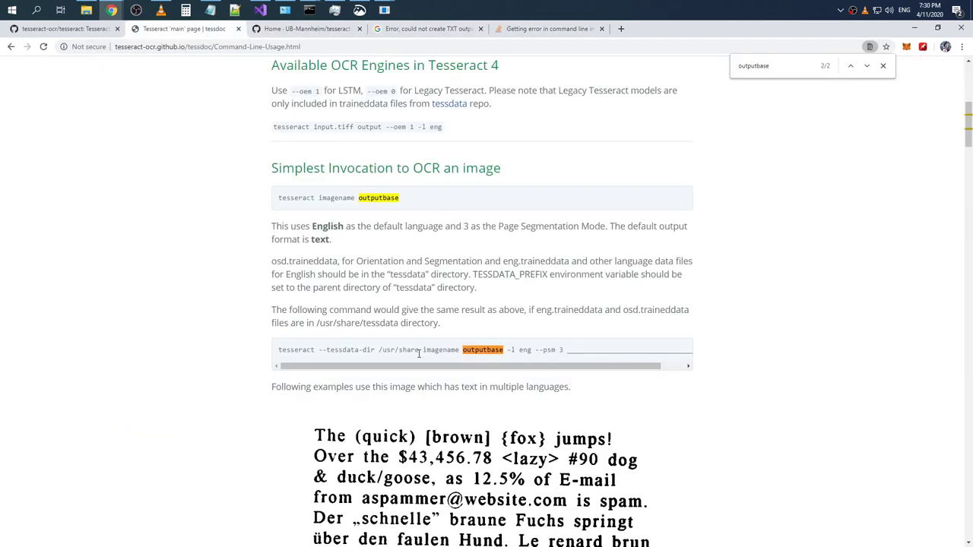
mouse_move(460, 370)
mouse_down()
mouse_move(515, 371)
mouse_move(458, 370)
mouse_up()
drag(522, 369, 545, 369)
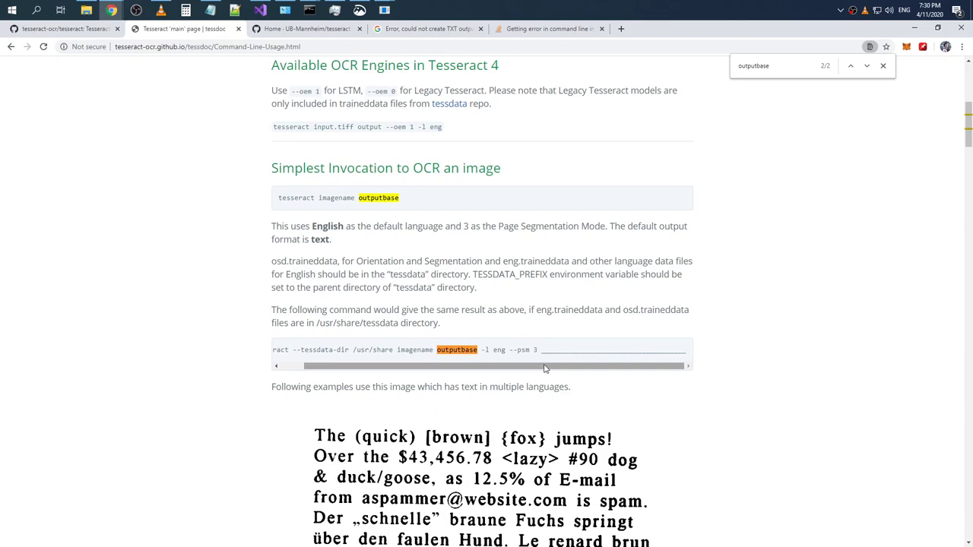
drag(545, 368, 521, 369)
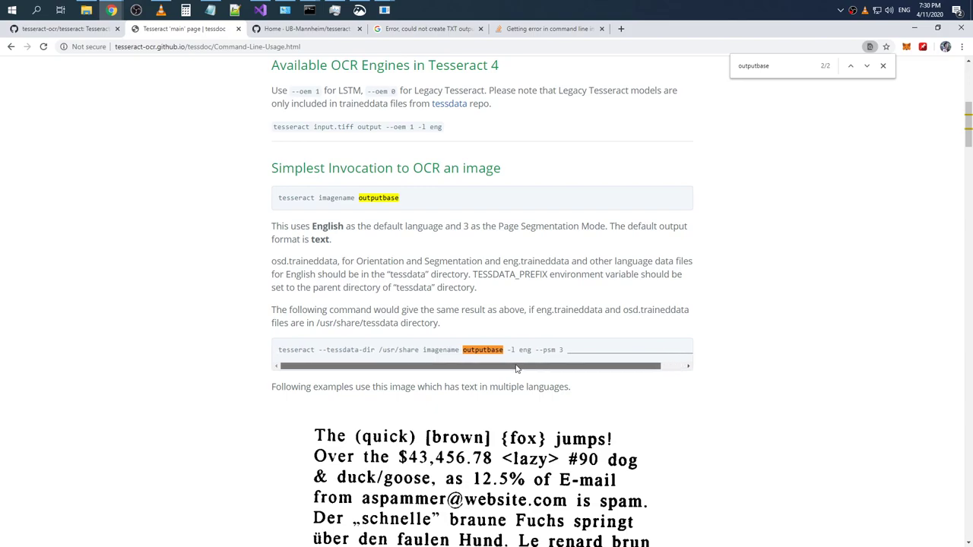
scroll(466, 330, down, 3)
scroll(465, 329, down, 3)
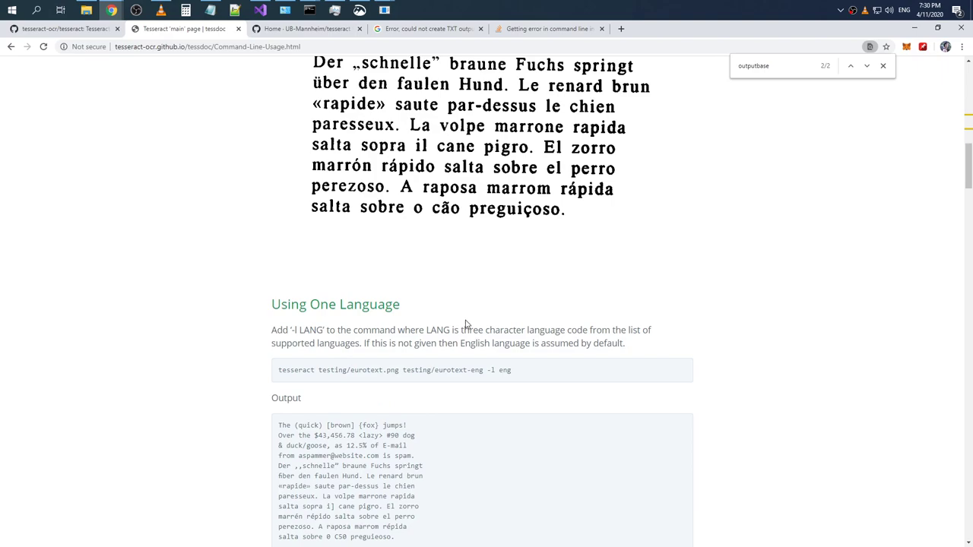
scroll(467, 324, down, 1)
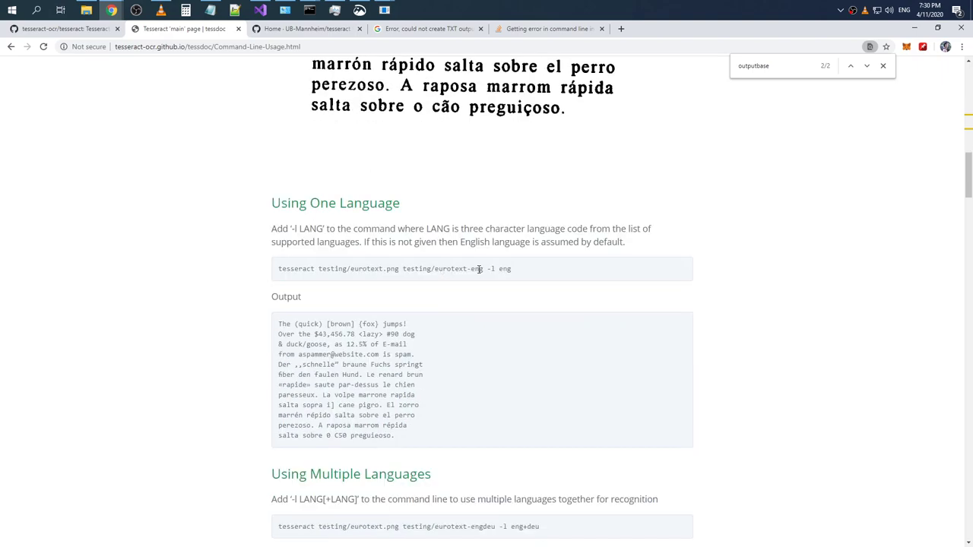
key(alt+Tab)
key(alt+Tab)
scroll(517, 294, up, 6)
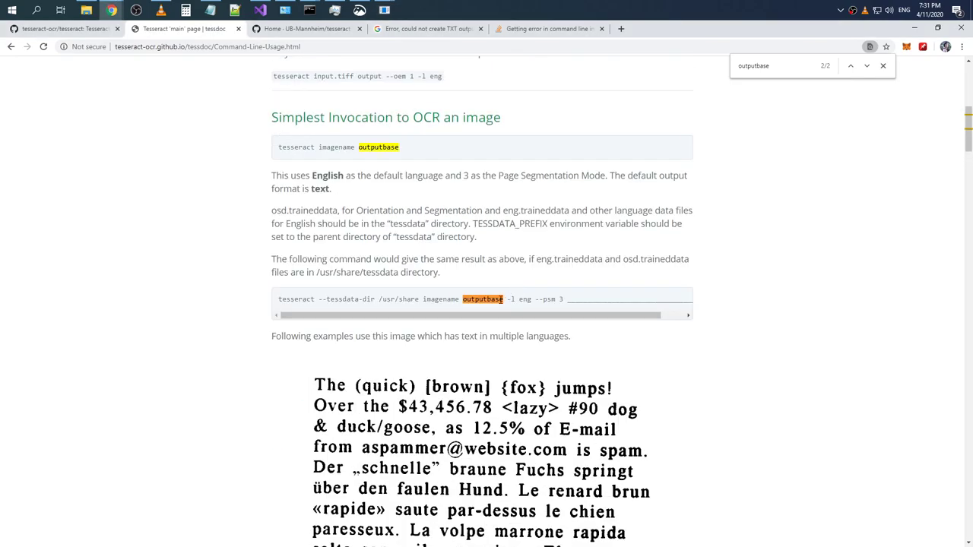
drag(505, 300, 462, 300)
click(514, 284)
scroll(515, 285, down, 6)
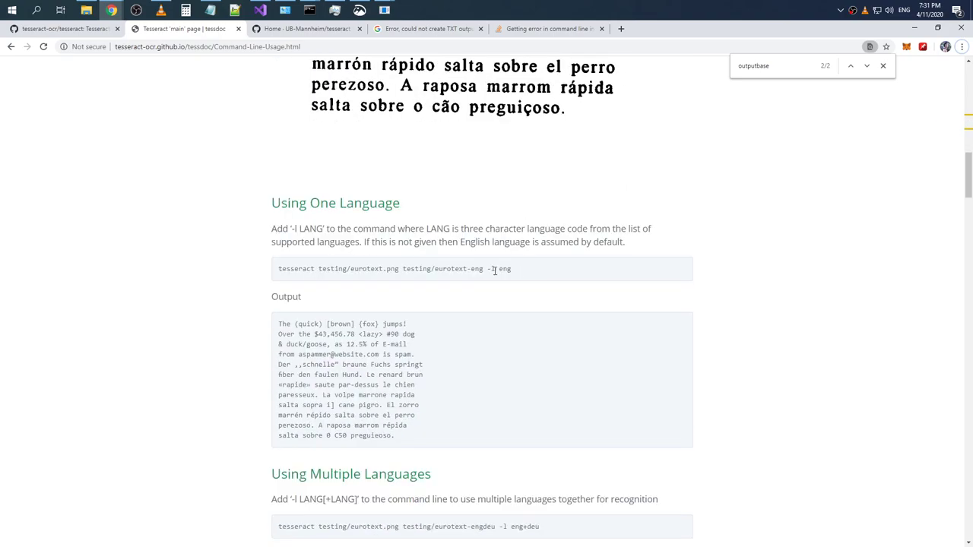
Copy testing/eurotext-eng from the documentation's single-language example and try the previous tesseract command in the console with it as the output name
drag(483, 268, 406, 270)
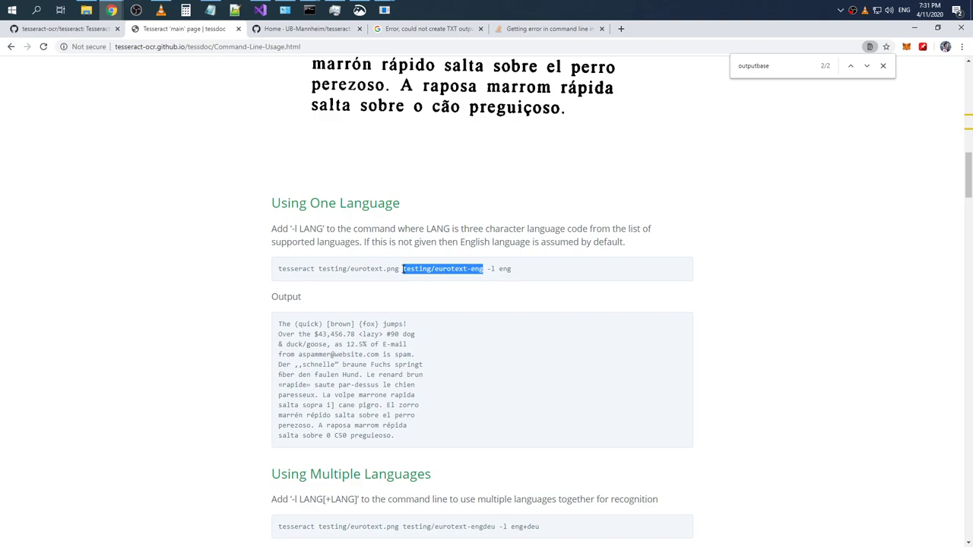
key(alt+Tab)
key(Up)
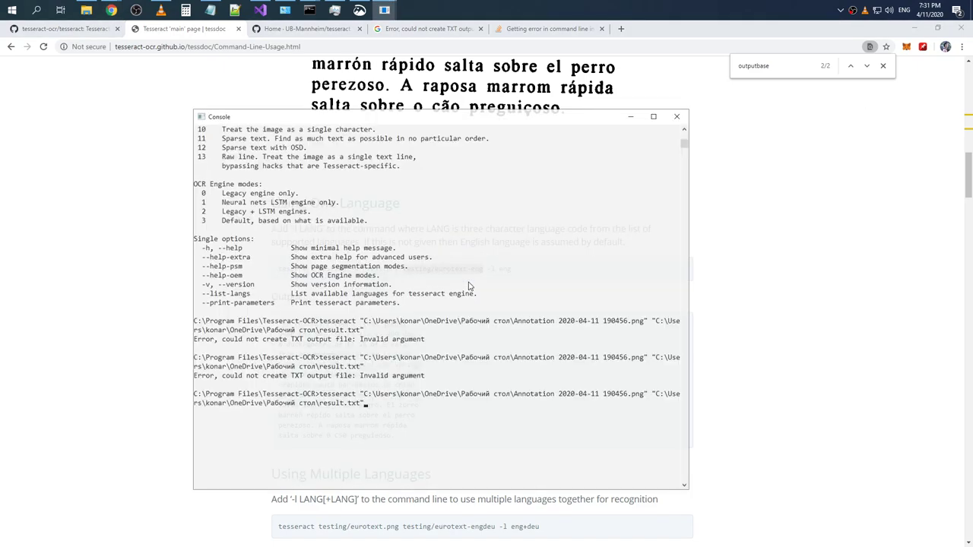
key(BackSpace)
key(BackSpace)
key(BackSpace)
key(BackSpace)
key(BackSpace)
key(BackSpace)
key(BackSpace)
key(BackSpace)
key(BackSpace)
key(BackSpace)
key(BackSpace)
key(BackSpace)
key(BackSpace)
key(BackSpace)
key(BackSpace)
key(BackSpace)
key(BackSpace)
key(BackSpace)
key(BackSpace)
key(BackSpace)
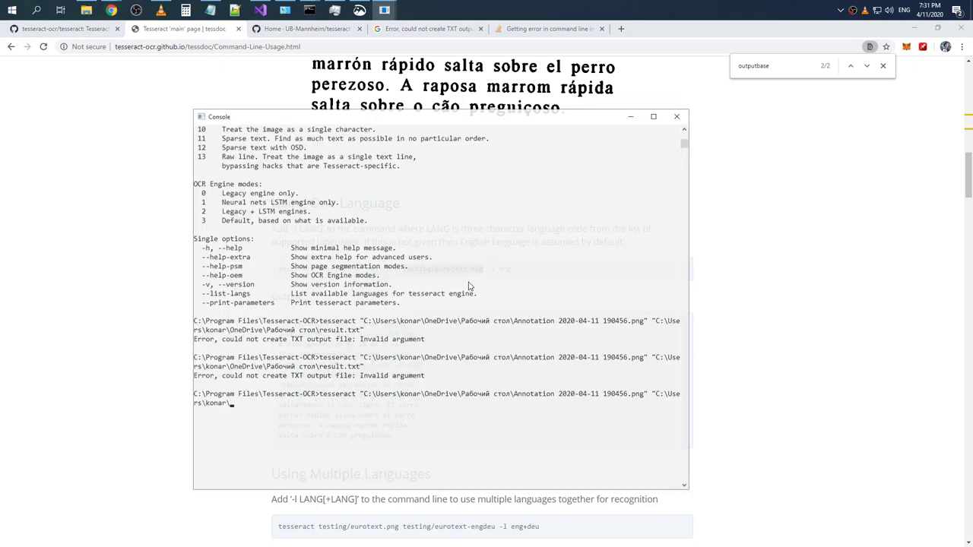
key(ctrl+v)
key(Return)
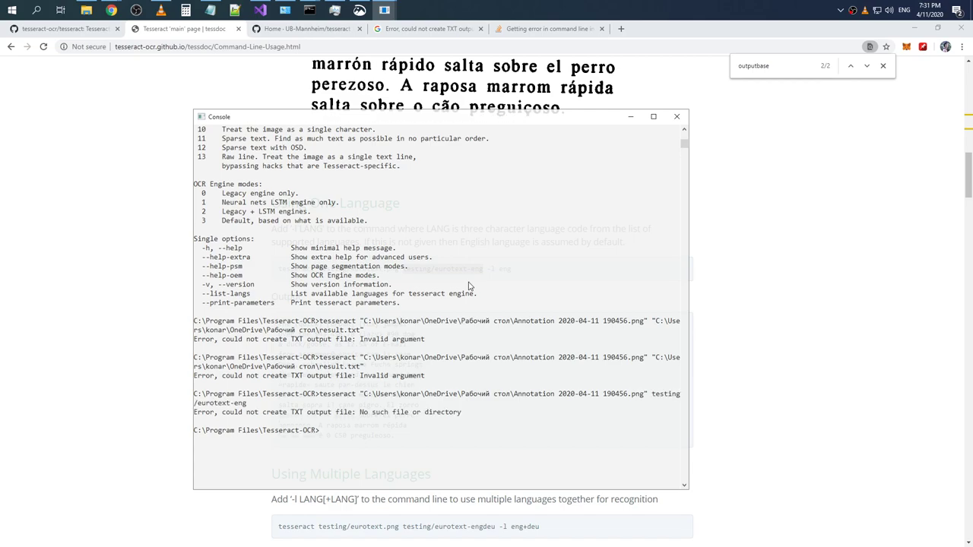
key(alt+Tab)
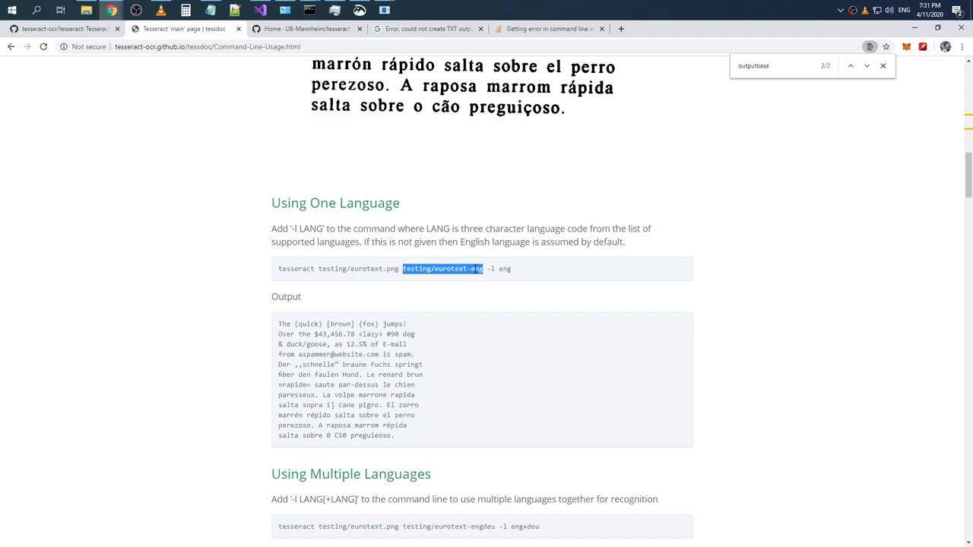
key(alt+Tab)
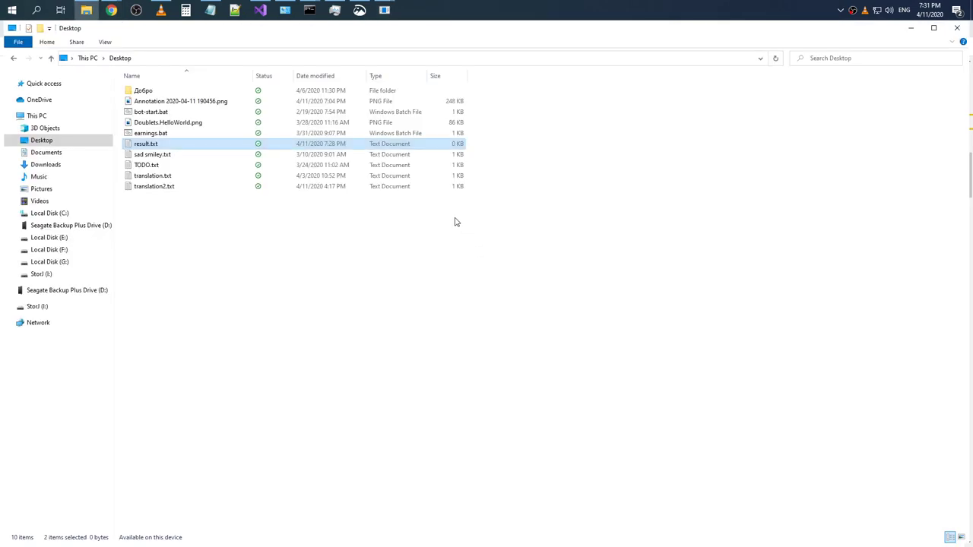
key(alt+Tab)
key(alt+Tab)
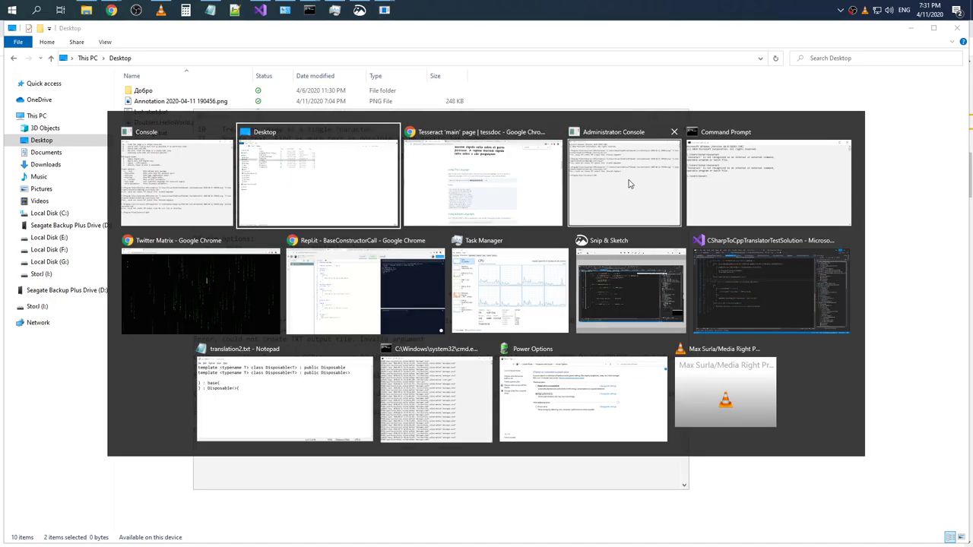
key(alt+Tab)
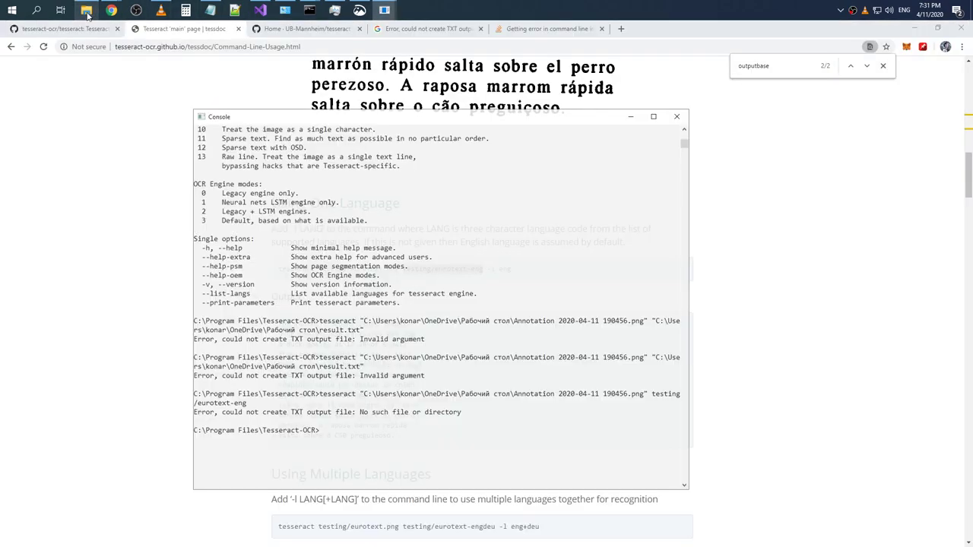
Copy the installation folder path from the Tesseract-OCR Console shortcut's properties and open a new File Explorer window
click(34, 13)
key(Escape)
key(super)
right_click(66, 51)
mouse_move(113, 73)
click(251, 107)
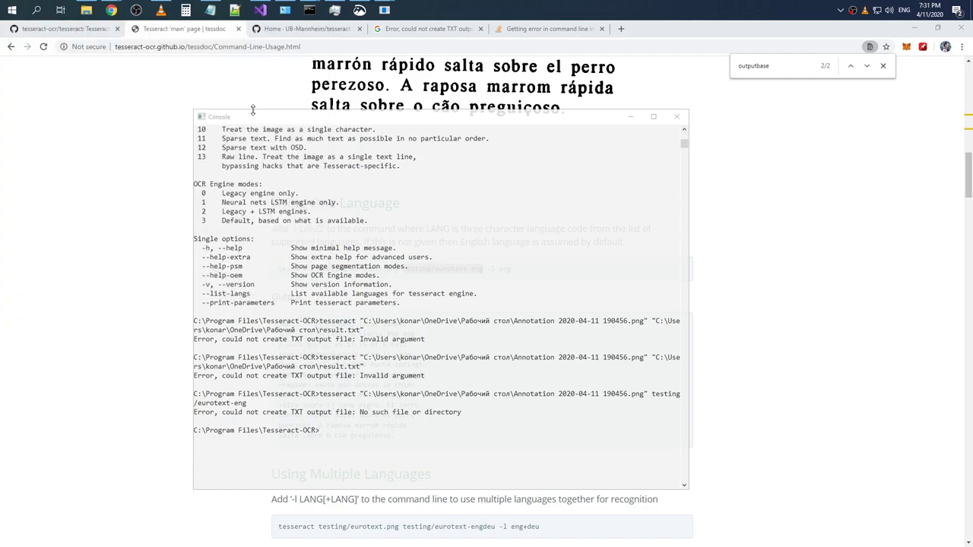
right_click(246, 92)
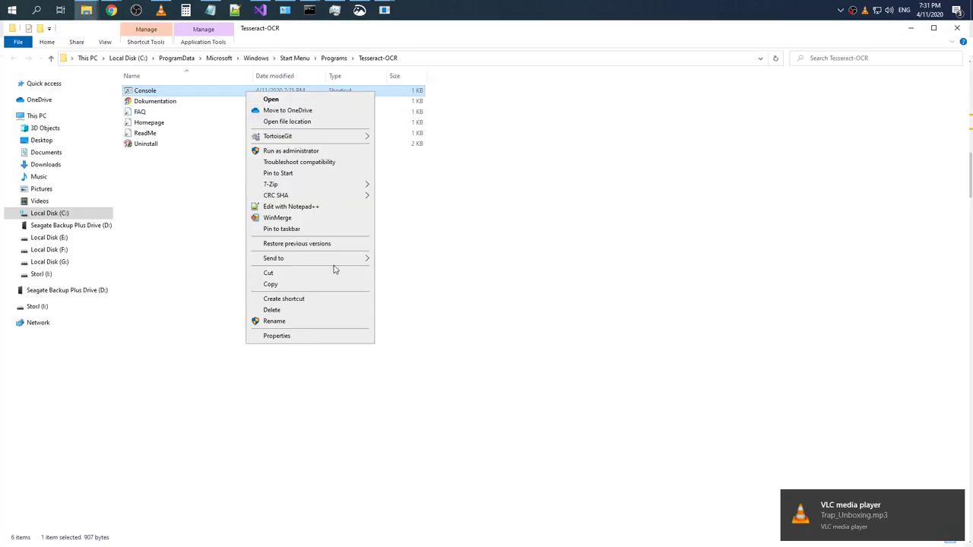
click(298, 336)
drag(412, 216, 297, 214)
click(439, 98)
right_click(86, 10)
click(83, 281)
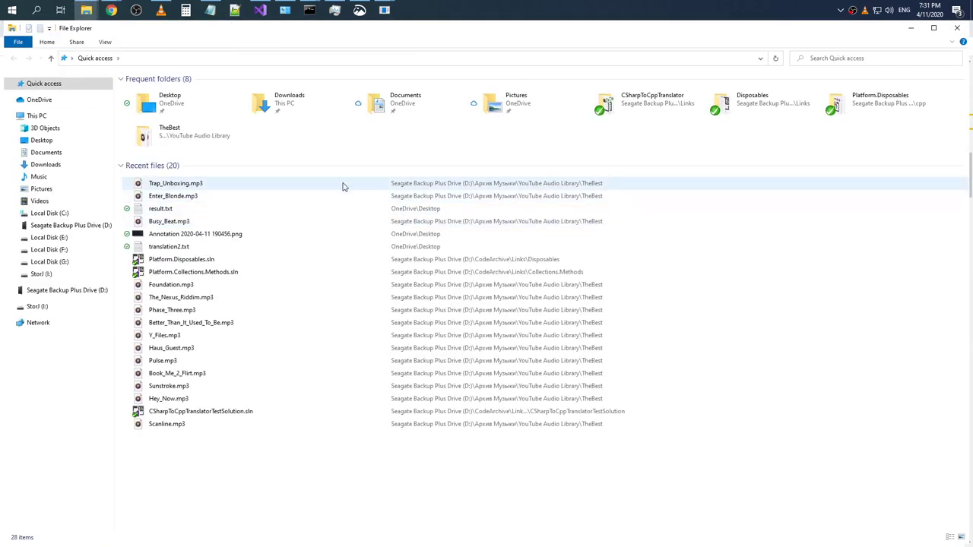
click(241, 59)
text(%HOMEDRIVE%%HOMEPATH%)
key(ctrl+a)
text(\)
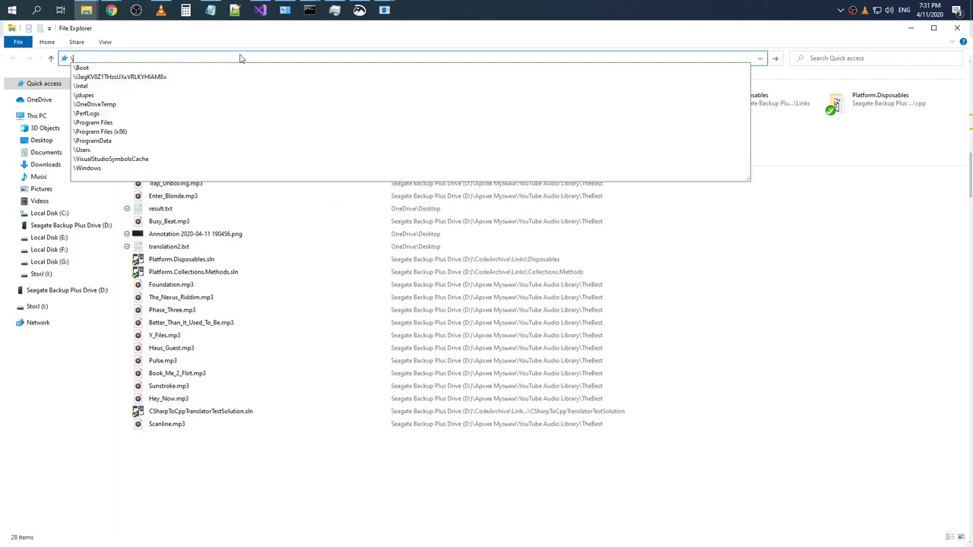
key(ctrl+z)
key(Return)
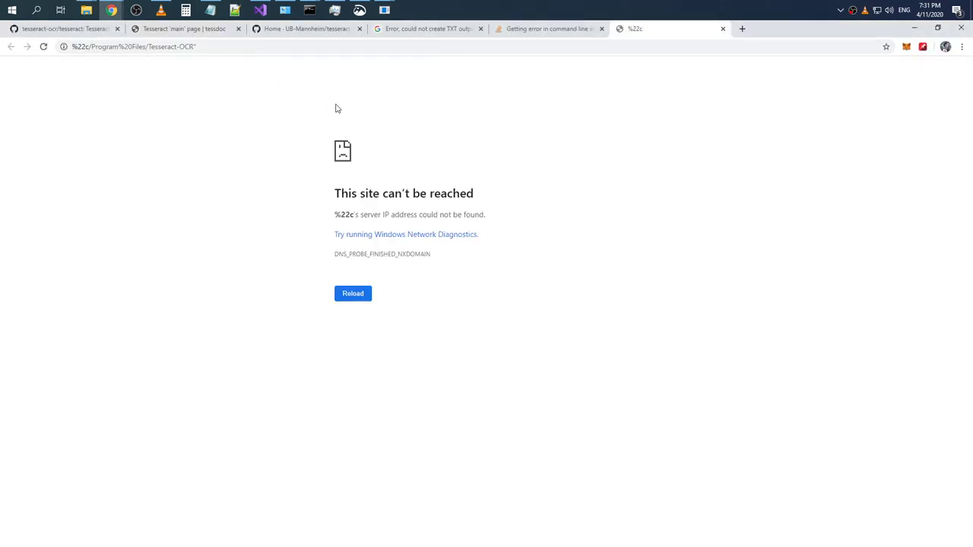
click(723, 28)
key(alt+Tab)
Go to the folder "C:\Program Files\Tesseract-OCR" in File Explorer and open its tessdata subfolder
click(152, 59)
click(228, 59)
key(ctrl+a)
text("C:\Program Files\Tesseract-OCR")
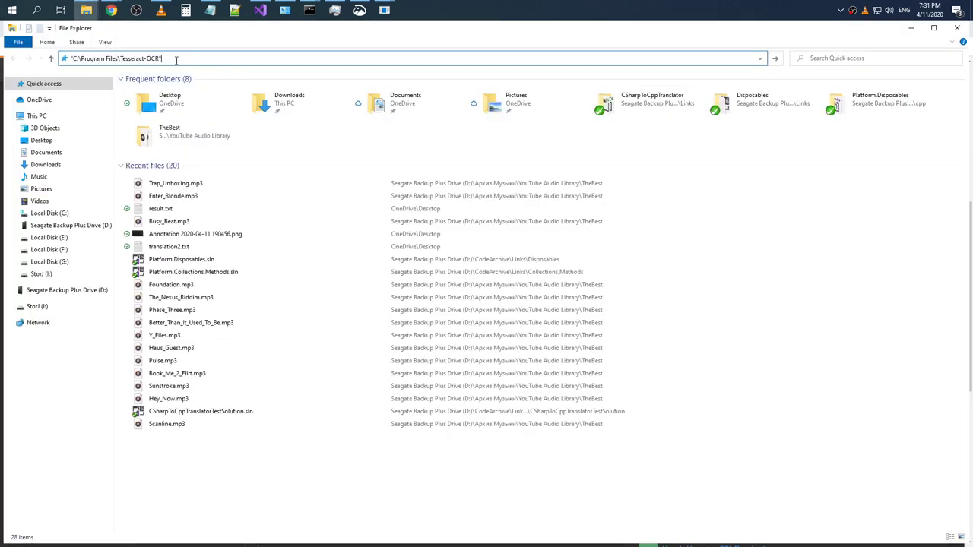
key(Return)
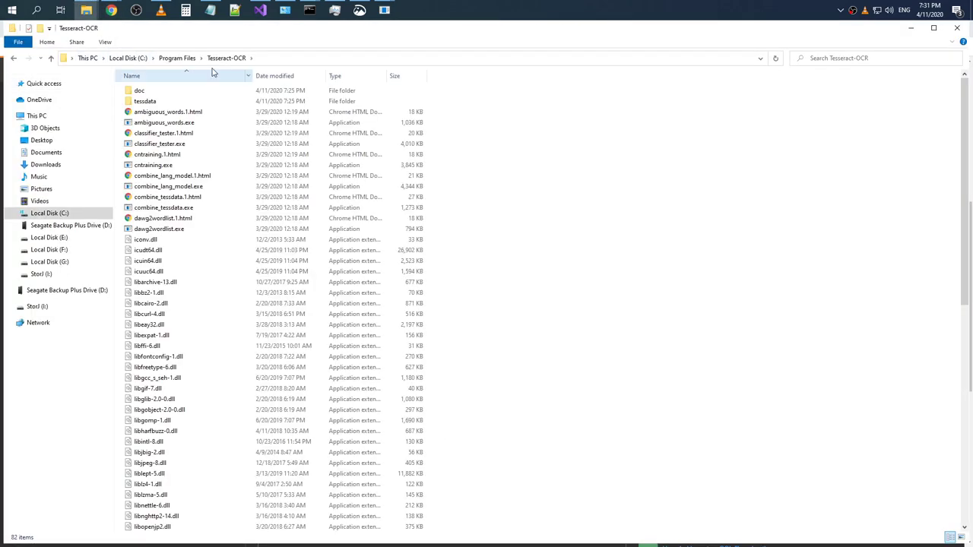
double_click(146, 102)
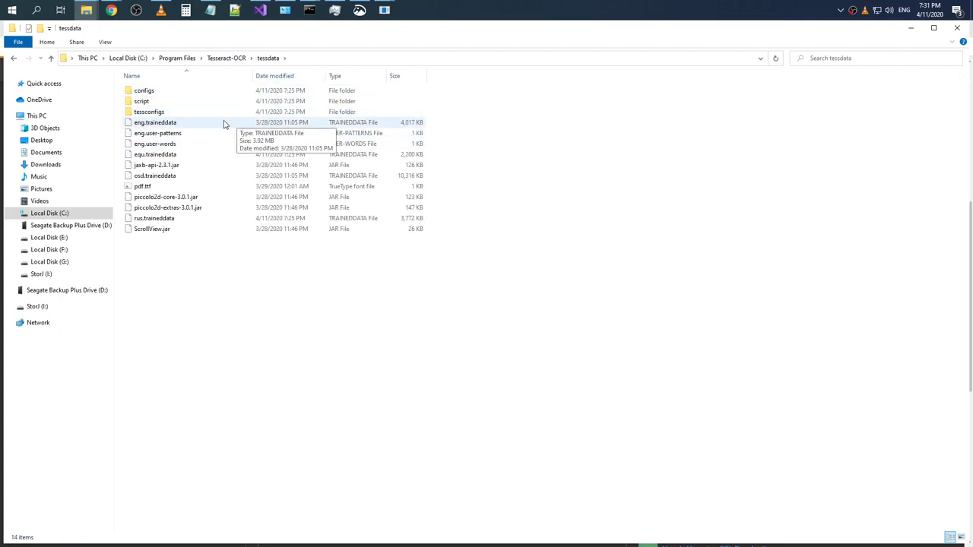
Compare the tessdata folder's path and contents with the Stack Overflow answer and the testing/eurotext-eng example in the Tesseract documentation
click(325, 57)
drag(326, 57, 162, 57)
key(alt+Tab)
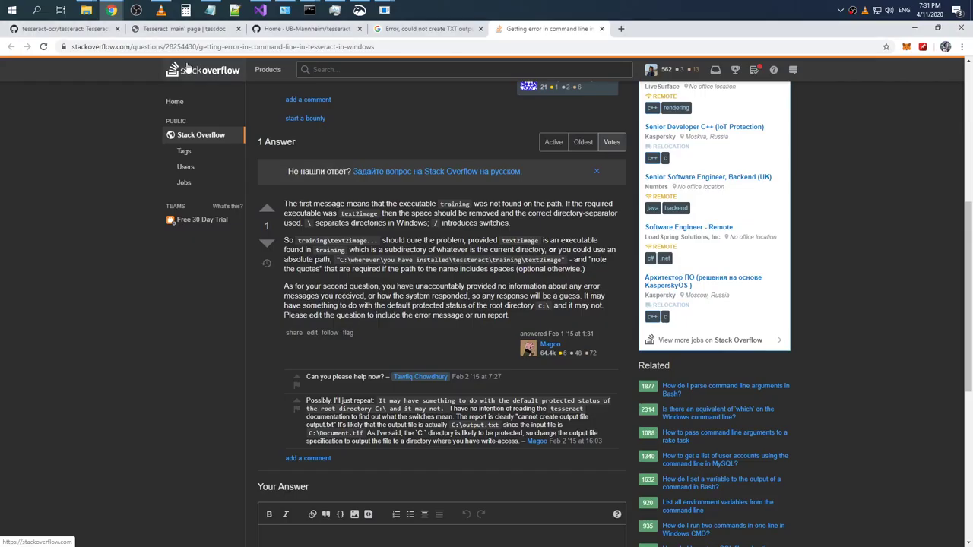
key(alt+Tab)
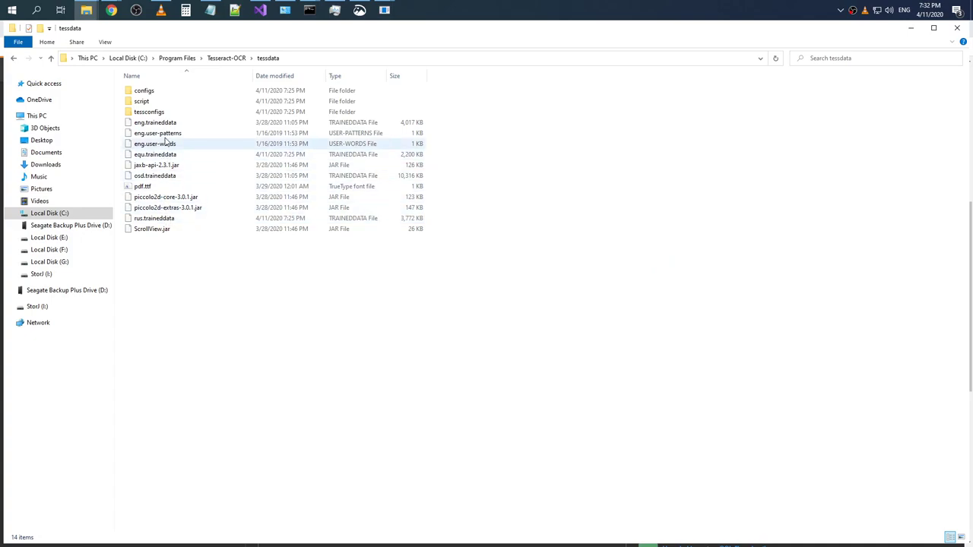
key(alt+Tab)
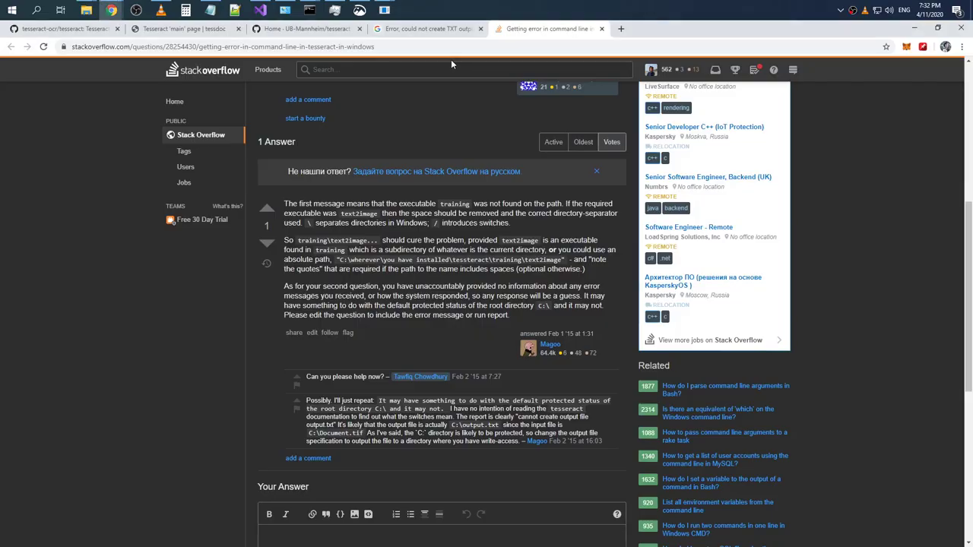
click(415, 31)
click(319, 30)
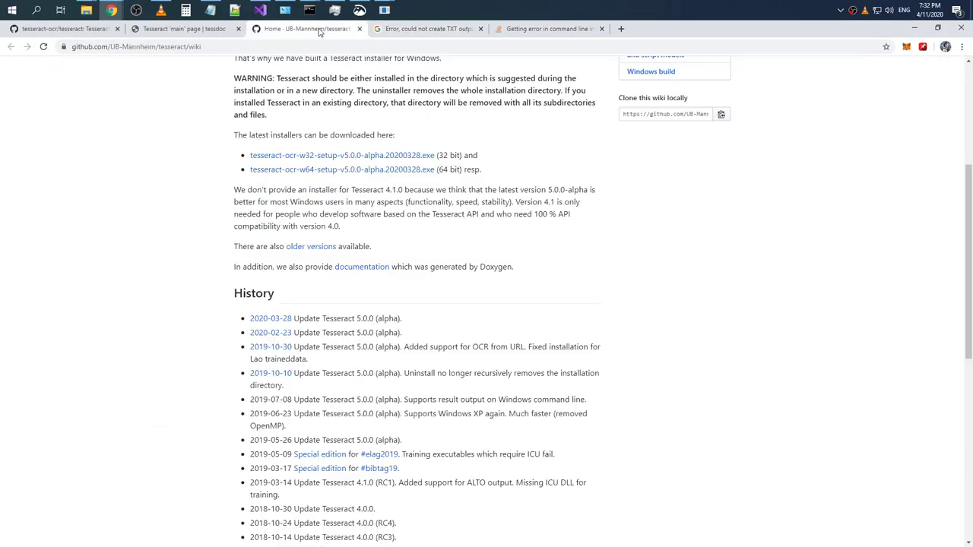
click(207, 31)
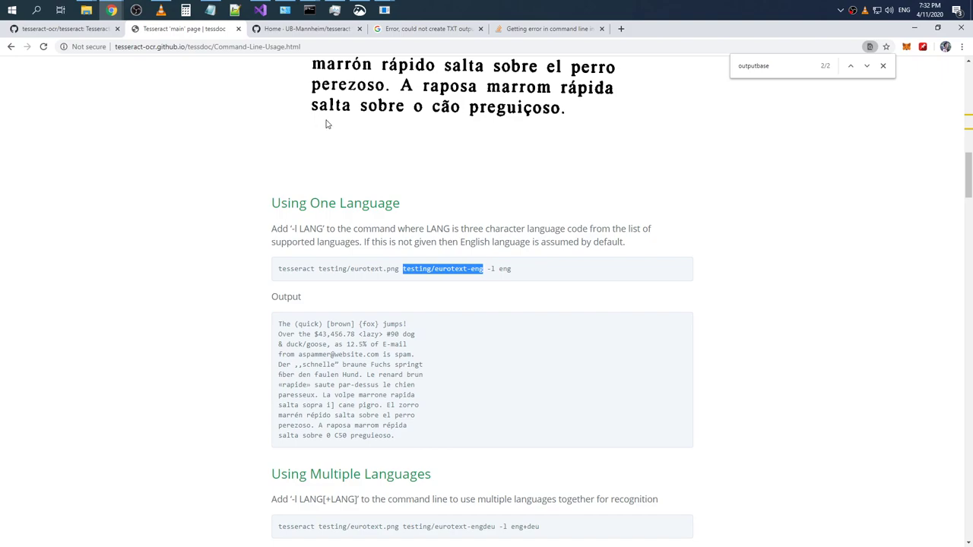
key(alt+Tab)
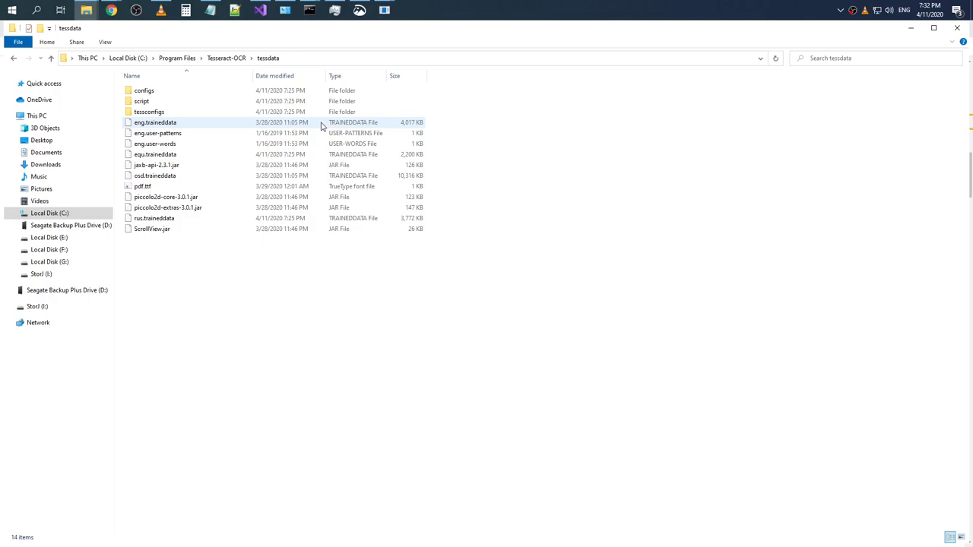
key(alt+Tab)
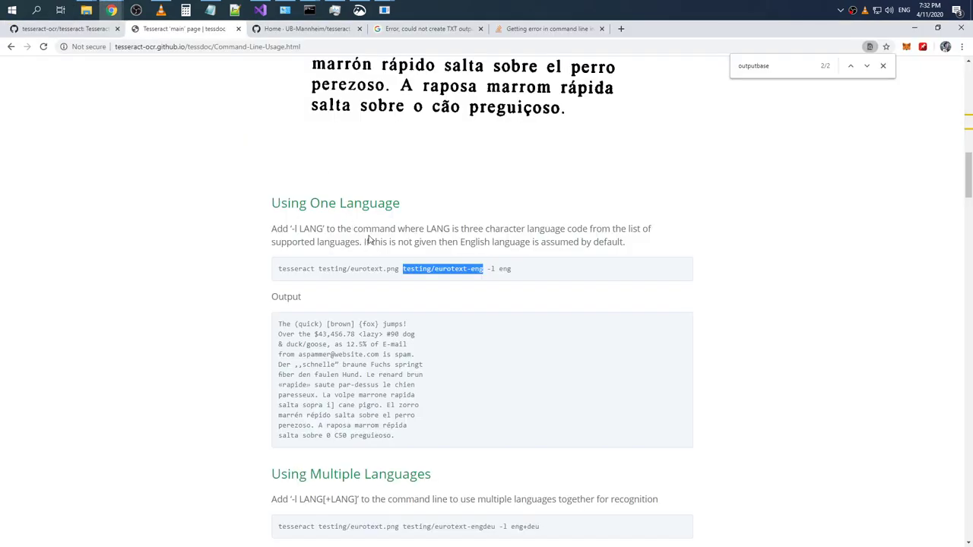
key(alt+Tab)
Look through the tessdata and doc subfolders of the Tesseract-OCR installation folder
click(236, 59)
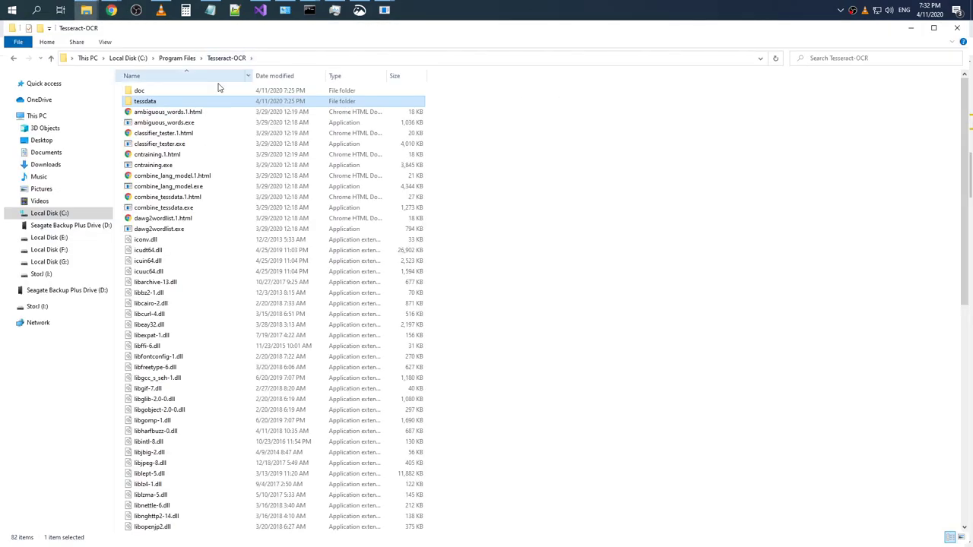
double_click(179, 102)
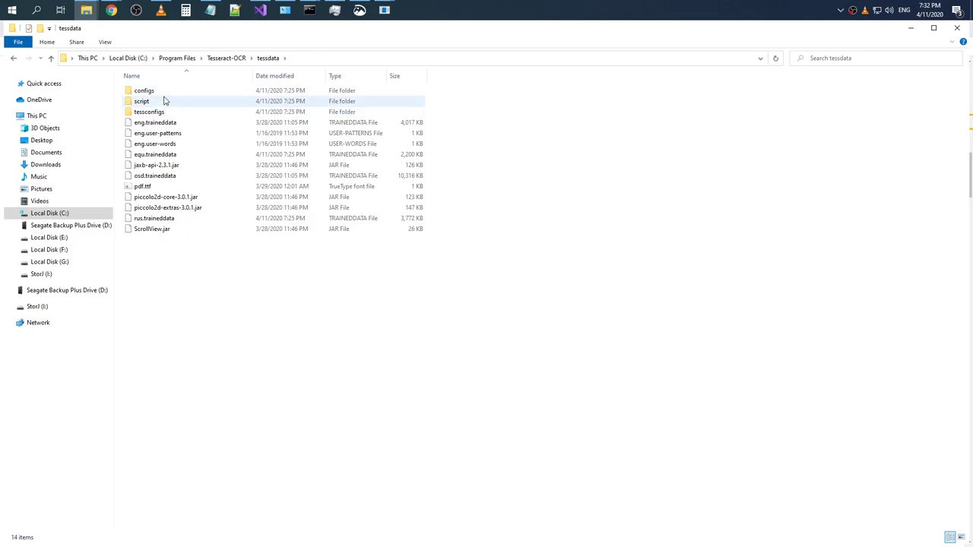
click(228, 58)
double_click(169, 90)
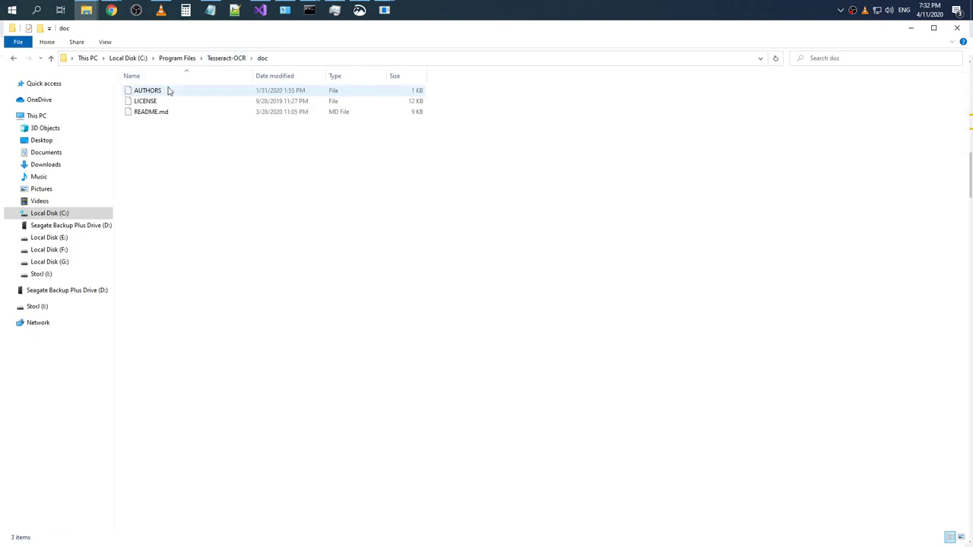
click(229, 59)
double_click(205, 101)
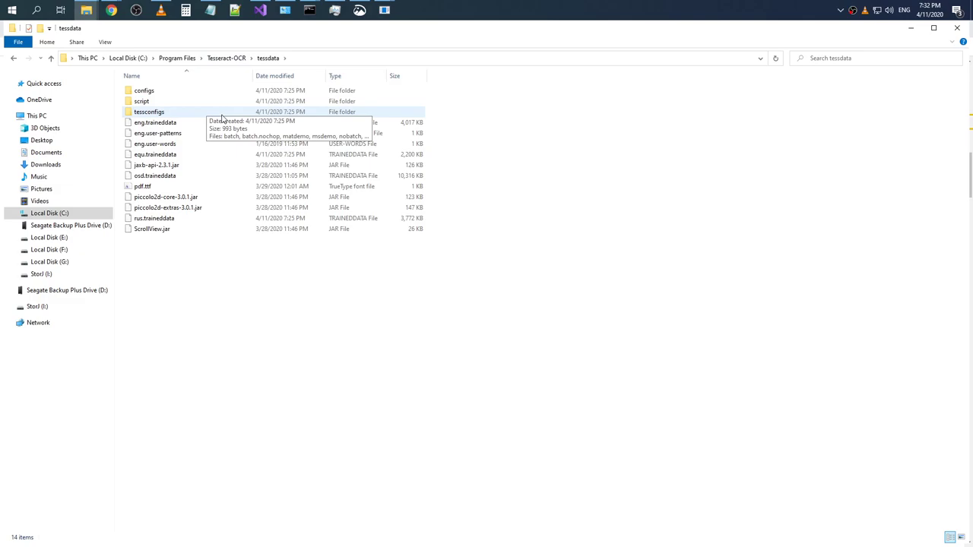
Recall the last tesseract command in the console and append the full path of the tessdata folder's eng.traineddata file
key(alt+Tab)
key(alt+Tab)
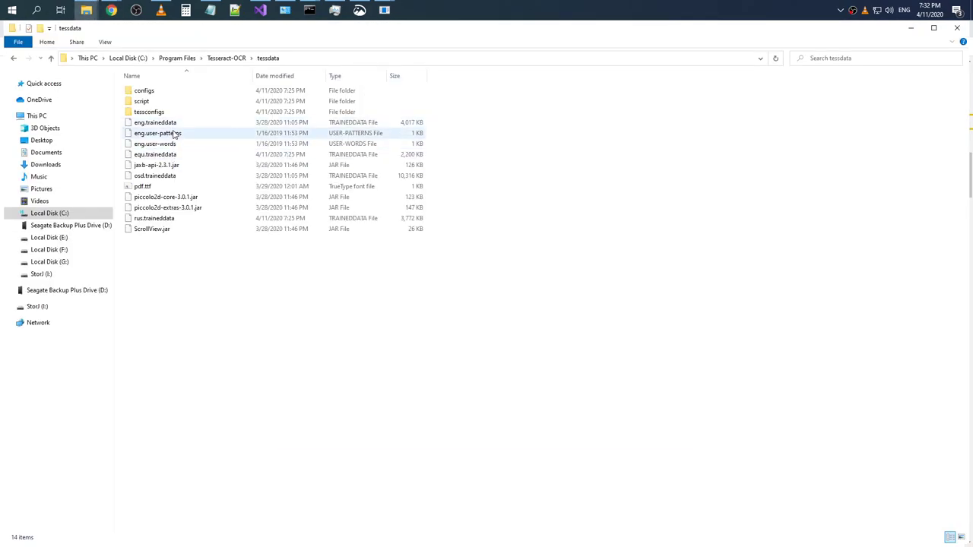
key(alt+Tab)
key(alt+Tab)
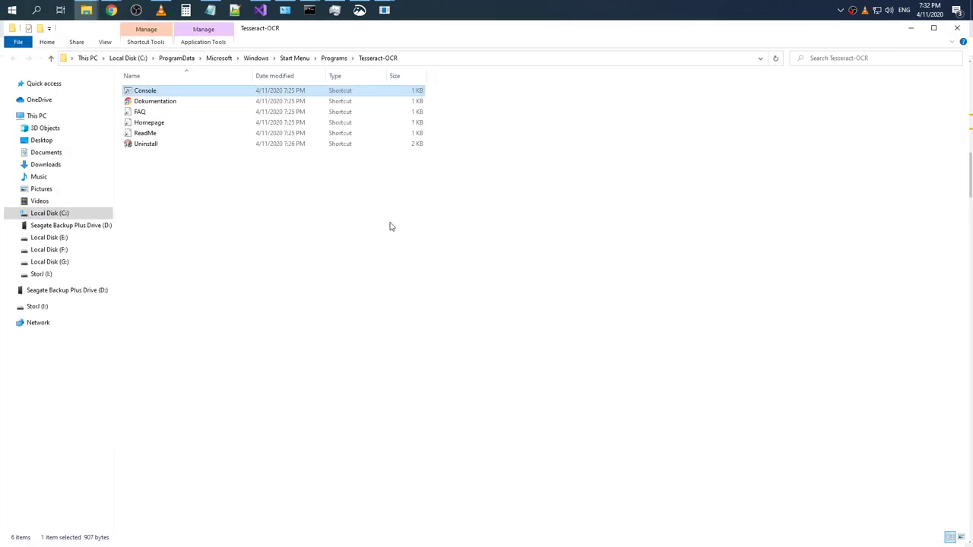
key(alt+Tab)
drag(156, 122, 491, 452)
key(alt+Tab)
key(Tab)
key(Tab)
key(Up)
click(247, 445)
double_click(248, 445)
click(251, 447)
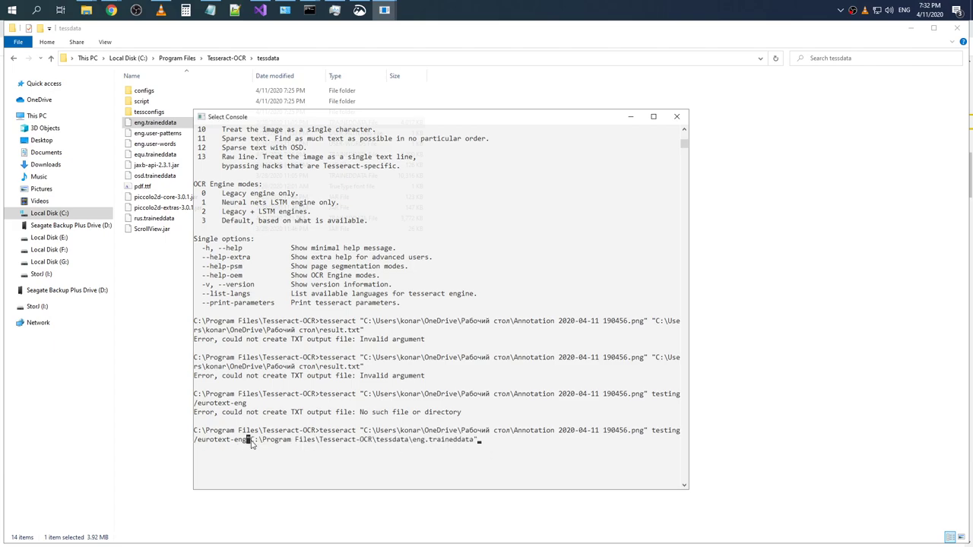
Remove testing/eurotext-eng from the command and run it with "C:\Program Files\Tesseract-OCR\tessdata\eng.traineddata" as the output argument
key(Escape)
key(BackSpace)
key(BackSpace)
key(BackSpace)
key(BackSpace)
key(BackSpace)
key(BackSpace)
key(BackSpace)
key(BackSpace)
key(BackSpace)
key(BackSpace)
key(BackSpace)
key(BackSpace)
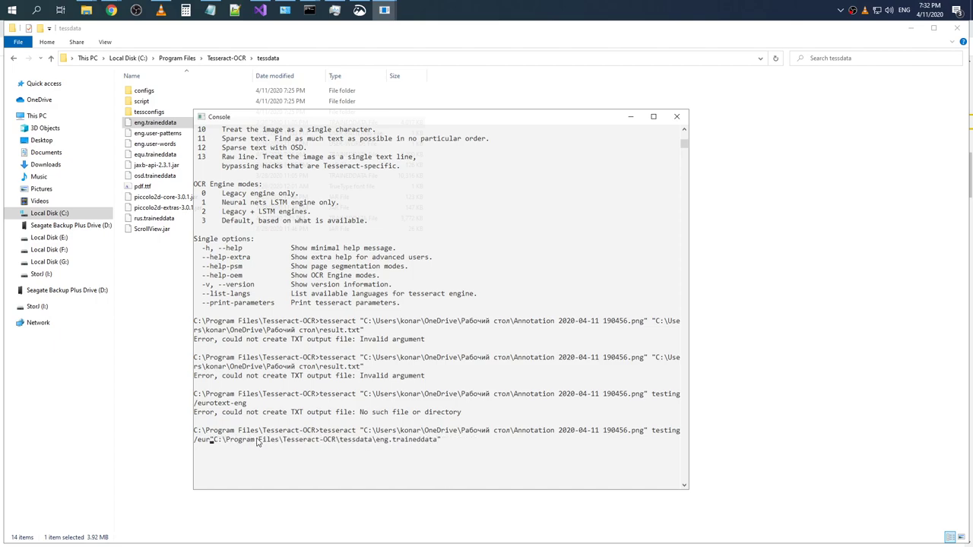
key(BackSpace)
key(BackSpace)
key(BackSpace)
key(BackSpace)
key(BackSpace)
key(BackSpace)
key(BackSpace)
key(BackSpace)
key(Return)
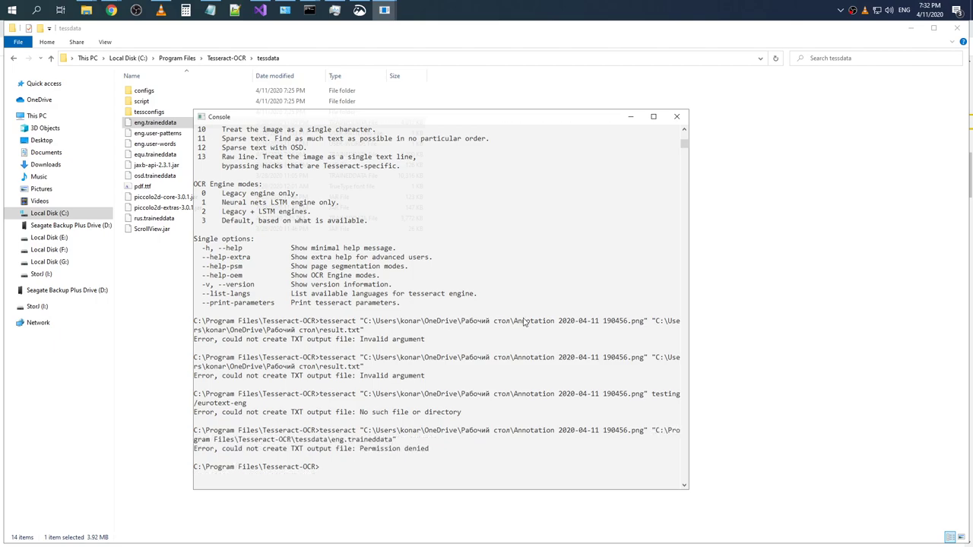
Bring up the administrator console, recall its last tesseract command and delete the result.txt output path
drag(378, 122, 348, 70)
mouse_move(385, 11)
click(417, 50)
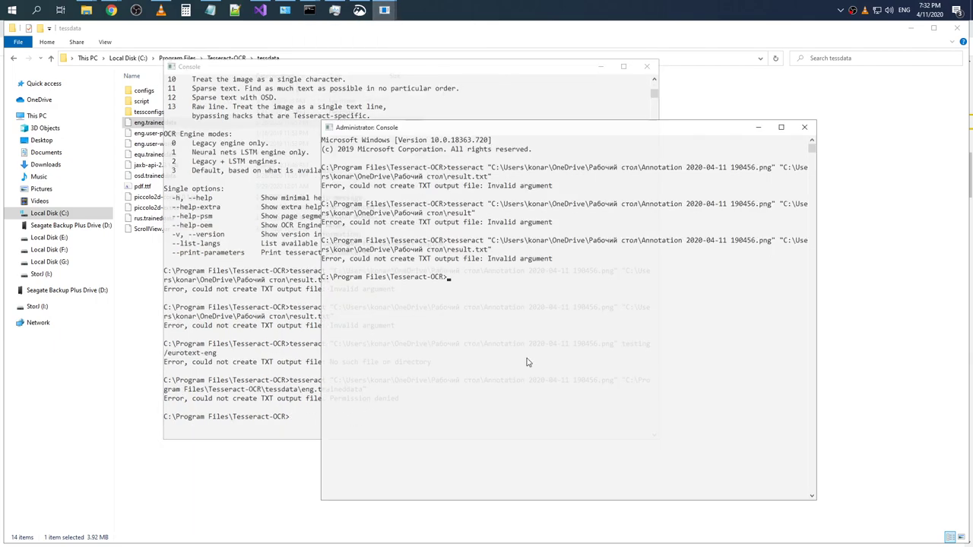
key(Up)
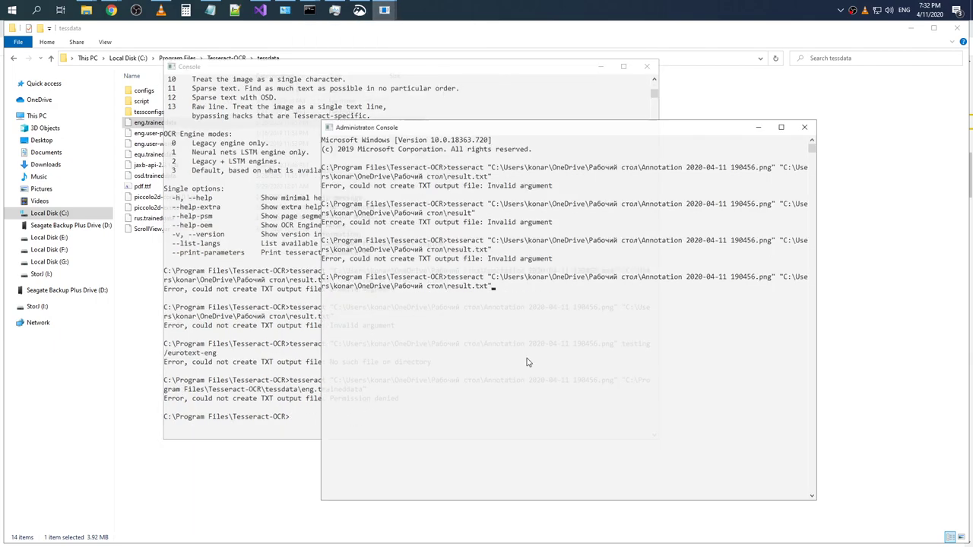
key(BackSpace)
key(BackSpace)
key(BackSpace)
key(BackSpace)
key(BackSpace)
key(BackSpace)
key(BackSpace)
key(BackSpace)
key(BackSpace)
key(BackSpace)
key(BackSpace)
key(BackSpace)
key(BackSpace)
key(BackSpace)
key(BackSpace)
key(BackSpace)
key(BackSpace)
key(BackSpace)
key(BackSpace)
key(BackSpace)
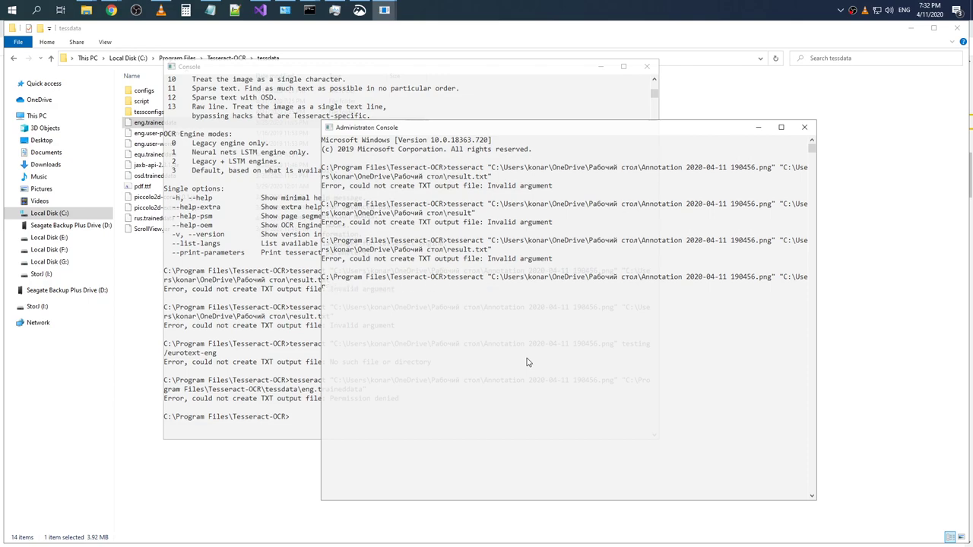
text(tessdat)
Try to insert the path of eng.traineddata from File Explorer into the administrator console's command
click(758, 127)
key(alt+Tab)
key(Tab)
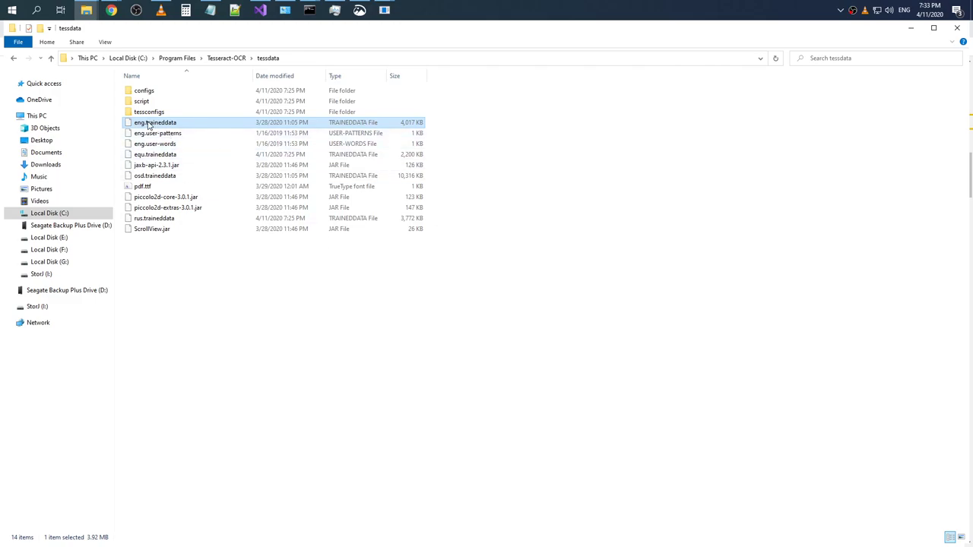
key(alt+Tab)
key(alt+Tab)
key(Tab)
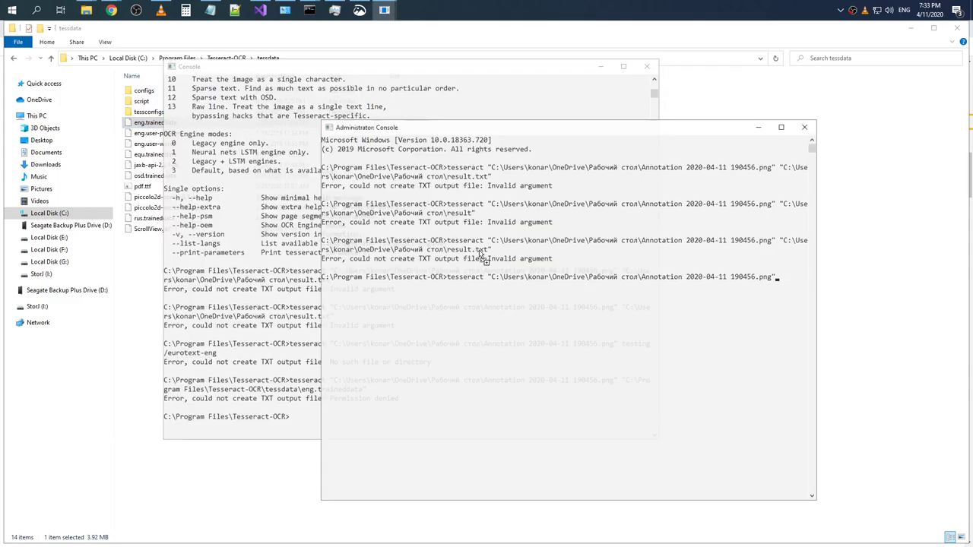
drag(480, 251, 568, 337)
drag(219, 166, 783, 286)
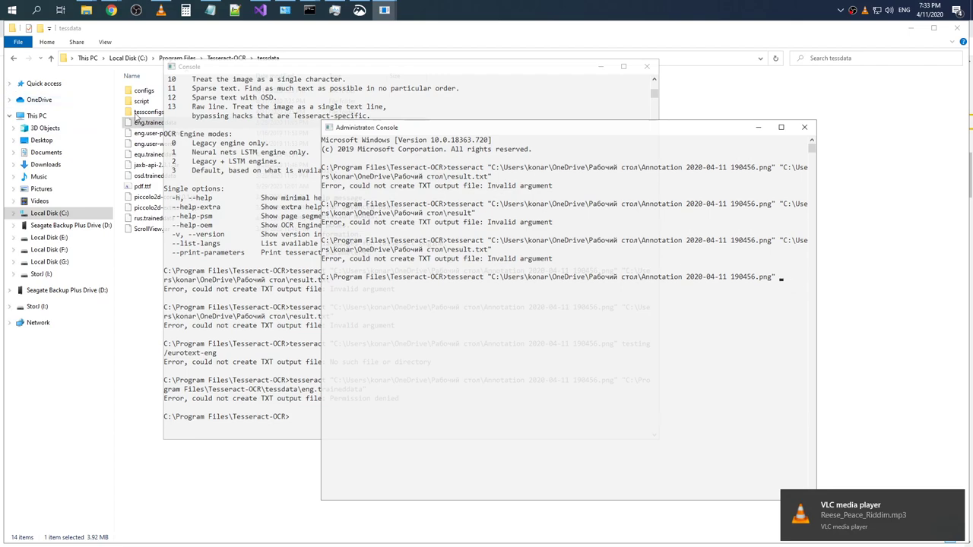
Check the location of eng.traineddata in its file properties and return to the administrator console
click(156, 124)
right_click(154, 120)
click(187, 318)
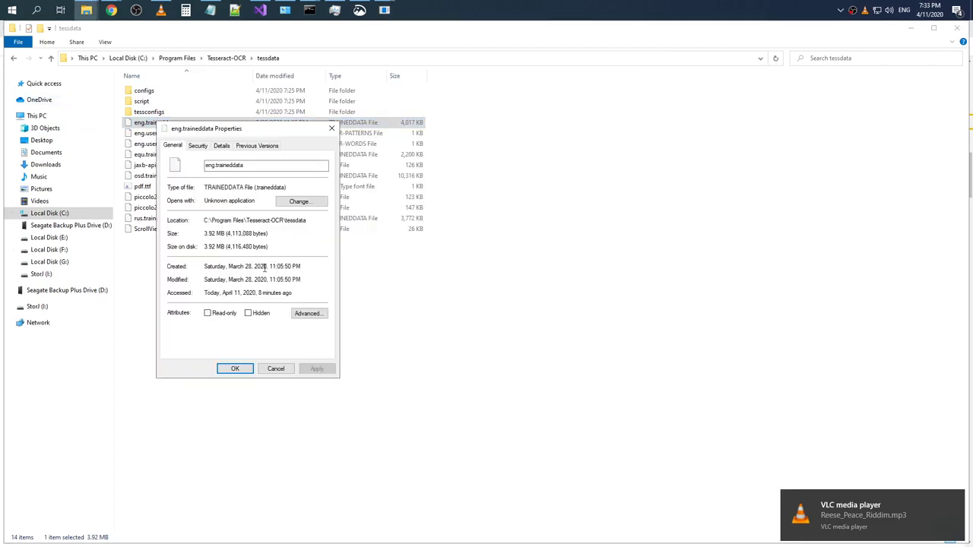
click(331, 128)
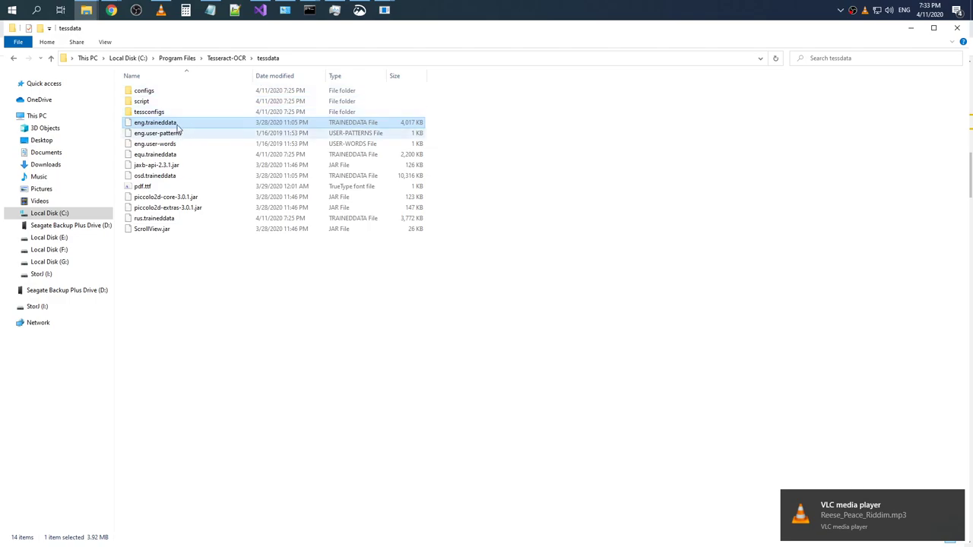
key(alt+Tab)
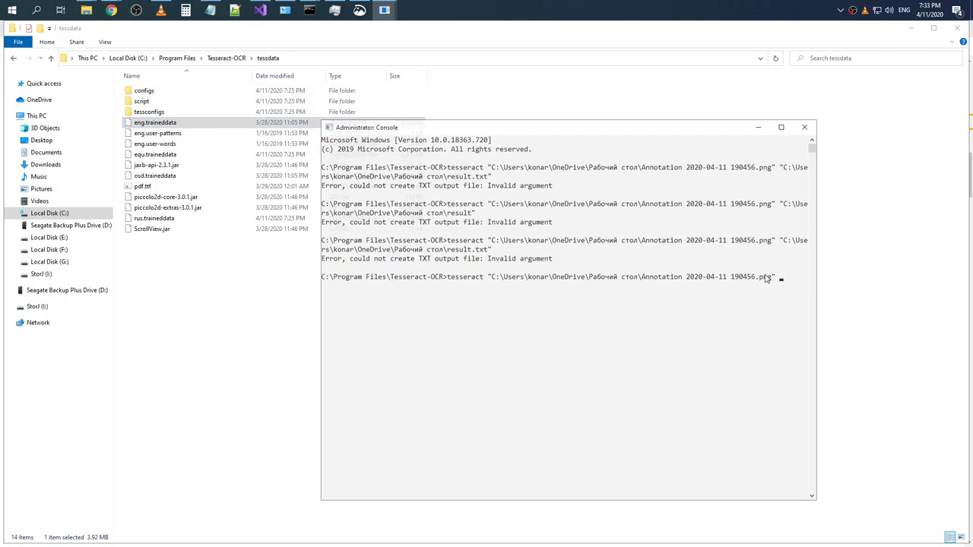
Complete the command with the relative output path tessdata\eng.traineddata, run it, and run the same command once more
right_click(195, 122)
key(Escape)
key(alt+Tab)
click(187, 124)
click(319, 57)
drag(319, 56, 166, 57)
key(ctrl+c)
key(alt+Tab)
key(ctrl+v)
click(155, 122)
click(155, 122)
key(Escape)
key(alt+Tab)
text(\eng.traineddata)
key(Return)
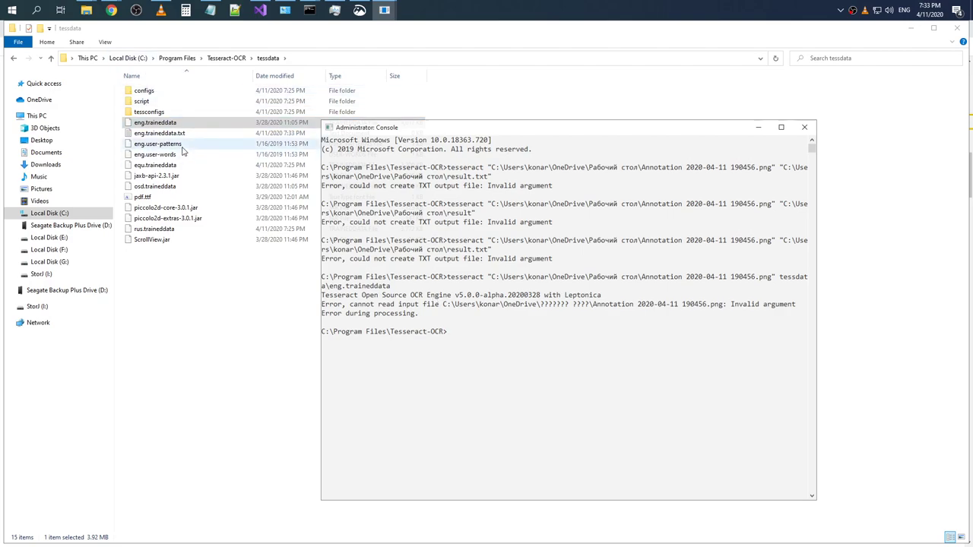
key(Up)
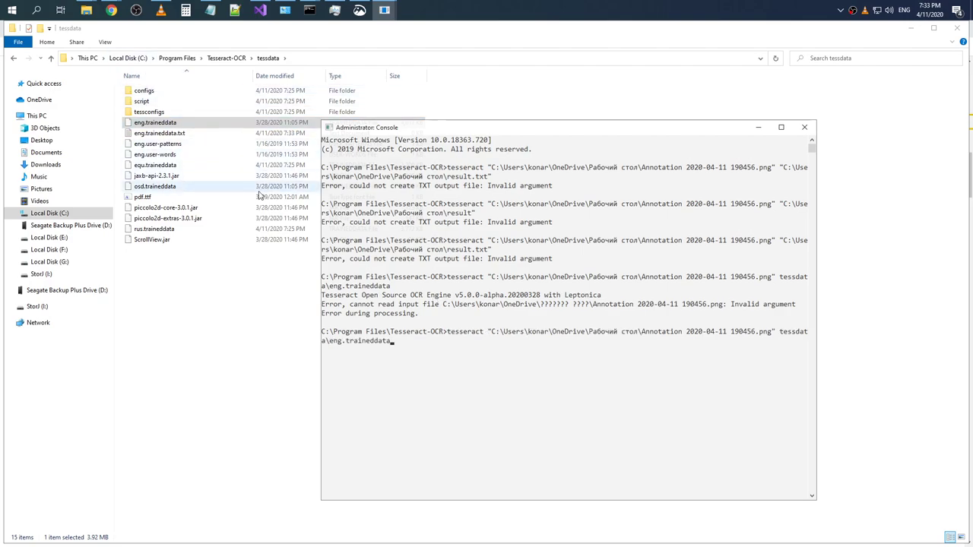
key(Return)
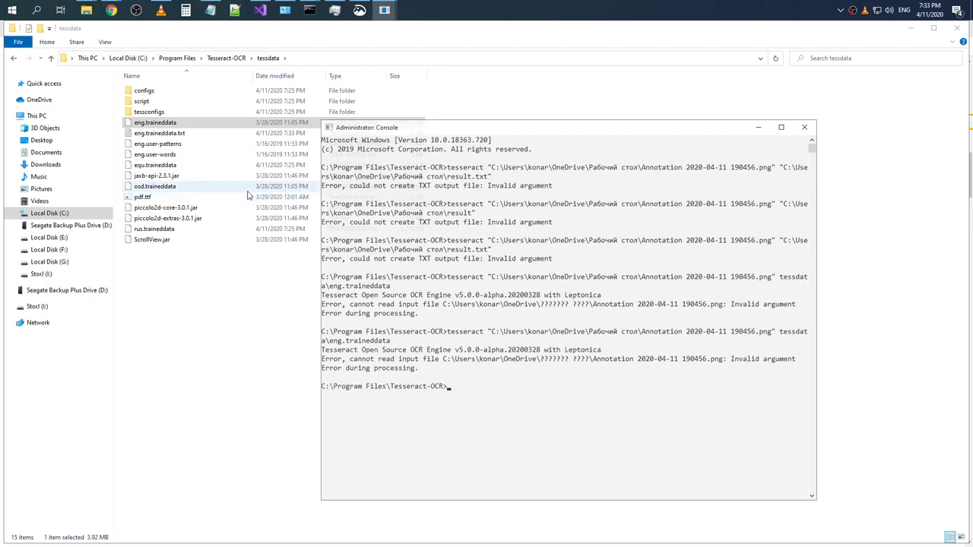
Create a new folder named Text in the root of Local Disk (C:)
click(128, 282)
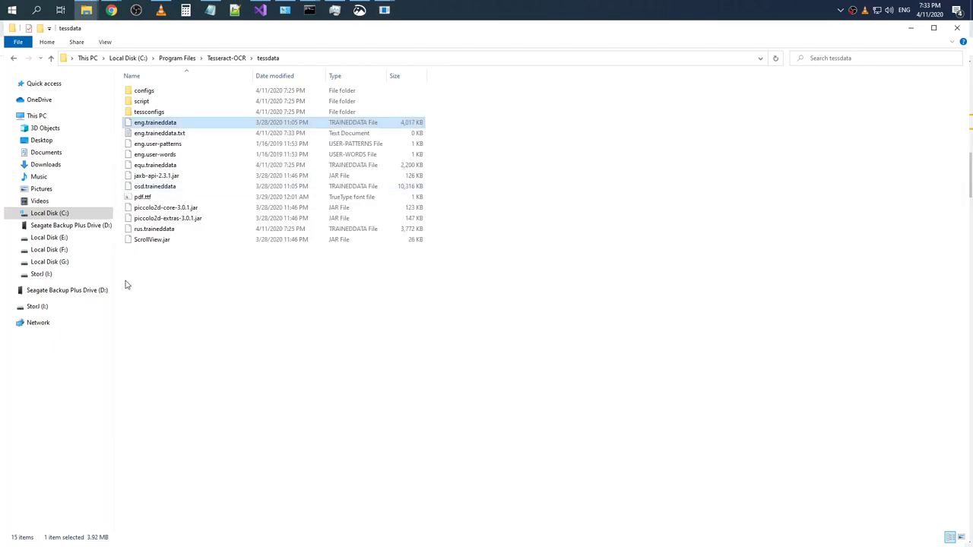
click(61, 214)
right_click(211, 266)
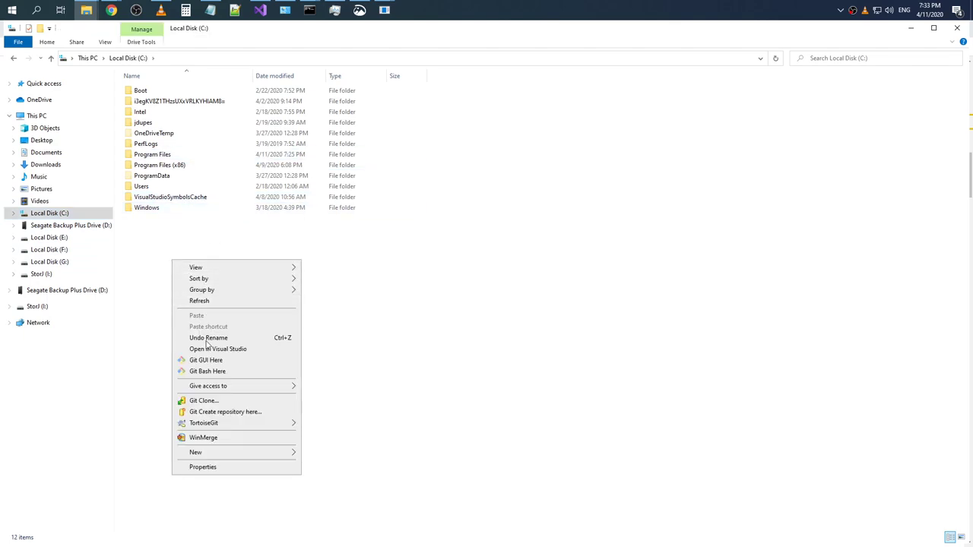
mouse_move(228, 452)
click(325, 454)
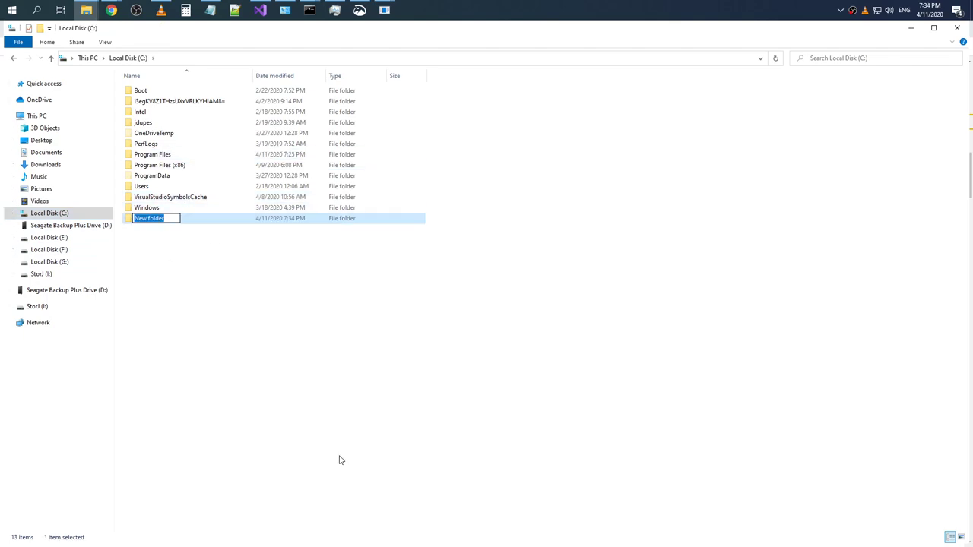
text(Text)
key(Return)
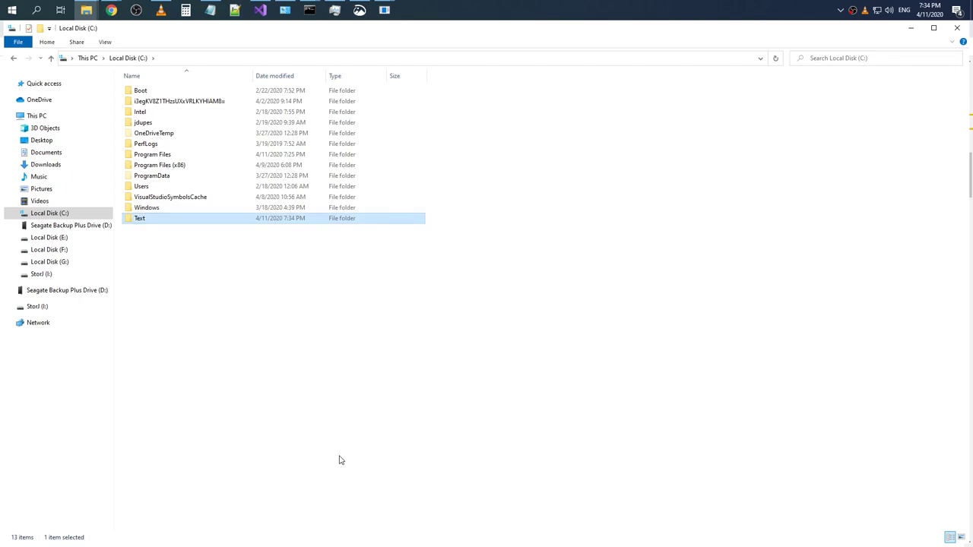
Rename the new folder on Local Disk (C:) as Data
key(F2)
key(BackSpace)
text(Data)
key(Return)
Copy the screenshot Annotation 2020-04-11 190456.png from the Desktop folder into C:\Data
mouse_move(87, 10)
click(91, 61)
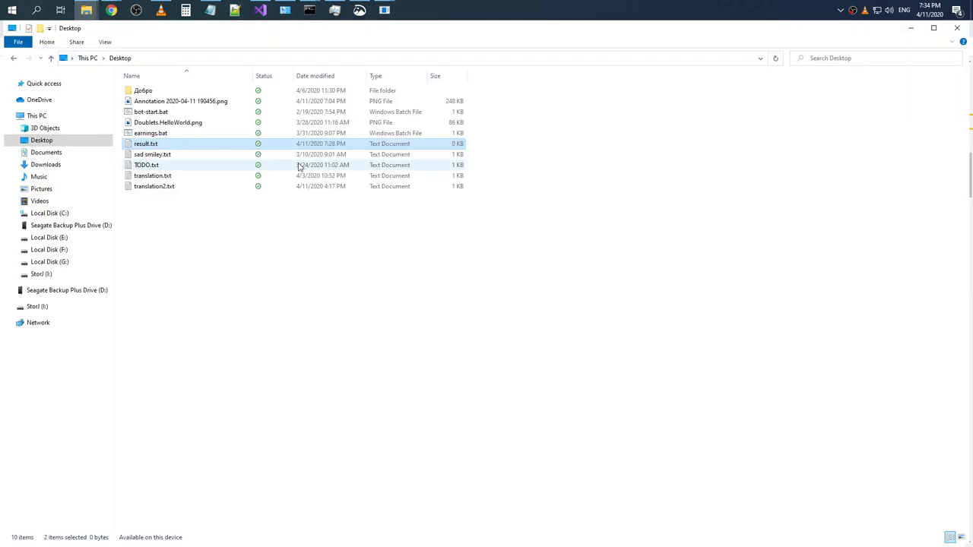
click(192, 103)
key(alt+Tab)
double_click(175, 219)
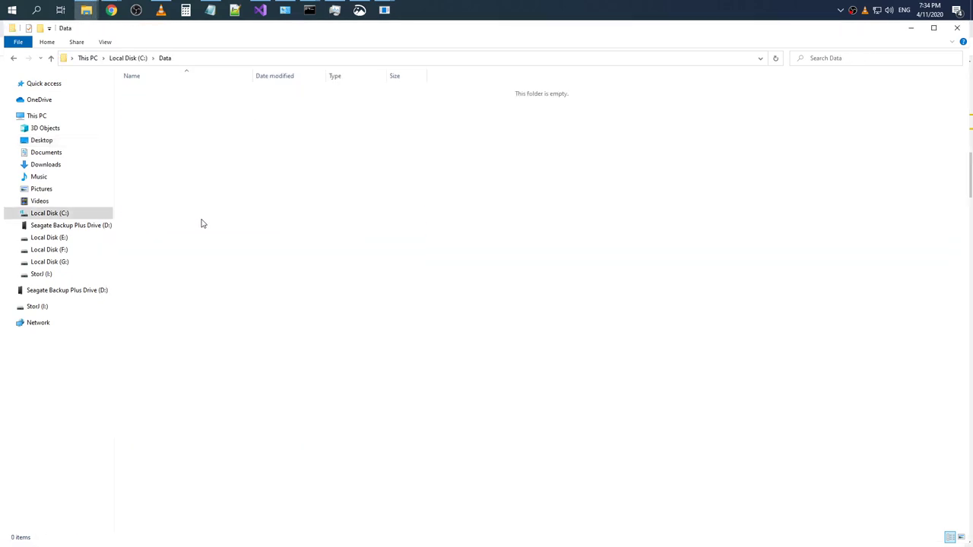
right_click(247, 212)
click(263, 278)
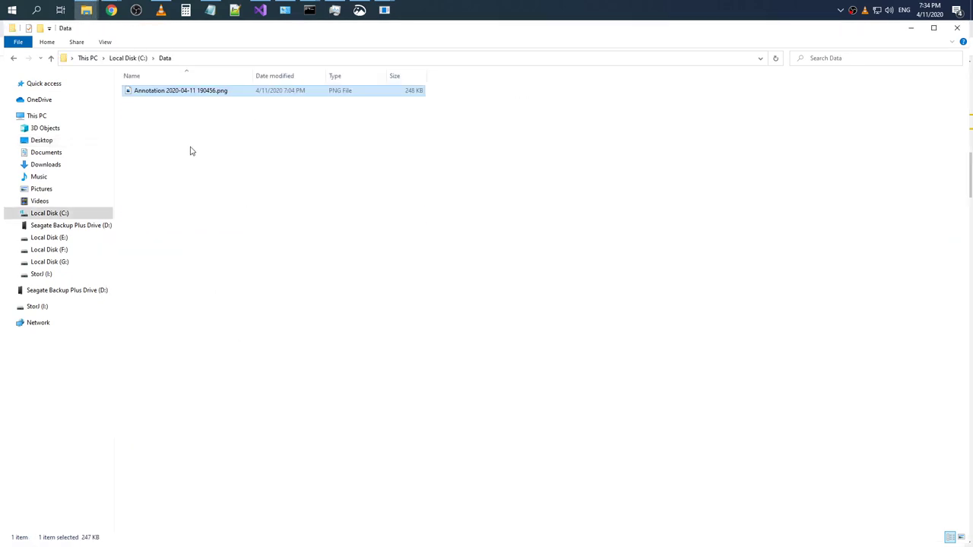
Rename the screenshot copy in the Data folder as Hello
key(F2)
text(Hello)
key(Return)
Recall the last tesseract command in the administrator console and delete the input path of the Desktop screenshot
key(alt+Tab)
key(alt+Tab)
key(Tab)
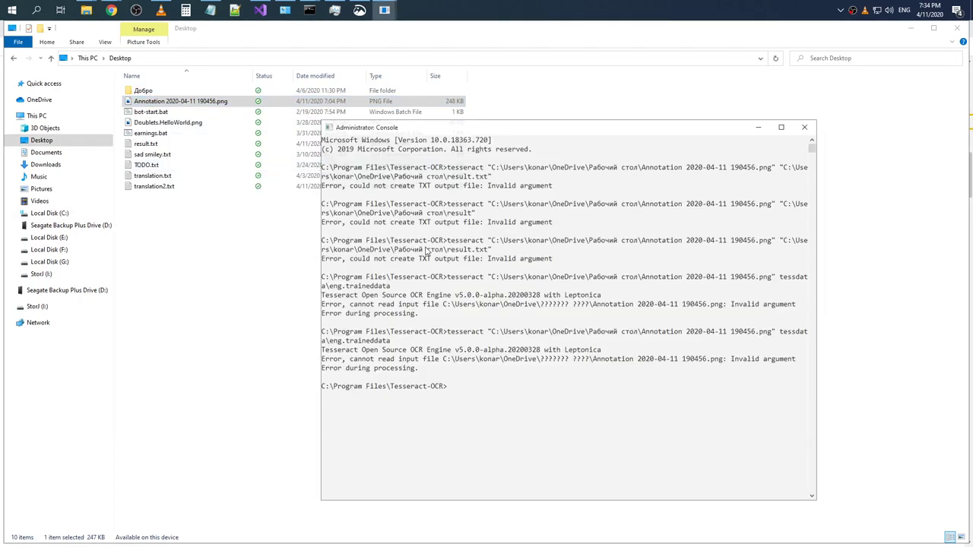
key(Up)
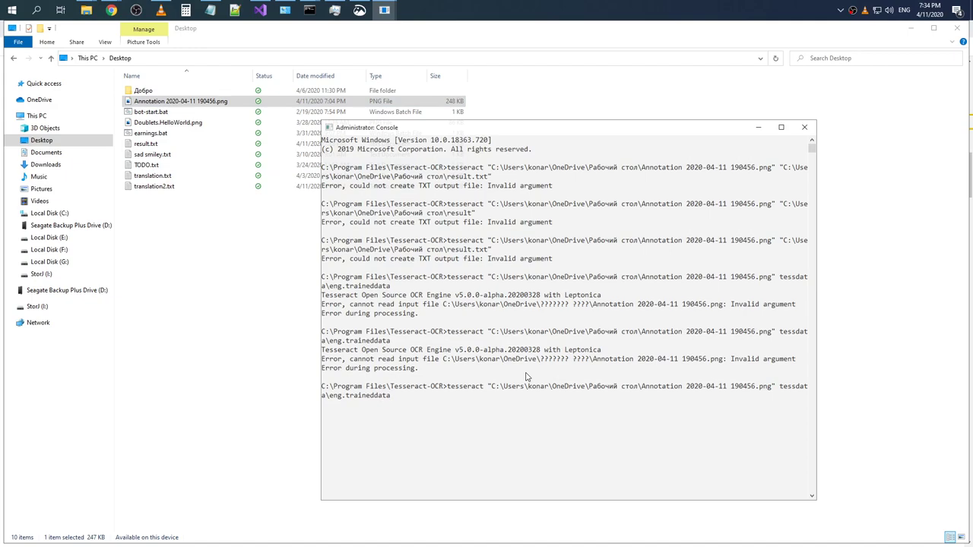
key(BackSpace)
key(BackSpace)
key(BackSpace)
key(BackSpace)
key(BackSpace)
key(BackSpace)
key(BackSpace)
key(BackSpace)
key(BackSpace)
key(BackSpace)
key(BackSpace)
key(BackSpace)
key(BackSpace)
key(BackSpace)
key(BackSpace)
key(BackSpace)
key(BackSpace)
key(BackSpace)
key(BackSpace)
key(BackSpace)
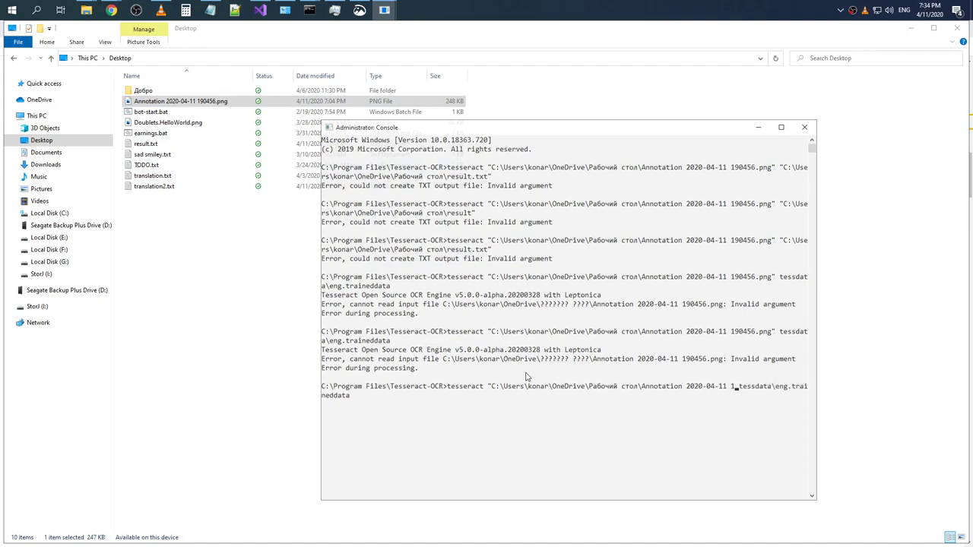
key(BackSpace)
key(BackSpace)
key(BackSpace)
key(BackSpace)
key(BackSpace)
key(BackSpace)
key(BackSpace)
key(BackSpace)
key(BackSpace)
key(BackSpace)
key(BackSpace)
key(BackSpace)
key(BackSpace)
key(BackSpace)
key(BackSpace)
key(BackSpace)
key(BackSpace)
key(BackSpace)
key(BackSpace)
key(BackSpace)
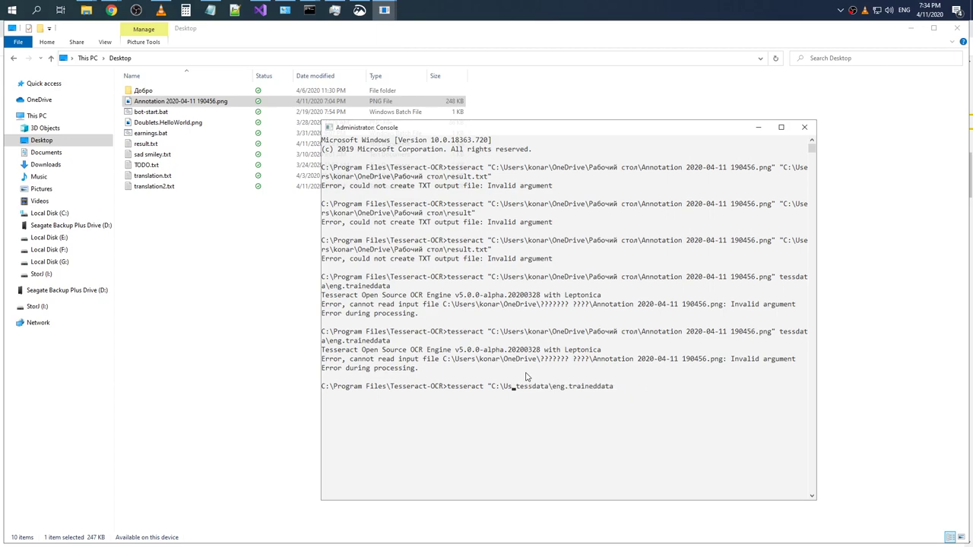
Bring the C:\Data folder window containing input.png forward behind the administrator console
drag(190, 101, 489, 389)
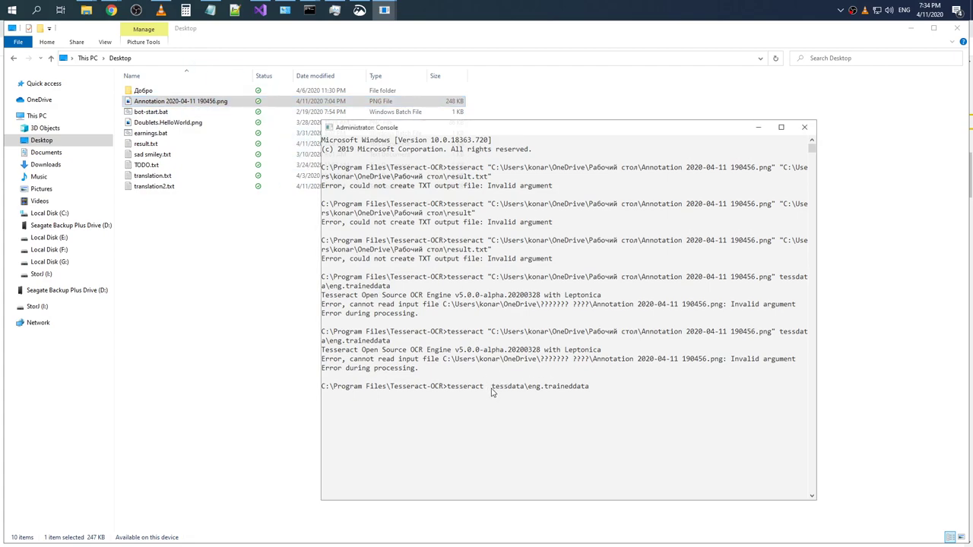
key(alt+Tab)
key(alt+Tab)
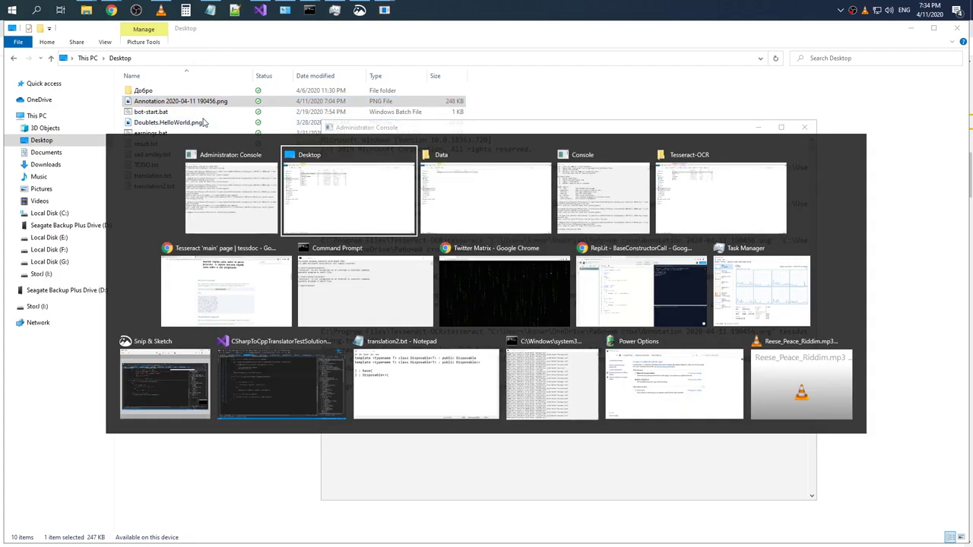
drag(167, 93, 495, 392)
key(alt+Tab)
key(alt+Tab)
key(alt+Tab)
key(alt+Tab)
key(alt+Tab)
key(alt+Tab)
key(alt+Tab)
key(alt+Tab)
key(alt+Tab)
key(alt+Tab)
key(alt+Tab)
key(alt+Tab)
key(alt+Tab)
key(alt+Tab)
key(alt+Tab)
key(alt+Tab)
key(alt+Tab)
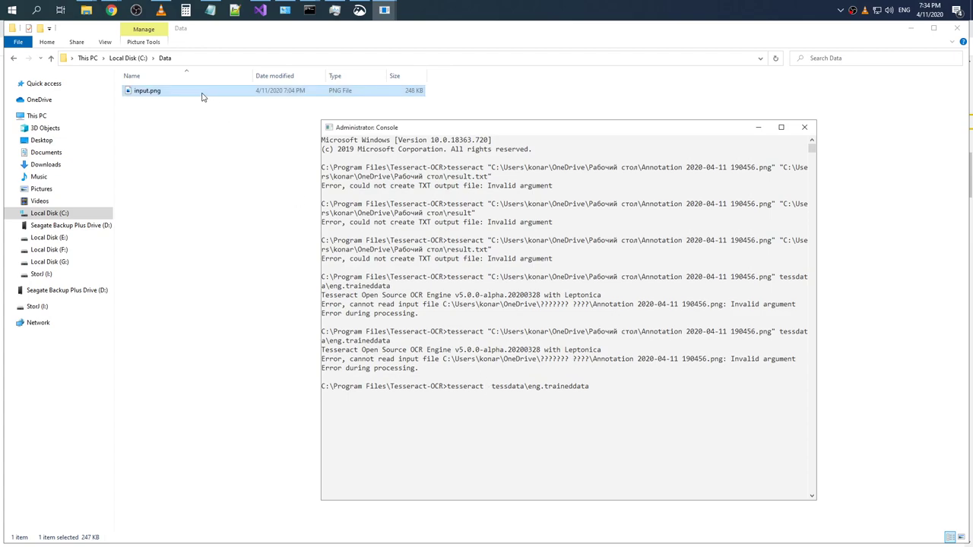
Insert the path C:\Data\input.png into the pending tesseract command before tessdata\eng.traineddata and run it
click(204, 56)
key(alt+Tab)
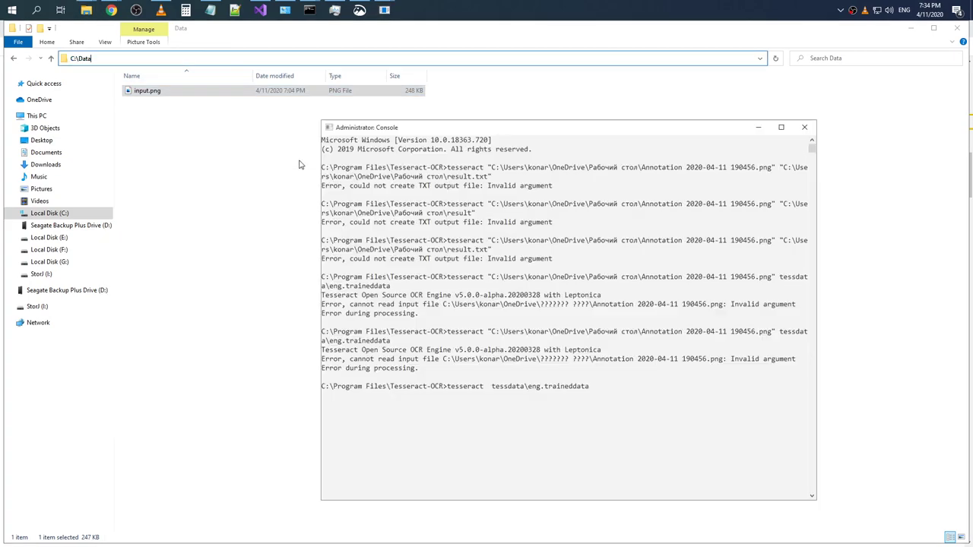
text(C:\Data)
text(\input.png)
key(Return)
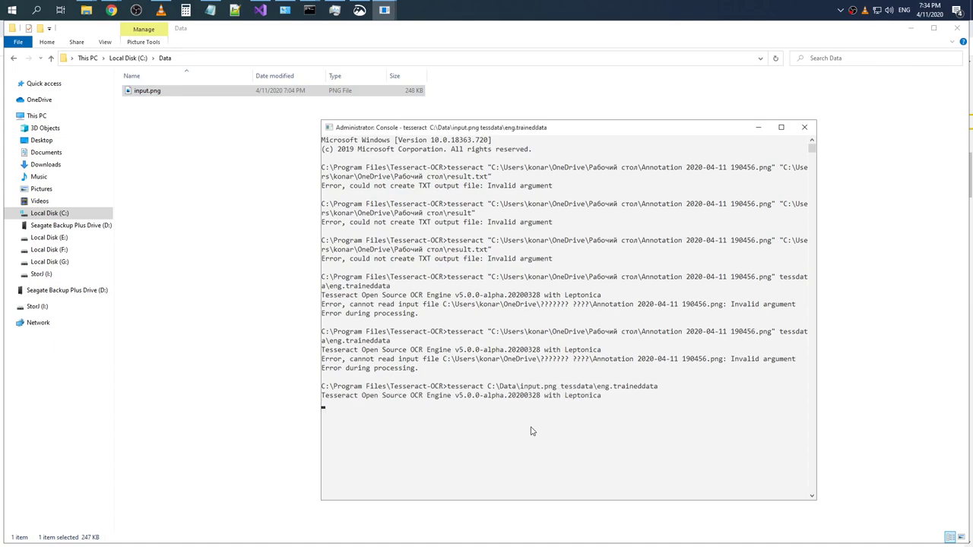
Move the administrator console clear of the file list and rerun tesseract C:\Data\input.png tessdata\eng.traineddata
drag(511, 123, 461, 102)
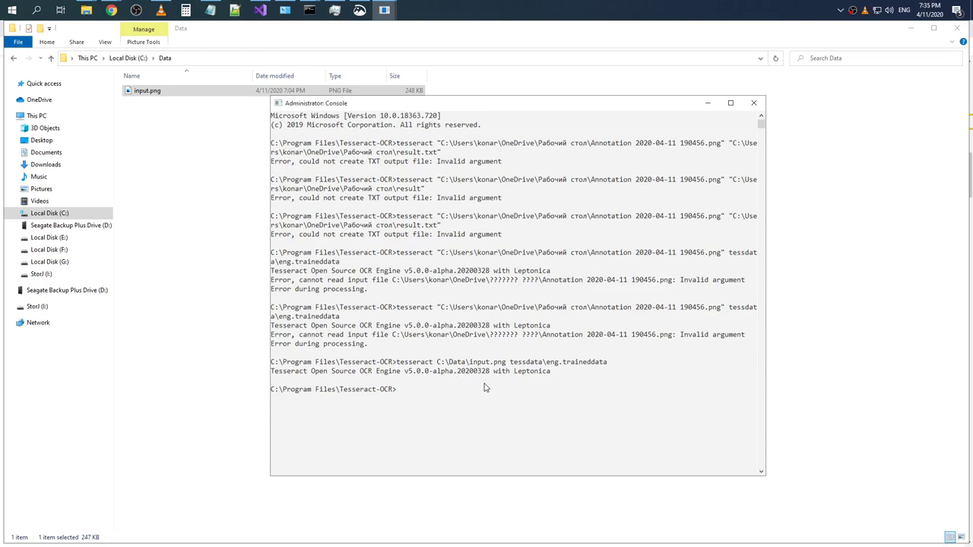
key(Up)
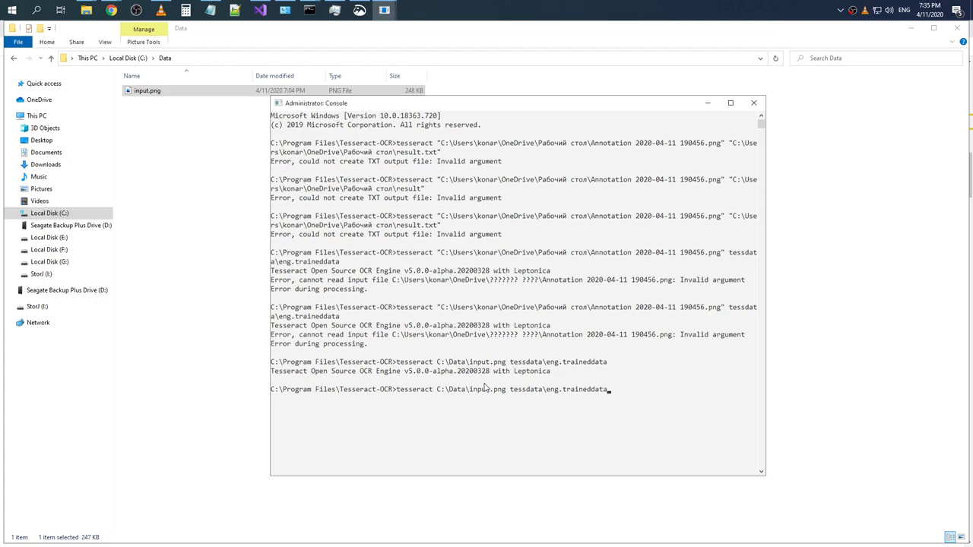
key(Return)
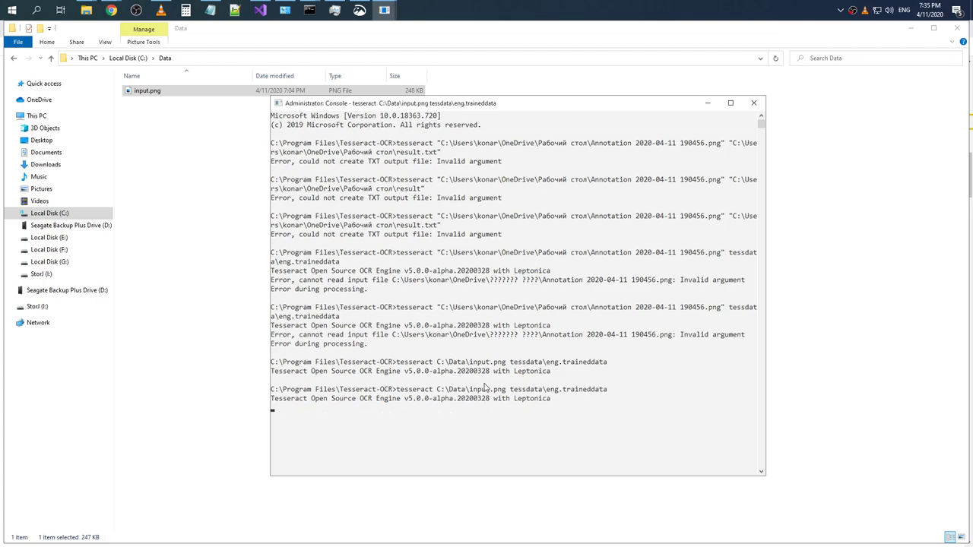
Check Local Disk (C:), its sqlite3 subfolder and the Data folder for the OCR output file
click(239, 191)
click(127, 59)
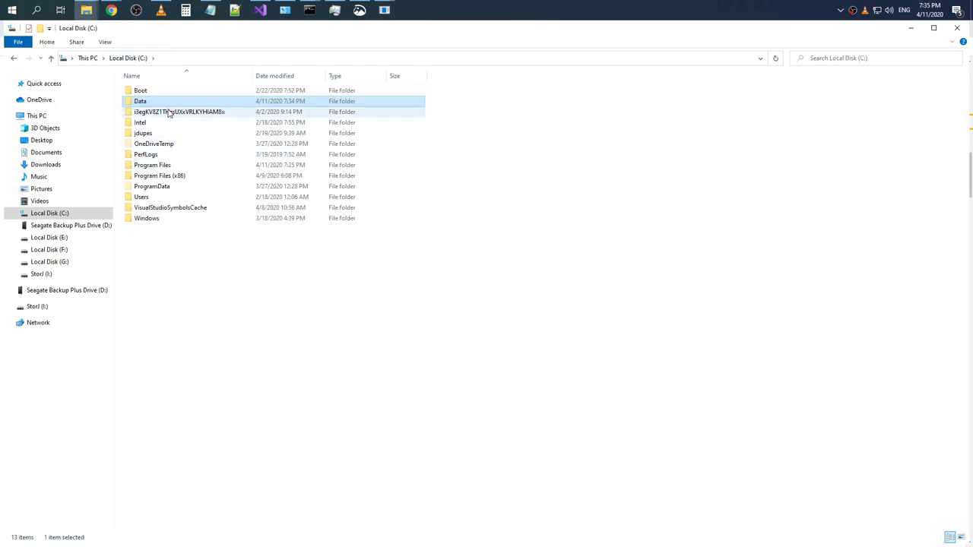
double_click(169, 114)
double_click(156, 93)
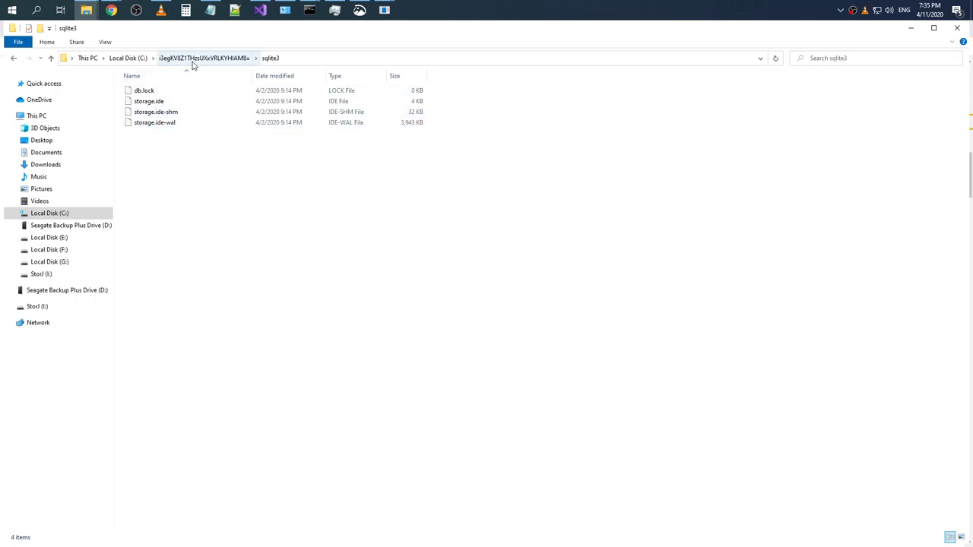
click(127, 58)
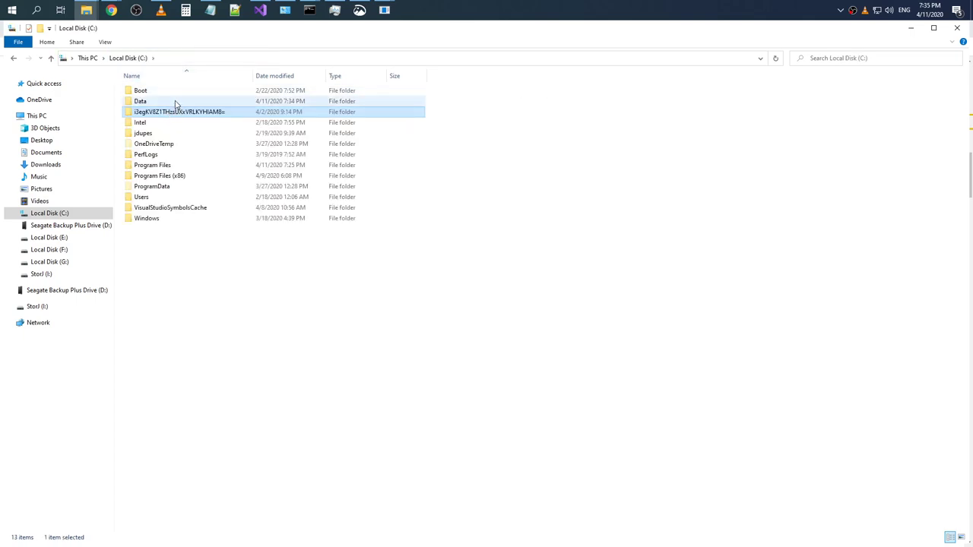
double_click(175, 103)
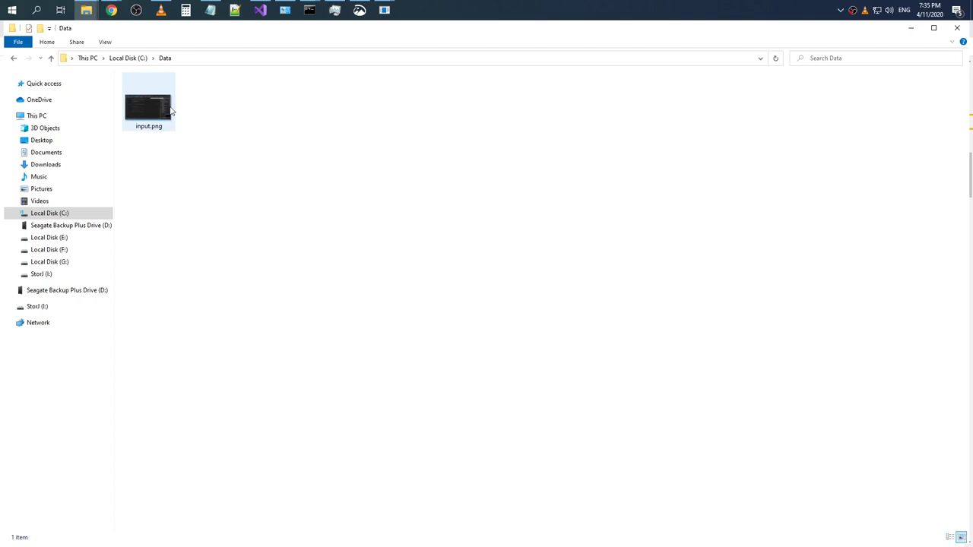
click(172, 112)
Review the earlier tesseract commands in both console windows and return to the administrator console
key(alt+Tab)
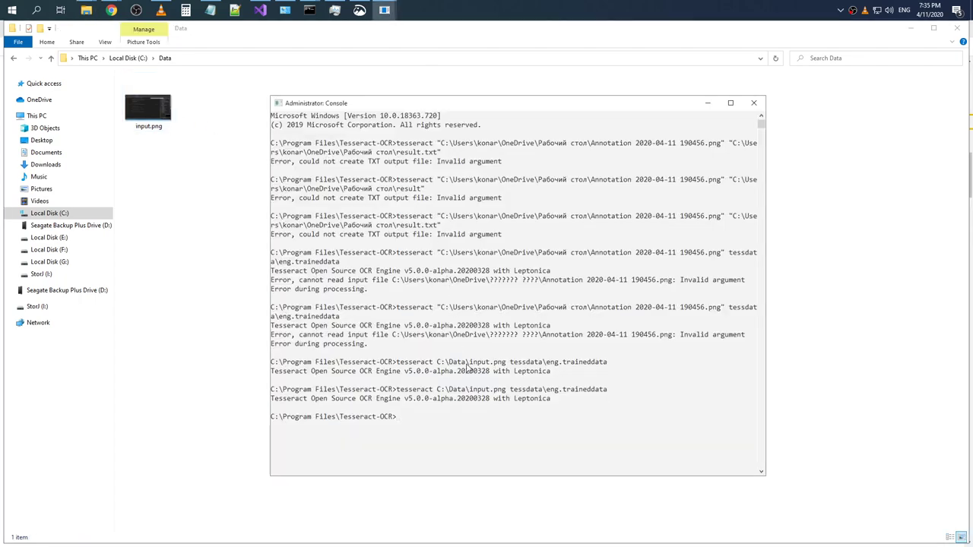
key(alt+Tab)
key(alt+Tab)
key(alt+Tab)
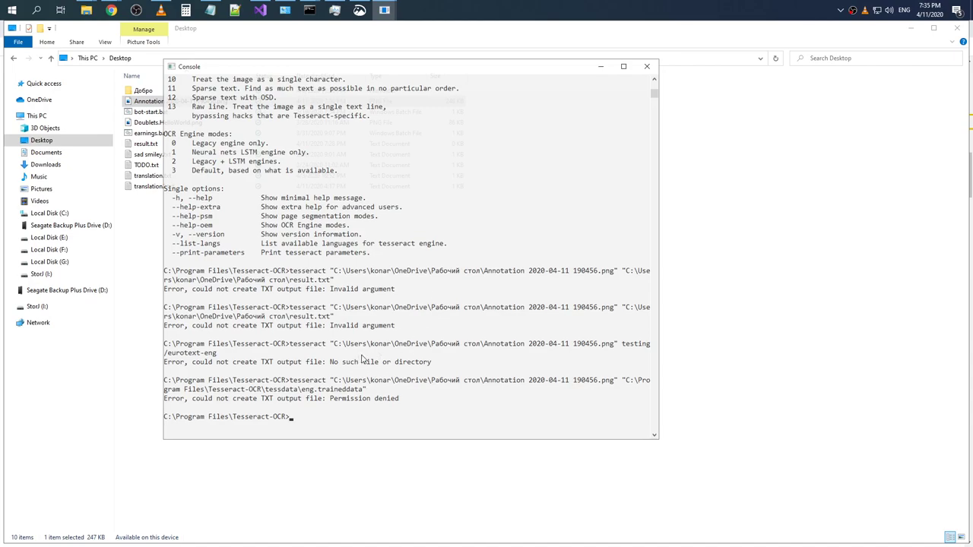
key(alt+Tab)
key(Tab)
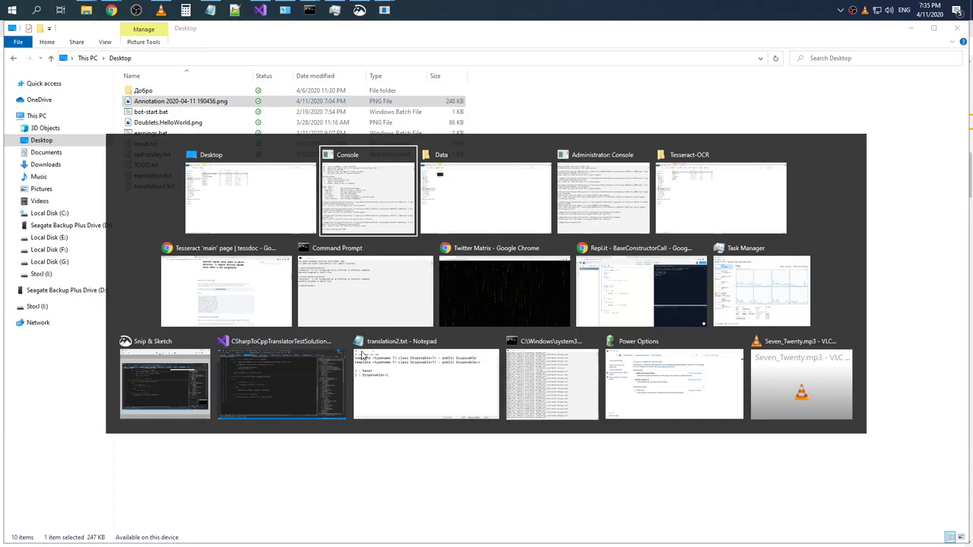
key(alt+Tab)
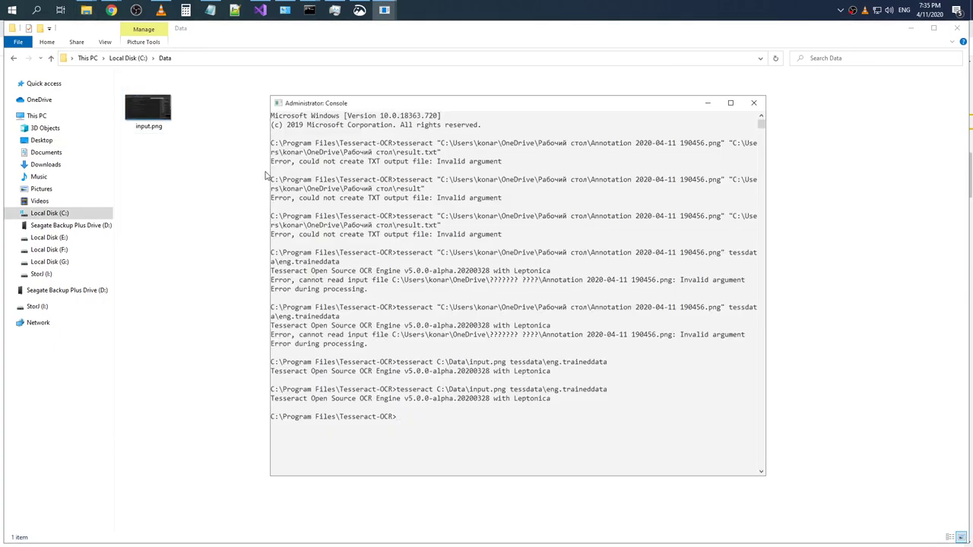
Recall the last tesseract command, delete the tessdata\eng.traineddata argument and run it with only C:\Data\input.png
key(Up)
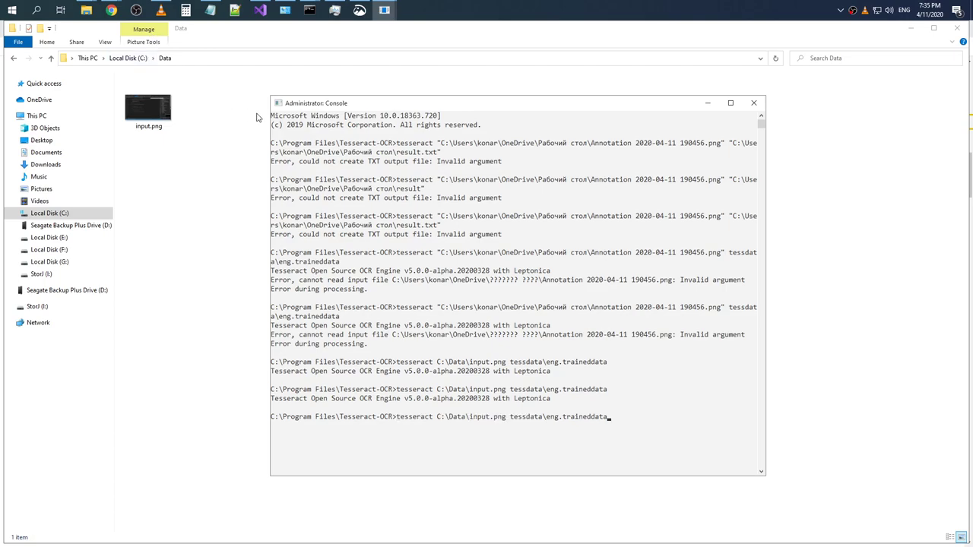
key(BackSpace)
key(BackSpace)
key(BackSpace)
key(BackSpace)
key(BackSpace)
key(BackSpace)
key(BackSpace)
key(BackSpace)
key(BackSpace)
key(BackSpace)
key(BackSpace)
key(BackSpace)
key(BackSpace)
key(BackSpace)
key(BackSpace)
key(BackSpace)
key(BackSpace)
key(BackSpace)
key(BackSpace)
key(BackSpace)
key(Return)
Run tesseract C:\Data\input.png with the language option -l ENG and rerun it with -l eng
key(Up)
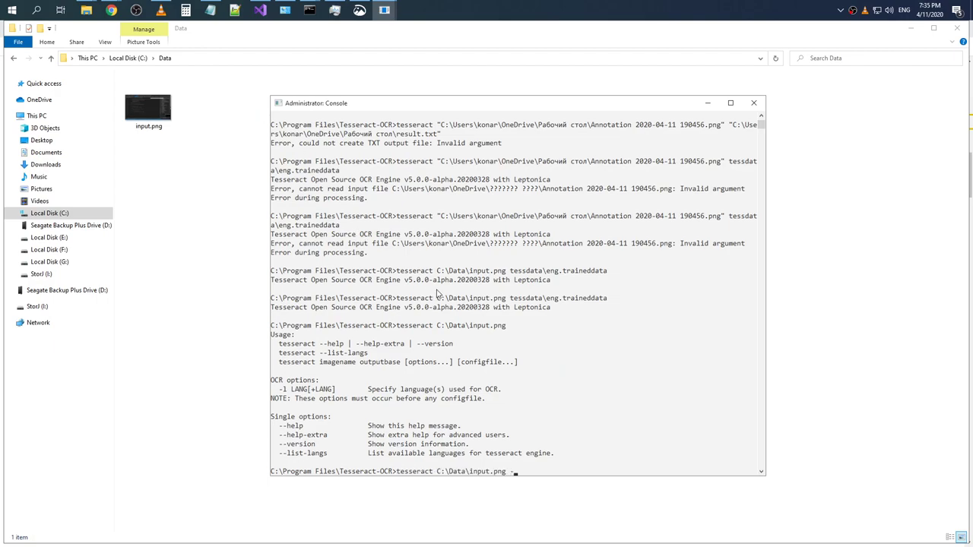
key(Return)
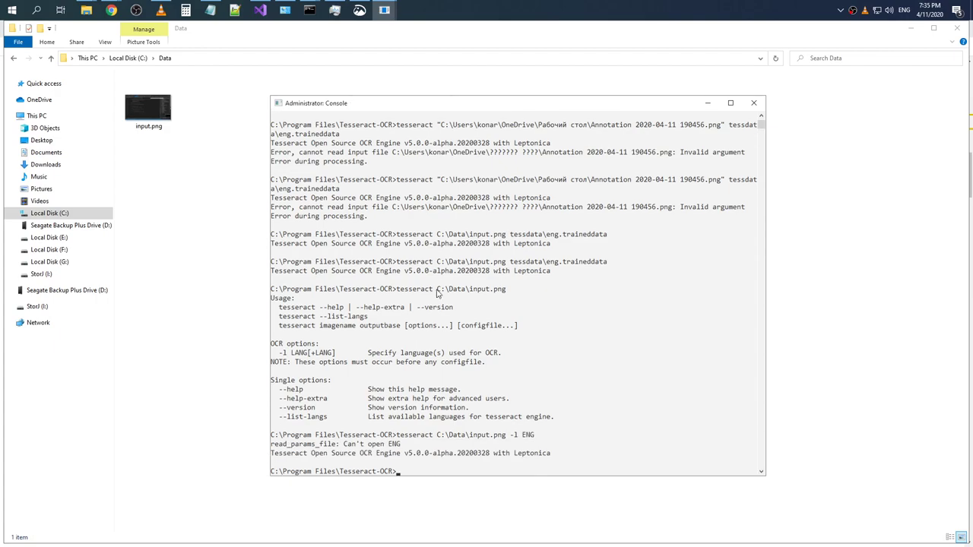
key(Up)
key(Return)
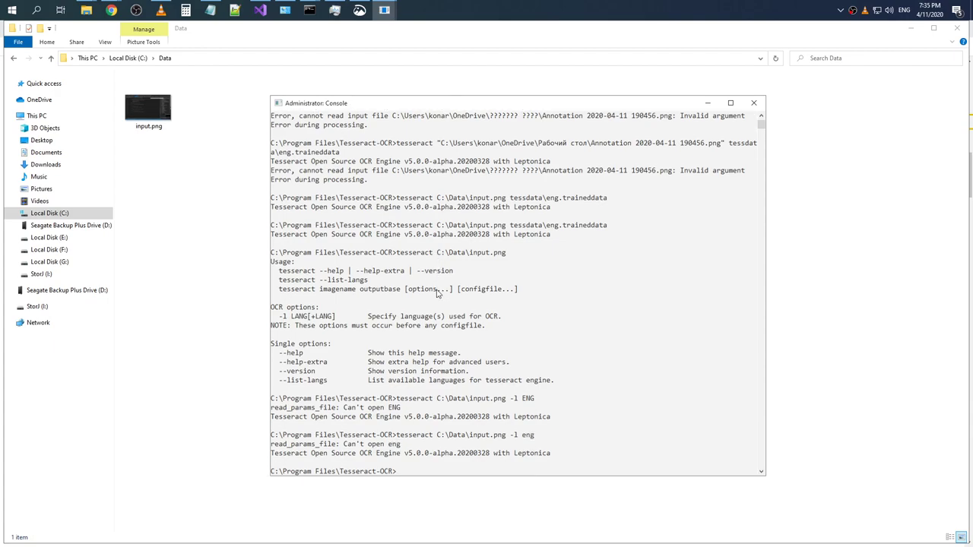
Run tesseract C:\Data\input.png with tessdata\eng.traineddata as the second argument once more
key(Up)
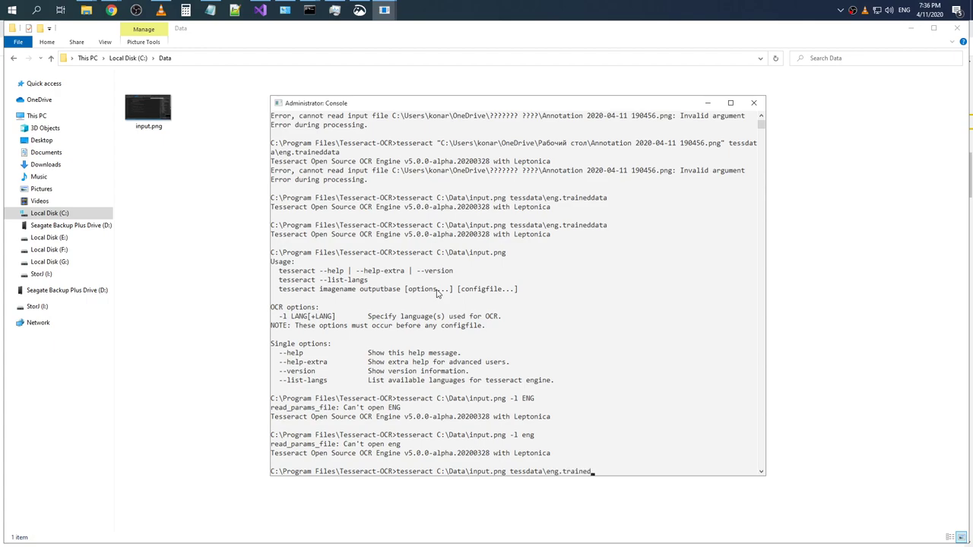
key(Return)
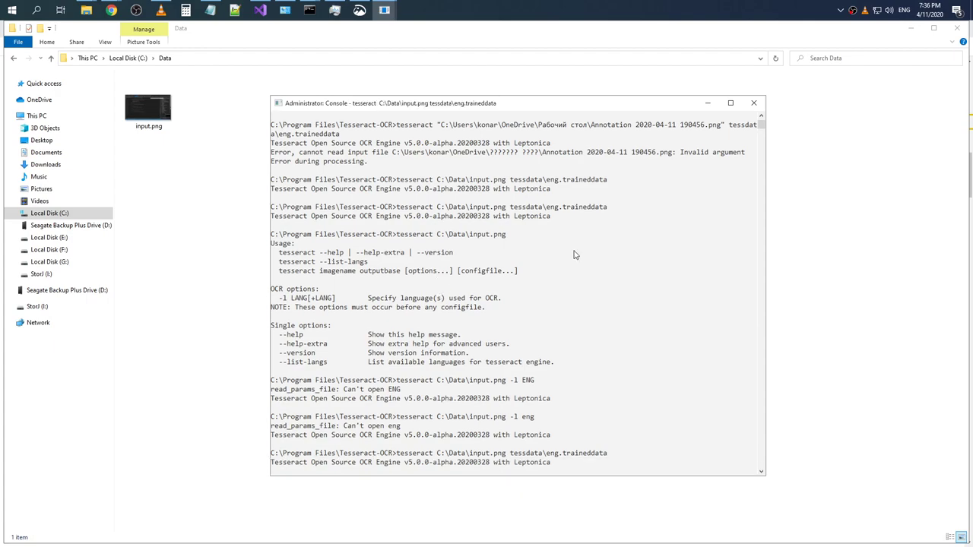
click(889, 10)
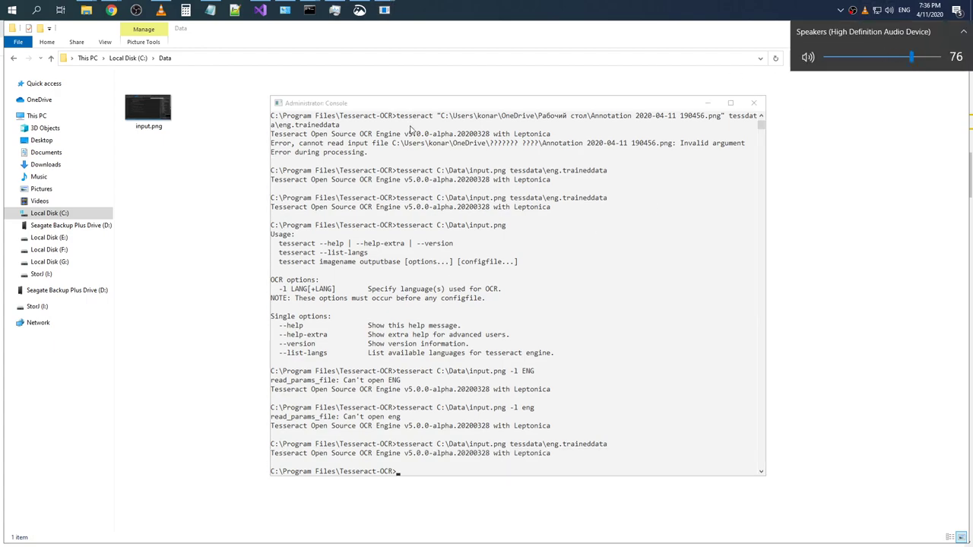
click(456, 351)
Look through the open Tesseract-OCR shortcuts, Data and Desktop folder windows for the OCR output
click(86, 9)
click(164, 52)
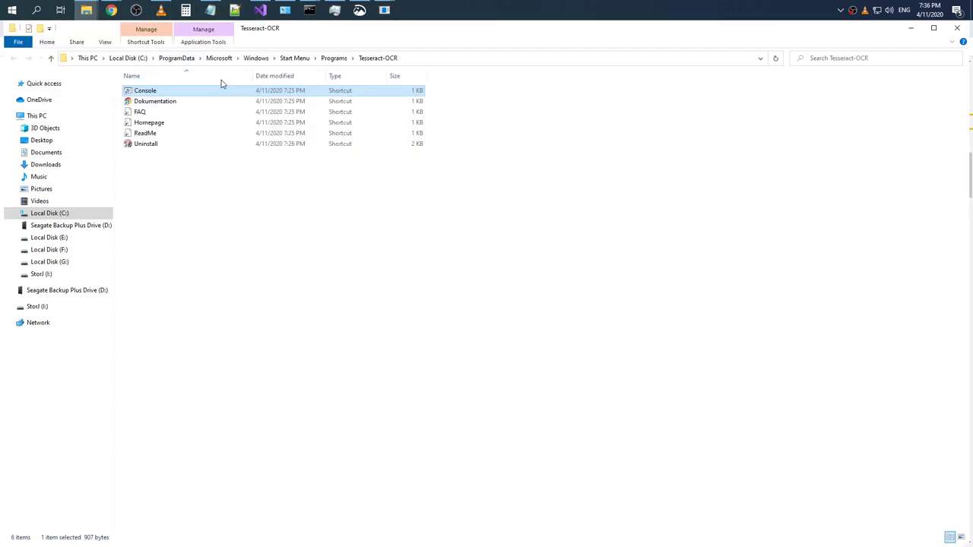
click(86, 9)
click(259, 54)
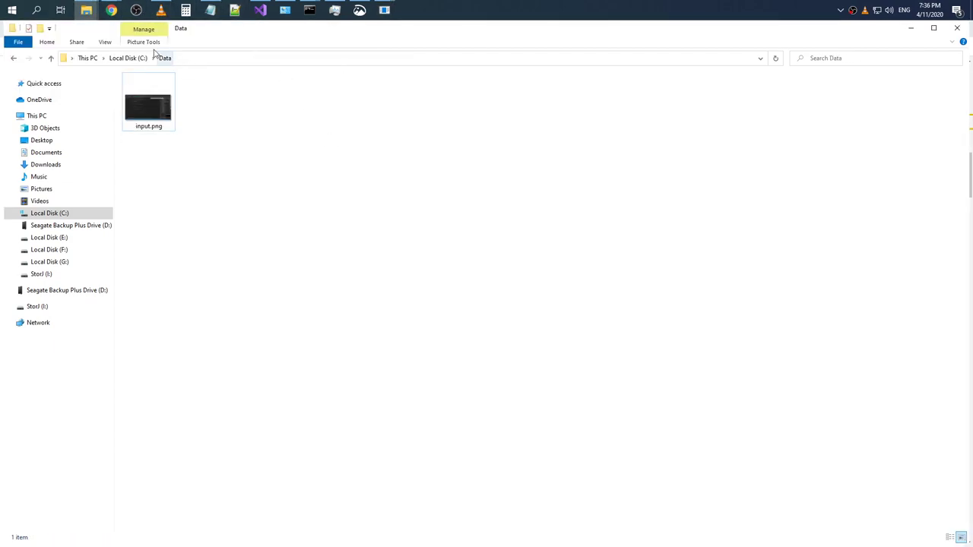
click(86, 10)
click(81, 58)
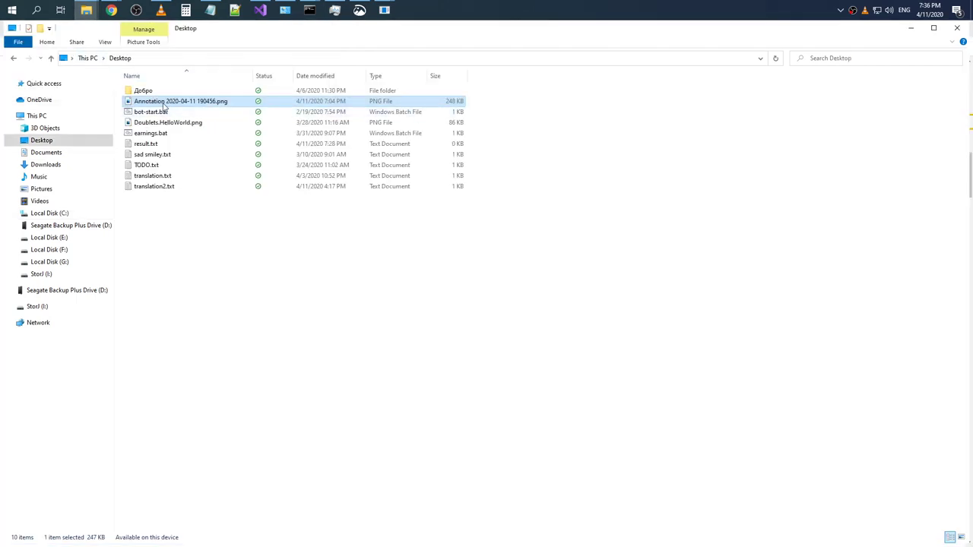
Copy the Start in path C:\Program Files\Tesseract-OCR from the Console shortcut's properties and close them without changes
click(88, 10)
click(165, 61)
right_click(181, 90)
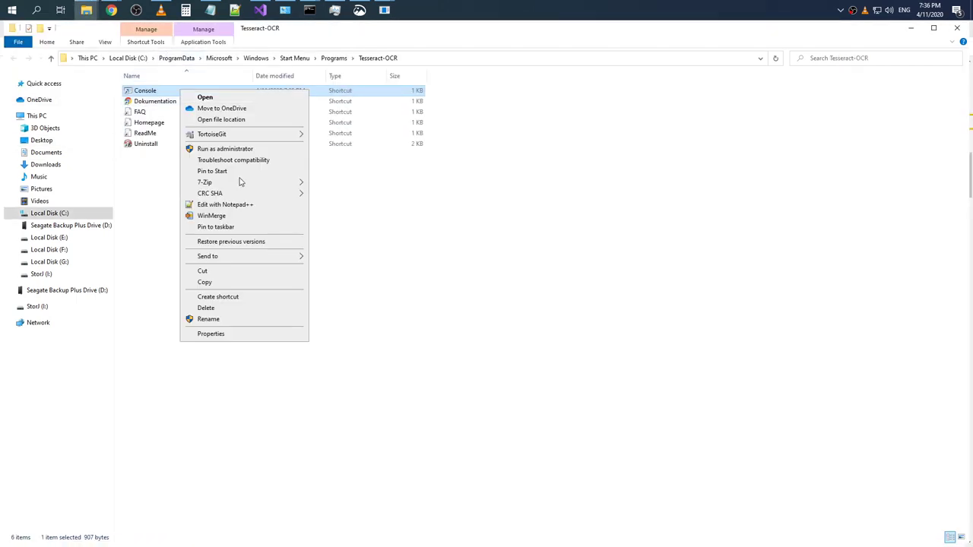
click(243, 334)
click(319, 213)
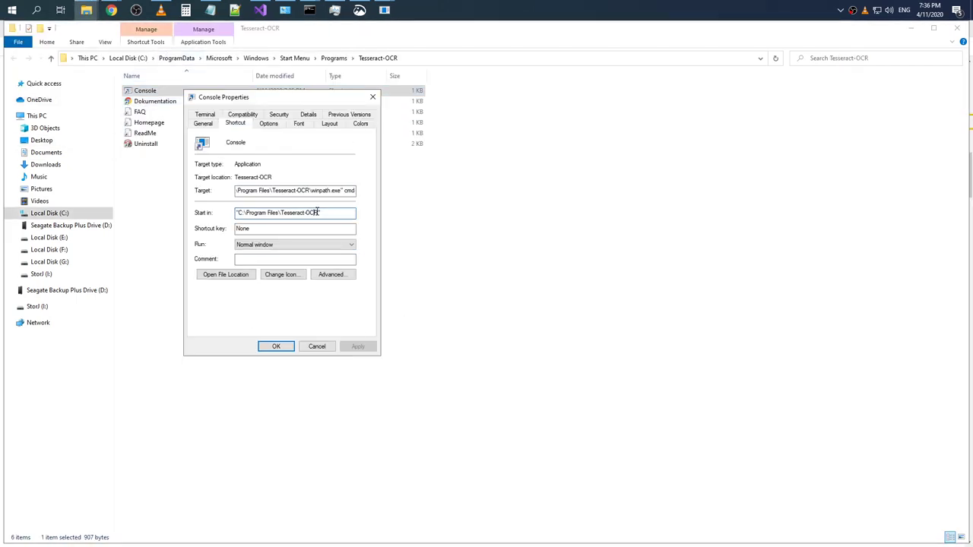
drag(320, 213, 246, 212)
click(317, 346)
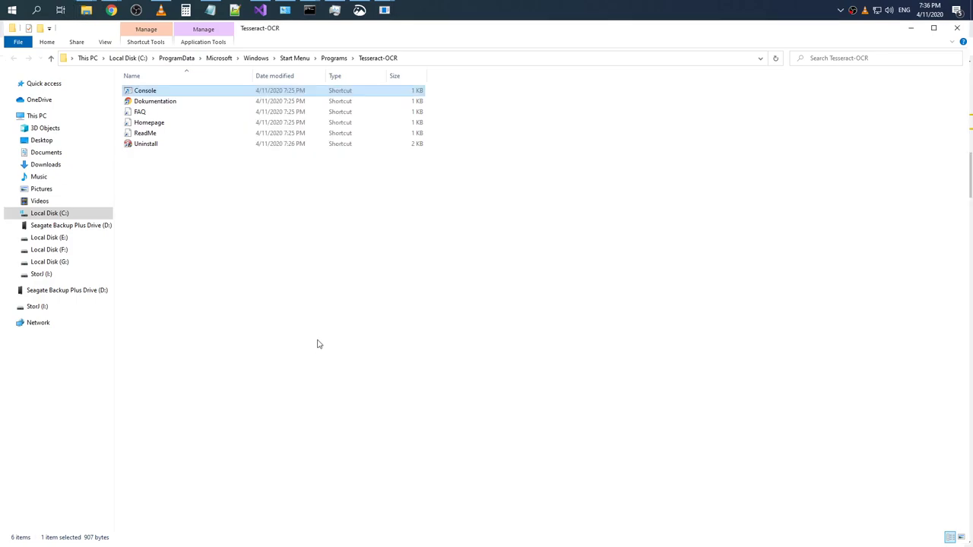
Open a new File Explorer window at C:\Program Files\Tesseract-OCR
right_click(86, 10)
click(90, 281)
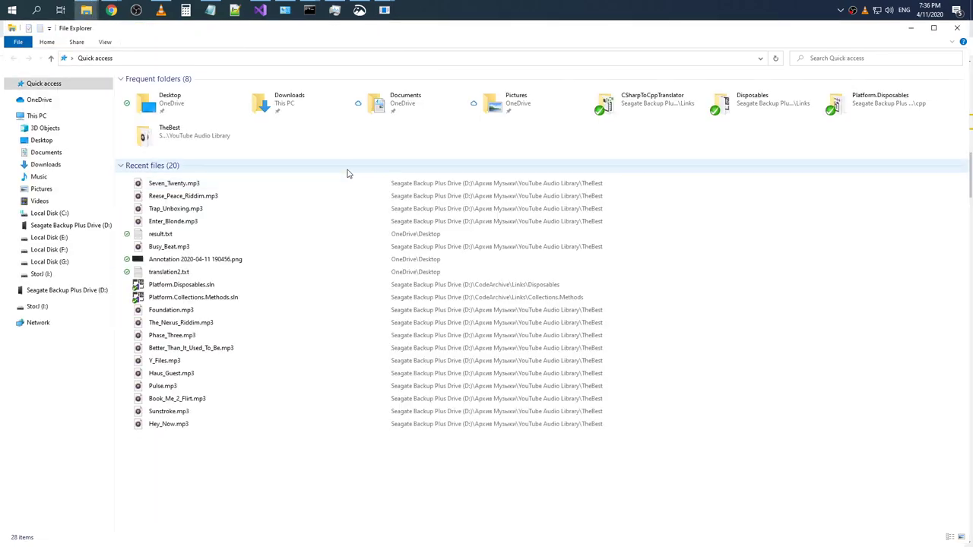
click(283, 58)
text(C:\Program Files\Tesseract-OCR)
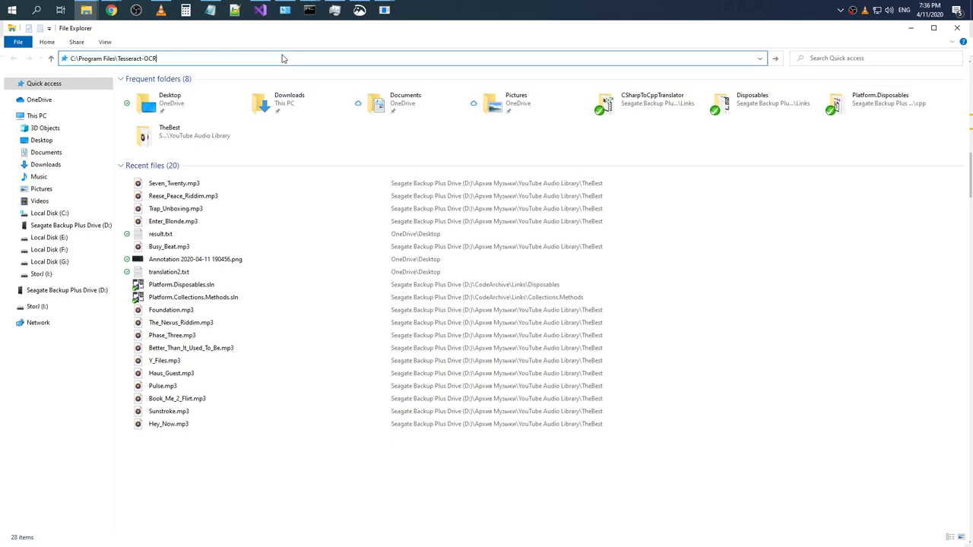
key(Return)
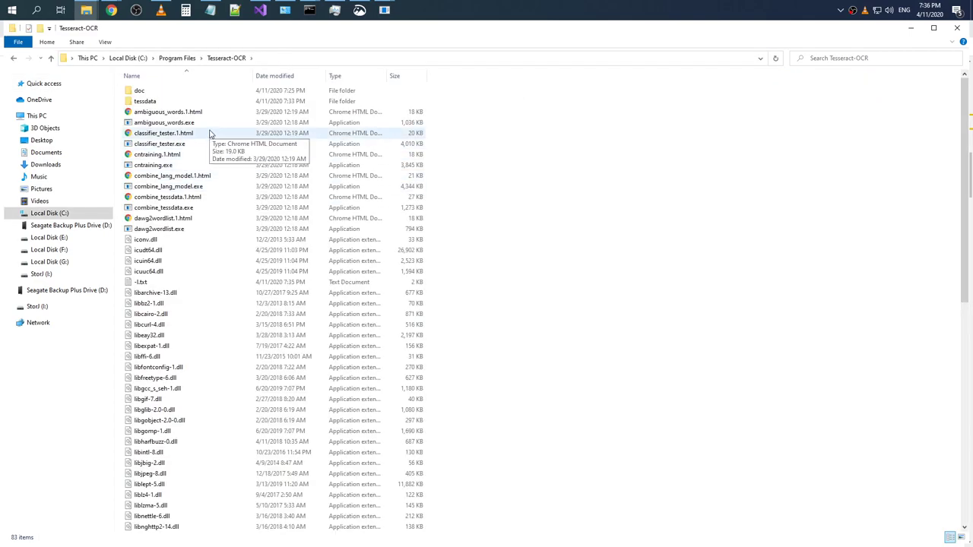
Locate the output file -l.txt in the Tesseract-OCR program folder and open it in Notepad
scroll(211, 134, down, 14)
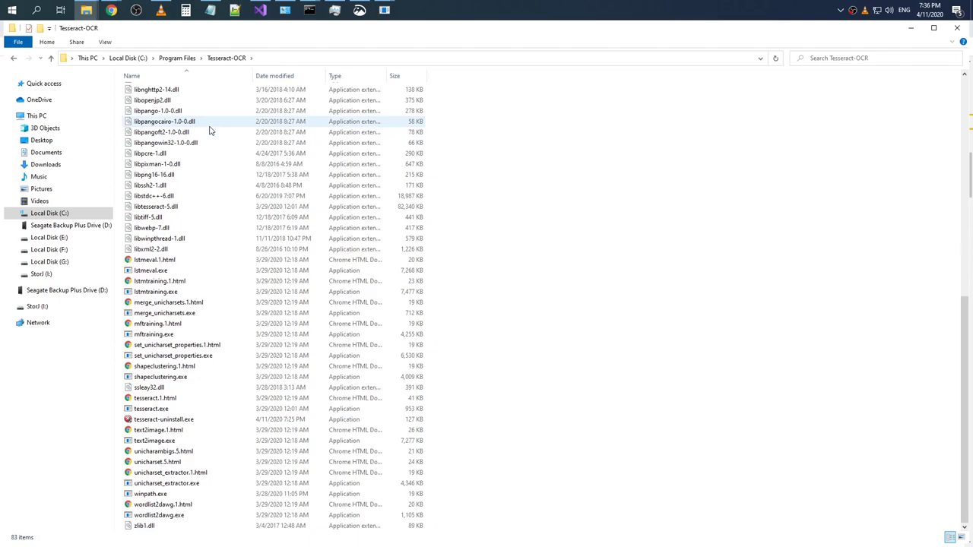
scroll(210, 131, up, 14)
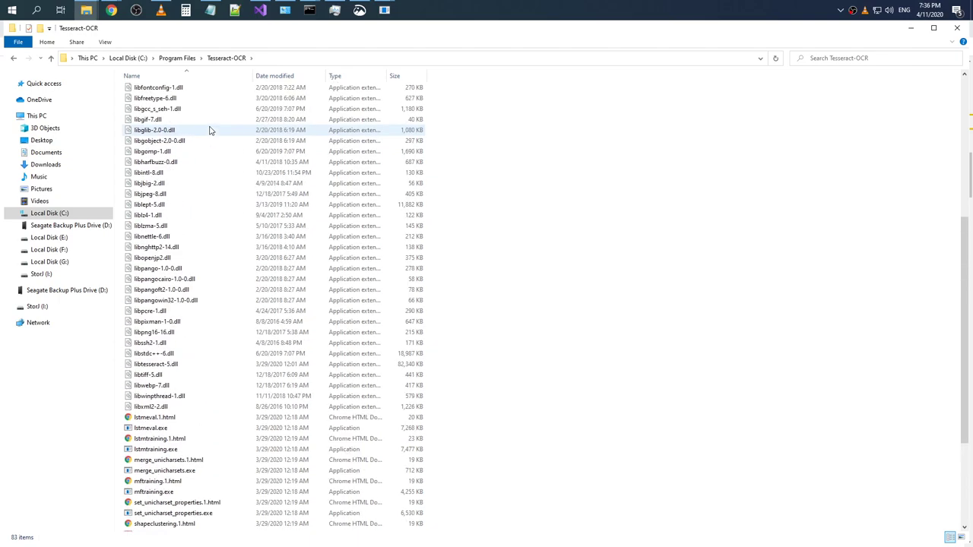
click(160, 284)
double_click(157, 283)
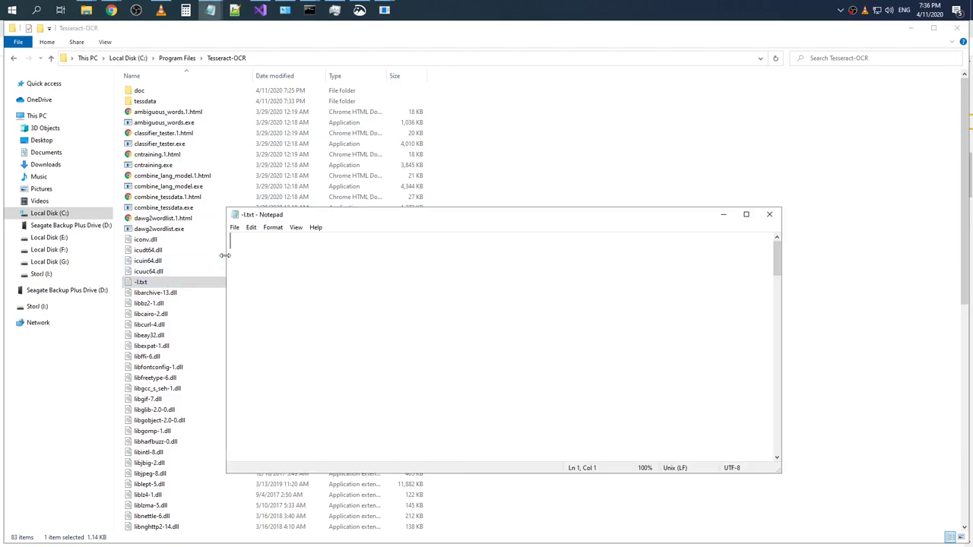
Close -l.txt, then view eng.traineddata.txt from the tessdata folder in Notepad and close it
click(774, 214)
double_click(163, 103)
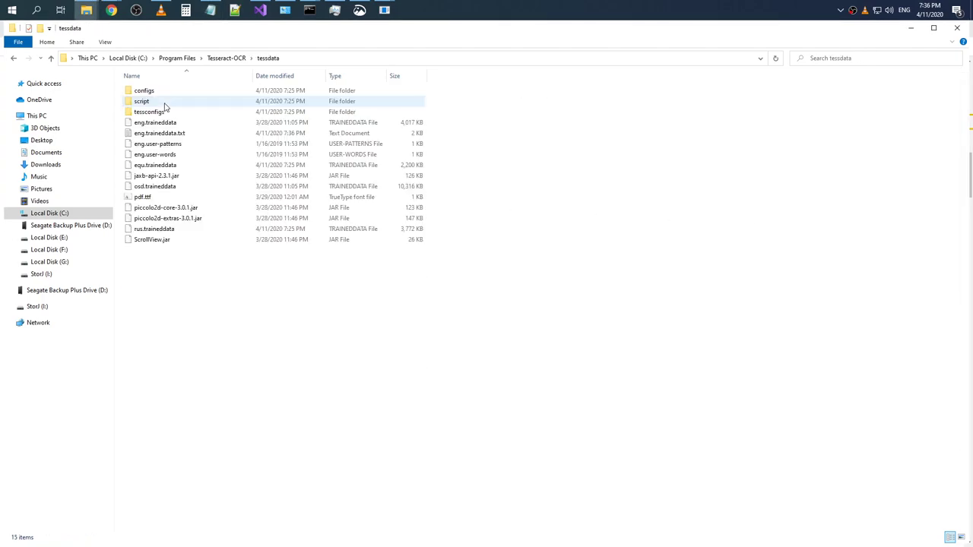
double_click(171, 137)
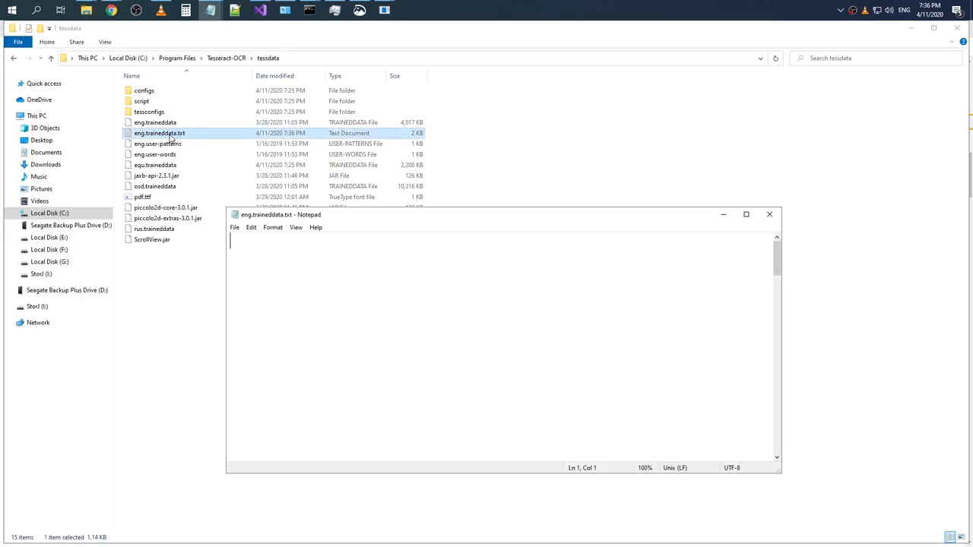
click(768, 216)
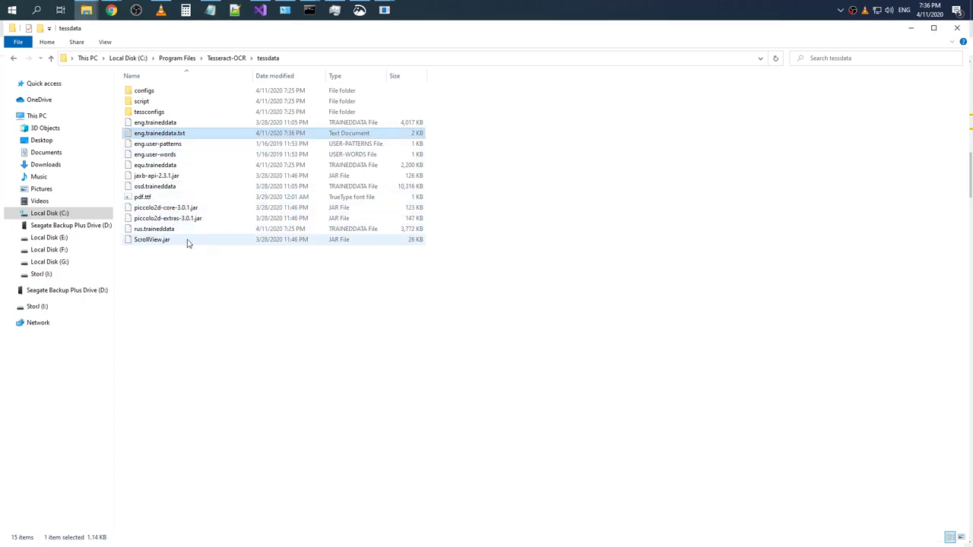
Examine the files in the tessdata folder and the contents of its script and configs subfolders, ending back in tessdata
click(164, 240)
click(156, 229)
click(156, 219)
click(156, 207)
click(156, 197)
click(156, 186)
click(156, 176)
click(156, 165)
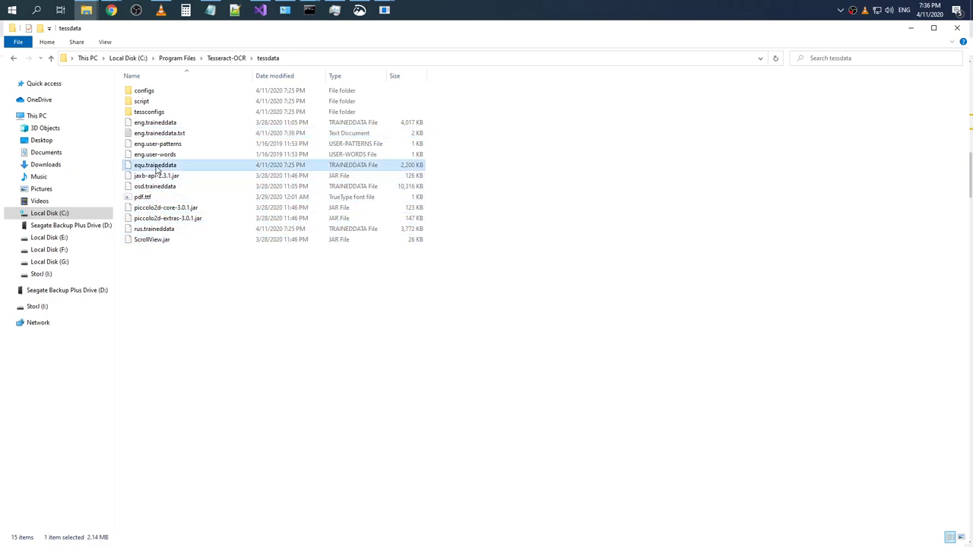
click(157, 154)
click(155, 144)
click(153, 133)
click(152, 122)
click(151, 112)
double_click(148, 101)
click(267, 58)
double_click(153, 91)
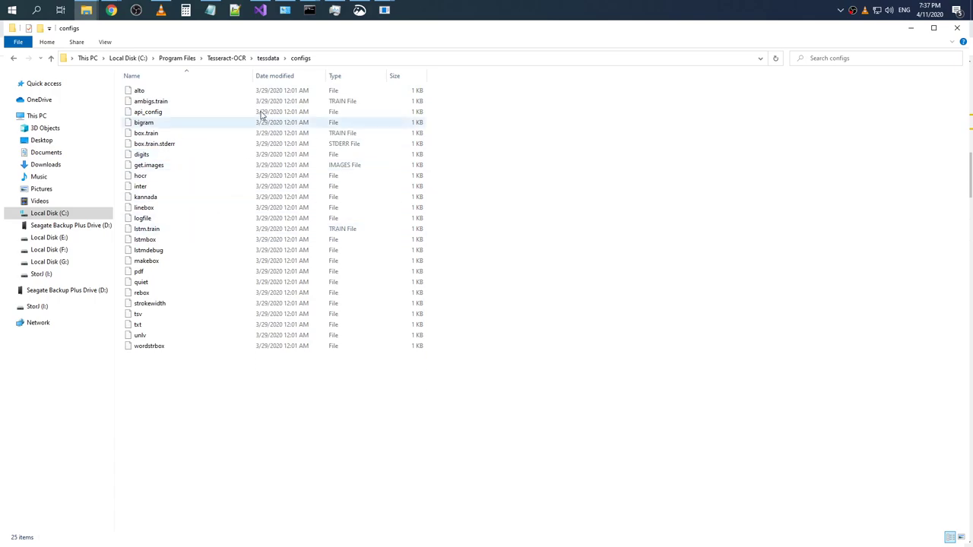
click(267, 58)
Switch to the Tesseract command-line usage page in Chrome and highlight -l eng in the Using One Language example
key(alt+Tab)
key(alt+Tab)
key(alt+Tab)
click(551, 158)
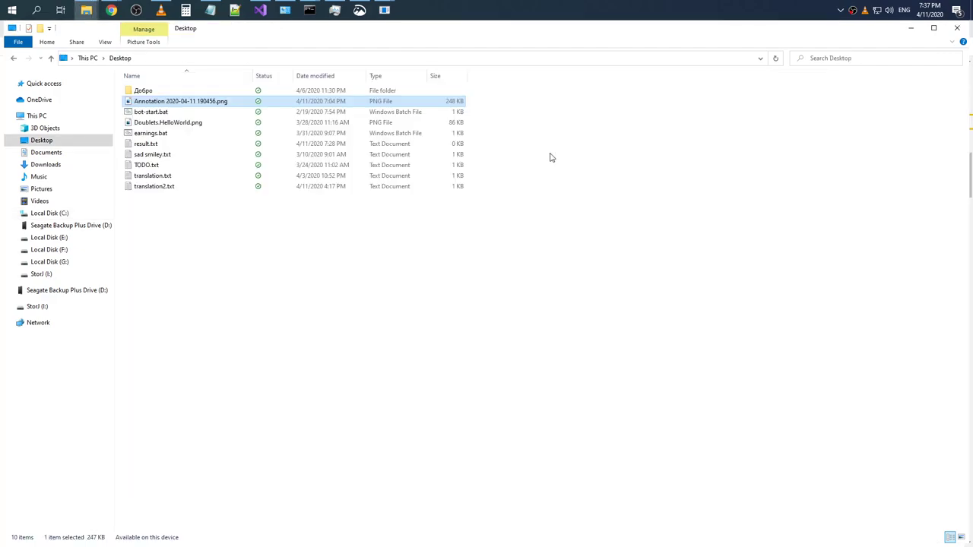
key(alt+Tab)
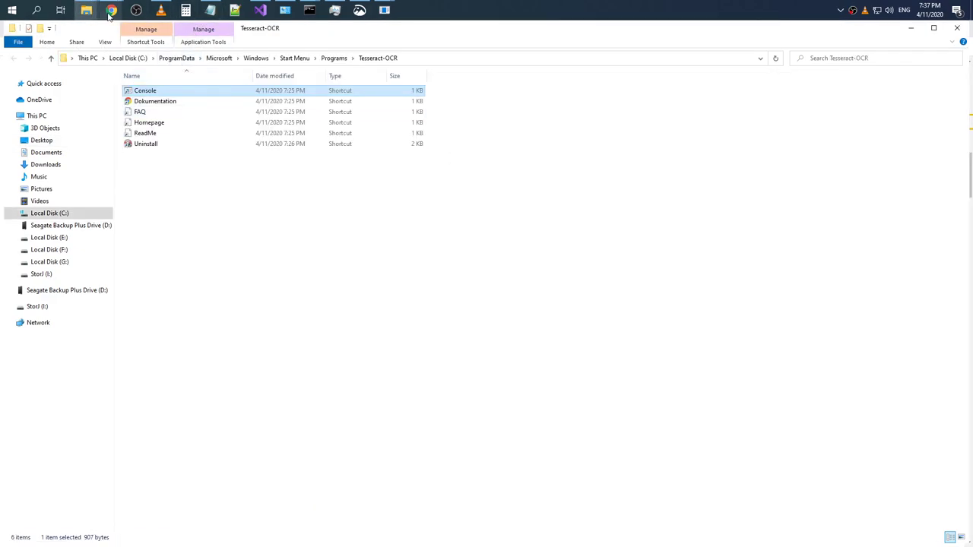
mouse_move(112, 10)
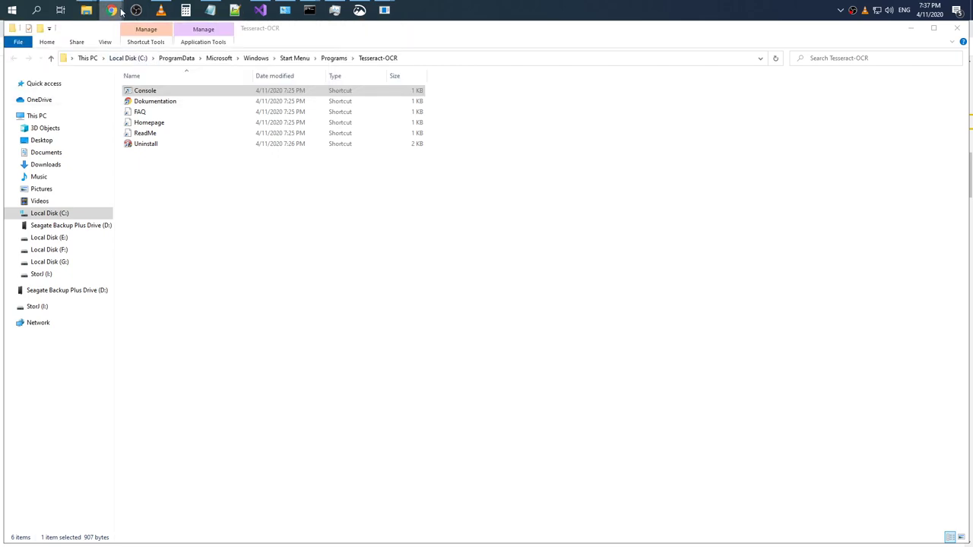
click(282, 65)
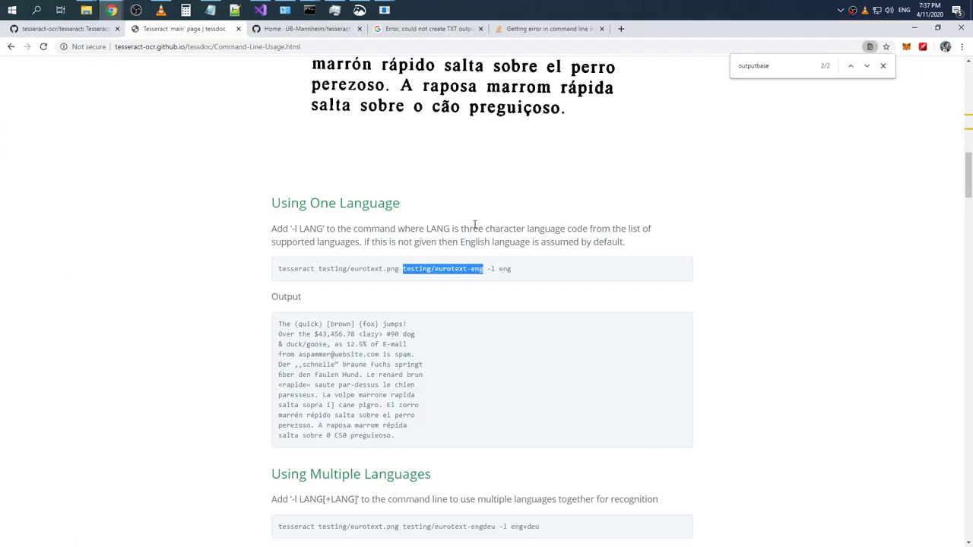
drag(512, 269, 487, 270)
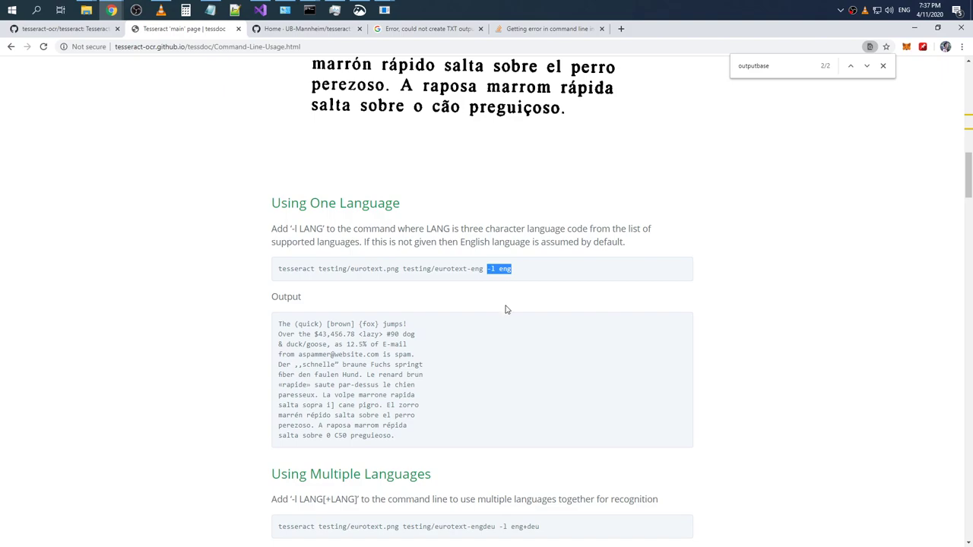
Switch to the Administrator: Console window and run tesseract C:\Data\input.png tessdata\eng.traineddata -l eng
key(alt+Tab)
key(Tab)
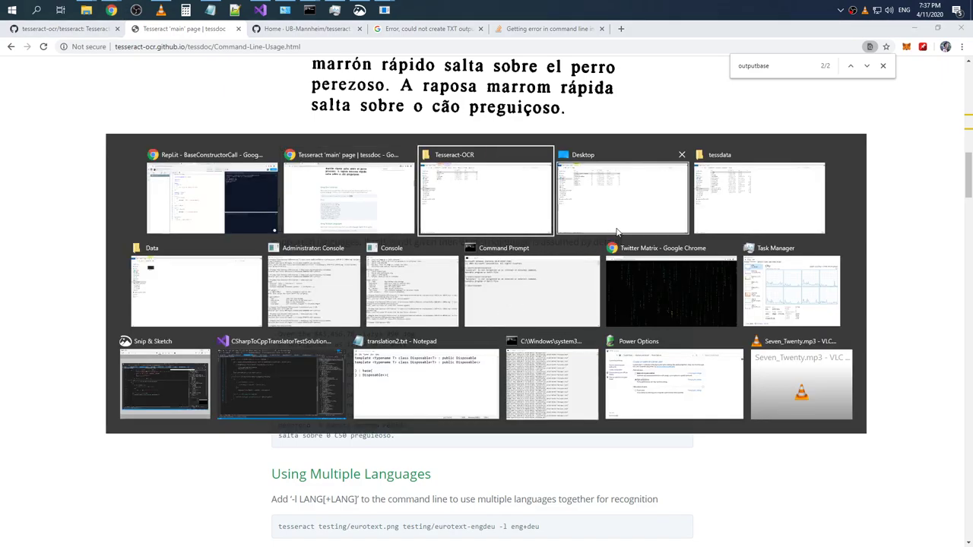
click(530, 291)
key(alt+Tab)
key(alt+Tab)
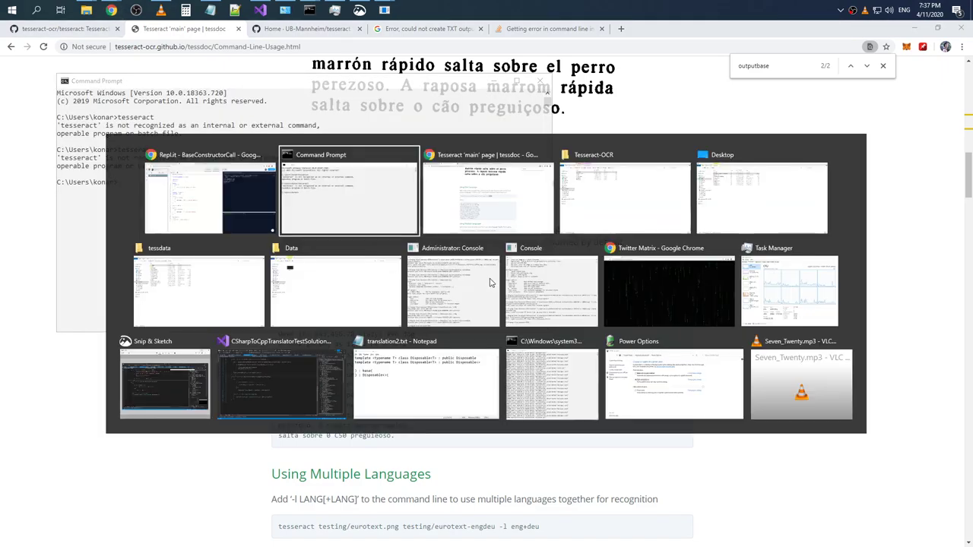
click(474, 284)
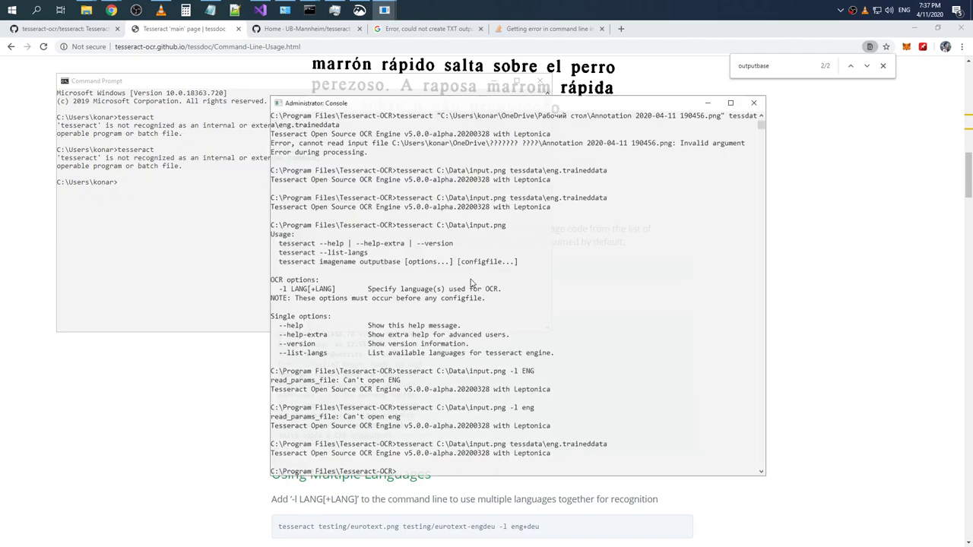
key(Up)
text(-l eng)
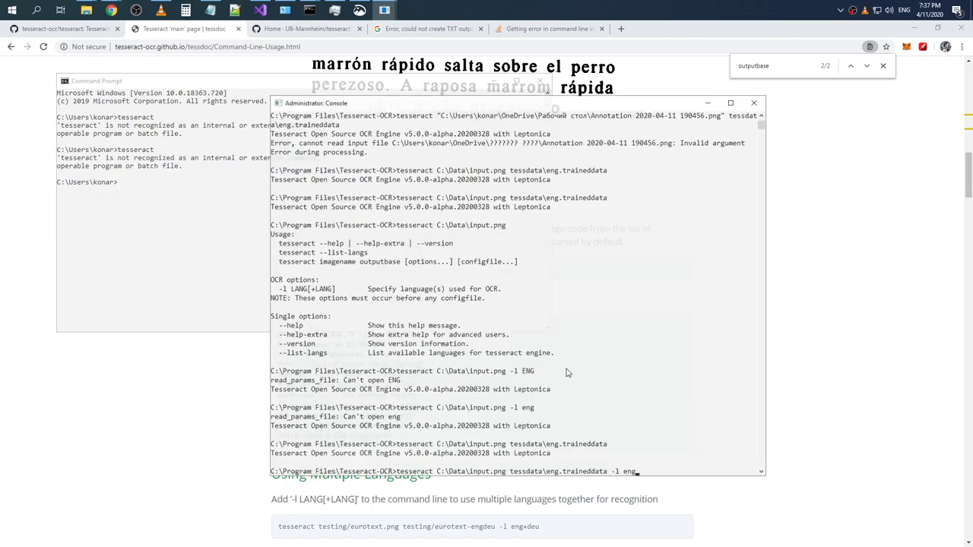
key(Return)
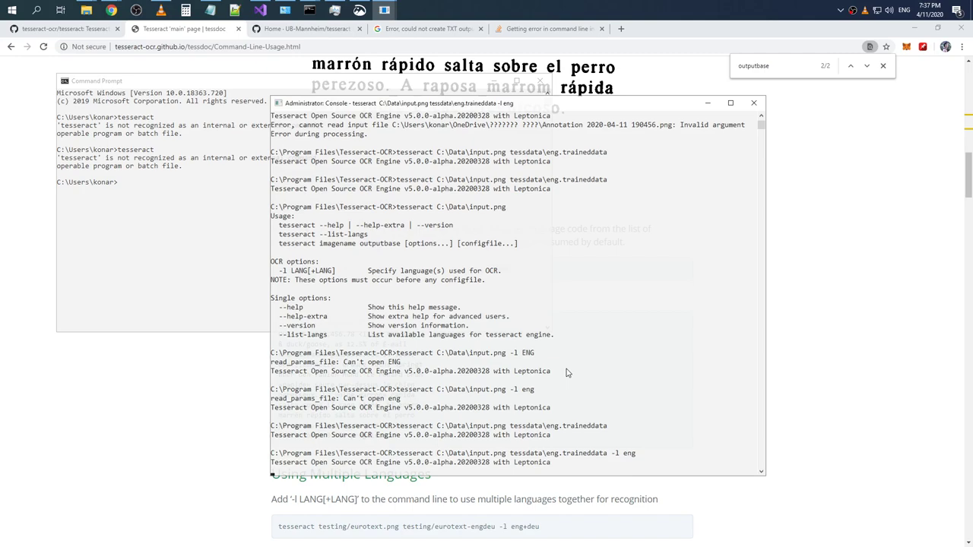
Return to the Tesseract usage page and examine the testing/eurotext-eng argument and the language code description
click(197, 209)
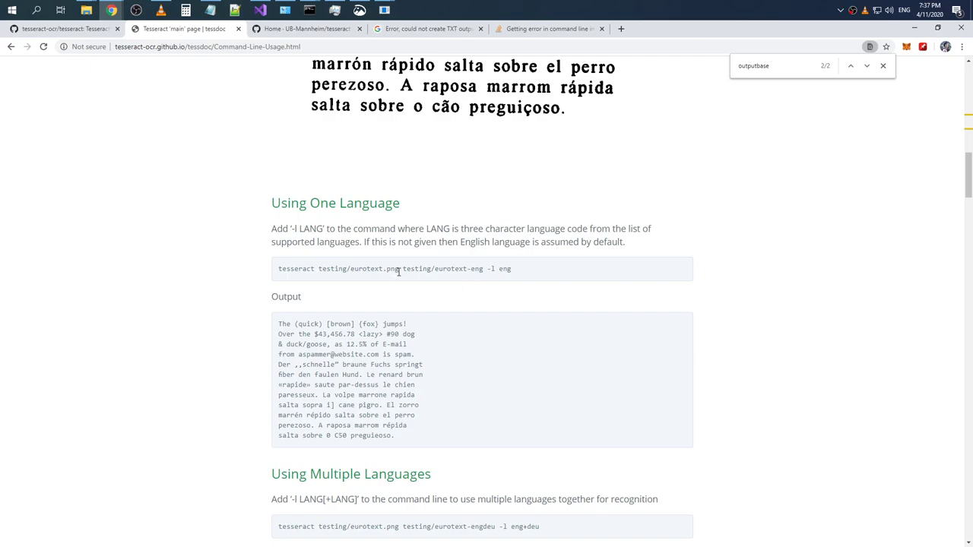
drag(404, 270, 479, 269)
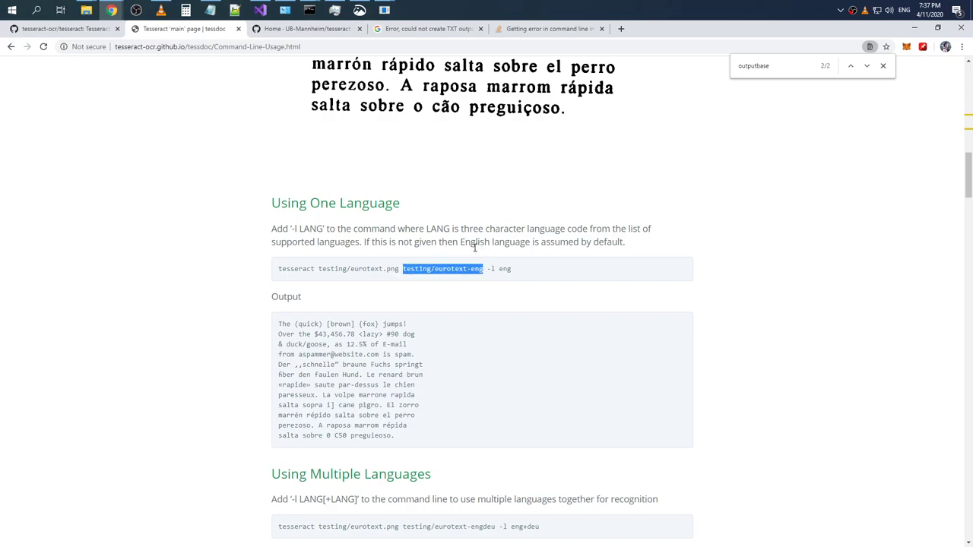
drag(472, 230, 567, 228)
click(565, 228)
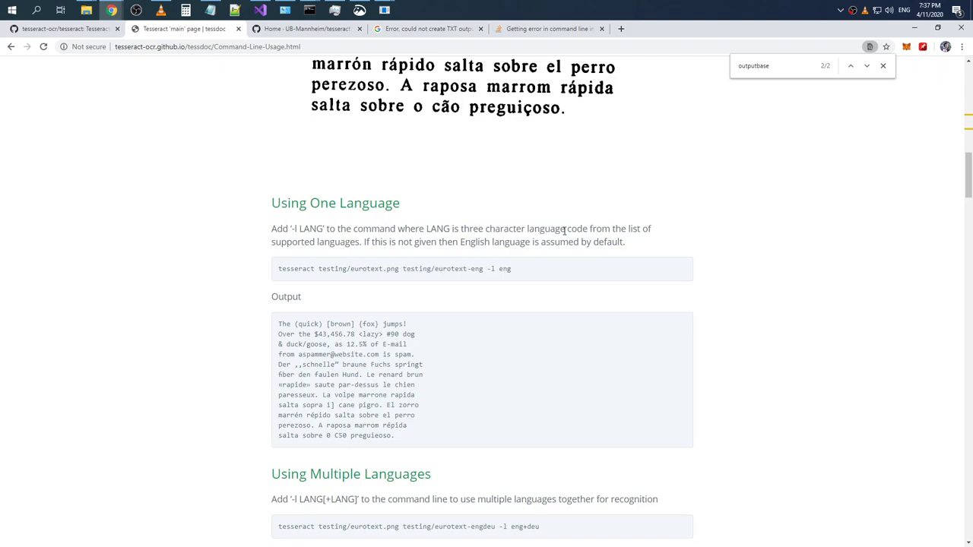
Switch back to the Administrator: Console window and rerun the last tesseract command with -l eng
key(alt+Tab)
key(alt+Tab)
key(alt+Tab)
key(alt+Tab)
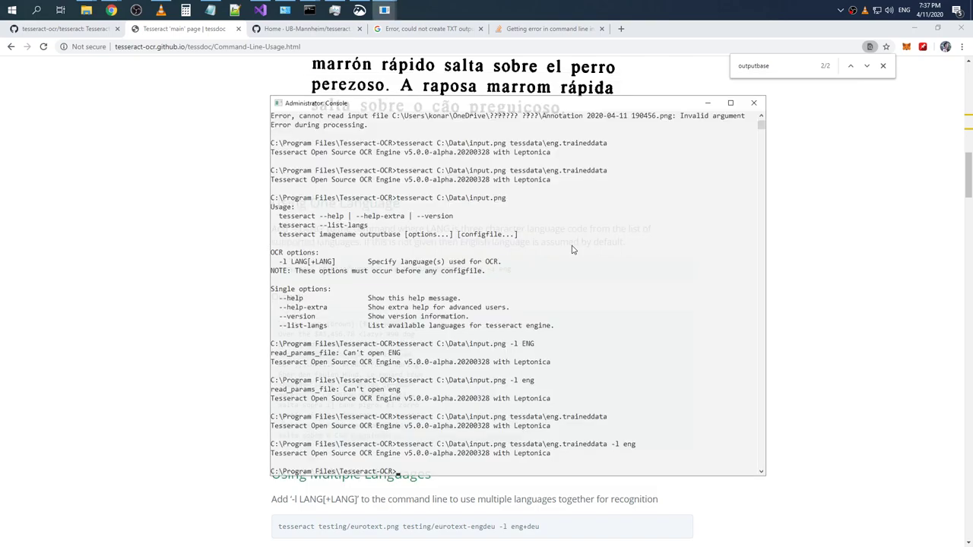
key(Up)
key(Return)
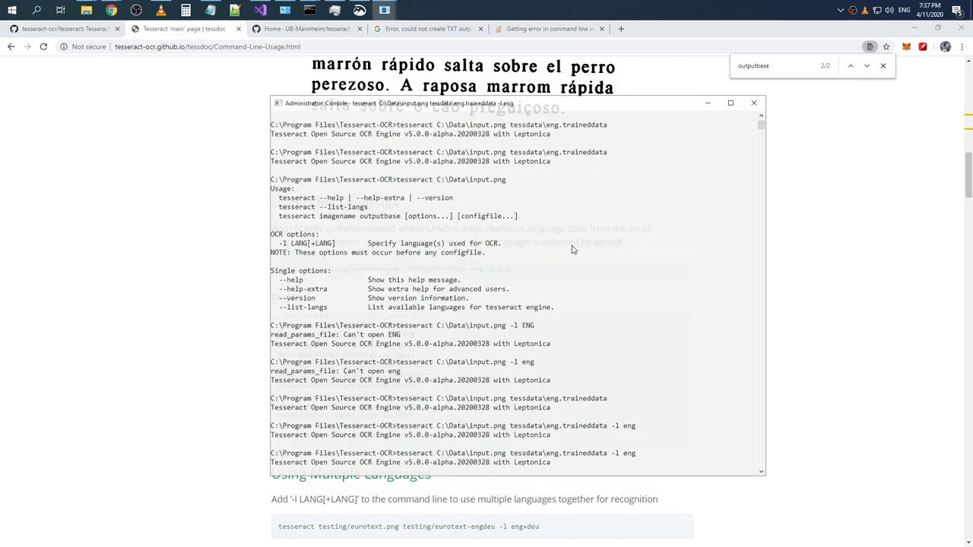
Review the single-language and multiple-language command examples on the Tesseract usage page in Chrome
key(alt+Tab)
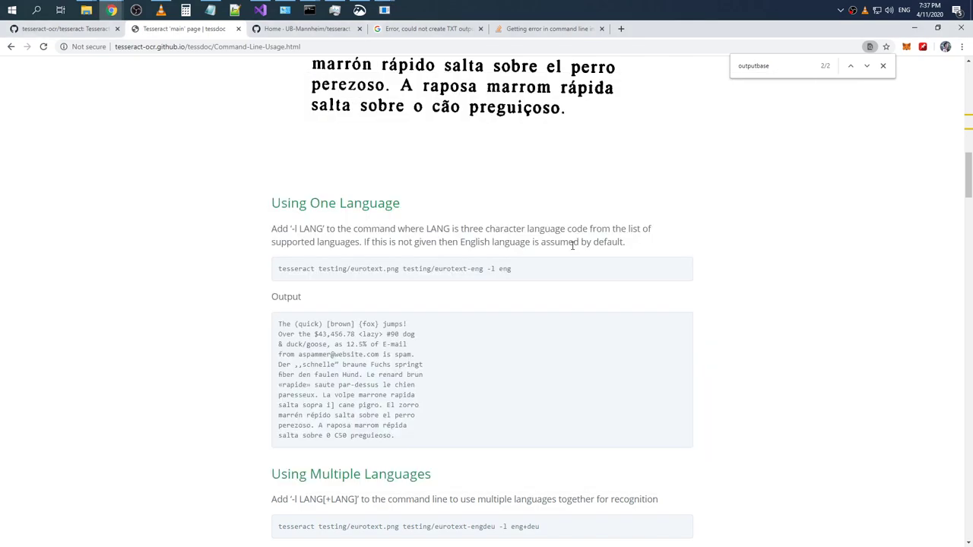
scroll(451, 259, down, 1)
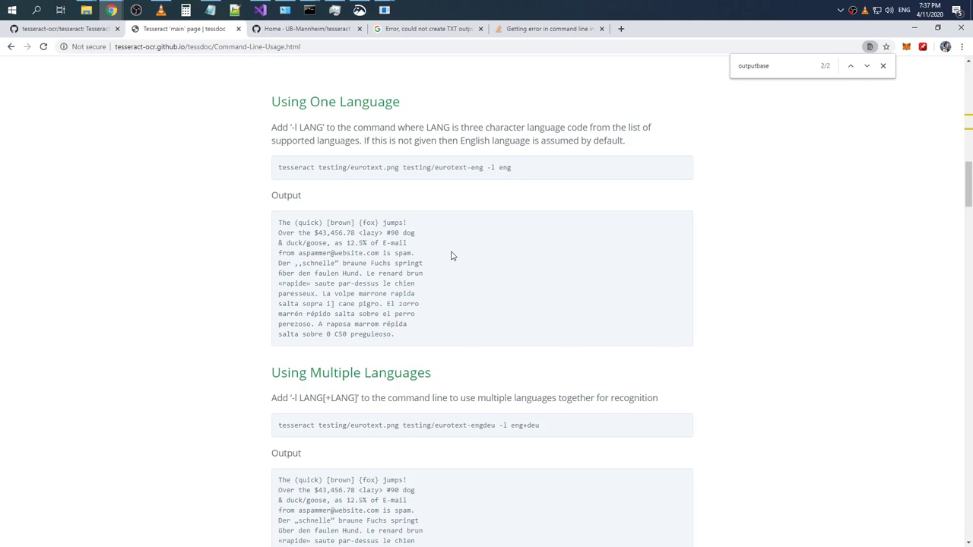
key(alt+Tab)
key(alt+Tab)
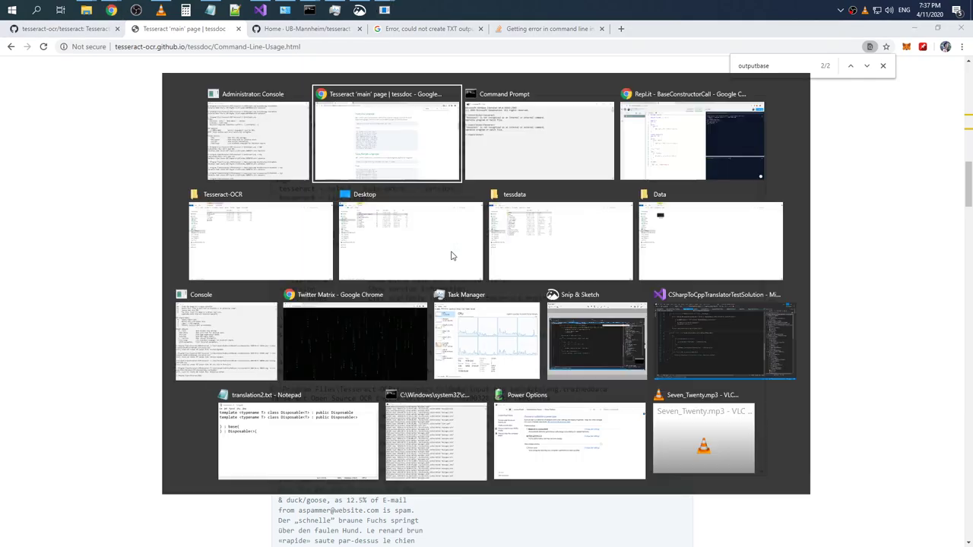
key(alt+Tab)
key(alt+Tab)
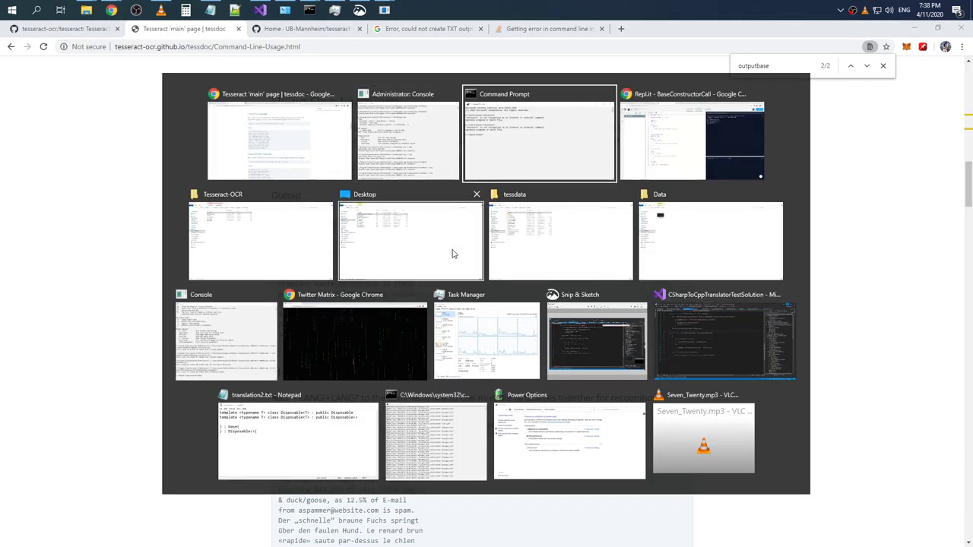
key(alt+Tab)
Switch to File Explorer and check the Start Menu Tesseract-OCR shortcuts folder and the tessdata folder for OCR output
mouse_move(90, 13)
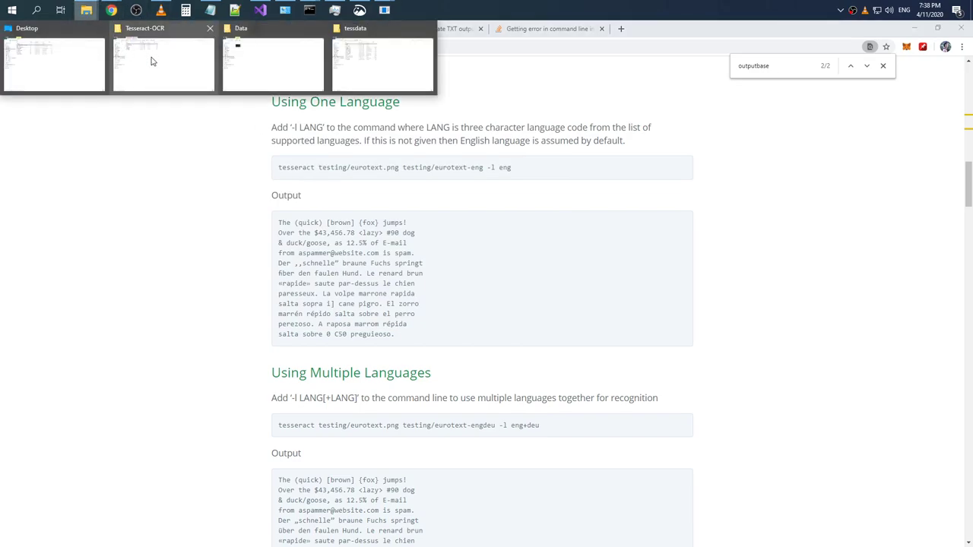
click(154, 59)
click(335, 58)
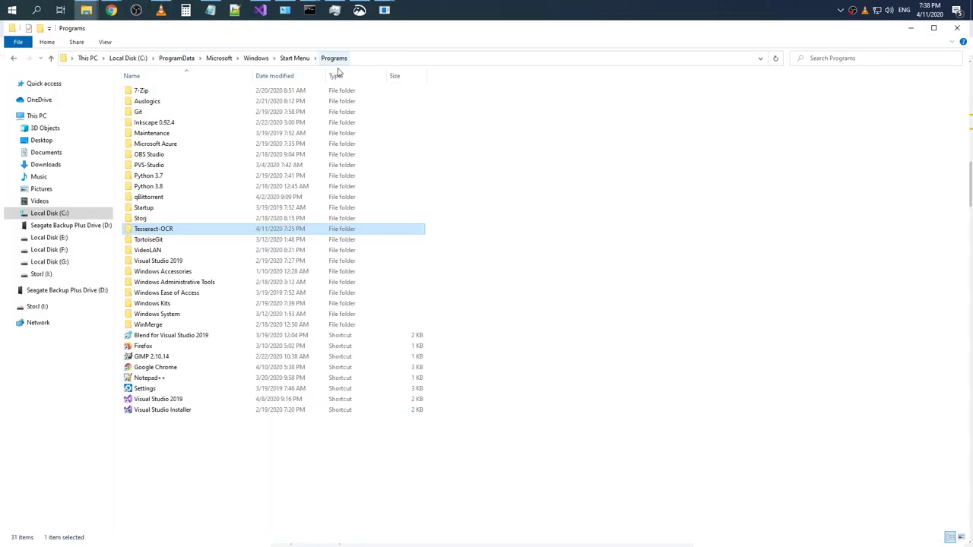
double_click(173, 232)
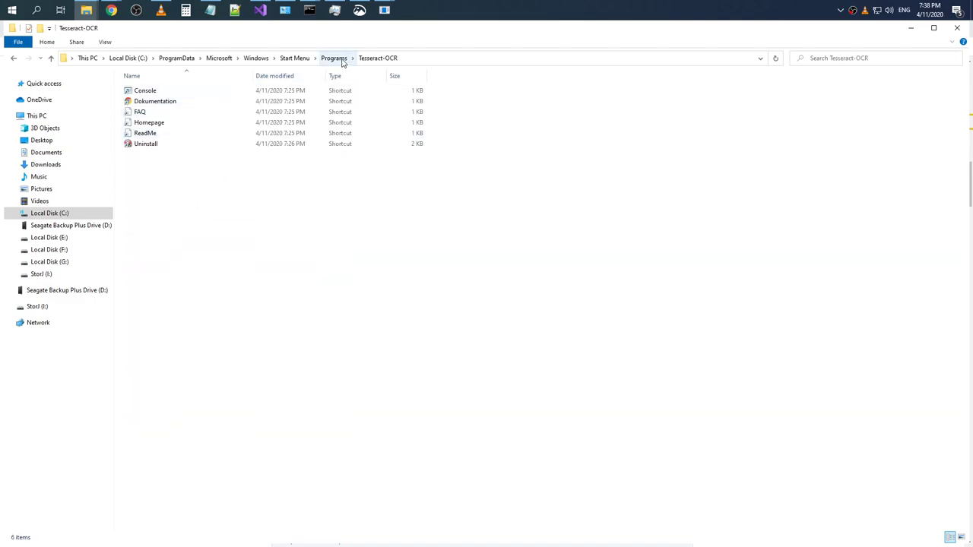
key(alt+Tab)
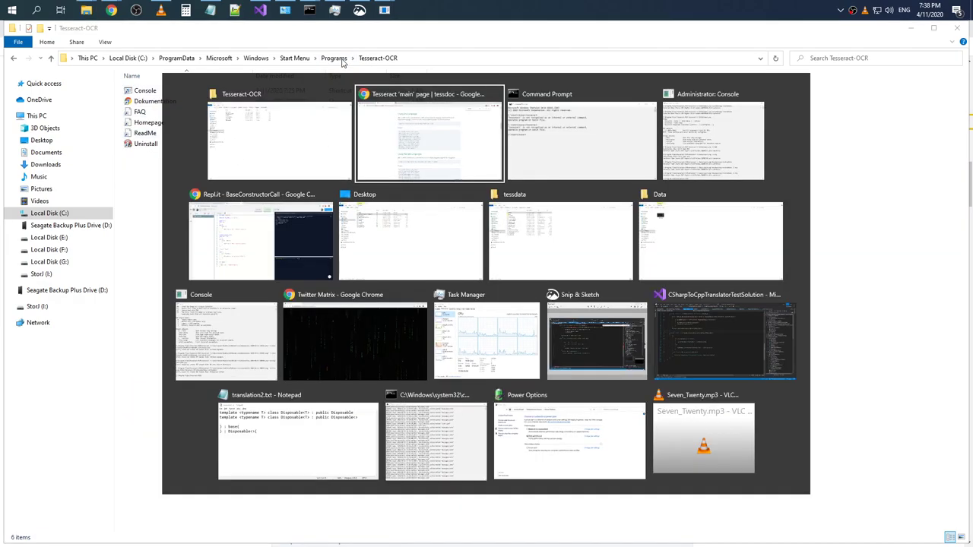
click(601, 237)
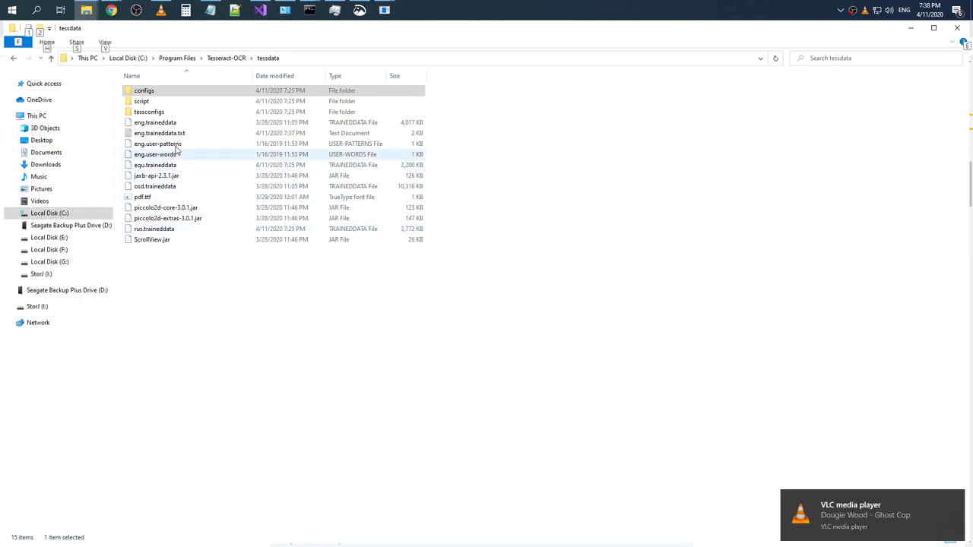
click(376, 300)
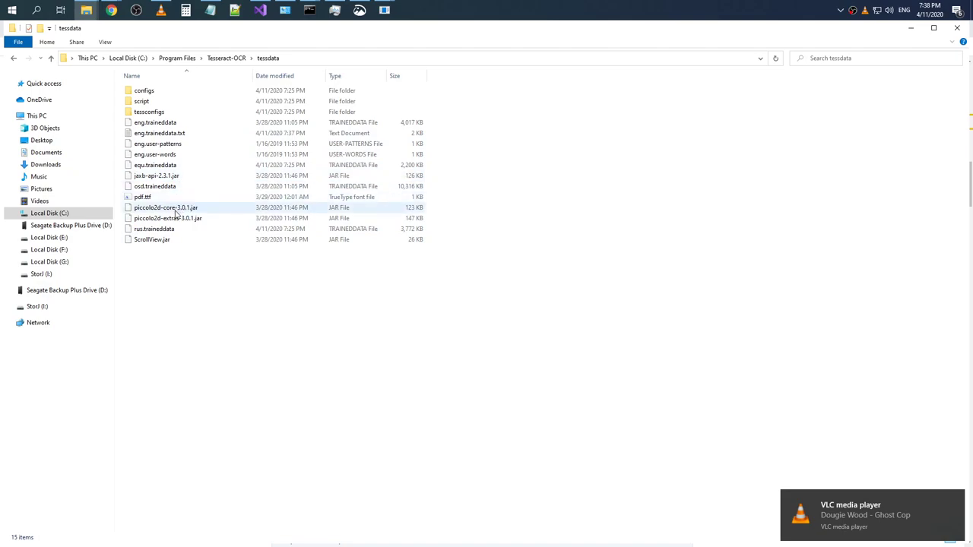
Go up to C:\Program Files\Tesseract-OCR and look through the whole file list for OCR output files
click(226, 58)
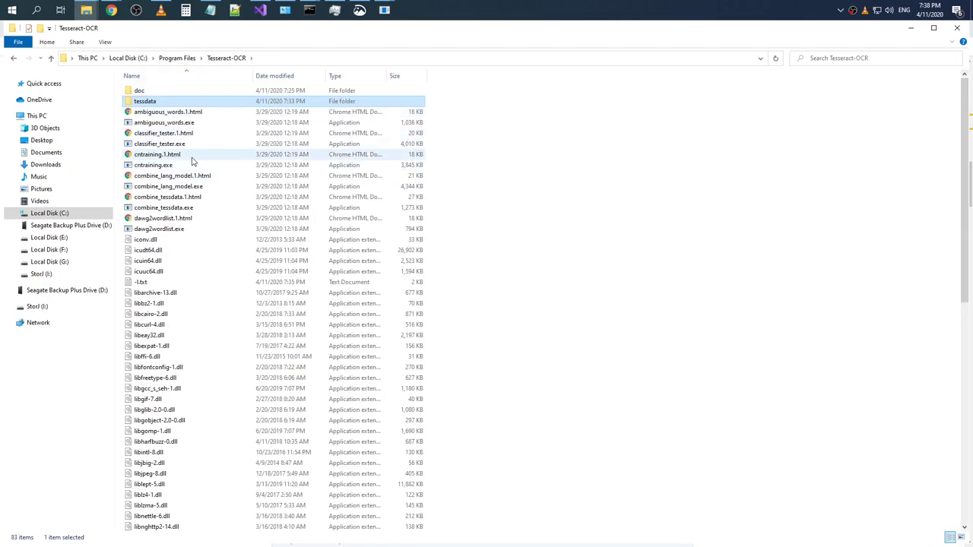
scroll(194, 159, down, 1)
scroll(194, 159, down, 11)
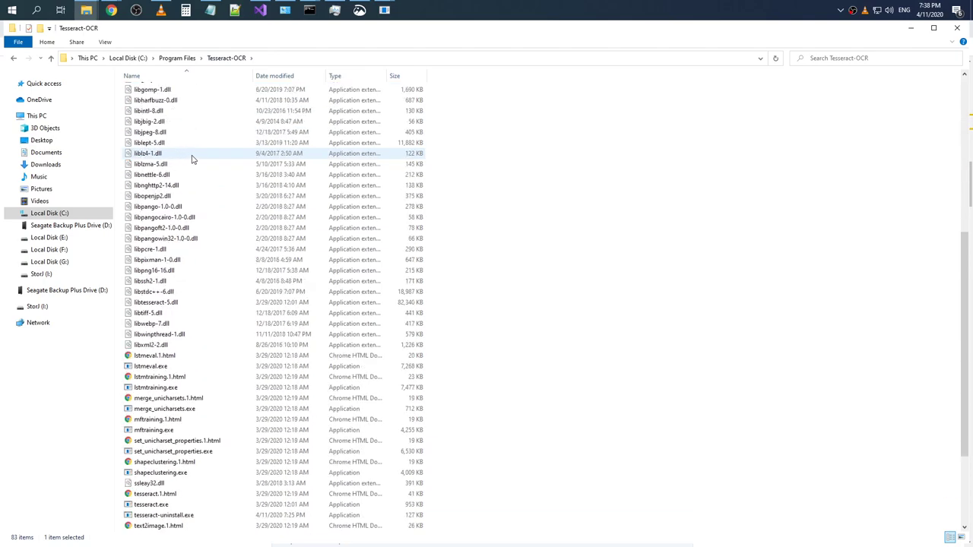
scroll(192, 159, down, 1)
scroll(193, 156, down, 1)
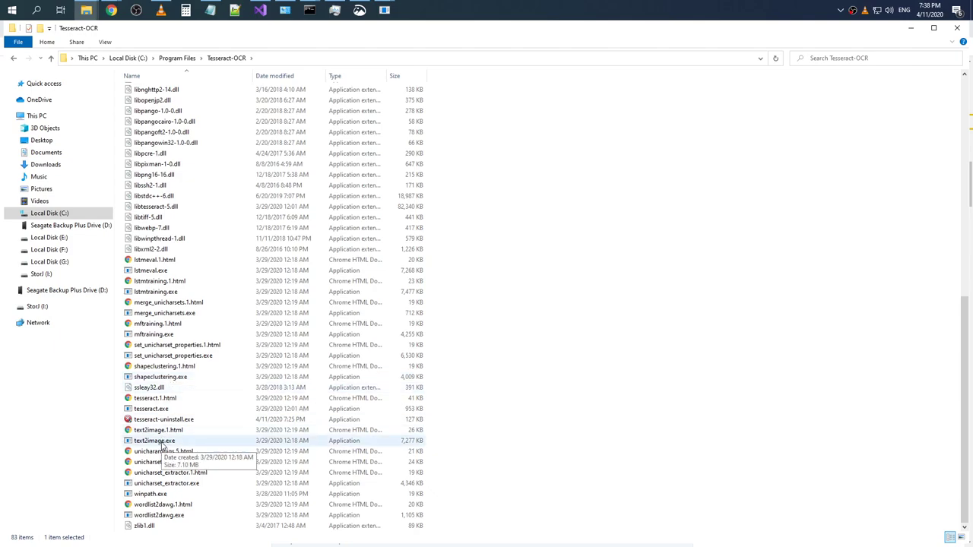
scroll(162, 447, up, 11)
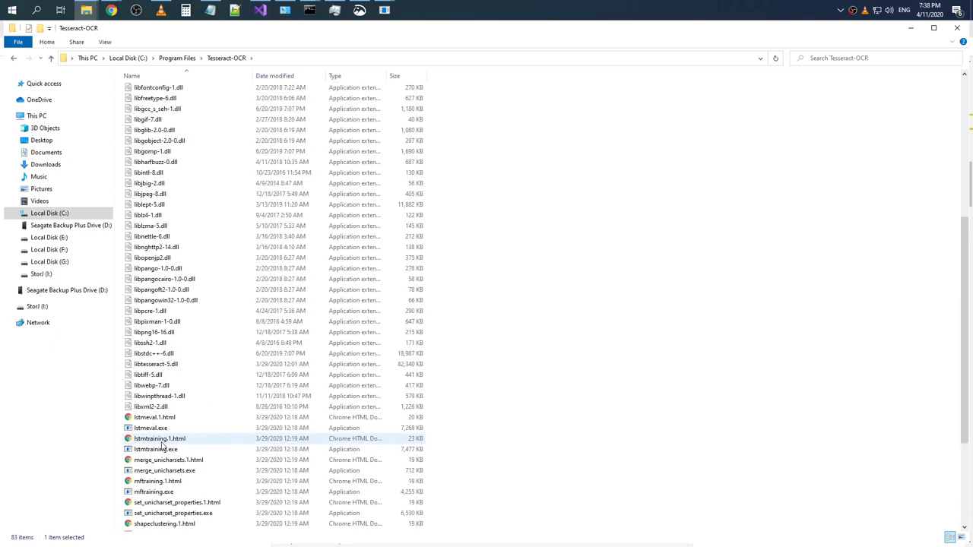
scroll(162, 447, up, 3)
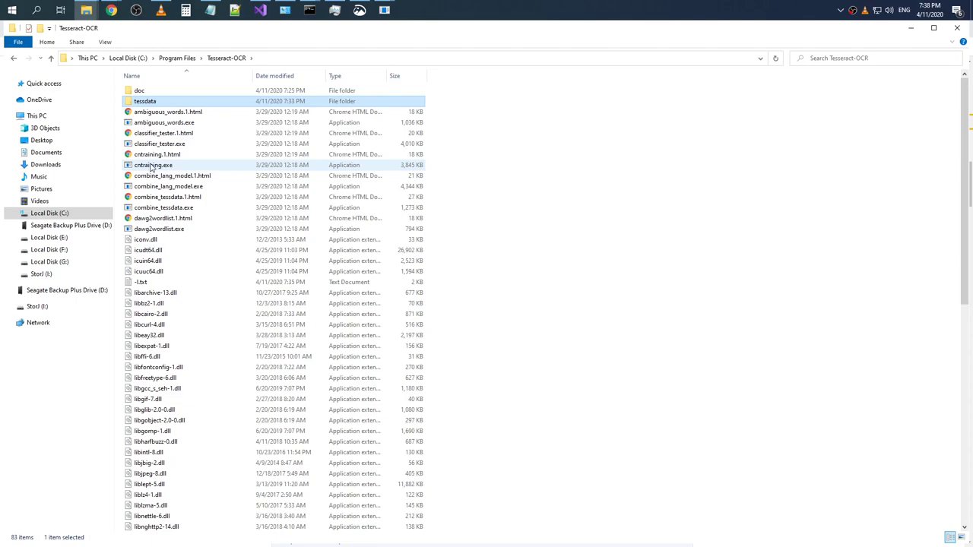
Check the doc and tessdata subfolders and the full file list of C:\Program Files\Tesseract-OCR for the OCR output file
double_click(148, 91)
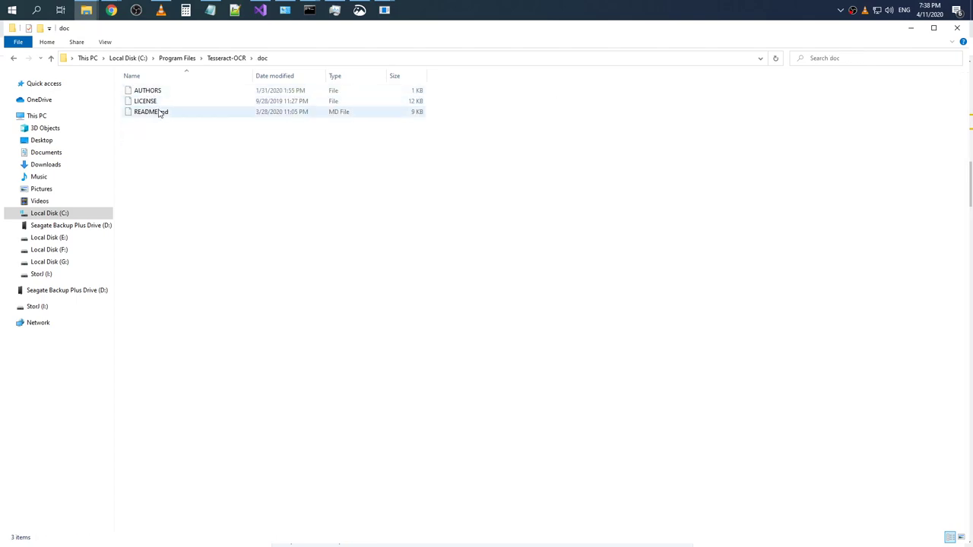
click(226, 57)
scroll(188, 175, down, 8)
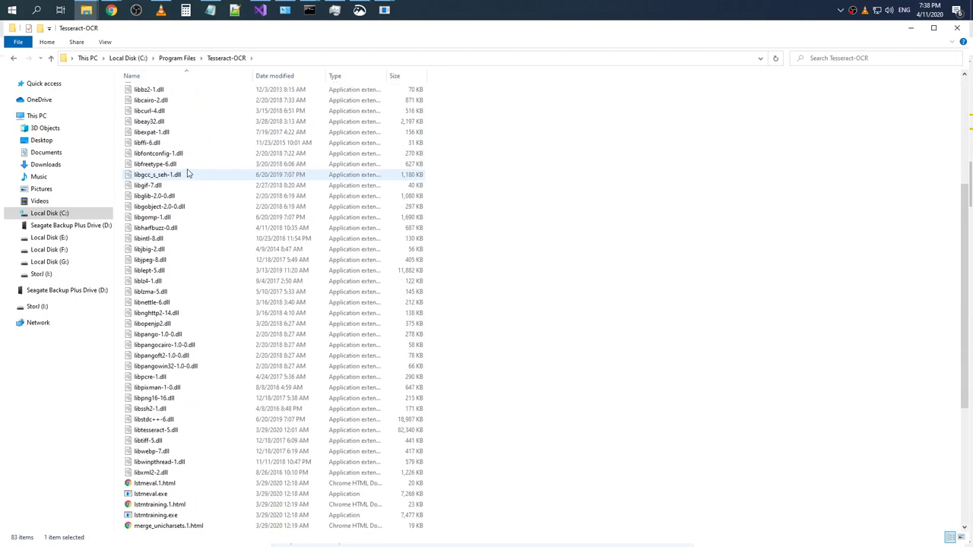
scroll(189, 175, down, 7)
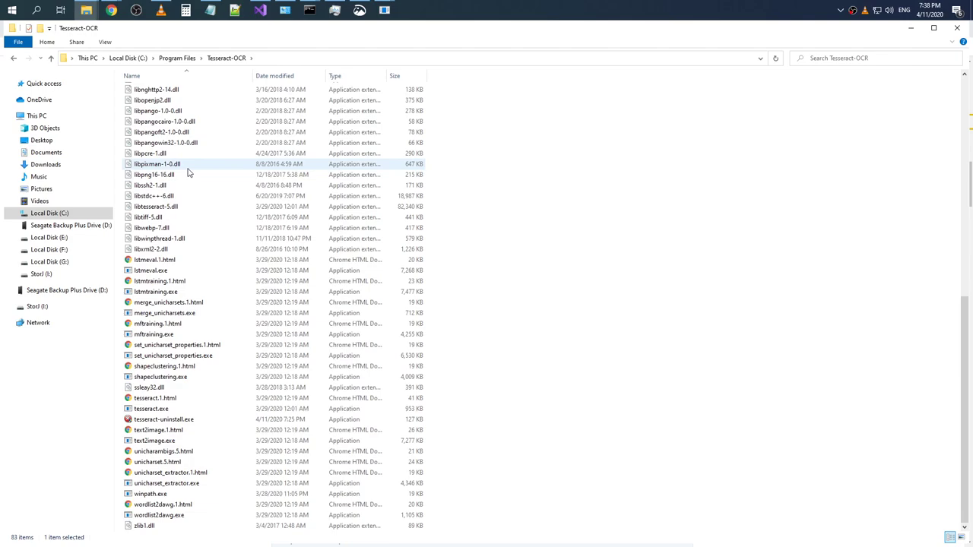
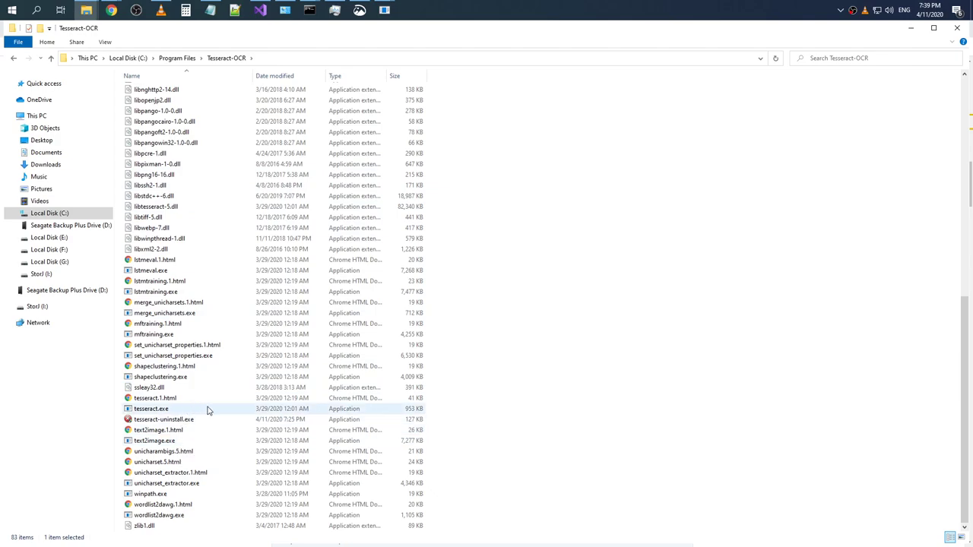
scroll(207, 408, up, 14)
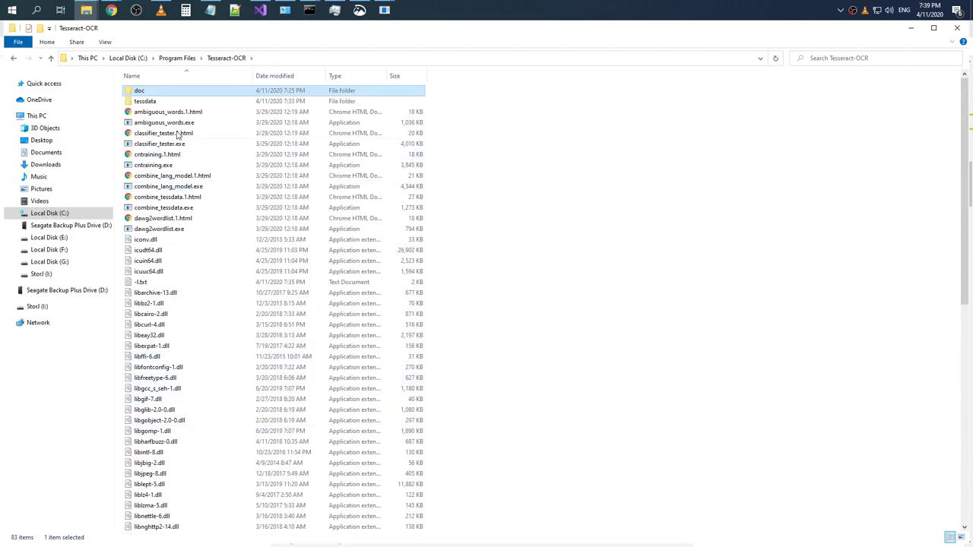
double_click(163, 92)
click(232, 63)
double_click(162, 101)
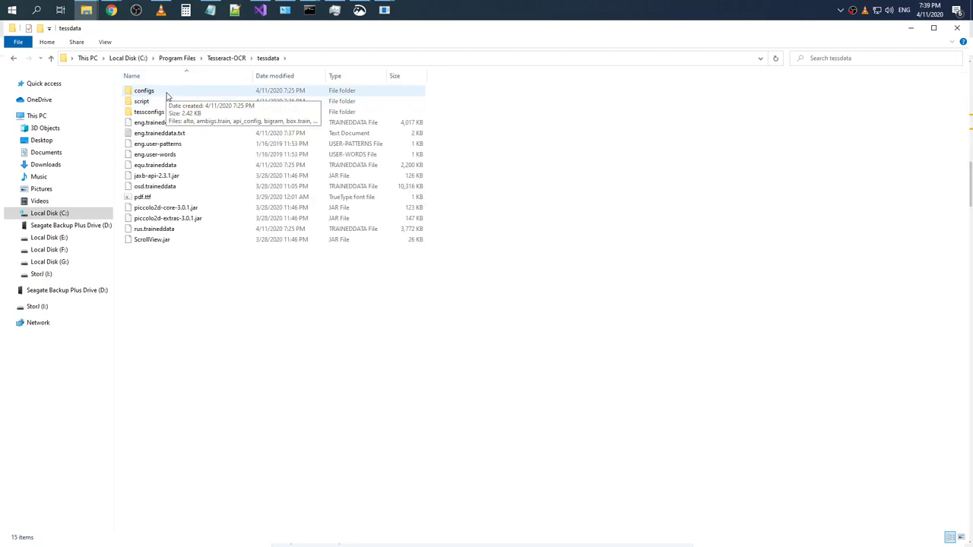
click(227, 61)
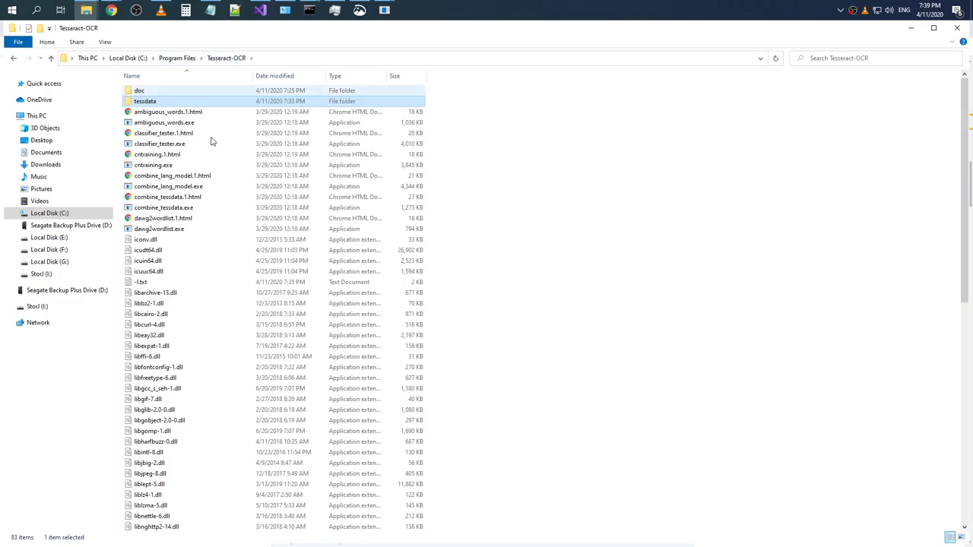
scroll(221, 148, down, 13)
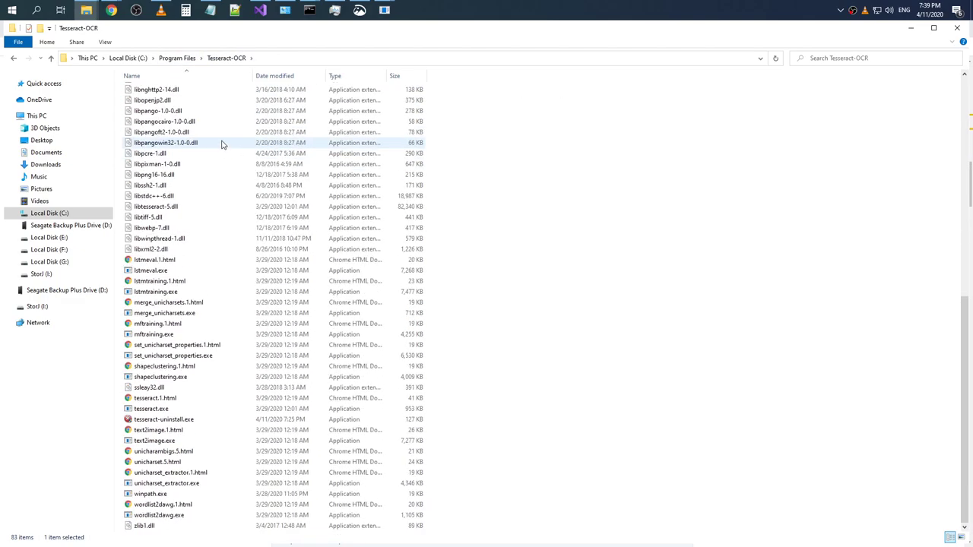
Switch to the Tesseract usage page in Chrome and read the multiple-language and language-order command examples
key(alt+Tab)
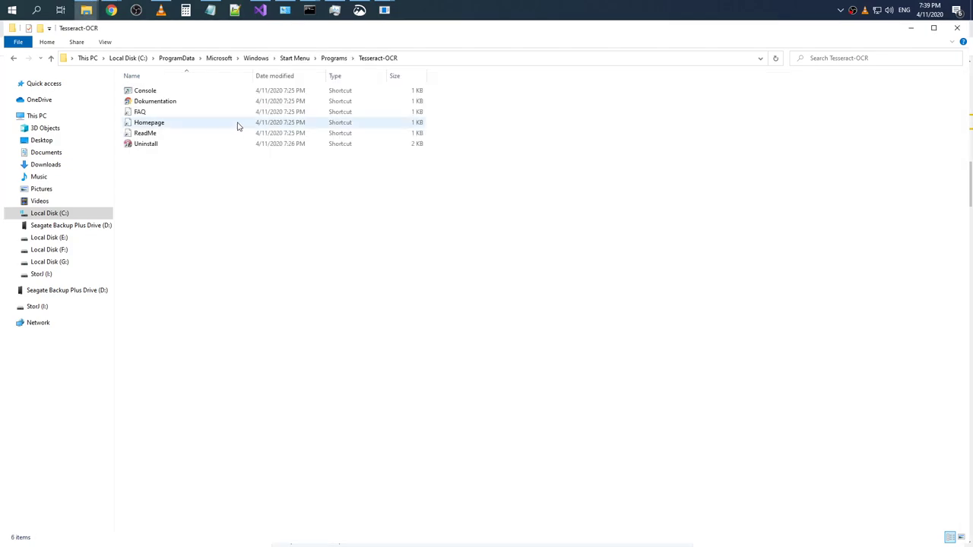
key(alt+Tab)
key(Tab)
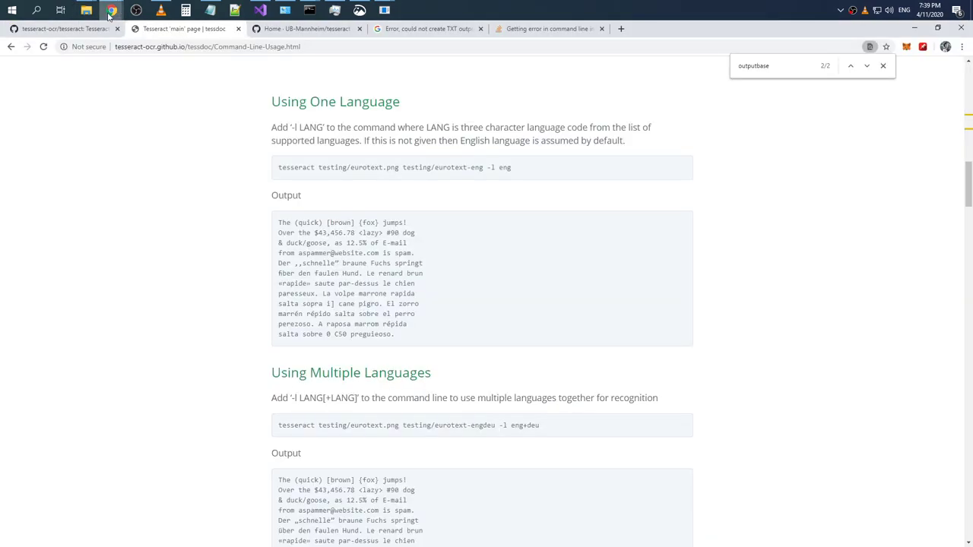
mouse_move(111, 9)
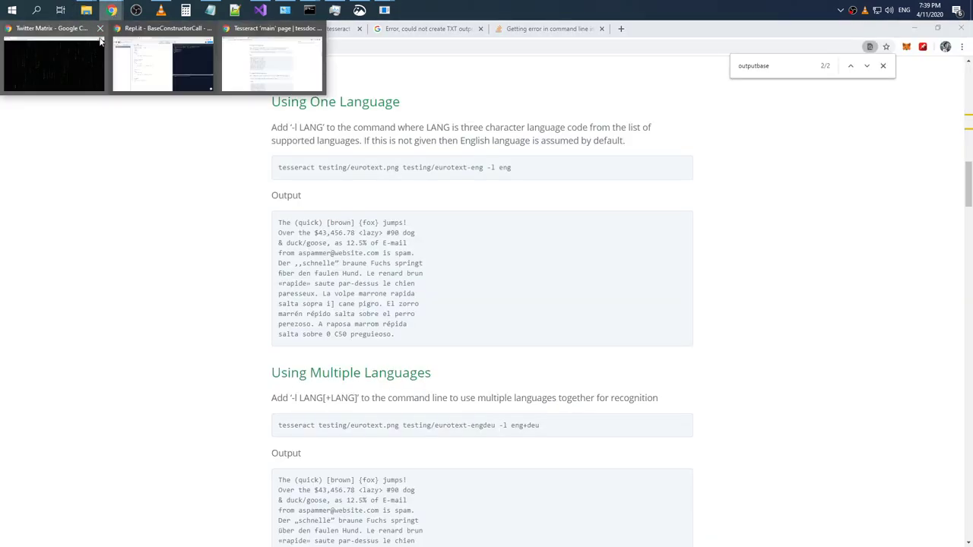
click(287, 62)
scroll(425, 145, down, 2)
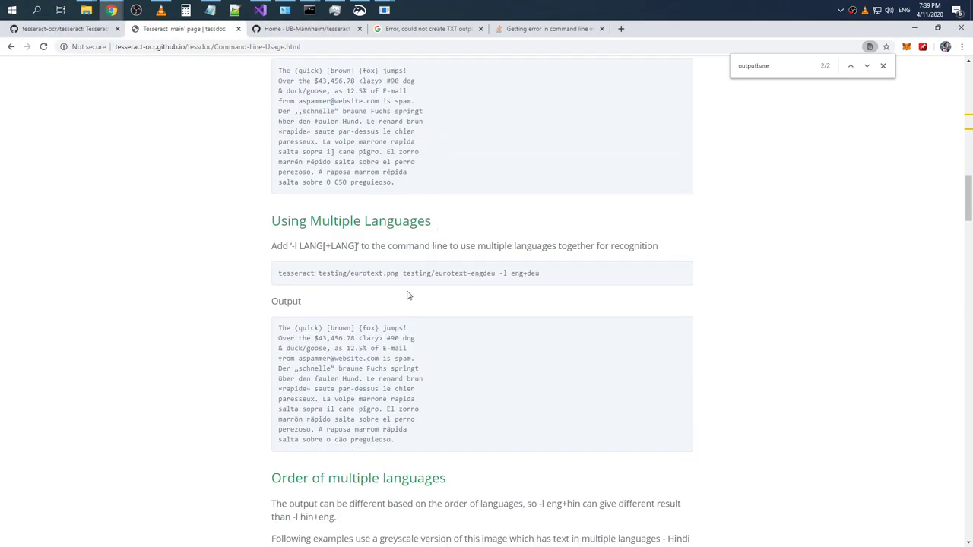
scroll(423, 289, down, 2)
scroll(423, 289, down, 5)
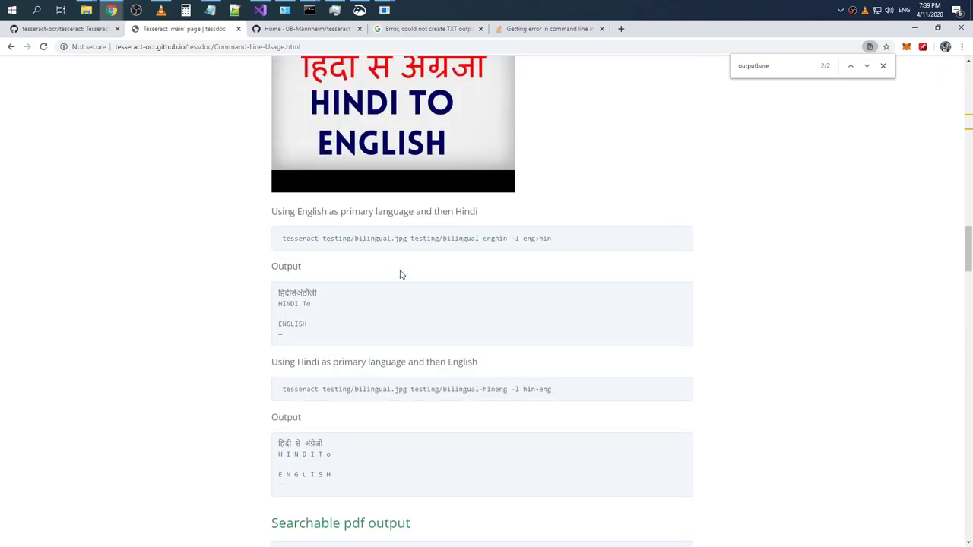
Switch to the Command Prompt window and move it closer to the middle of the screen
key(alt+Tab)
key(alt+Tab)
key(Tab)
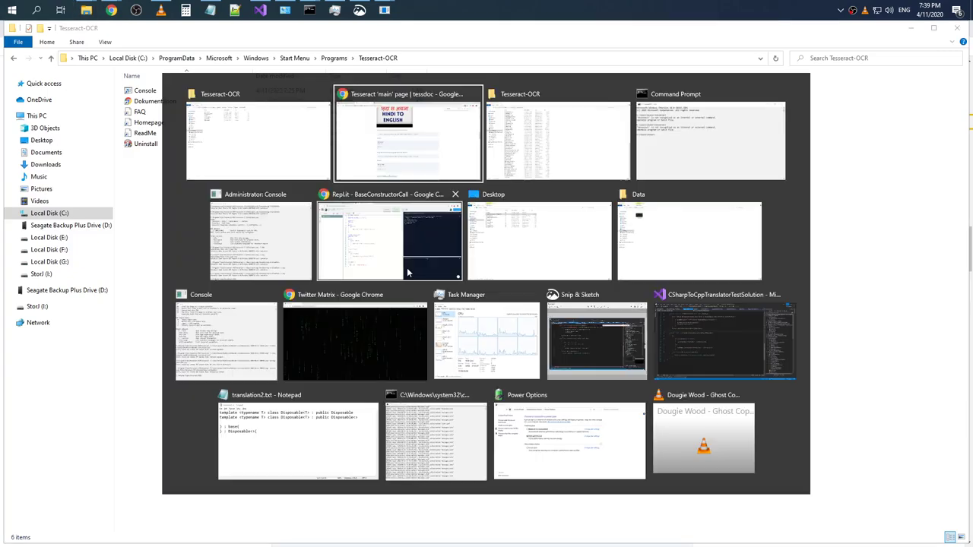
key(alt+Tab)
key(Tab)
key(Tab)
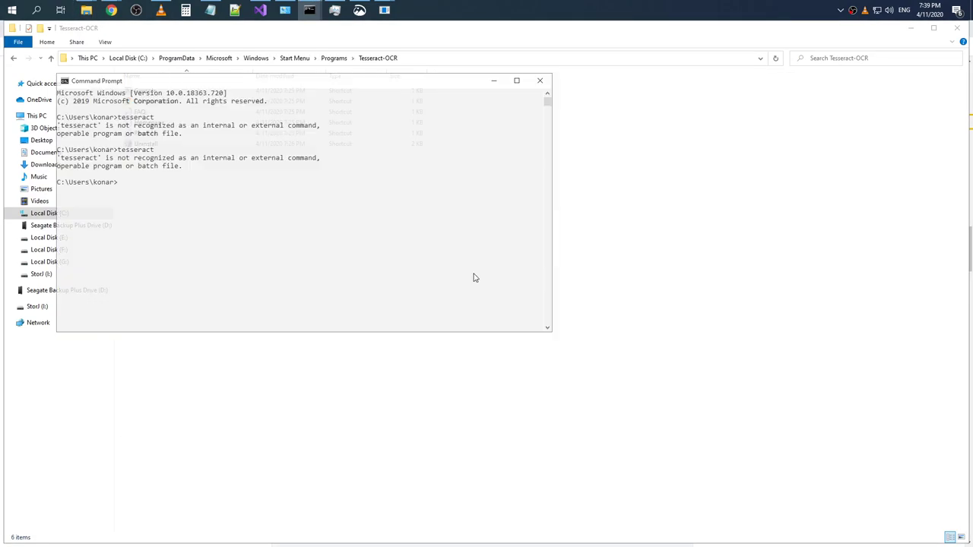
drag(311, 85, 425, 143)
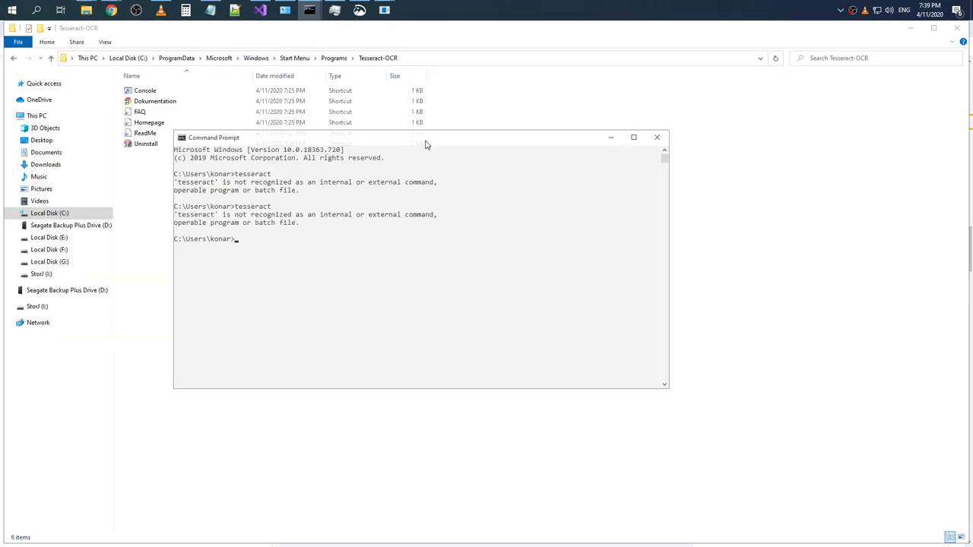
Bring up the non-administrator Console window, review its earlier tesseract commands and close it
key(alt+Tab)
key(alt+Tab)
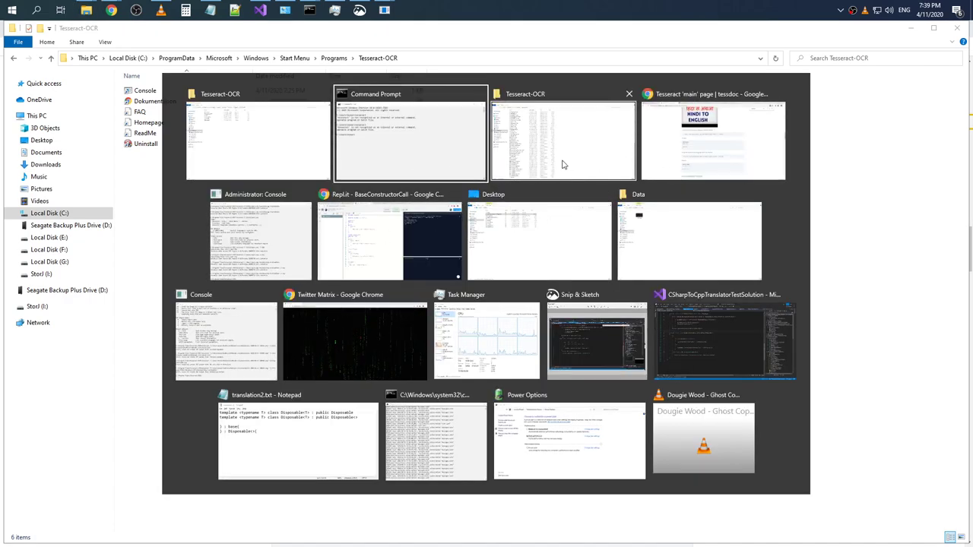
click(242, 338)
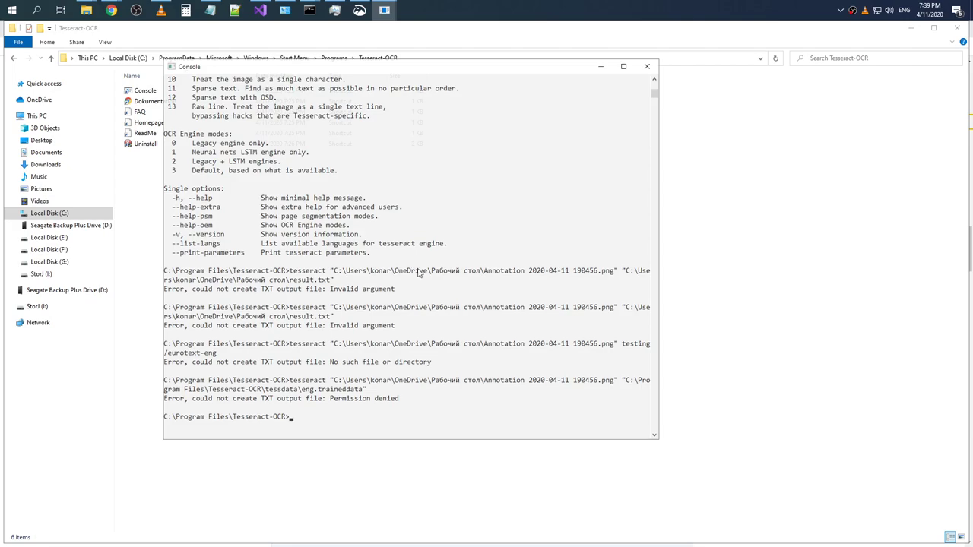
click(639, 66)
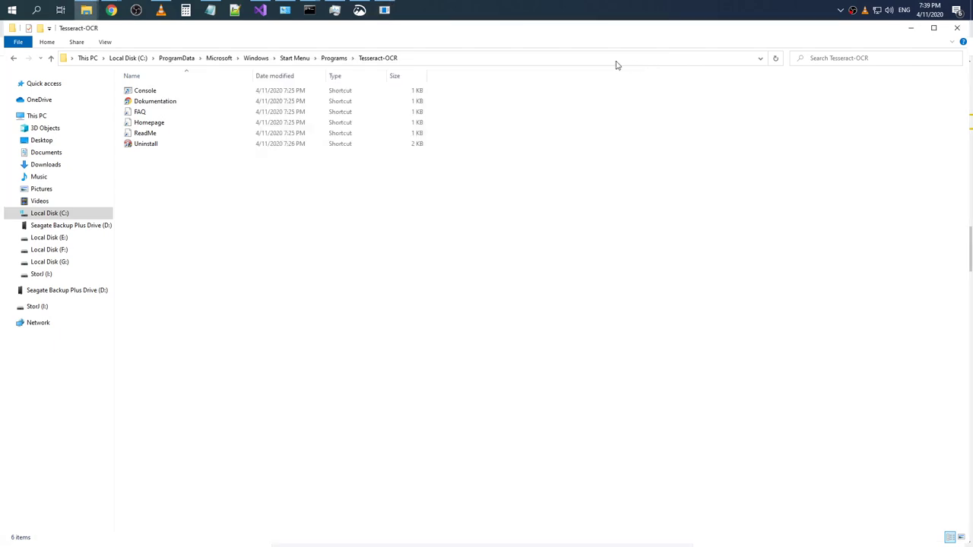
In the Administrator: Console window, rerun tesseract C:\Data\input.png tessdata\eng.traineddata -l eng
click(384, 9)
key(Up)
key(Return)
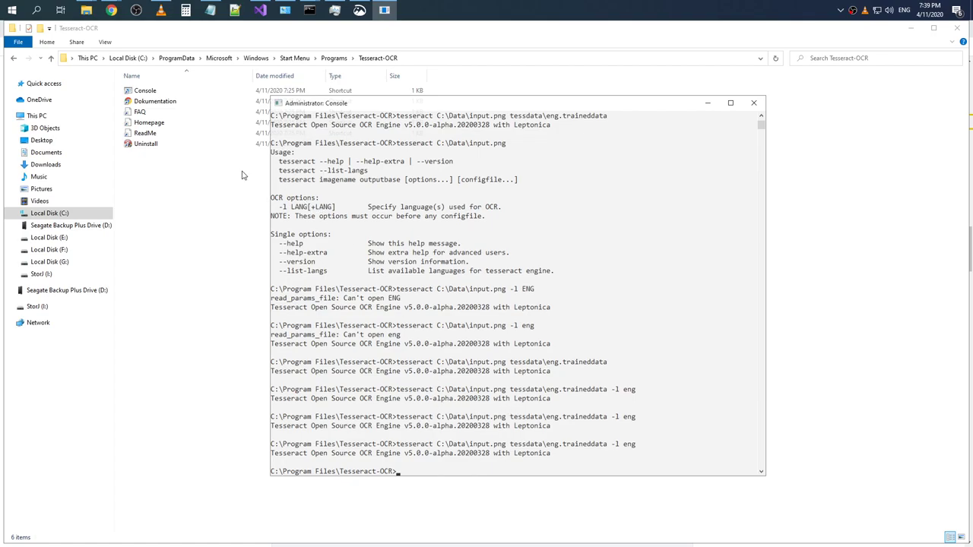
Return to the usage page in Chrome and examine the simplest invocation section, highlighting the --tessdata-dir option in its example command
mouse_move(112, 10)
click(253, 57)
scroll(575, 174, up, 15)
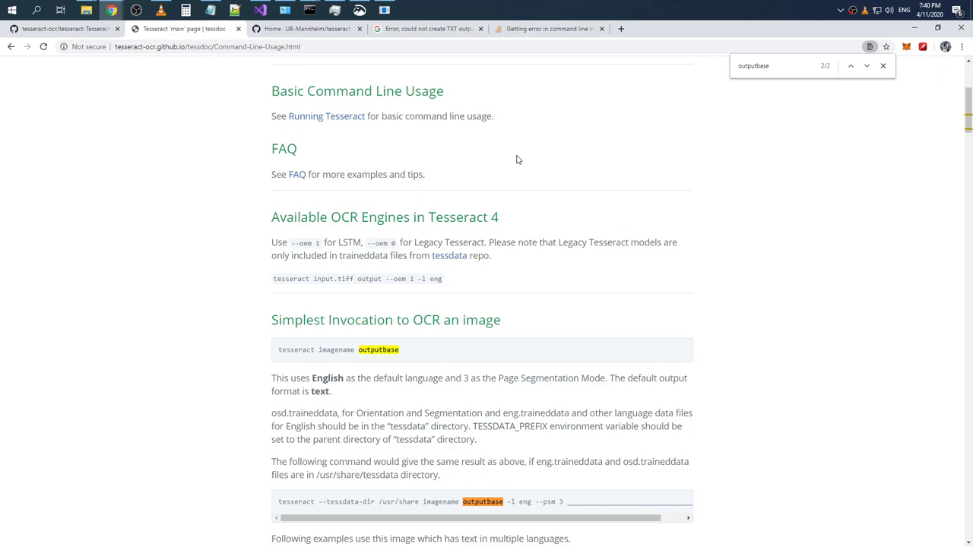
scroll(517, 160, down, 1)
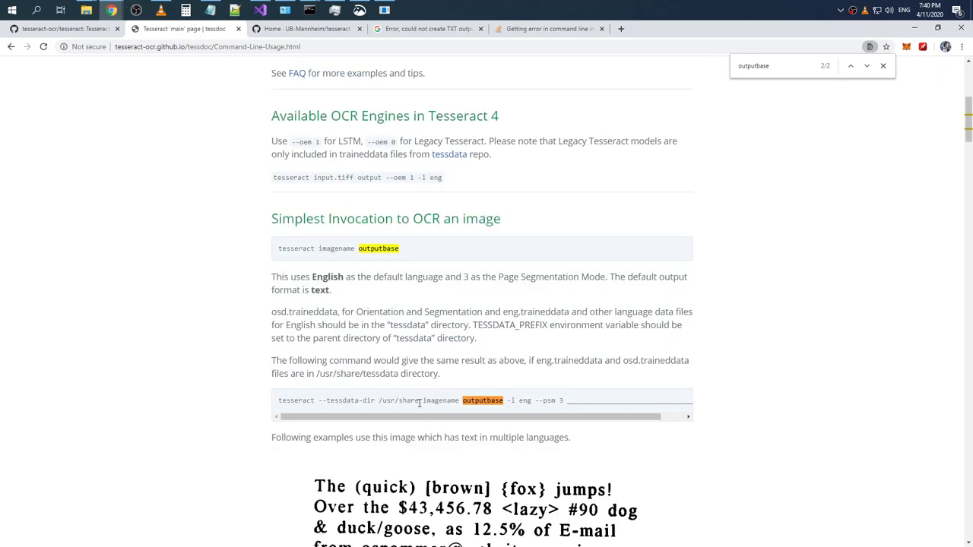
drag(276, 360, 453, 378)
click(387, 400)
drag(377, 401, 320, 403)
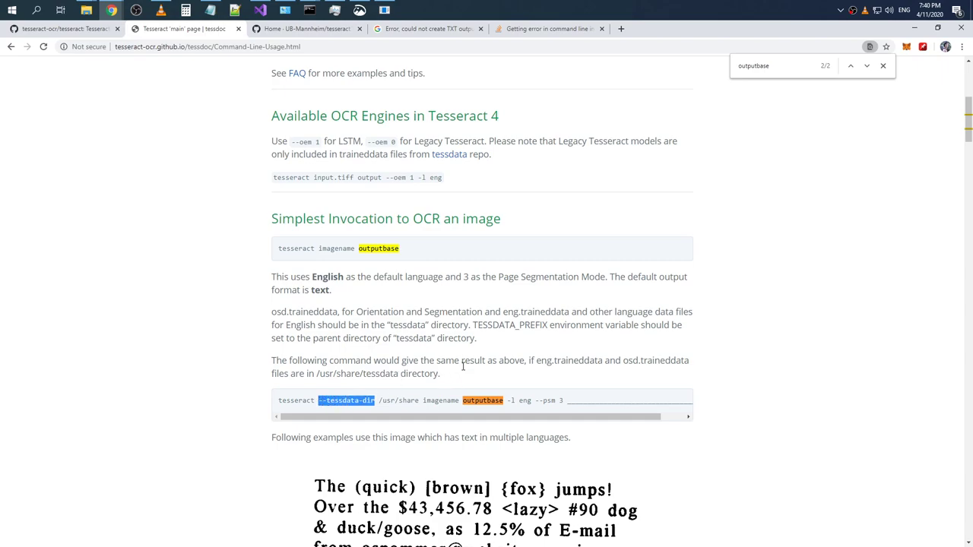
drag(609, 416, 472, 399)
Read through the usage page's examples for languages, searchable PDF, HOCR and TSV output
scroll(370, 271, down, 4)
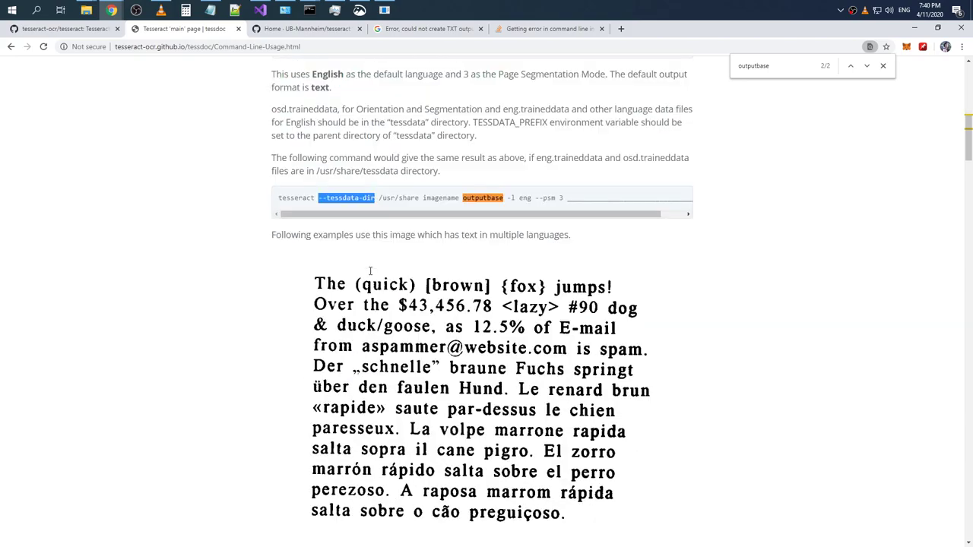
scroll(370, 275, down, 3)
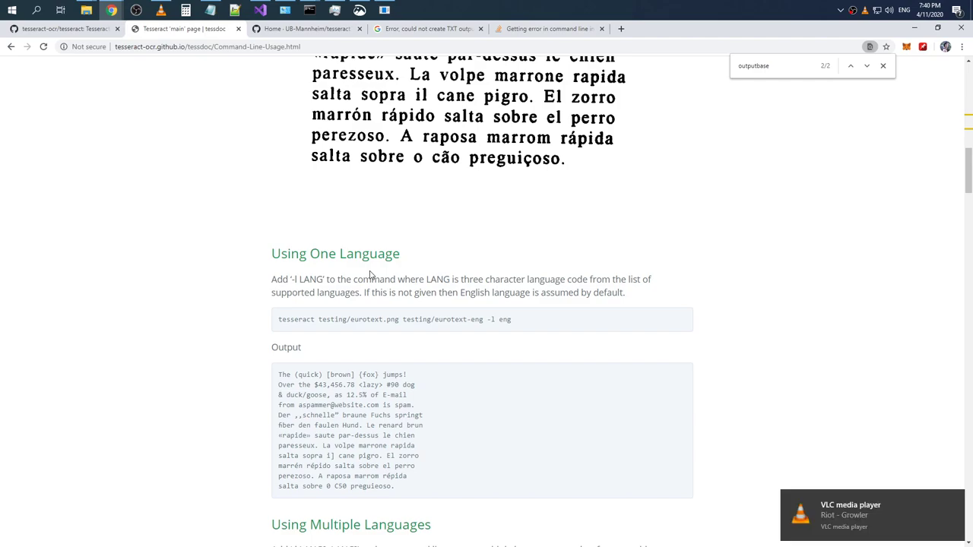
scroll(371, 275, down, 4)
scroll(370, 271, down, 1)
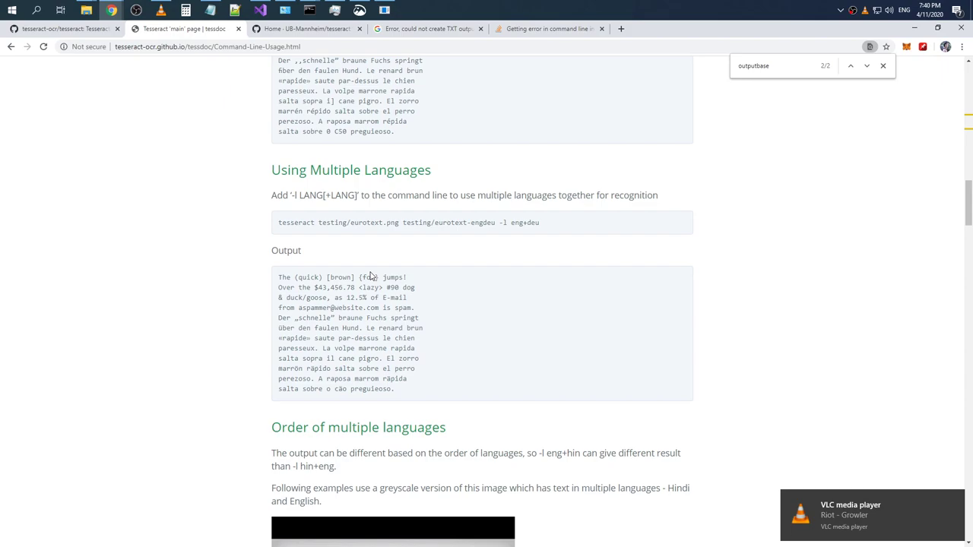
scroll(370, 275, down, 3)
scroll(370, 275, down, 4)
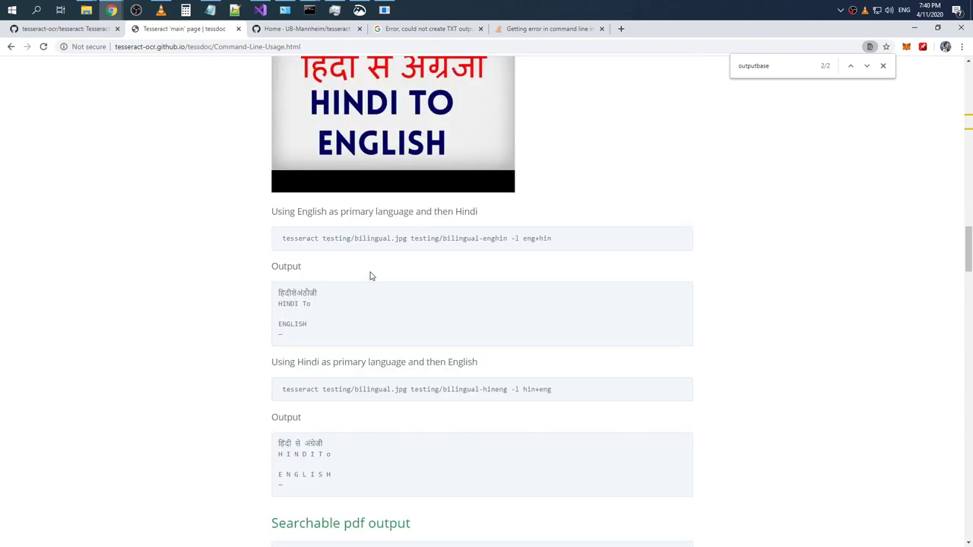
scroll(372, 277, down, 1)
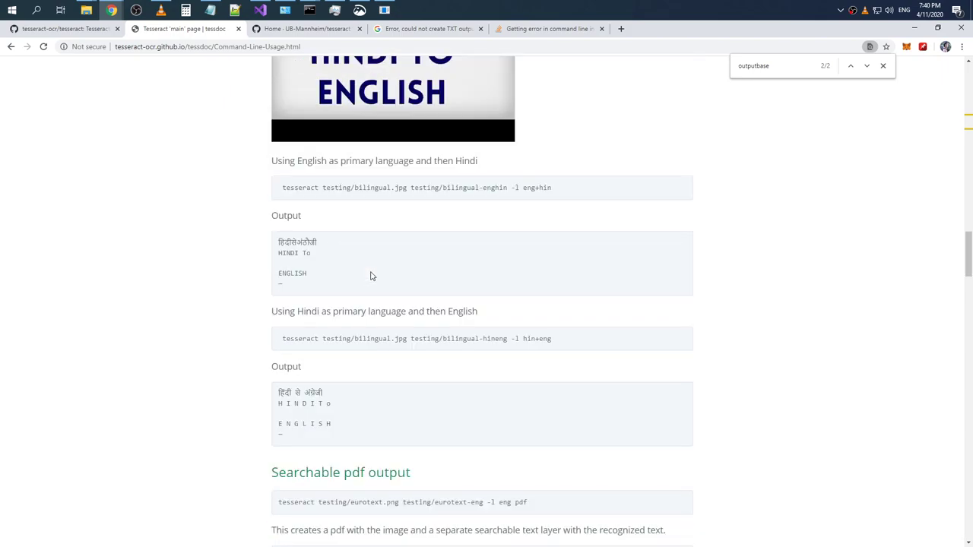
scroll(372, 277, down, 5)
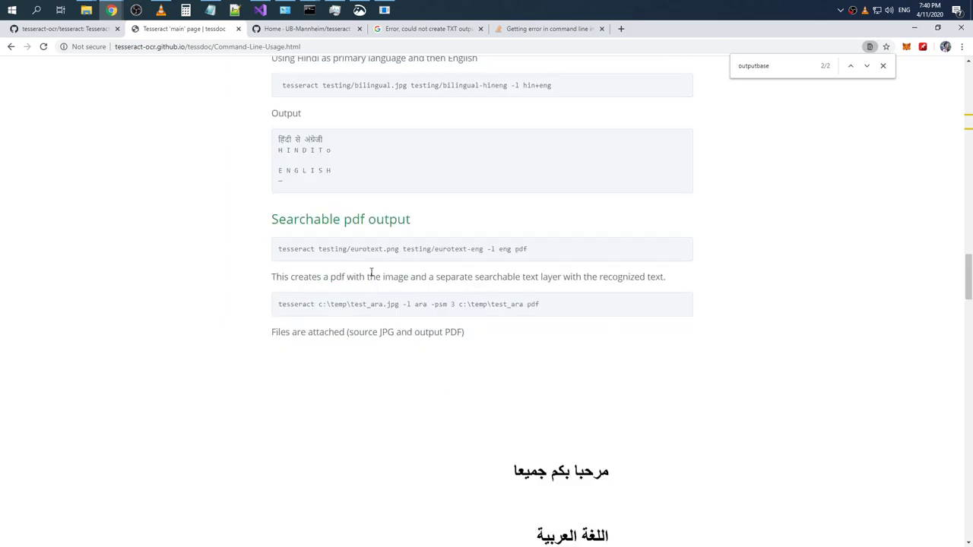
scroll(372, 272, down, 2)
scroll(372, 277, down, 5)
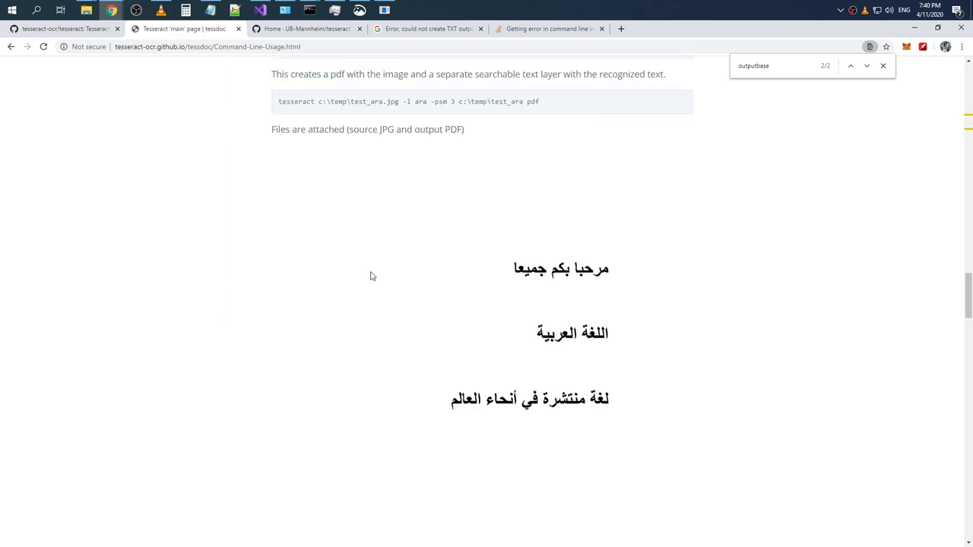
scroll(372, 277, down, 5)
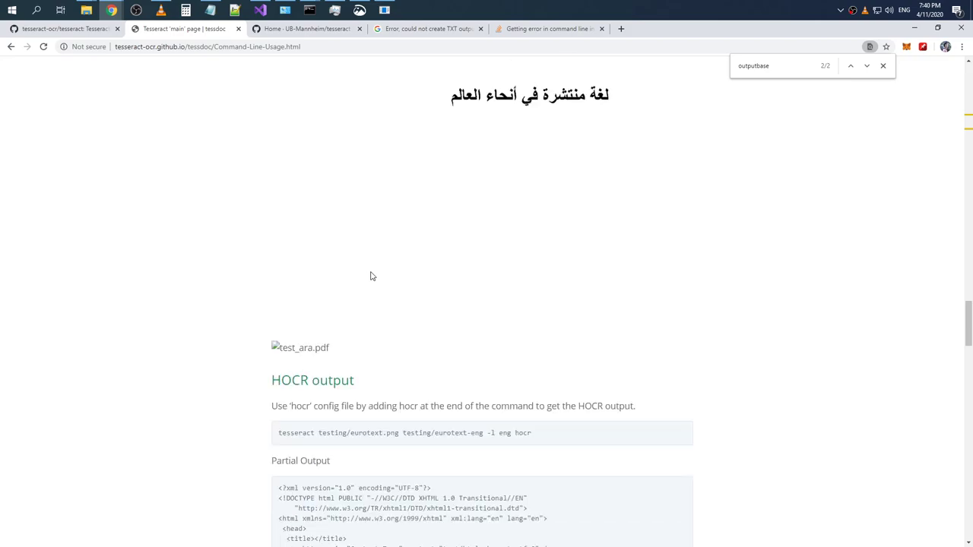
scroll(372, 277, down, 2)
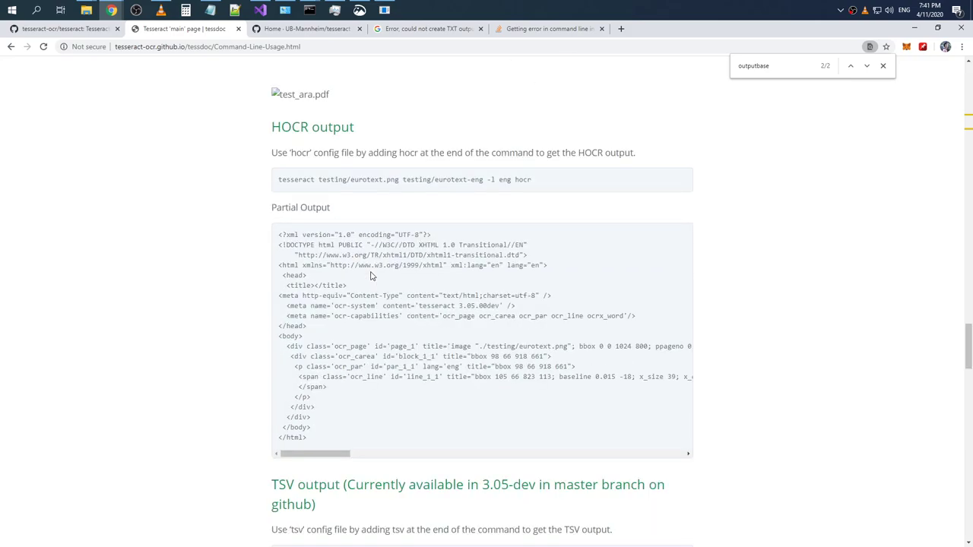
scroll(372, 276, down, 5)
scroll(372, 276, down, 3)
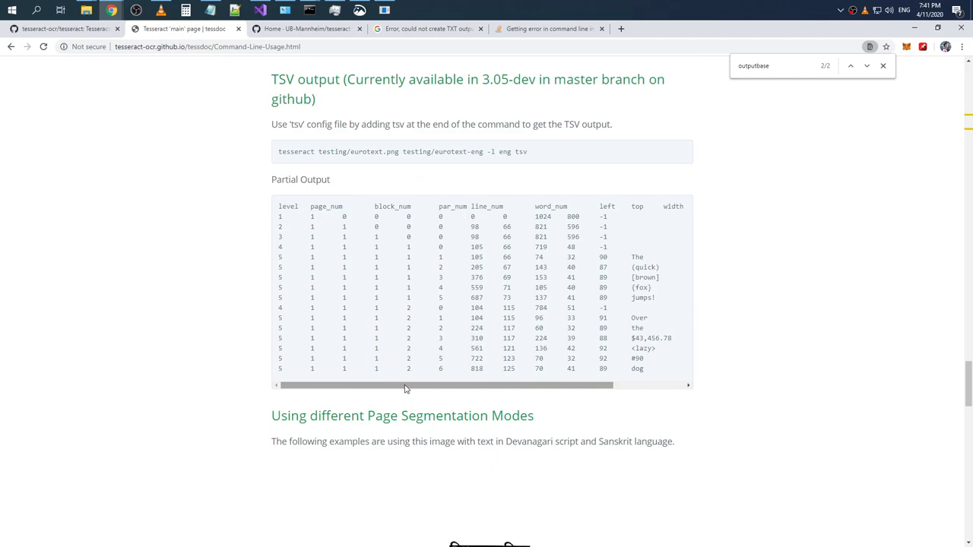
Examine the TSV output section of the usage page, highlighting its heading about availability in 3.05-dev
scroll(353, 357, up, 3)
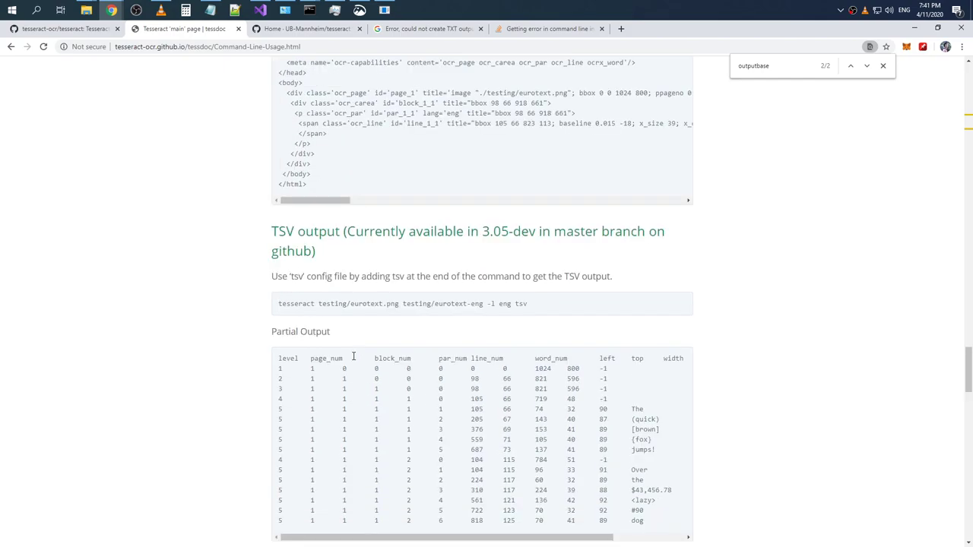
scroll(353, 356, up, 1)
drag(319, 304, 273, 283)
double_click(280, 283)
shift+click(326, 307)
double_click(278, 282)
shift+click(325, 304)
drag(325, 305, 271, 283)
double_click(271, 282)
shift+click(323, 305)
click(332, 305)
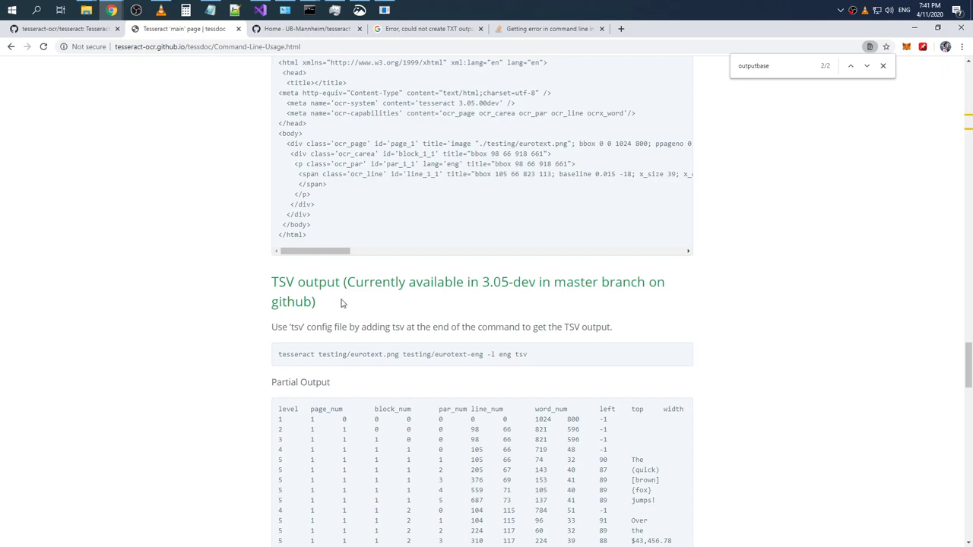
Read through the rest of the usage page, covering the TSV partial output and the page segmentation mode examples
scroll(354, 302, down, 2)
scroll(356, 303, down, 4)
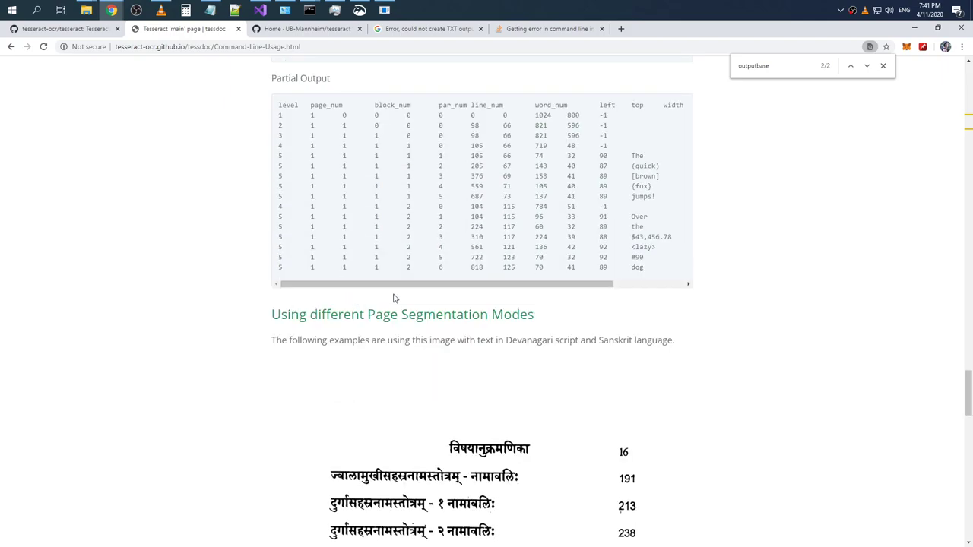
drag(435, 286, 365, 289)
scroll(490, 316, down, 15)
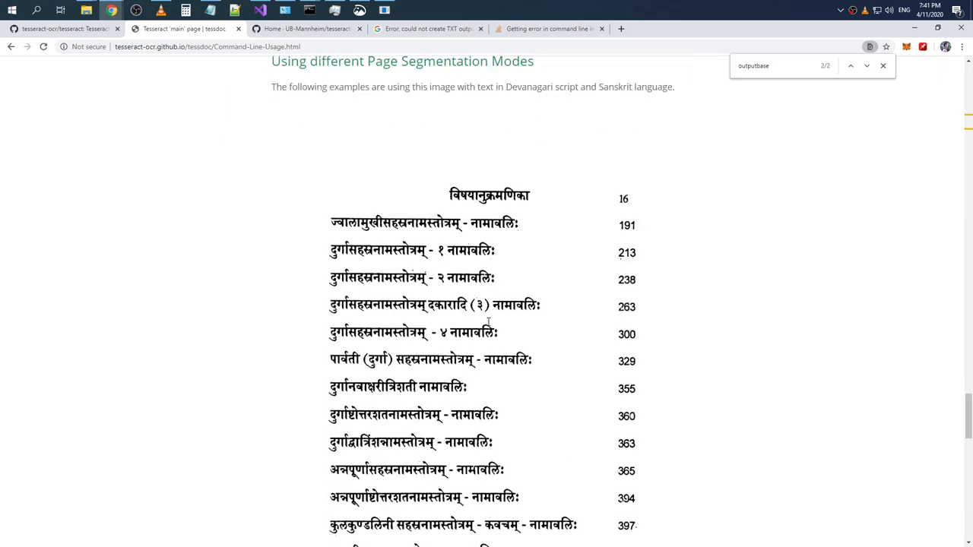
scroll(491, 315, down, 2)
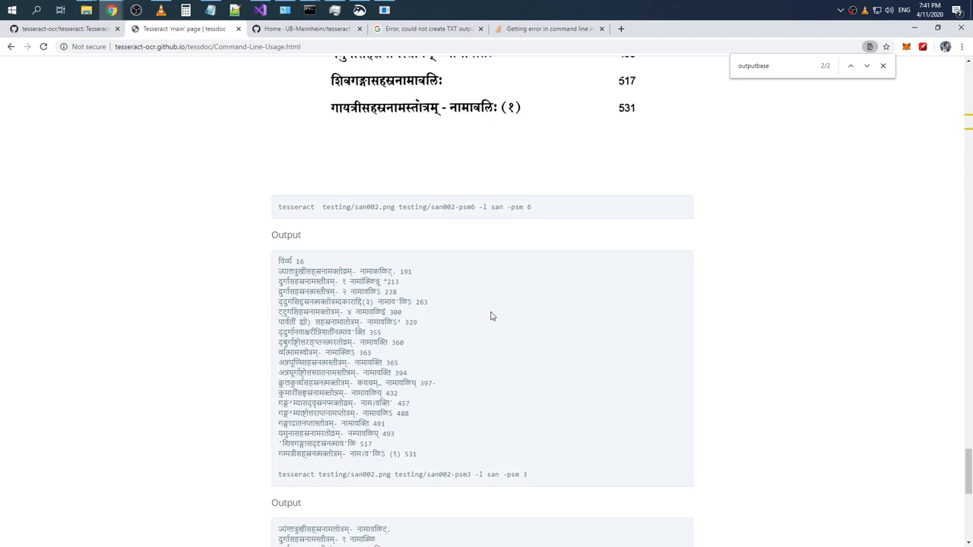
scroll(491, 316, down, 3)
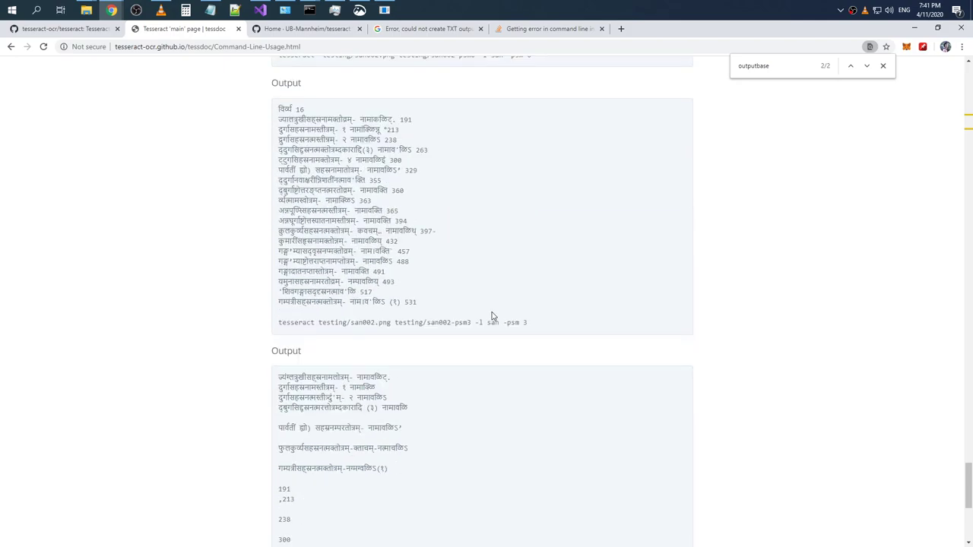
scroll(492, 316, down, 6)
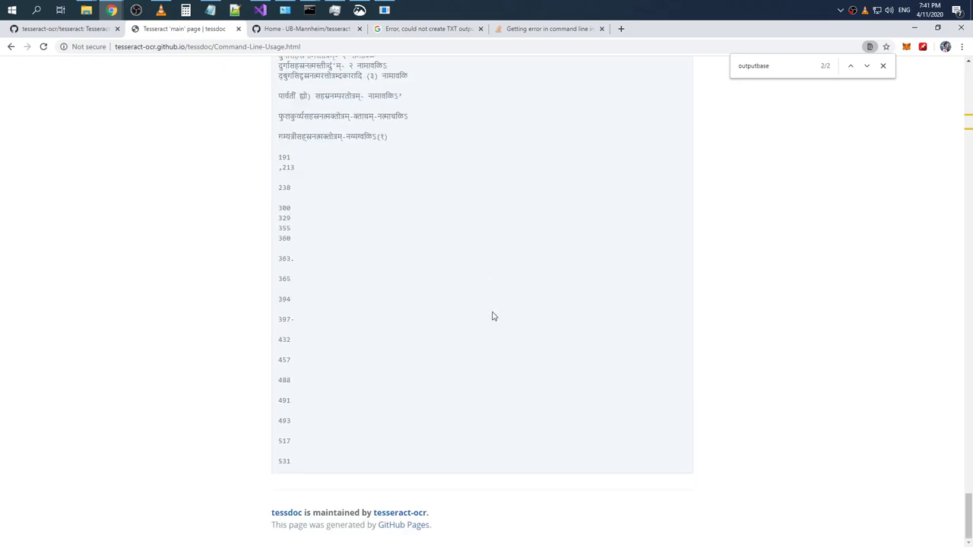
Detach the usage page's tab into its own window, snip the top of the page and open the snip in Snip & Sketch
scroll(492, 317, up, 20)
drag(960, 407, 958, 74)
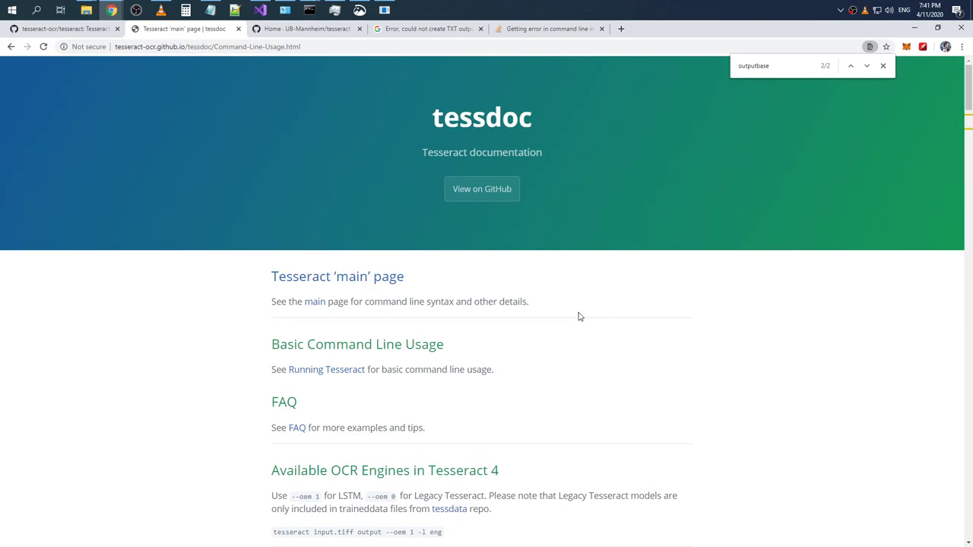
key(alt+Tab)
key(alt+Tab)
drag(211, 31, 404, 165)
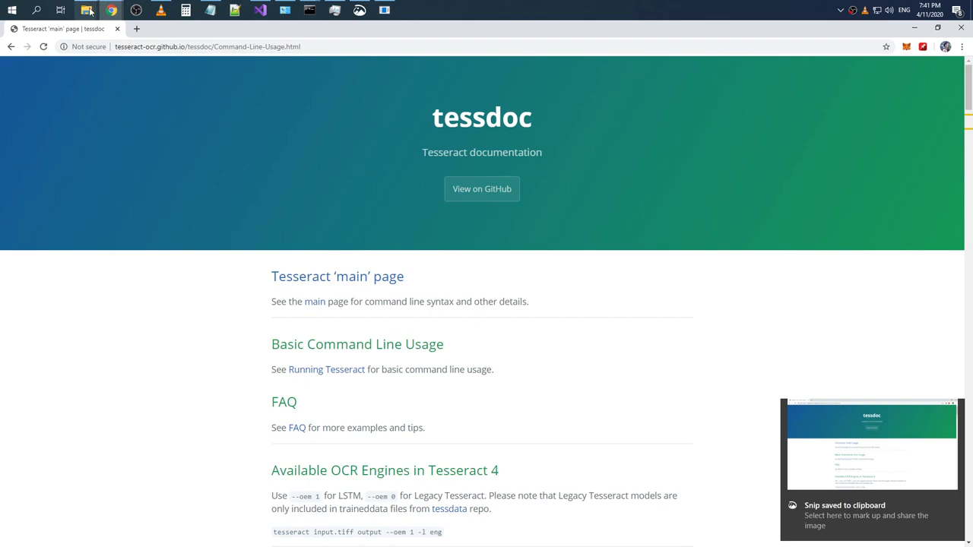
mouse_move(88, 10)
mouse_move(162, 69)
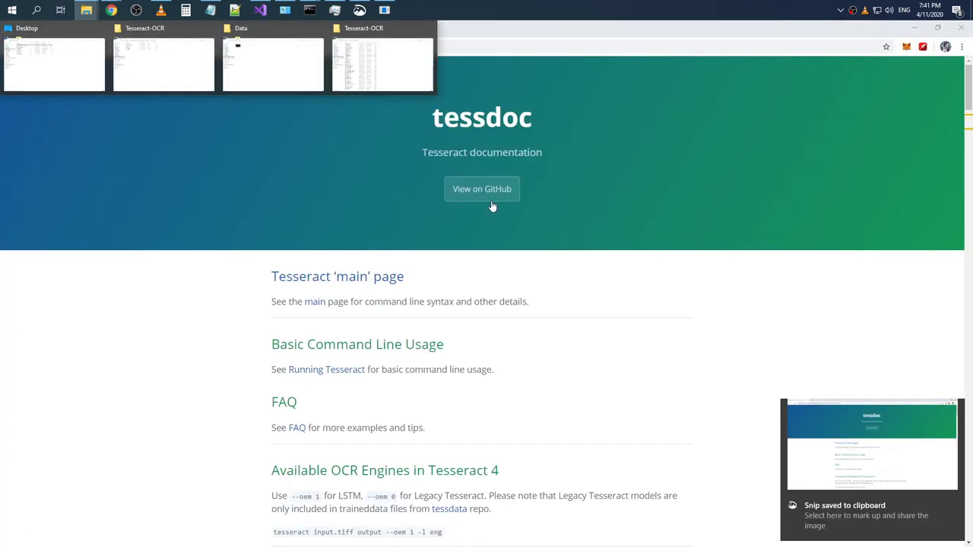
click(845, 455)
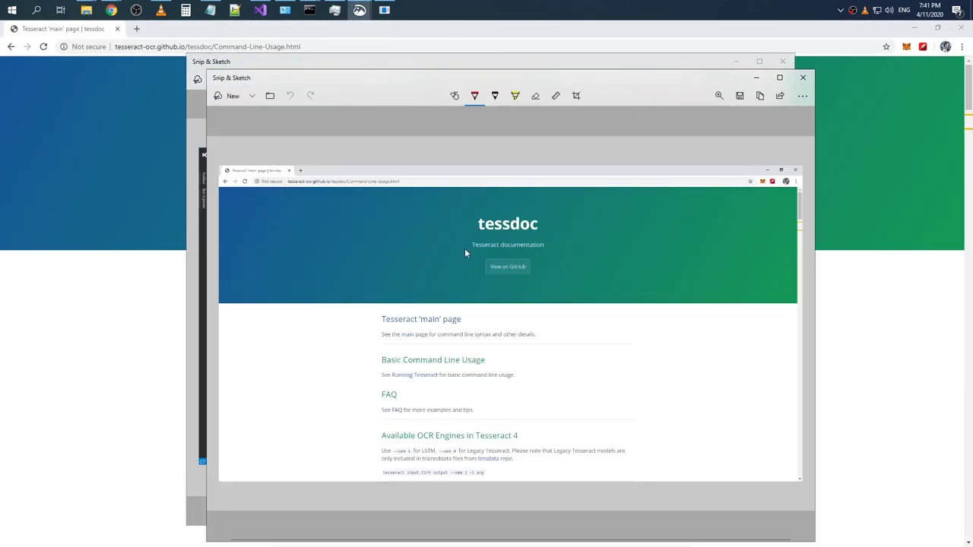
Save the tessdoc page snip as input.png in C:\Data, overwriting the existing image
key(ctrl+s)
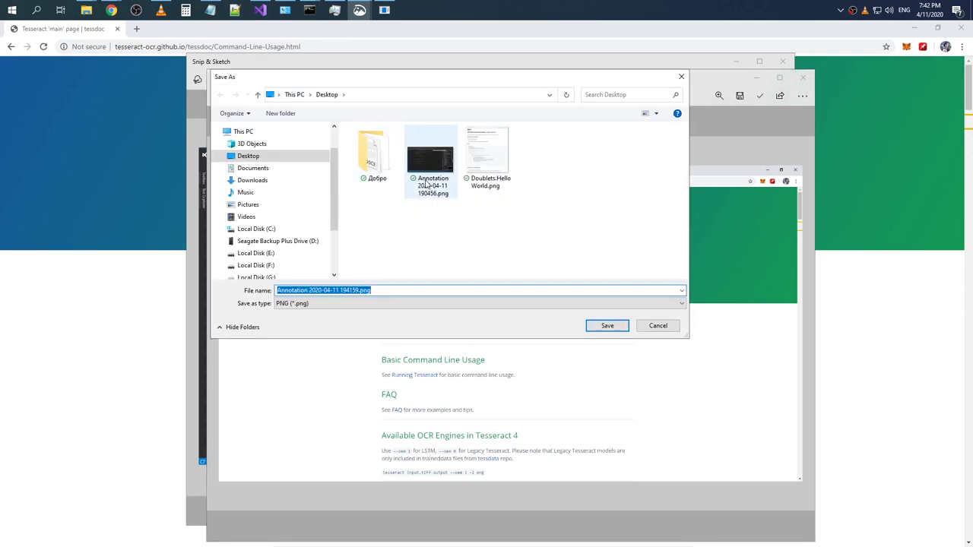
click(271, 231)
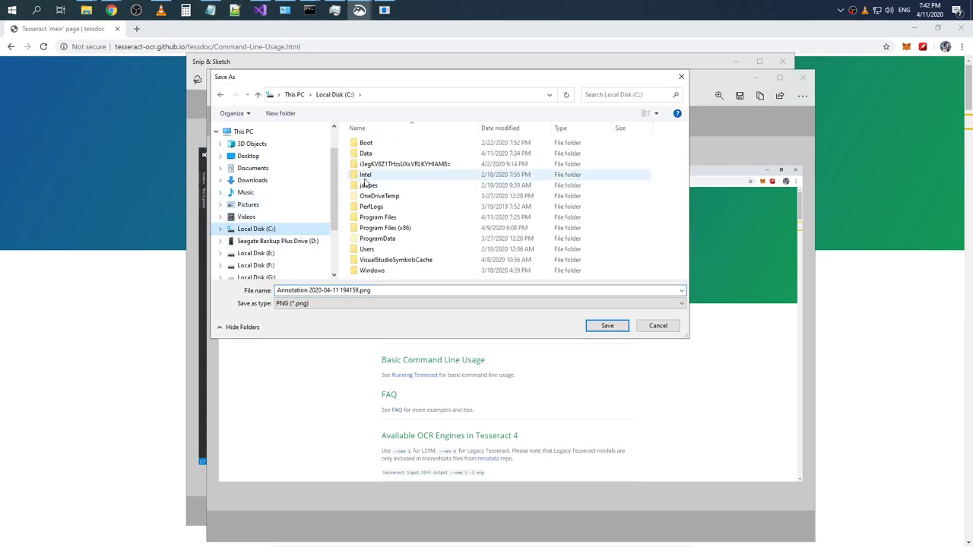
double_click(371, 158)
click(371, 157)
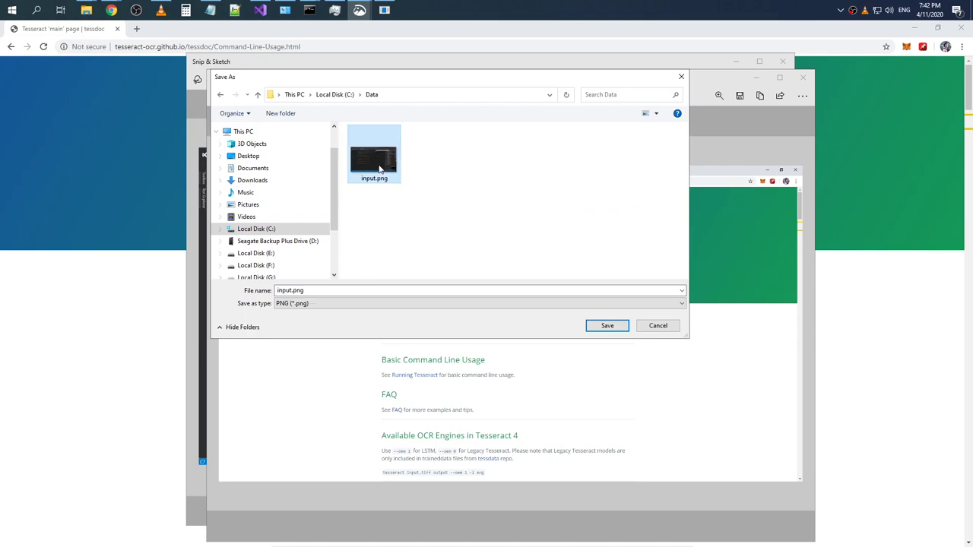
click(600, 327)
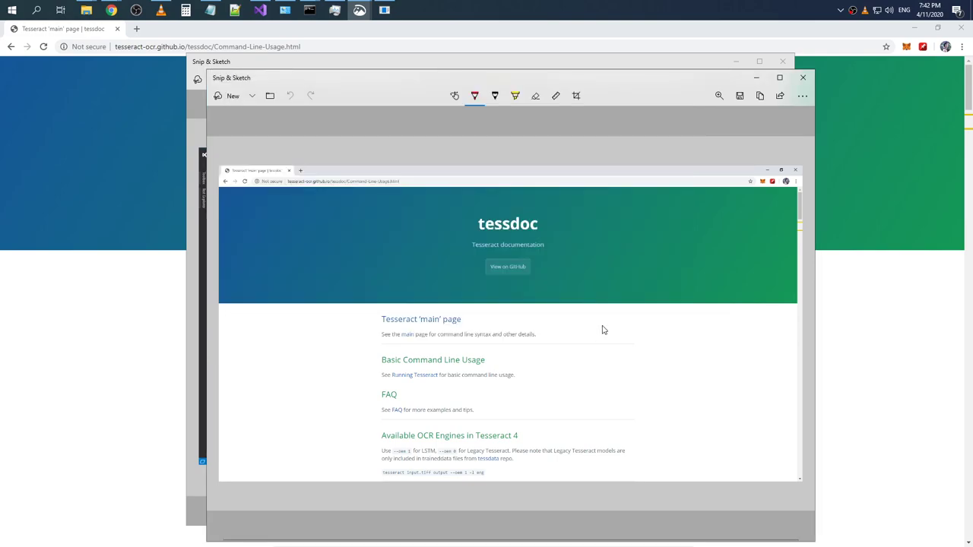
Switch to the Administrator: Console window and rerun Tesseract on C:\Data\input.png from the command history
click(844, 333)
key(alt+Tab)
key(alt+Tab)
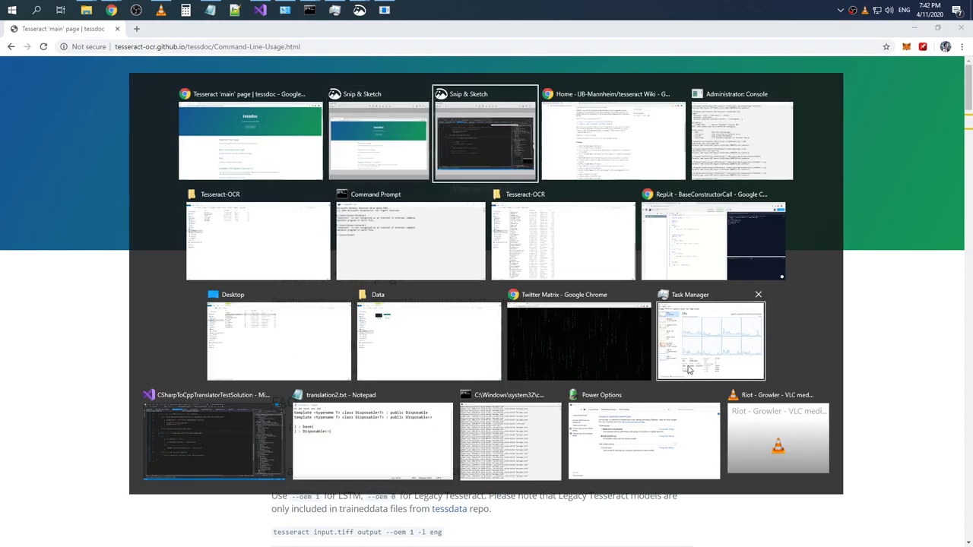
key(alt+Tab)
key(alt+Tab)
key(alt+Tab)
key(alt+Tab)
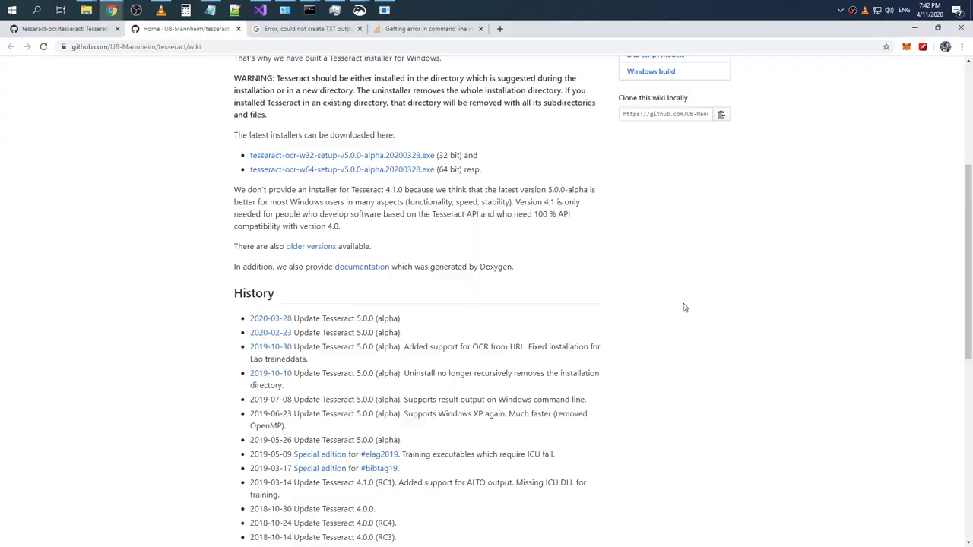
key(alt+Tab)
key(alt+Tab)
key(alt+Tab)
key(alt+Tab)
key(Up)
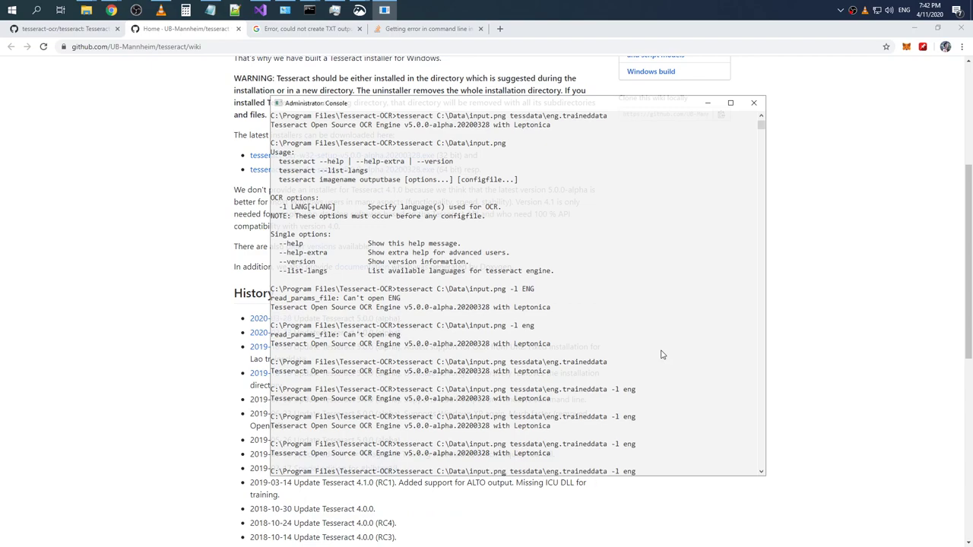
text(2)
key(Return)
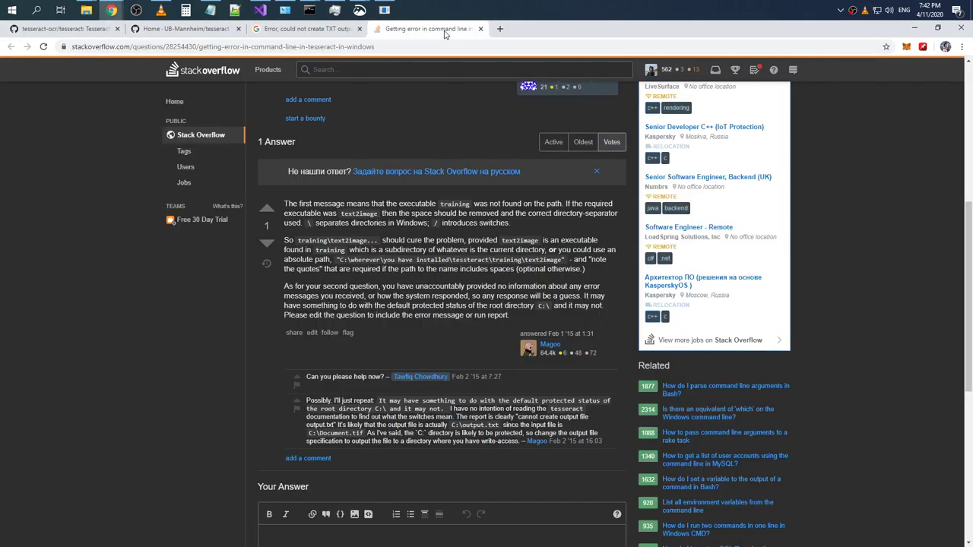
Open the Stack Overflow question about the Tesseract command line error in Chrome and copy "Tesseract in Windows" from its title
click(444, 31)
scroll(464, 146, up, 5)
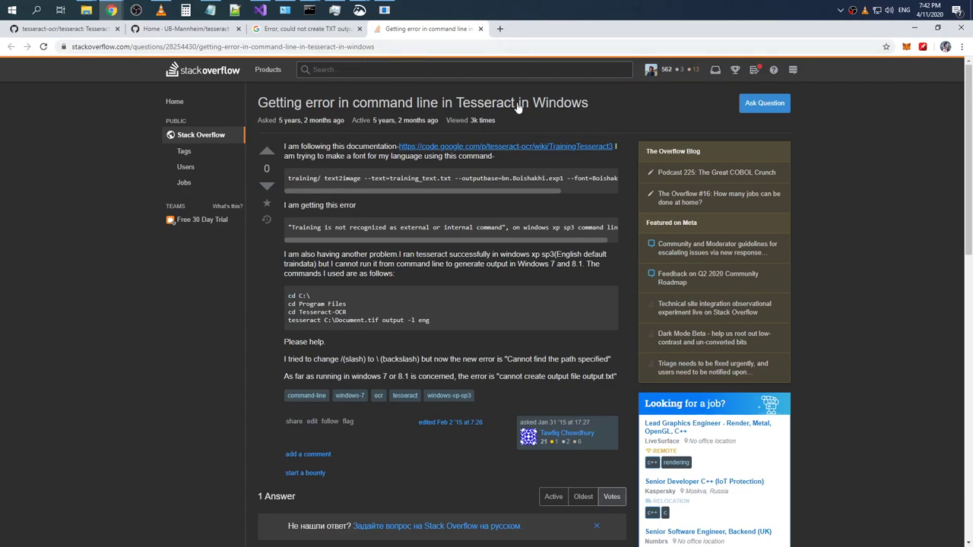
drag(517, 106, 456, 101)
drag(623, 104, 457, 102)
key(ctrl+c)
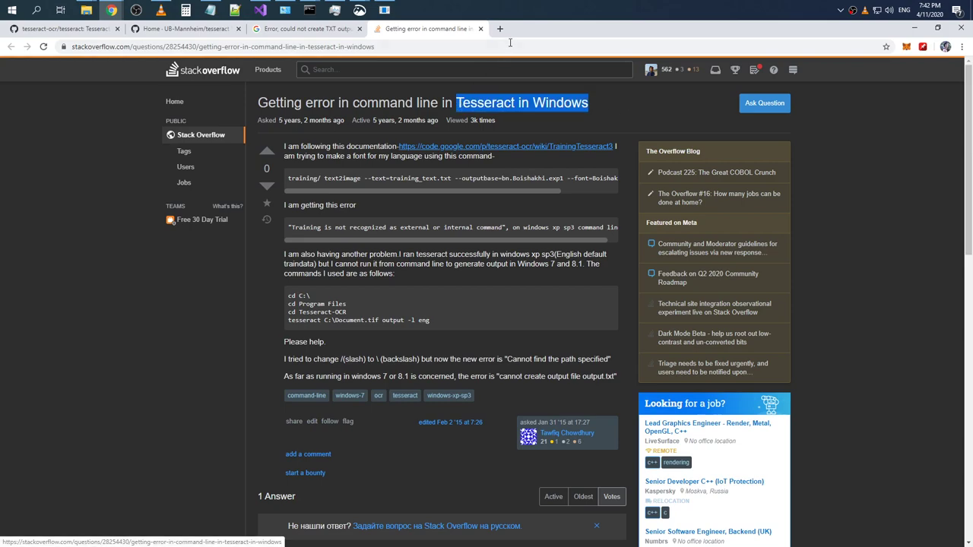
Search Google for "Tesseract empty result" in a new tab
click(500, 29)
key(ctrl+v)
key(ctrl+shift+Left)
key(ctrl+shift+Left)
text(e)
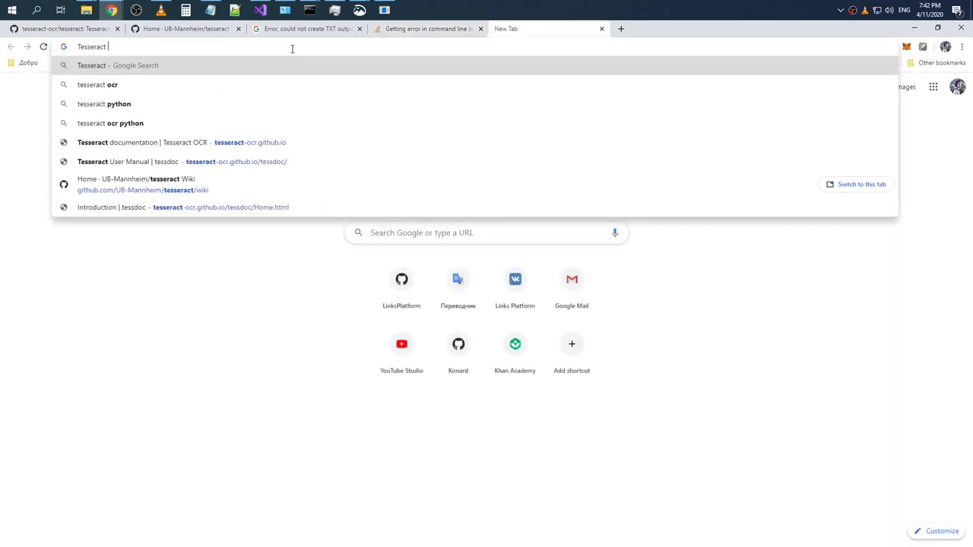
text(mpty result)
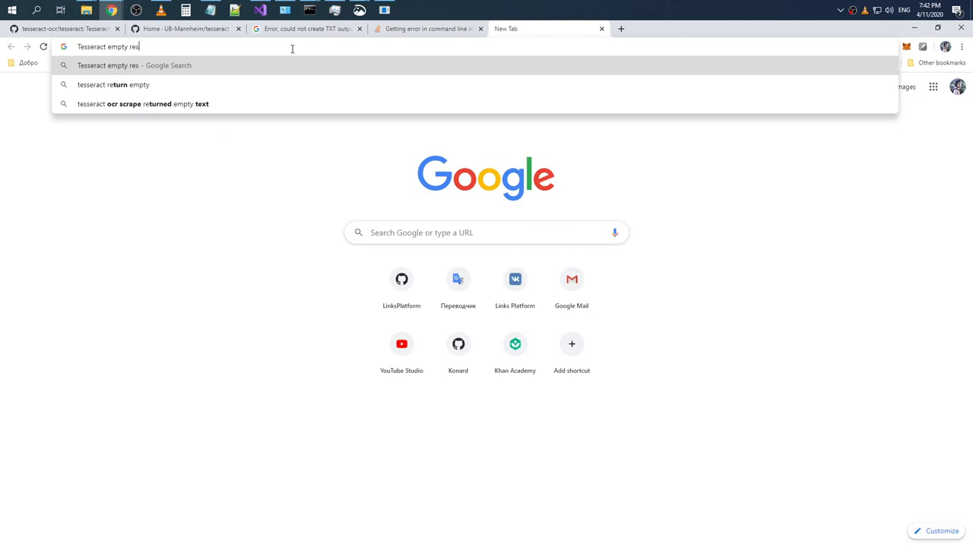
key(Return)
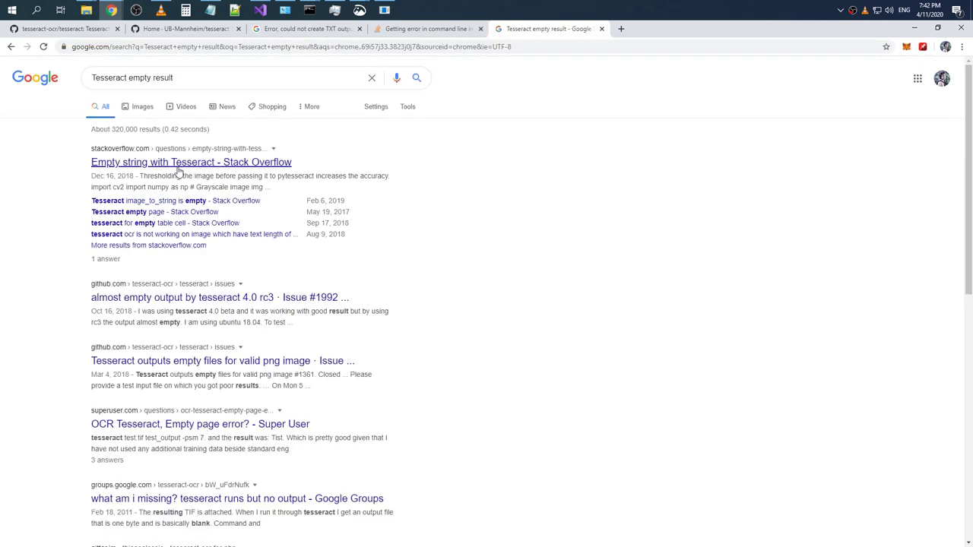
Open the "Empty string with Tesseract" result, read the question and its accepted answer, and close the page
click(253, 170)
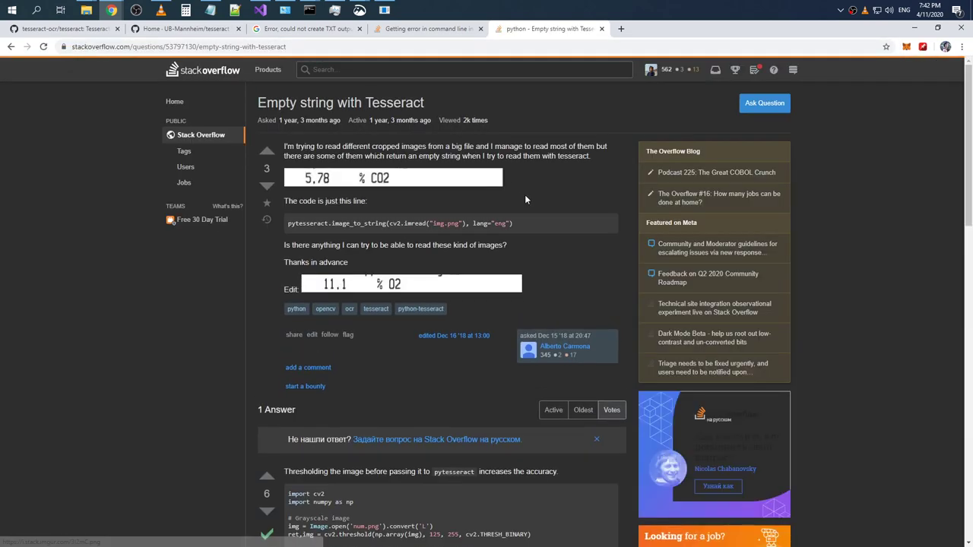
scroll(526, 192, down, 2)
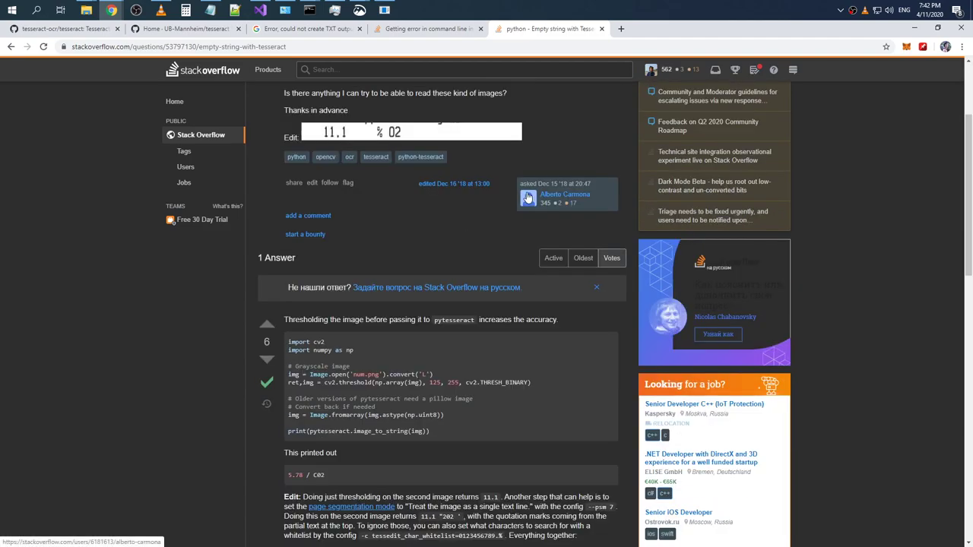
scroll(528, 197, down, 3)
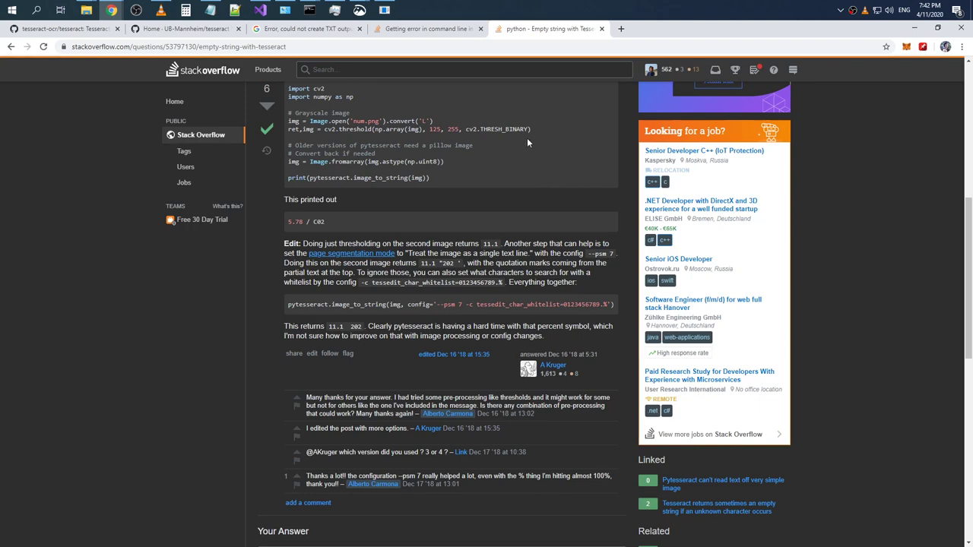
click(602, 29)
Look over the command line error question's answer and the earlier Google results for the TXT output file error
scroll(494, 163, down, 6)
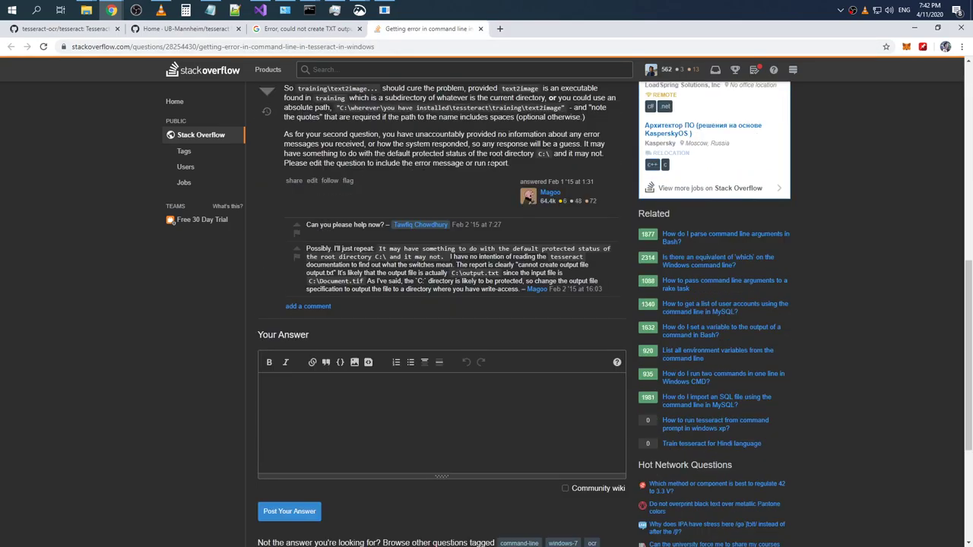
scroll(493, 163, up, 8)
click(315, 30)
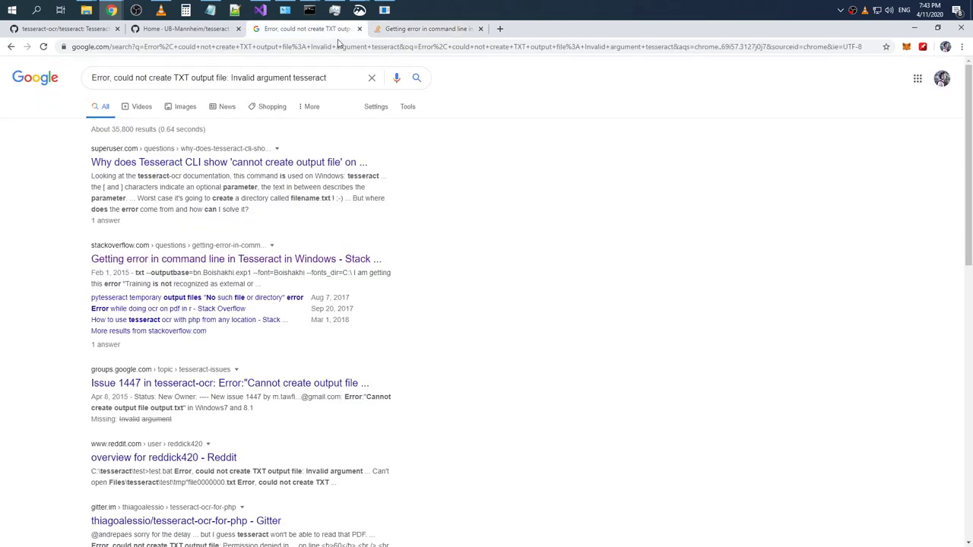
Look through the UB-Mannheim wiki page's installer downloads and version history
click(185, 30)
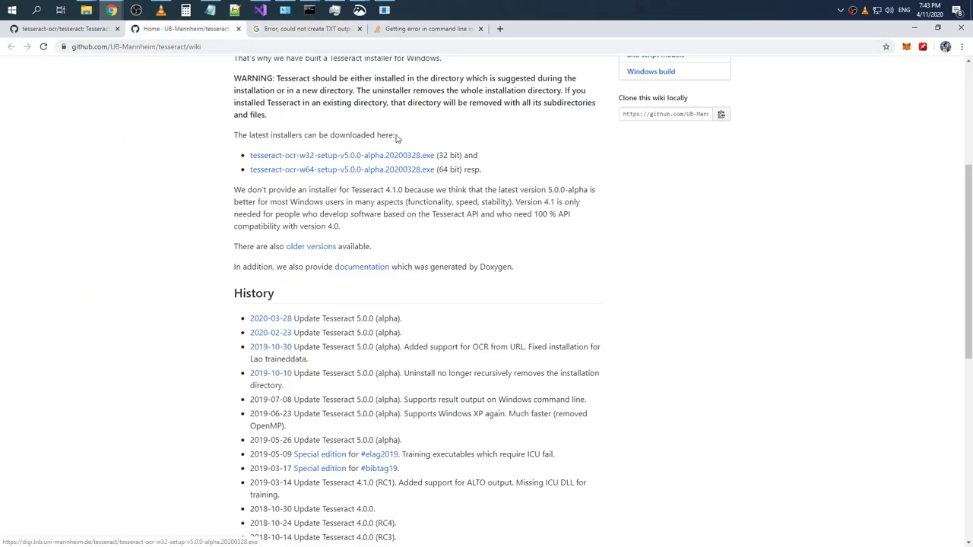
click(267, 32)
click(212, 32)
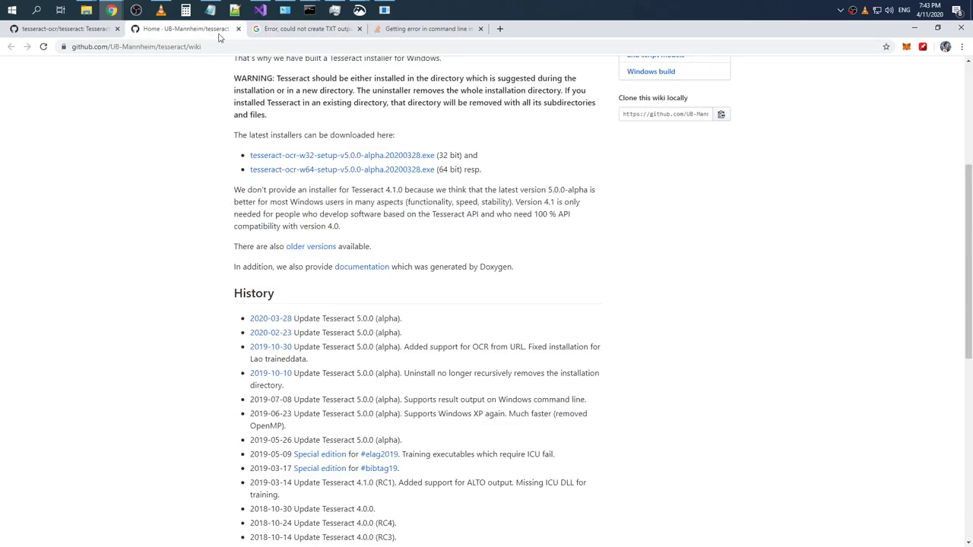
scroll(403, 146, down, 6)
scroll(417, 147, up, 4)
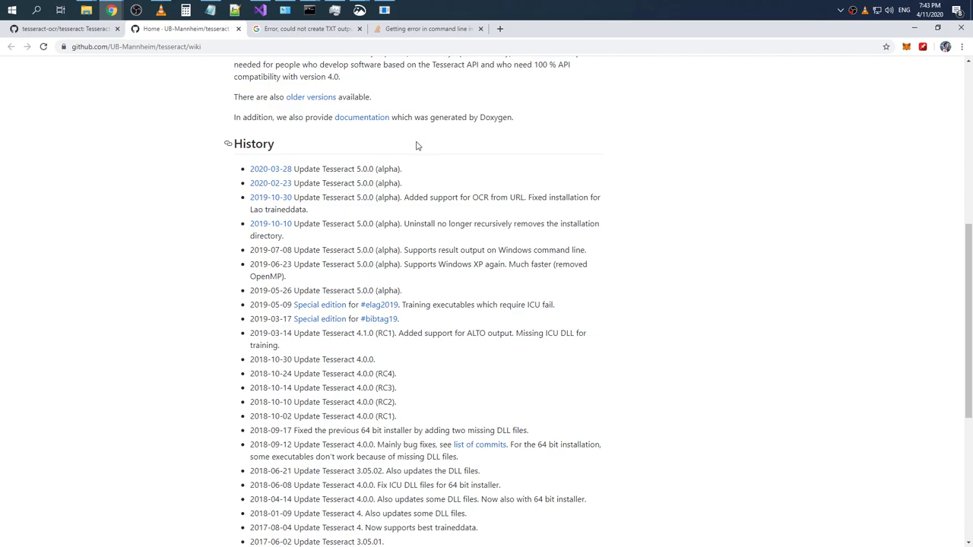
scroll(417, 146, up, 6)
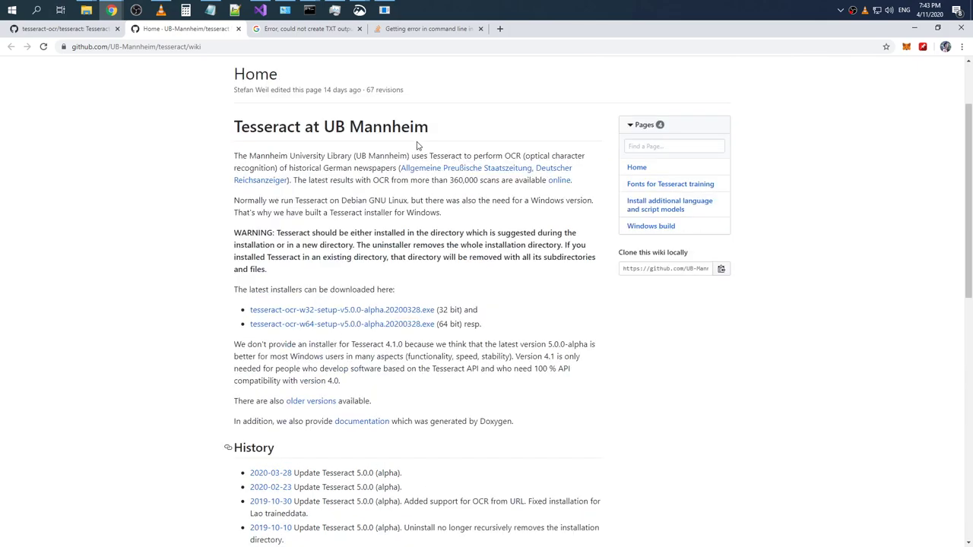
Go to the tesseract-ocr repository page and examine its Installing Tesseract and Running Tesseract sections
click(294, 30)
click(149, 35)
click(76, 31)
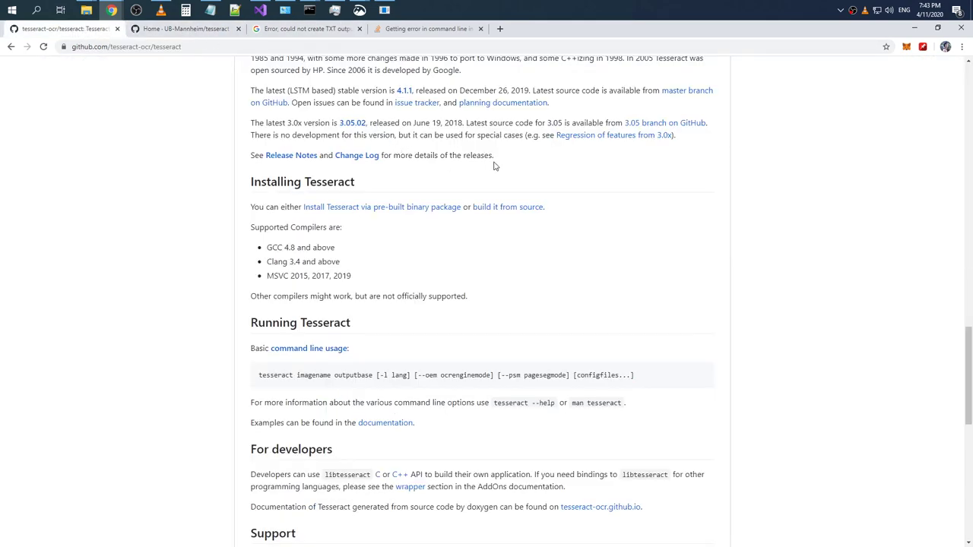
scroll(493, 166, down, 2)
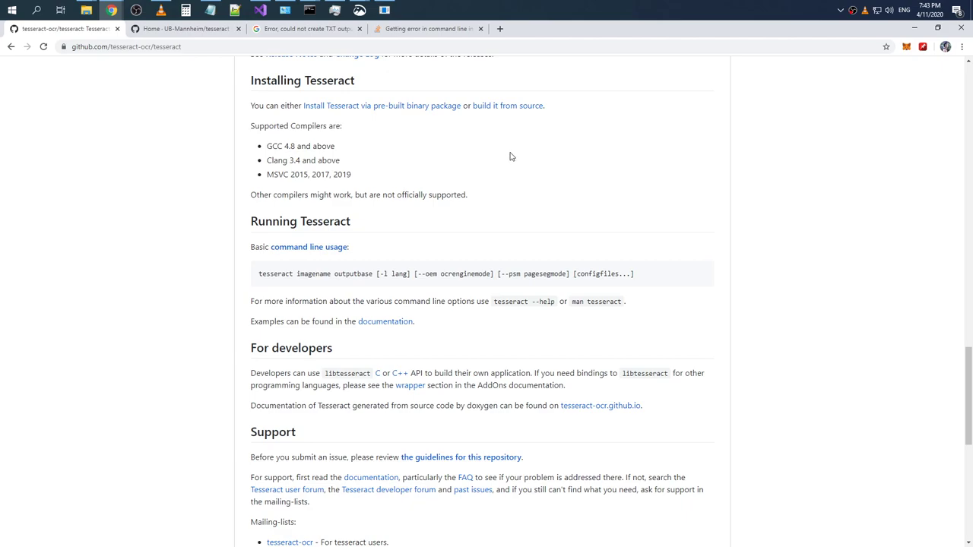
key(alt+Tab)
key(alt+Tab)
key(alt+Tab)
key(Escape)
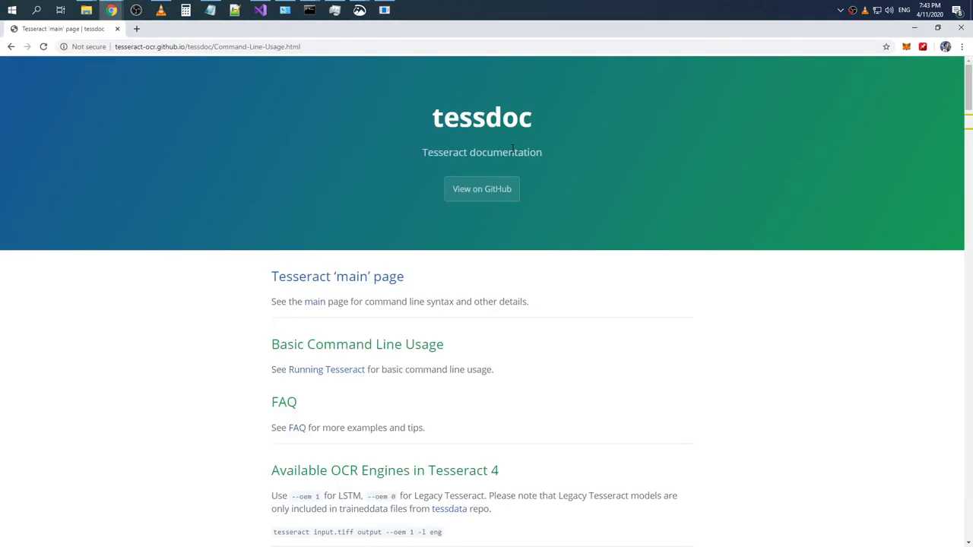
key(alt+Tab)
drag(427, 337, 412, 317)
click(427, 323)
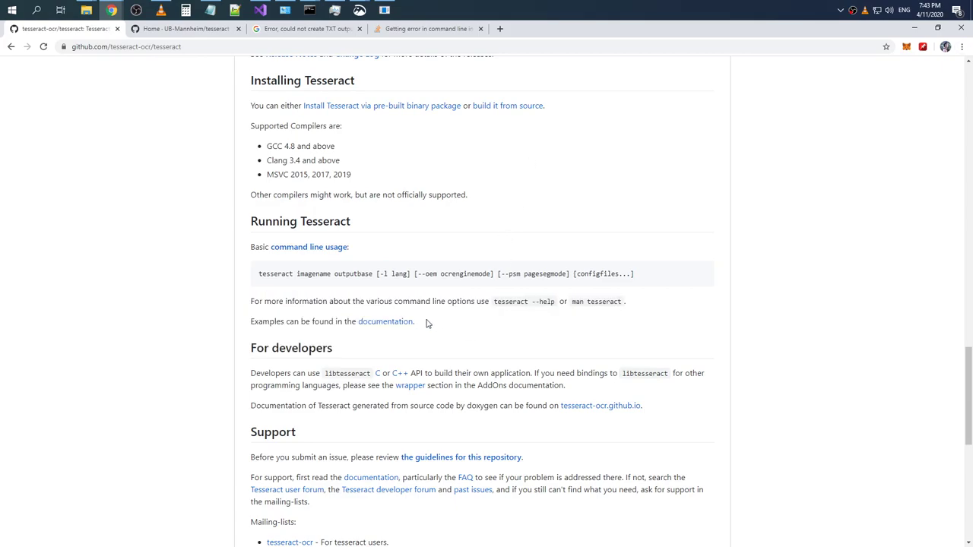
Switch to the console and rerun Tesseract on C:\Data\input2.png with tessdata\eng.traineddata and the -l eng option
key(alt+Tab)
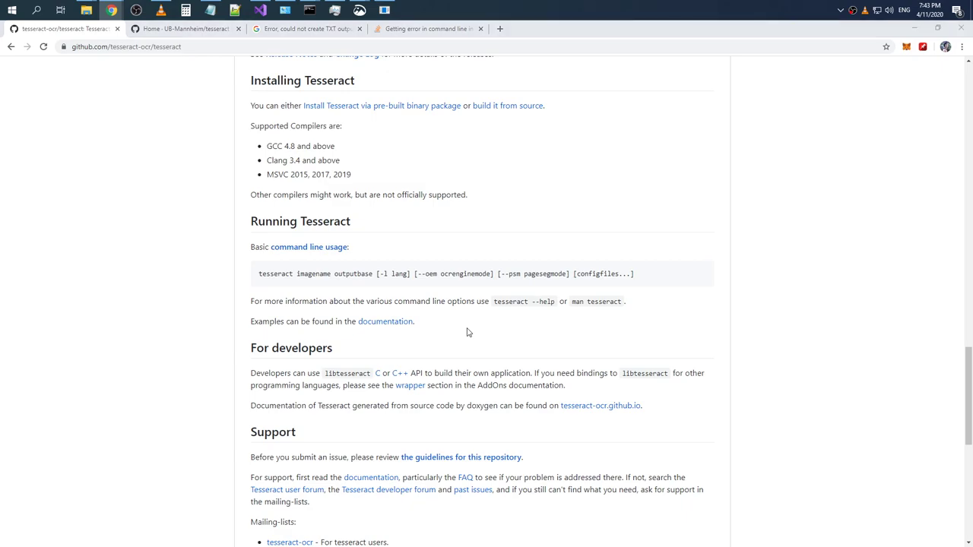
key(alt+Tab)
key(alt+Tab)
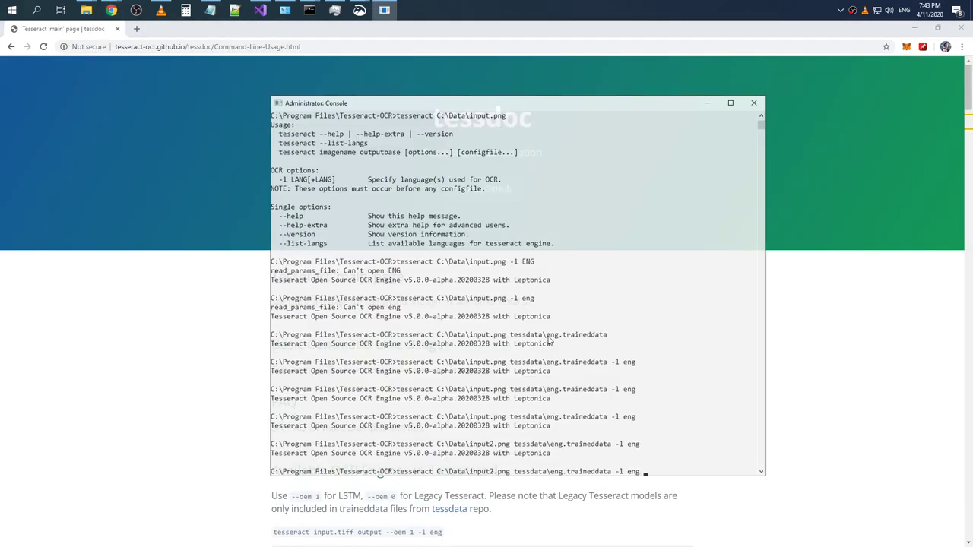
key(Return)
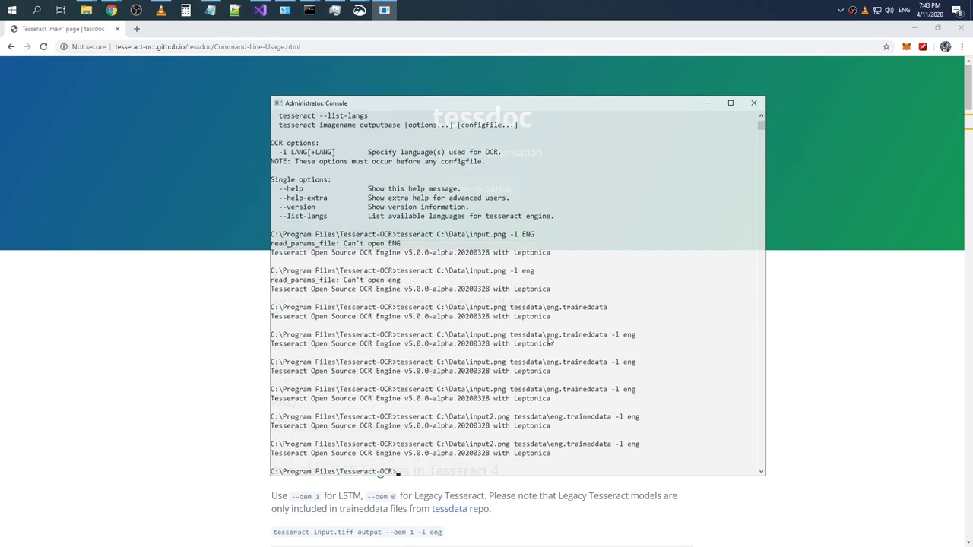
Display Tesseract's help with --help and its advanced help with --help-extra to examine the available options
text(tesseract --help)
key(Return)
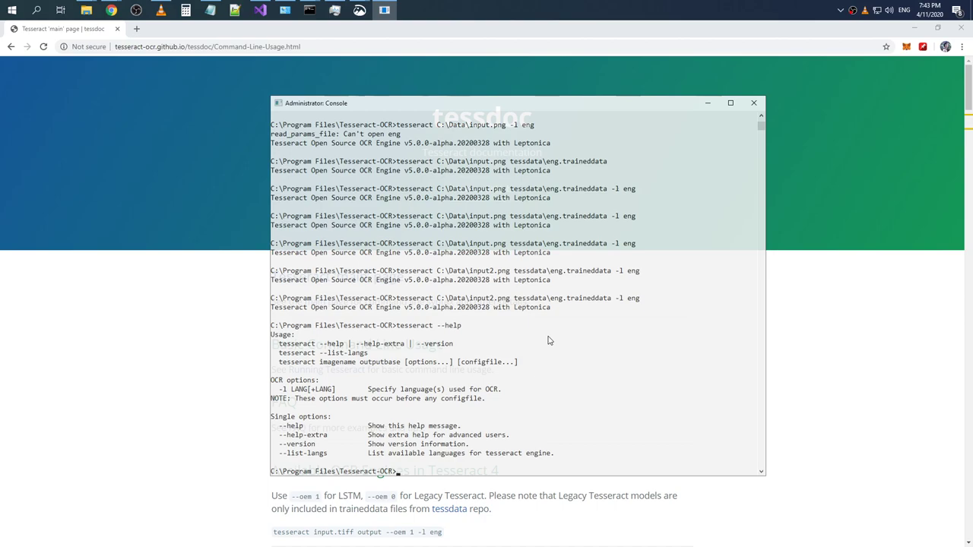
key(Up)
key(BackSpace)
key(BackSpace)
key(BackSpace)
key(BackSpace)
text(help-extra)
key(Return)
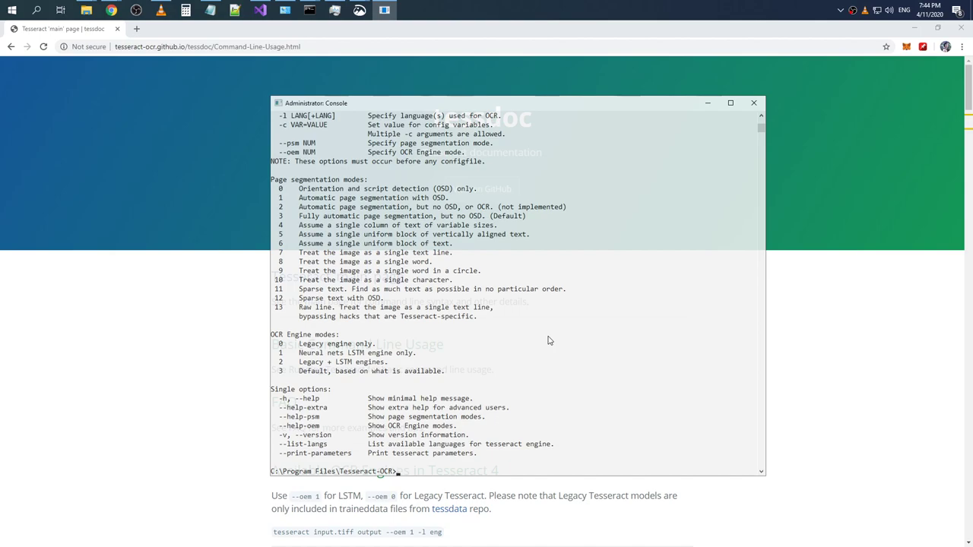
Run Tesseract on C:\Data\input2.png again with tessdata\eng.traineddata -l eng, and find the multilingual sample image on the tessdoc page
text(tesseract C:\Data\input2.png tessdata\eng.traineddata -l eng)
key(Return)
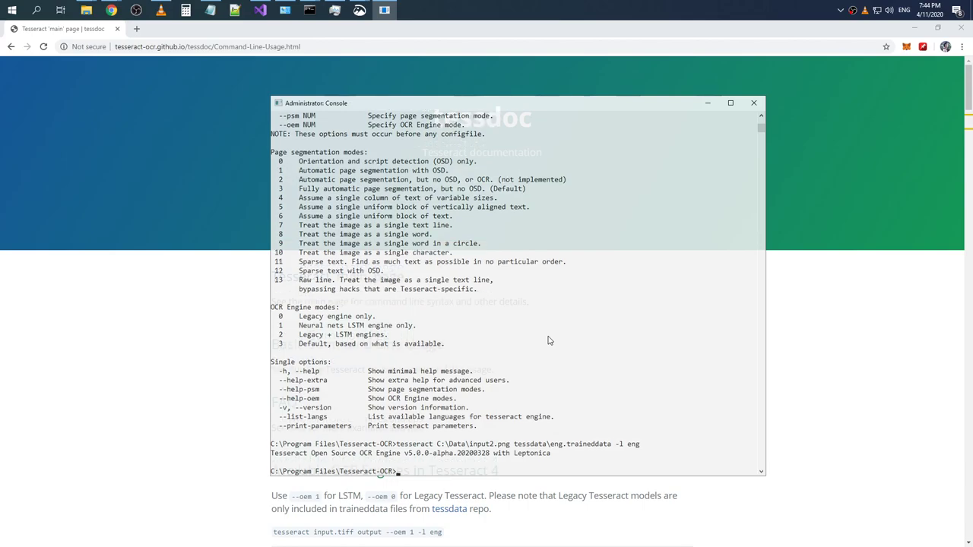
click(808, 212)
scroll(598, 289, down, 6)
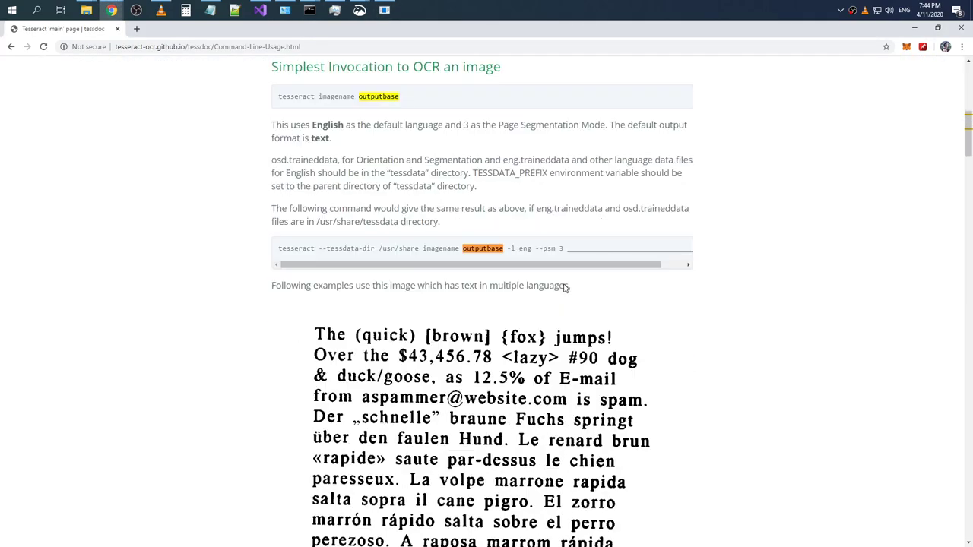
scroll(565, 285, down, 1)
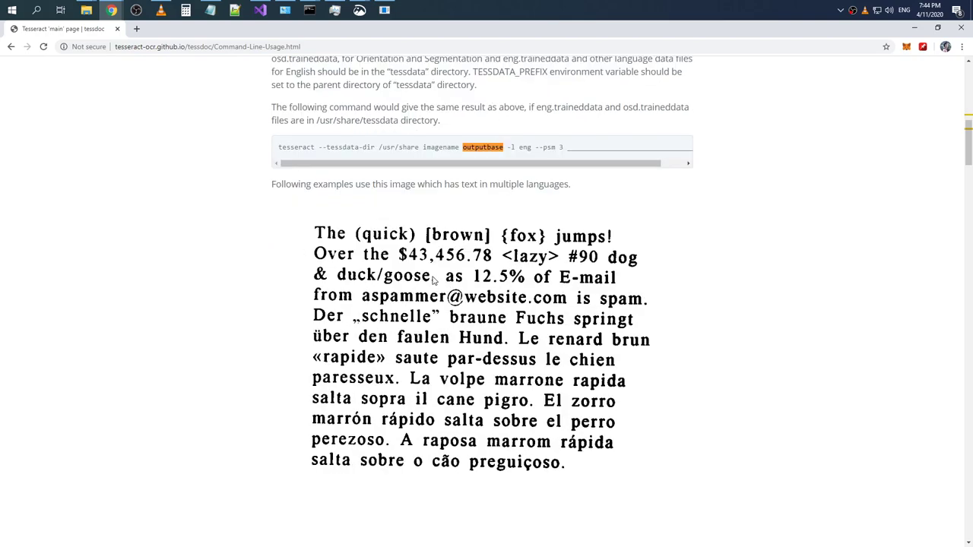
right_click(474, 306)
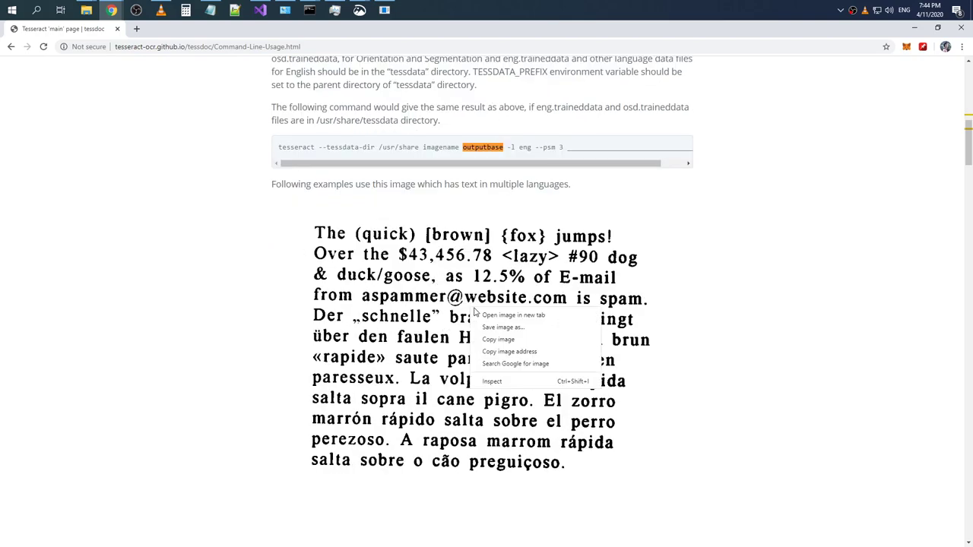
click(506, 340)
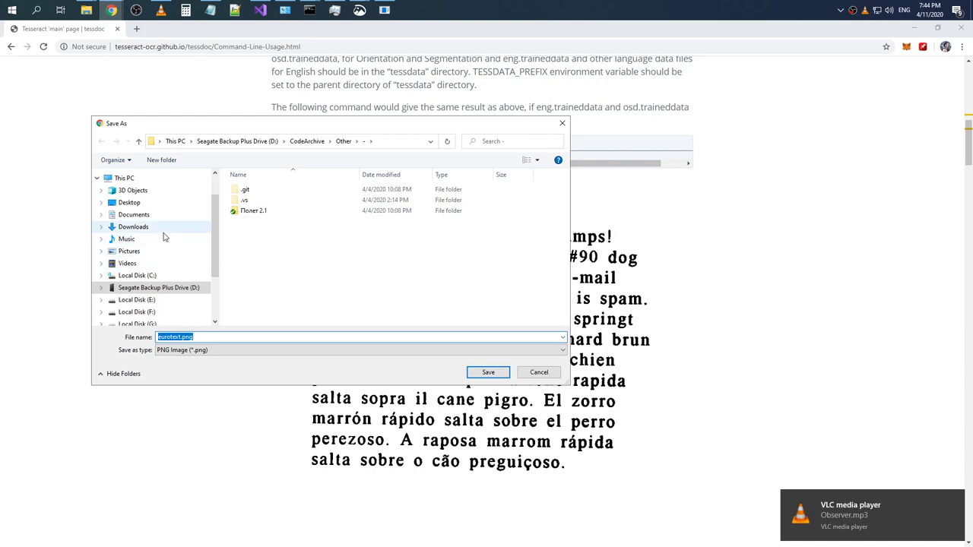
click(131, 275)
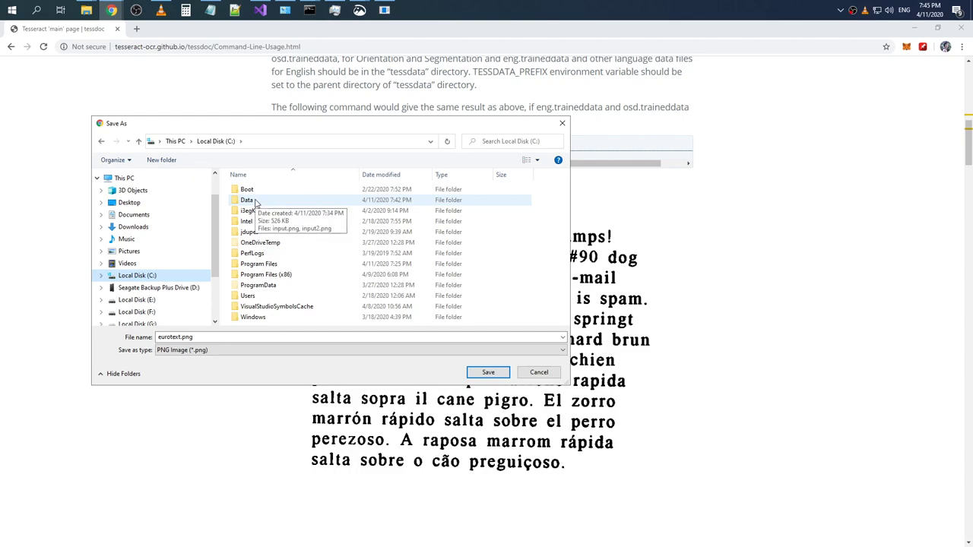
double_click(257, 201)
click(305, 219)
click(283, 337)
drag(413, 134, 527, 274)
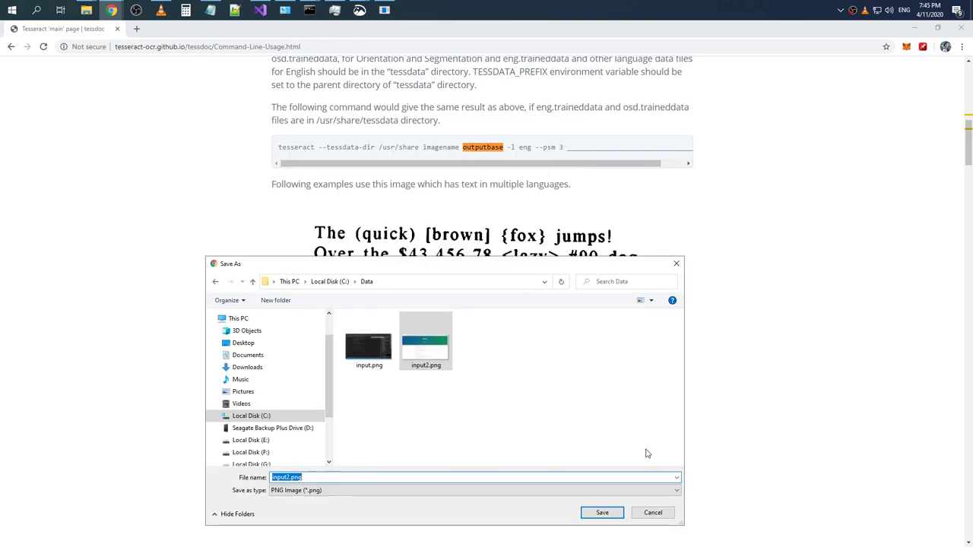
click(654, 512)
Save the multilingual sample image from the documentation page as eurotext.png in C:\Data
right_click(502, 309)
click(526, 326)
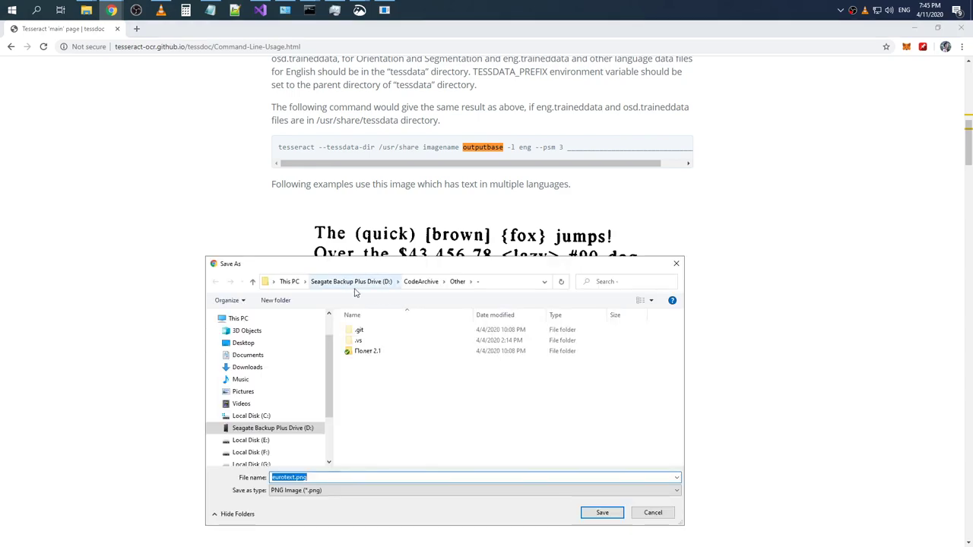
click(251, 415)
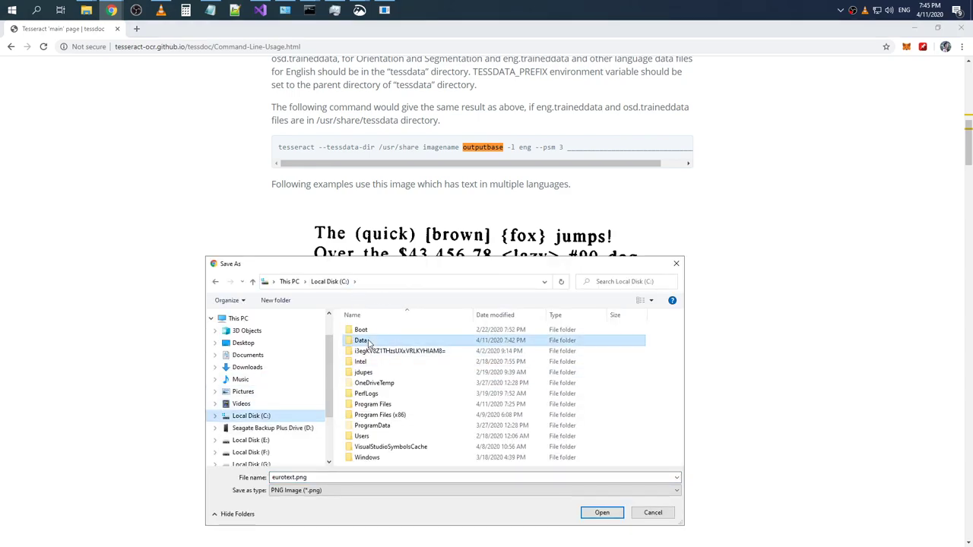
double_click(361, 340)
click(331, 476)
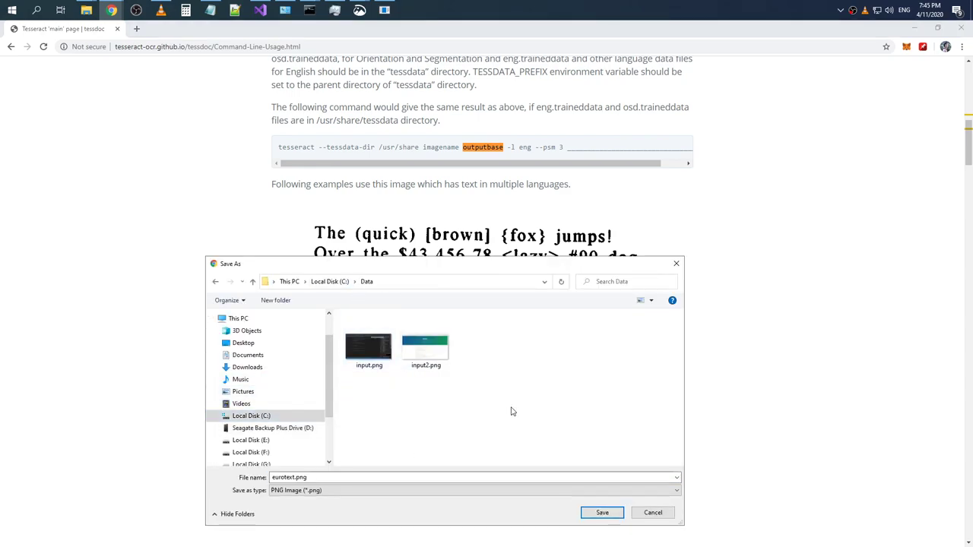
click(608, 514)
Switch to the console and run Tesseract on C:\Data\eurotext.png with tessdata\eng.traineddata and -l eng
key(alt+Tab)
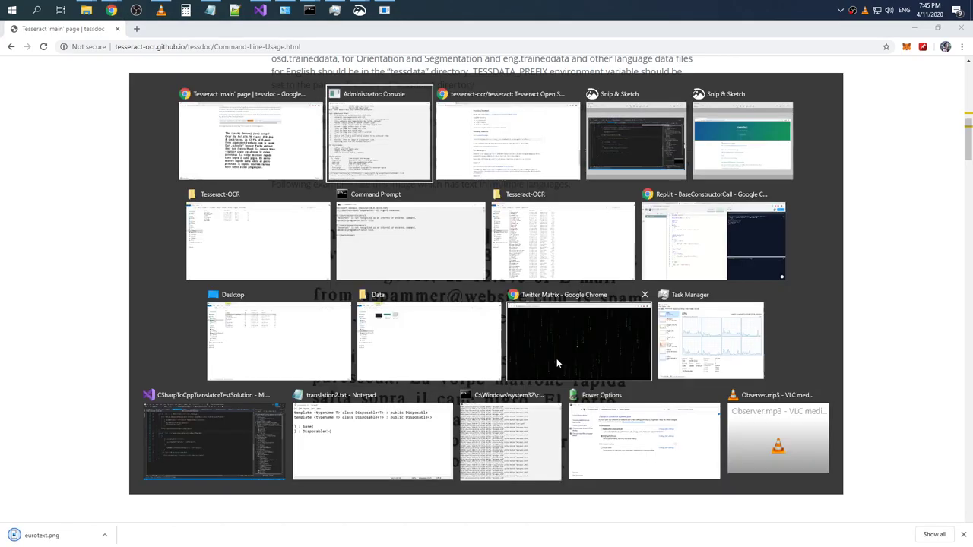
key(alt+Tab)
key(alt+Tab)
key(alt+Tab)
key(alt+Tab)
key(alt+Tab)
key(alt+Tab)
key(alt+Tab)
key(alt+Tab)
key(alt+Tab)
key(alt+Tab)
key(Up)
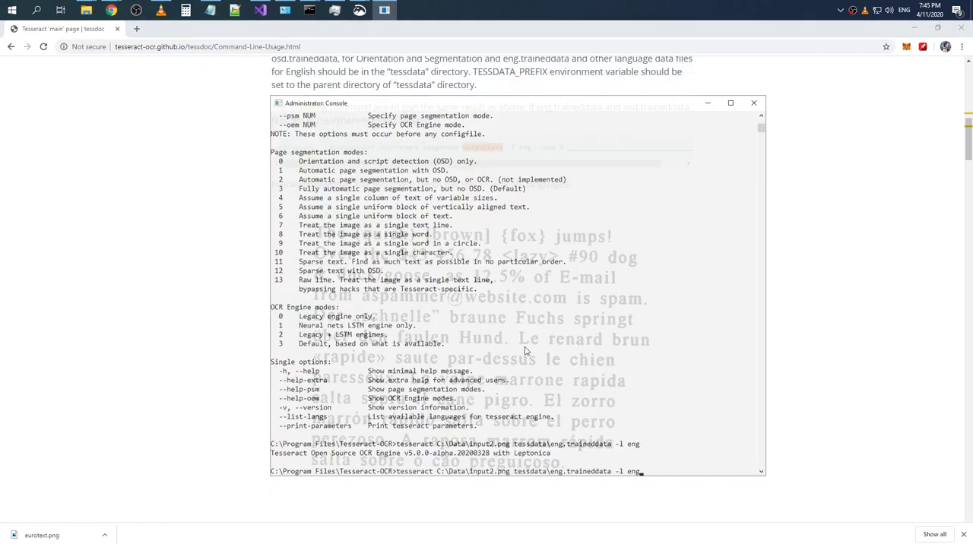
key(Left)
key(Left)
key(Left)
key(Left)
key(Left)
key(Left)
key(Left)
key(Left)
key(Left)
key(Left)
key(Left)
key(Left)
key(Left)
key(Left)
key(Left)
key(Left)
key(Left)
key(Left)
key(Left)
key(Left)
key(BackSpace)
key(BackSpace)
key(BackSpace)
key(BackSpace)
key(BackSpace)
key(BackSpace)
text(e)
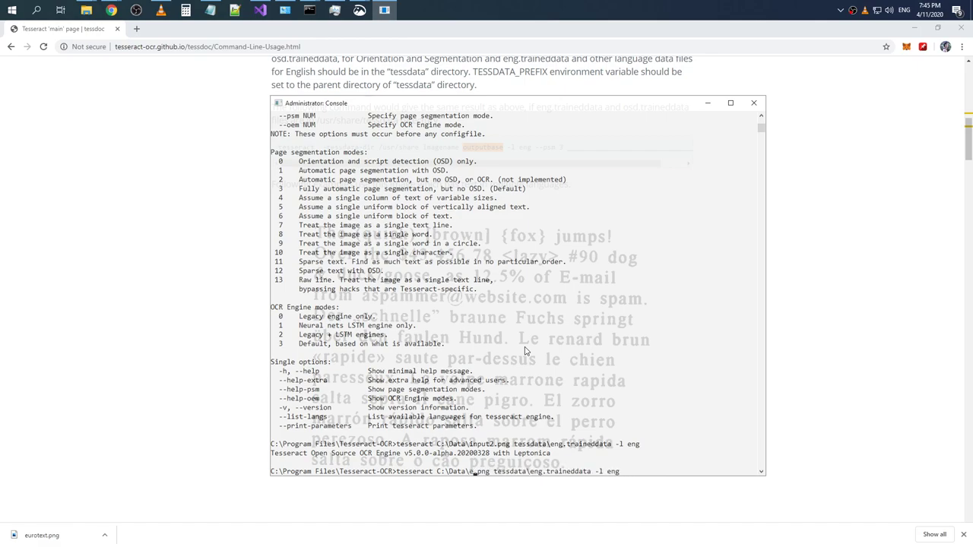
text(urotext)
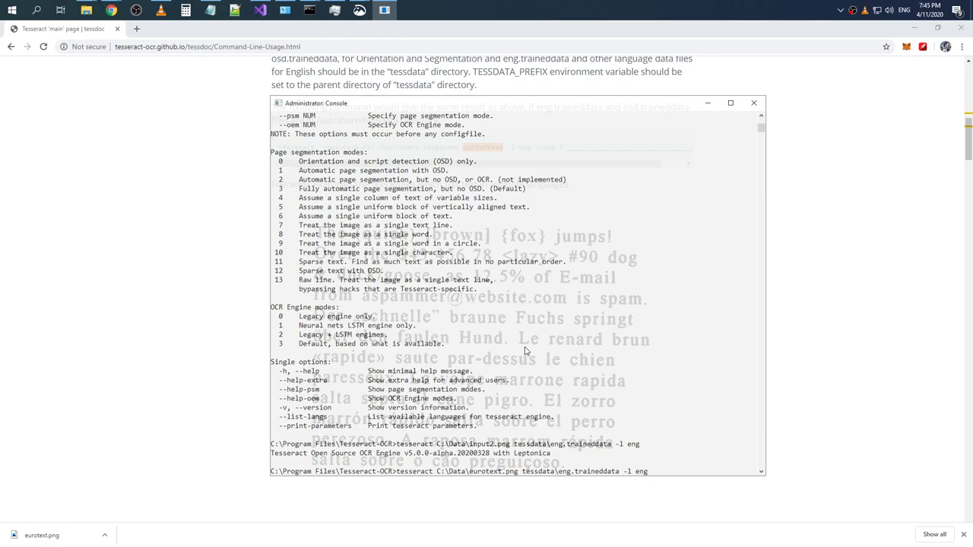
key(Return)
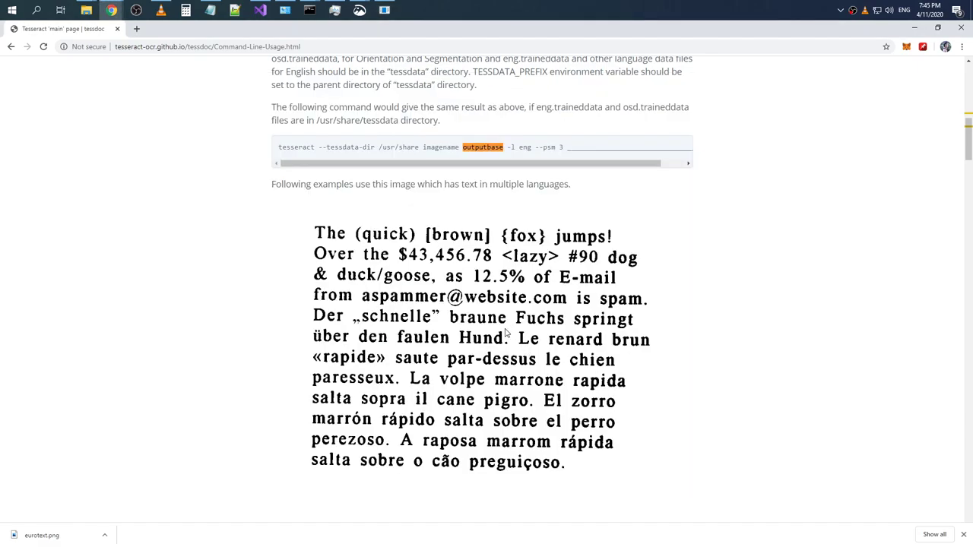
Check the sample image in the documentation and repeat the Tesseract command on eurotext.png
scroll(557, 293, up, 1)
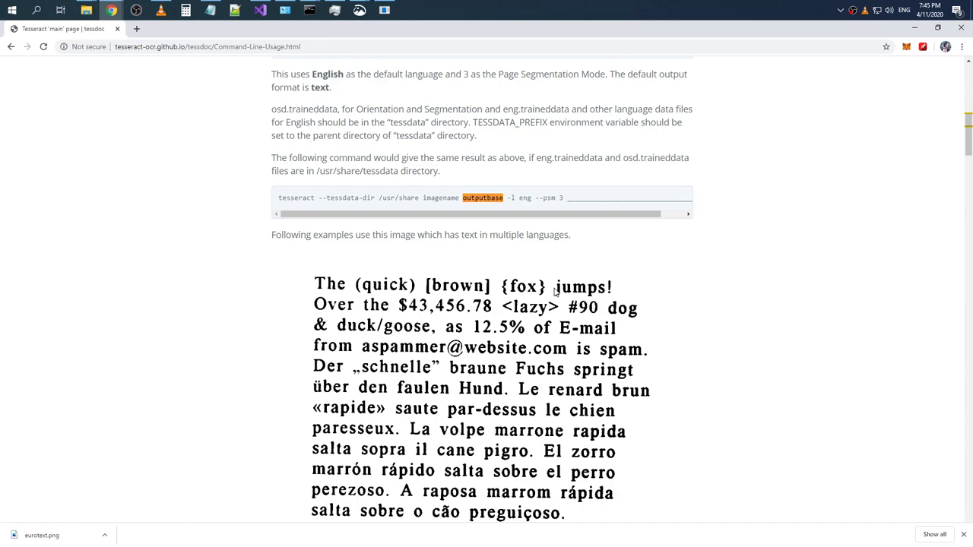
scroll(558, 292, down, 2)
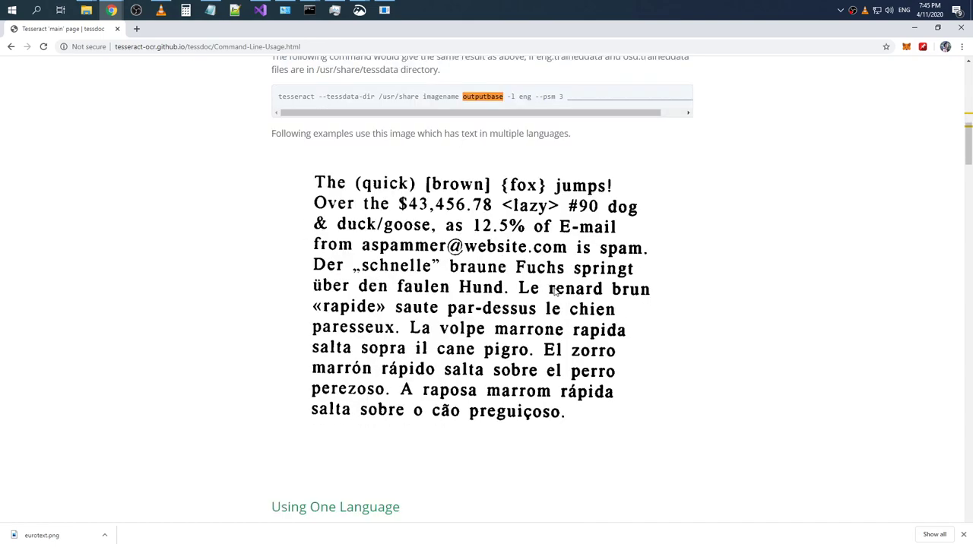
key(alt+Tab)
key(Up)
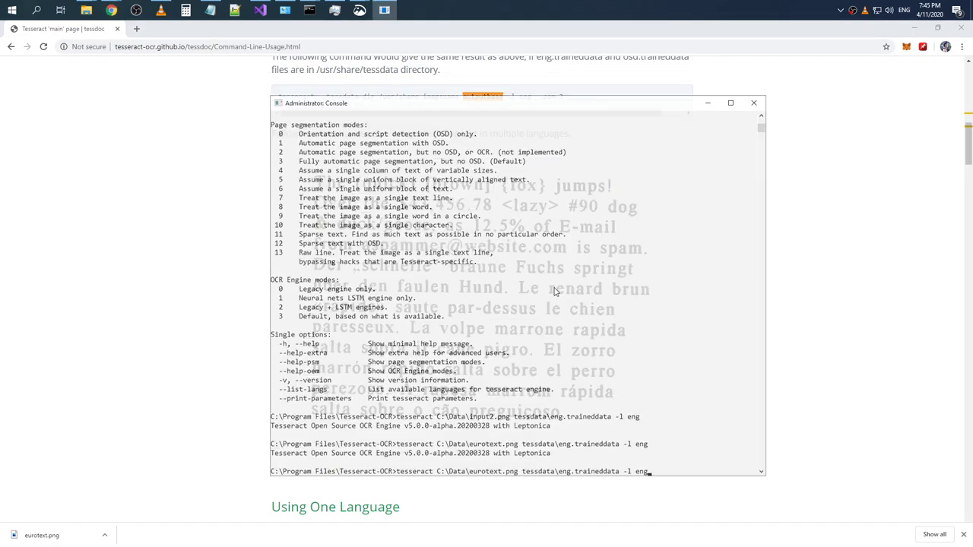
key(Return)
Return to the tessdoc page and examine its language, searchable PDF and HOCR output examples
key(alt+Tab)
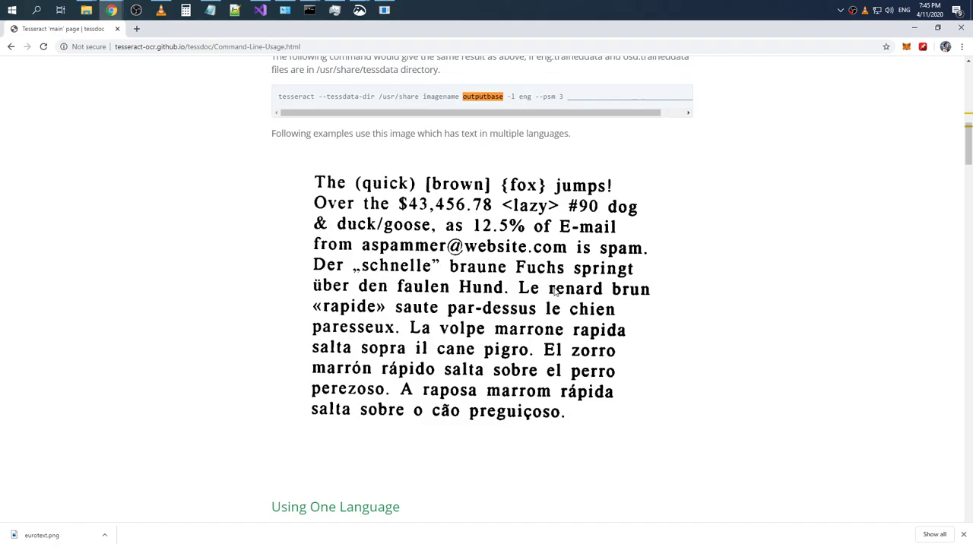
scroll(558, 289, down, 4)
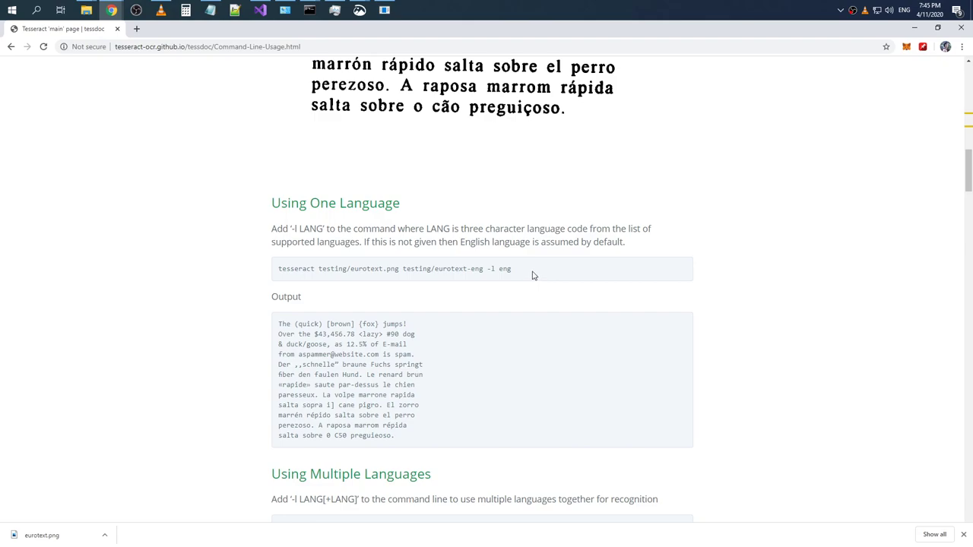
scroll(533, 276, down, 3)
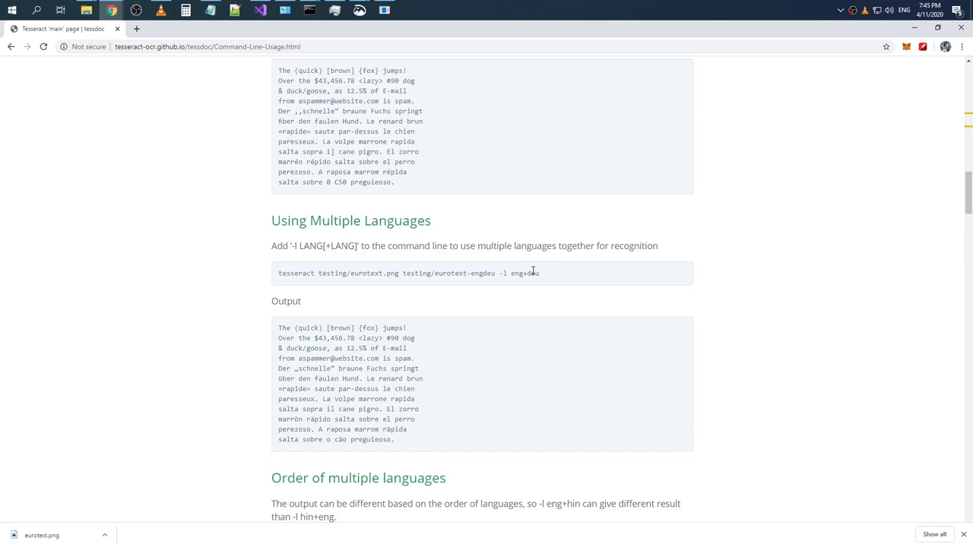
scroll(551, 275, down, 3)
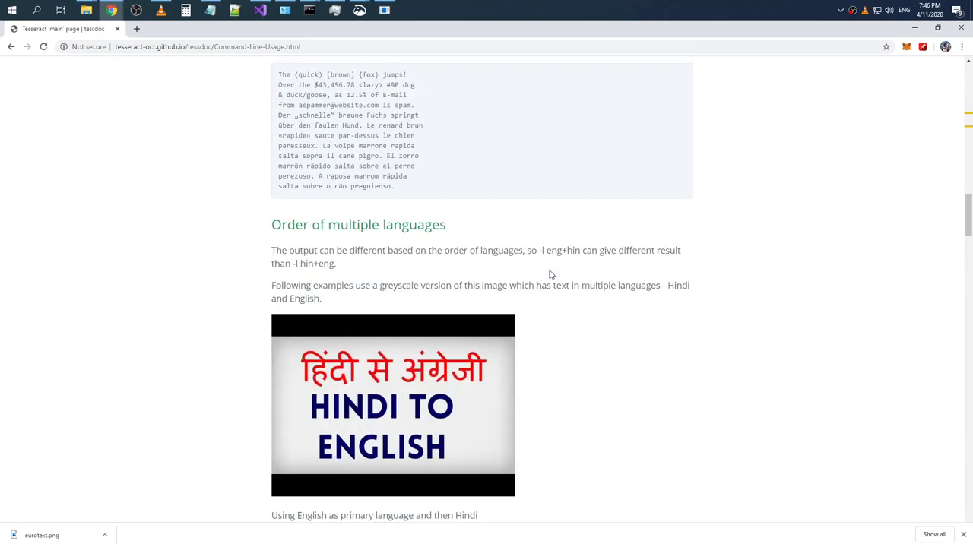
scroll(551, 274, down, 4)
scroll(551, 274, down, 3)
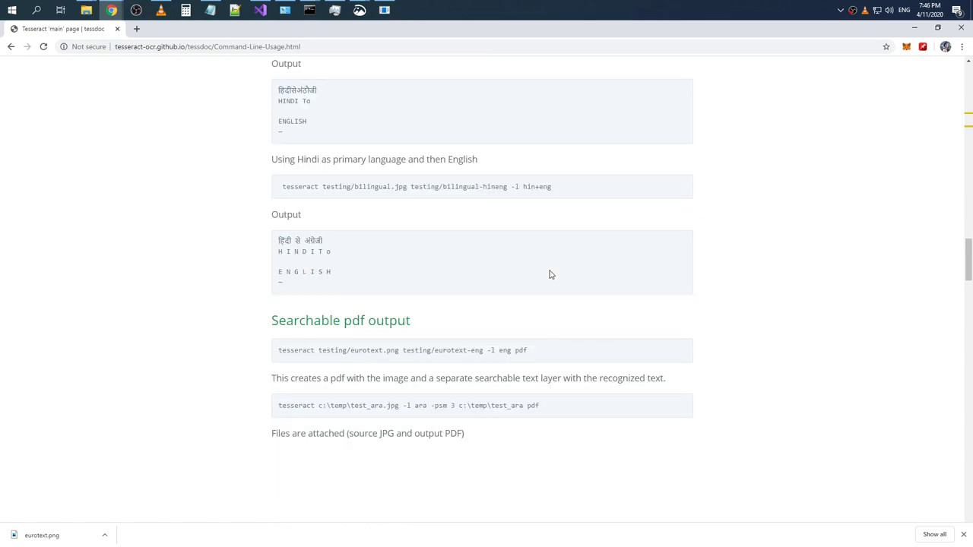
scroll(551, 275, up, 1)
scroll(551, 274, down, 12)
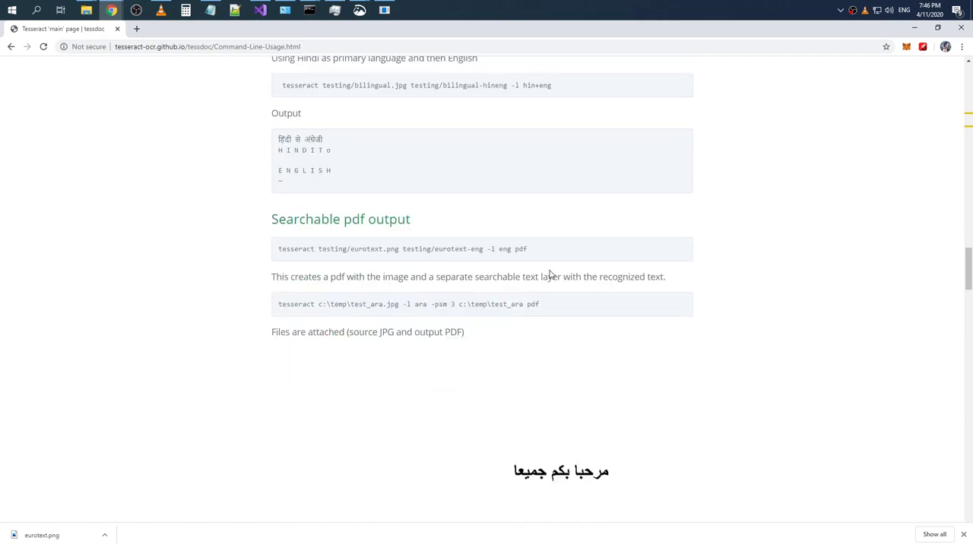
scroll(551, 275, up, 2)
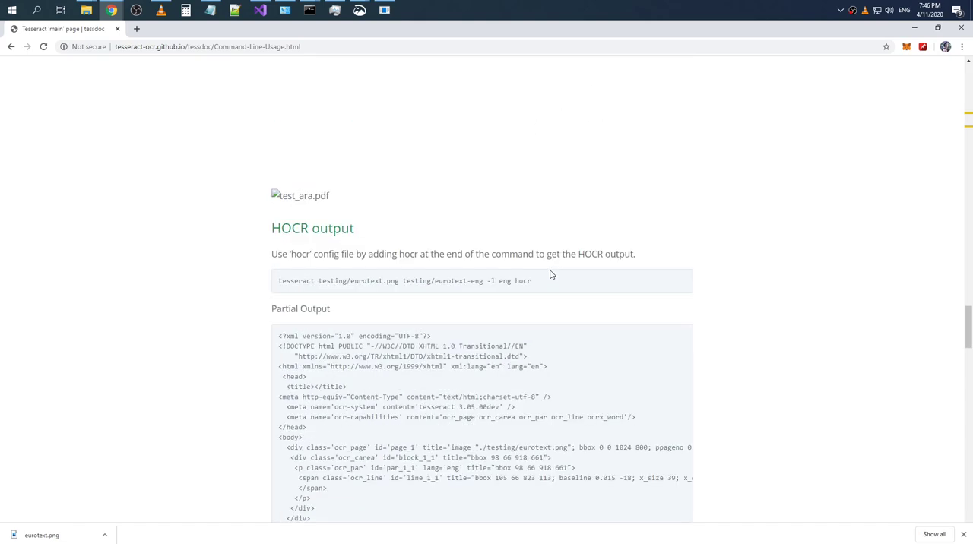
scroll(551, 275, up, 14)
scroll(551, 275, up, 15)
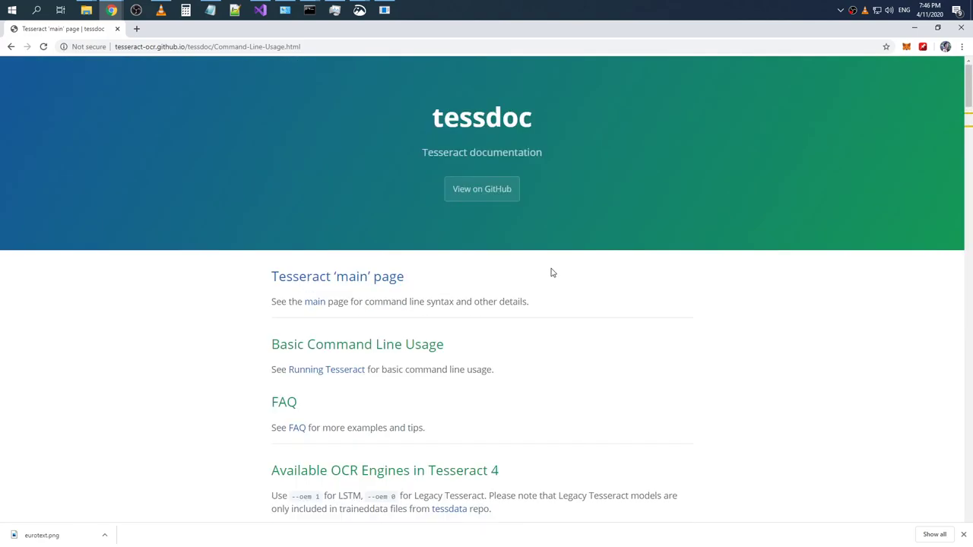
Read the "Simplest Invocation to OCR an image" section on the default segmentation mode and osd.traineddata
drag(968, 99, 969, 136)
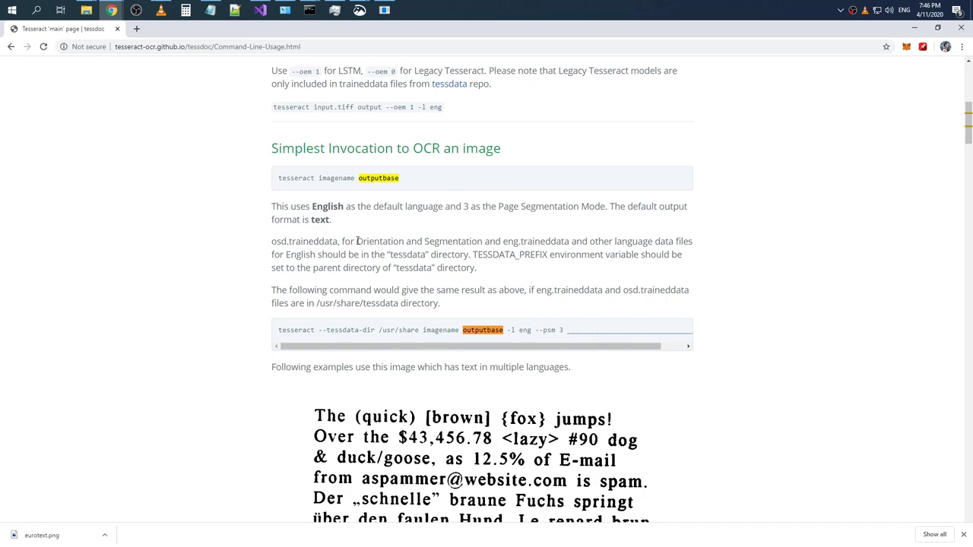
drag(344, 241, 482, 241)
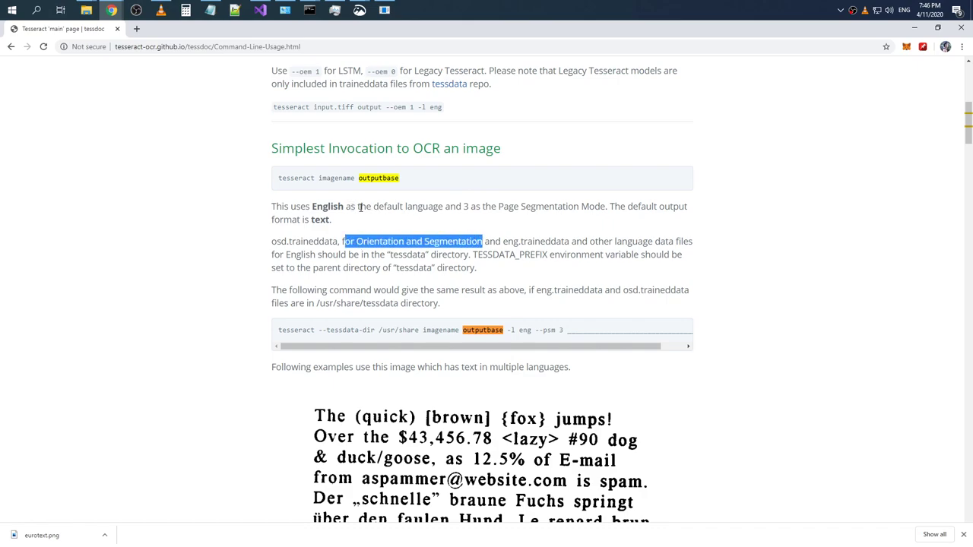
drag(456, 206, 660, 207)
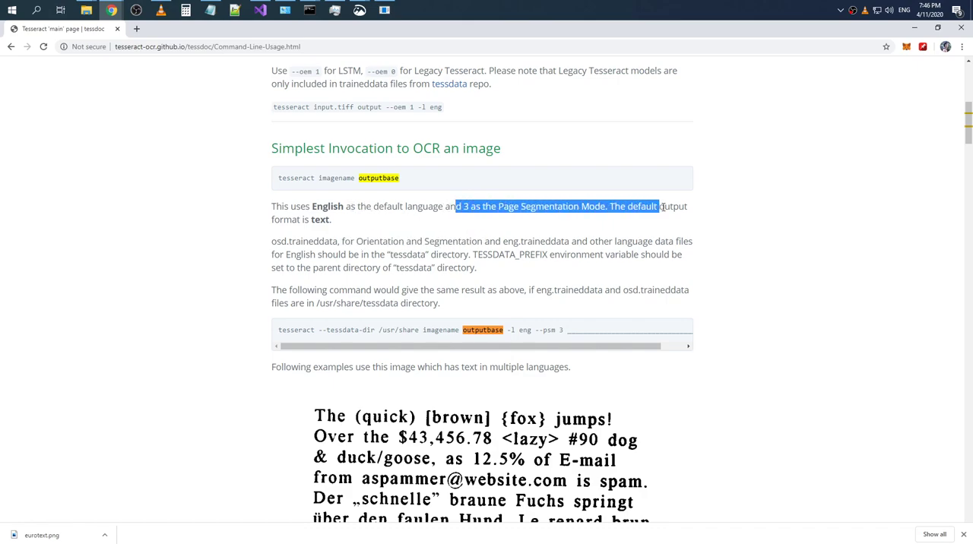
mouse_move(346, 225)
mouse_down()
mouse_move(280, 220)
mouse_move(341, 242)
mouse_up()
click(293, 242)
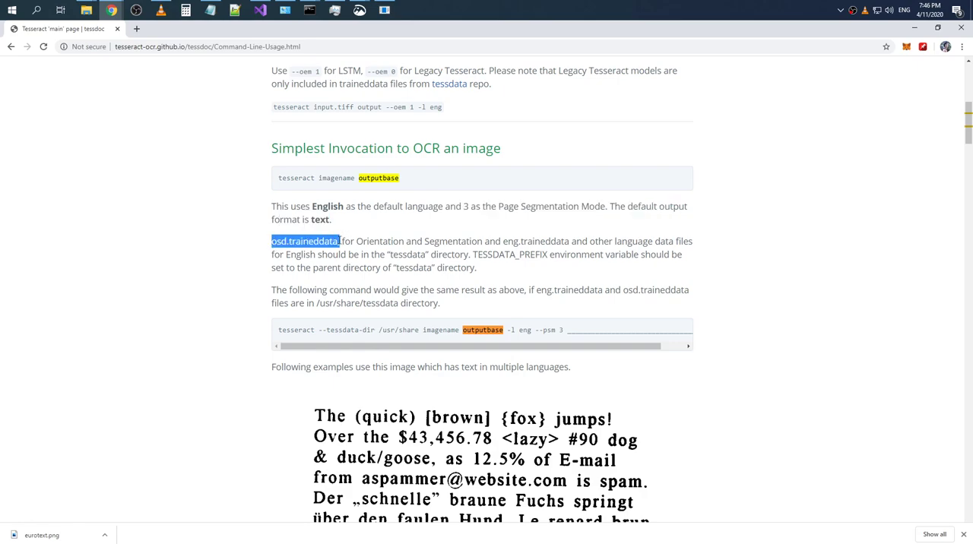
Switch to the Tesseract-OCR program folder in File Explorer and locate osd.traineddata in its tessdata subfolder
drag(340, 242, 382, 240)
click(386, 236)
key(alt+Tab)
key(alt+Tab)
key(alt+Tab)
key(Tab)
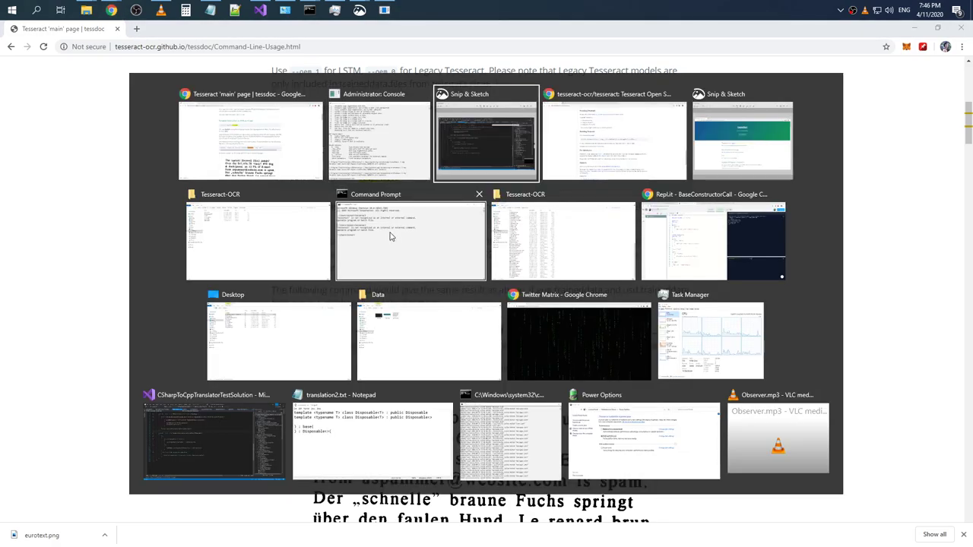
click(548, 232)
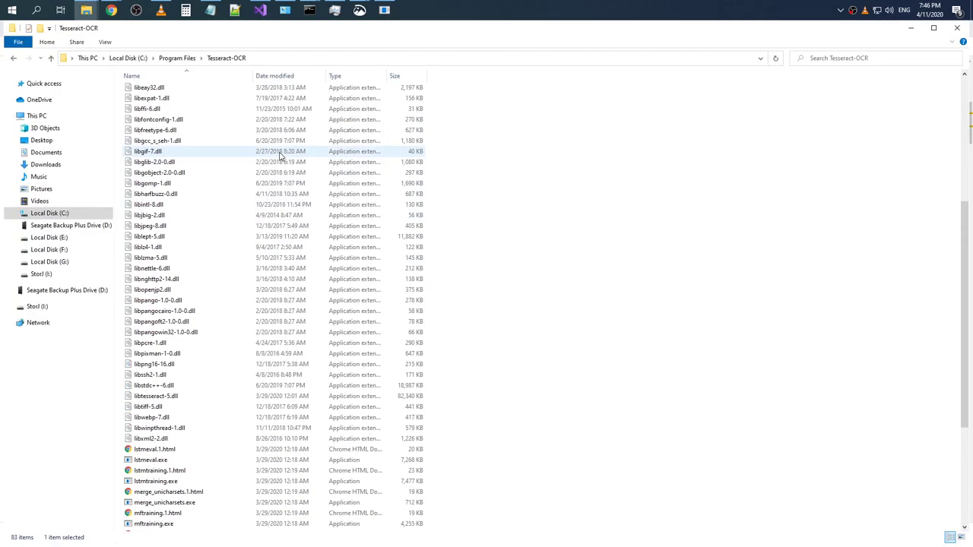
scroll(280, 155, up, 5)
double_click(174, 100)
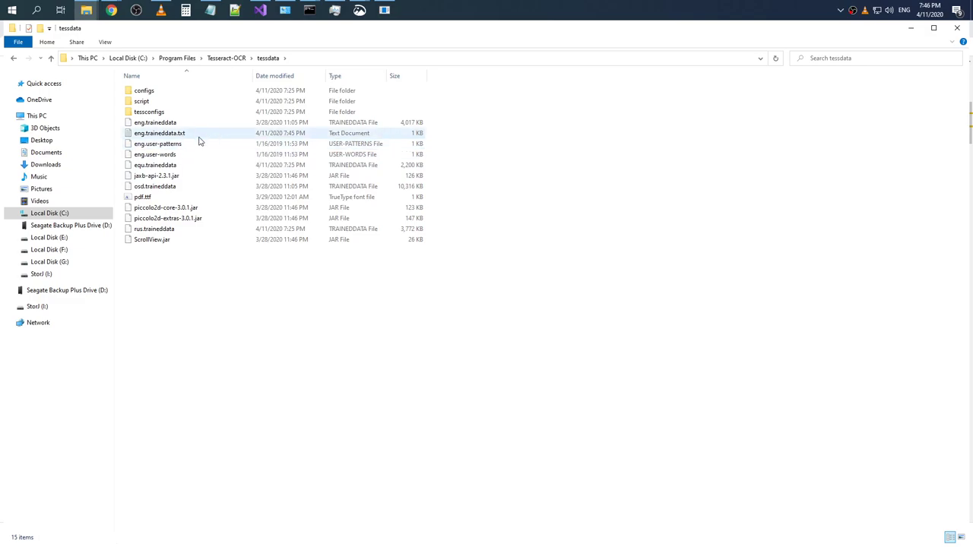
click(187, 186)
Switch to the console and run Tesseract on C:\Data\eurotext.png with tessdata\osd.traineddata and -l eng
key(alt+Tab)
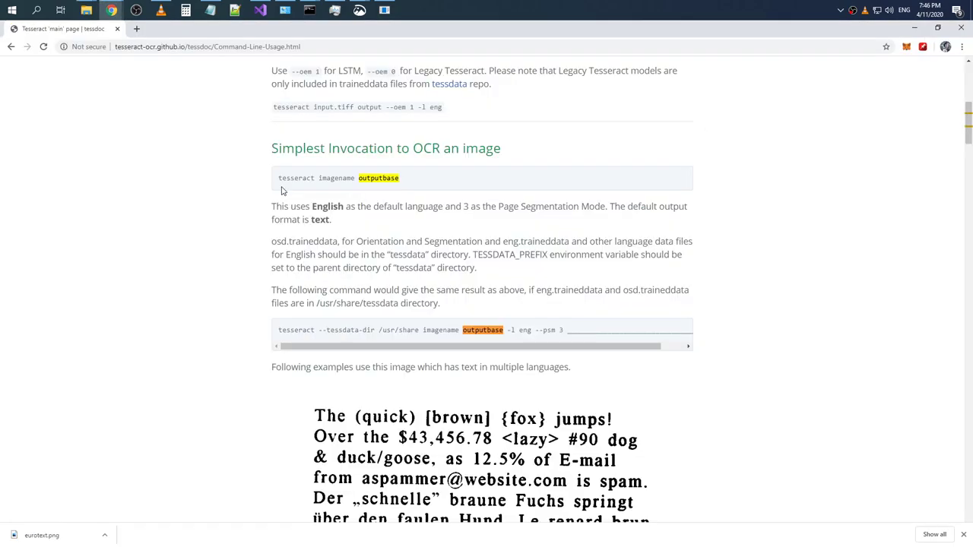
key(alt+Tab)
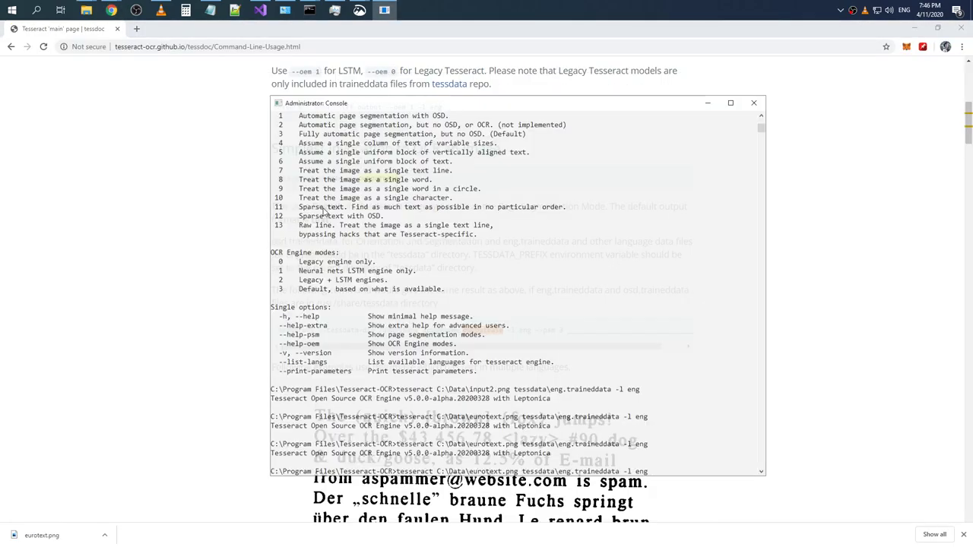
key(BackSpace)
key(BackSpace)
key(BackSpace)
text(osd)
key(Return)
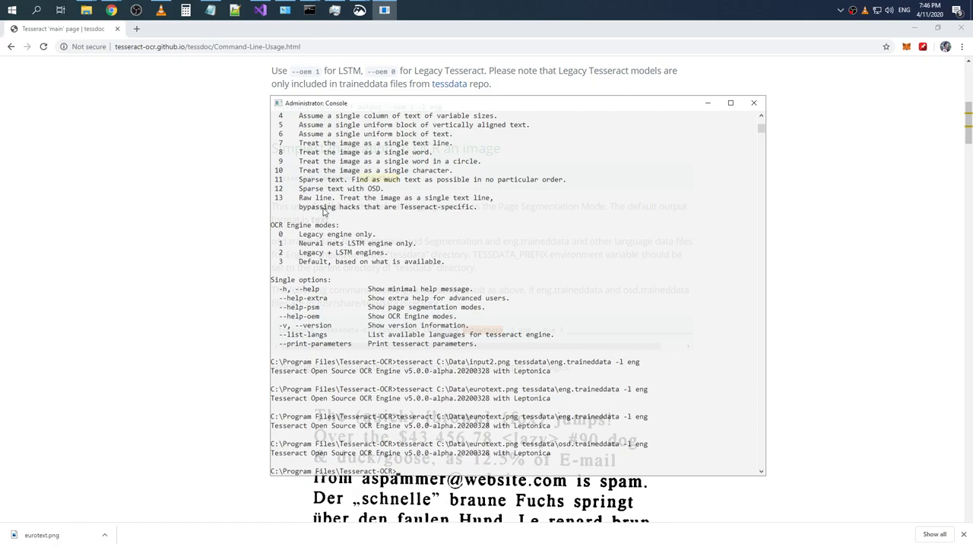
Open osd.traineddata.txt and eng.traineddata.txt from the tessdata folder in Notepad and compare their recognized text
key(alt+Tab)
key(alt+Tab)
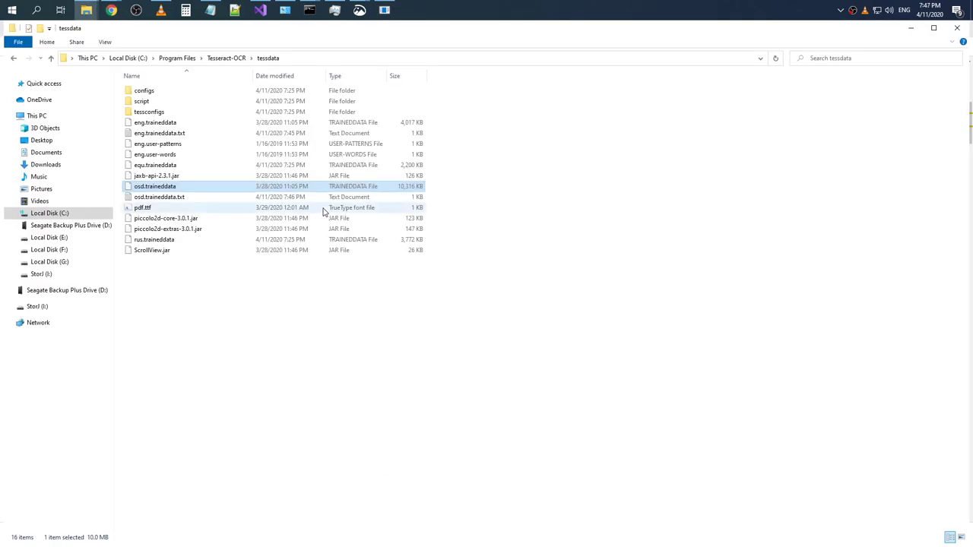
key(alt+Tab)
key(alt+Tab)
double_click(323, 197)
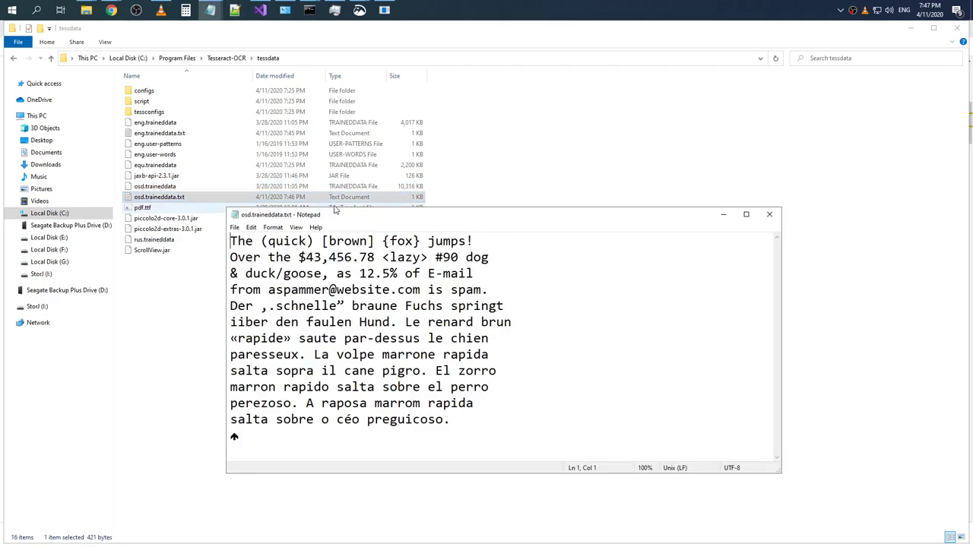
click(770, 214)
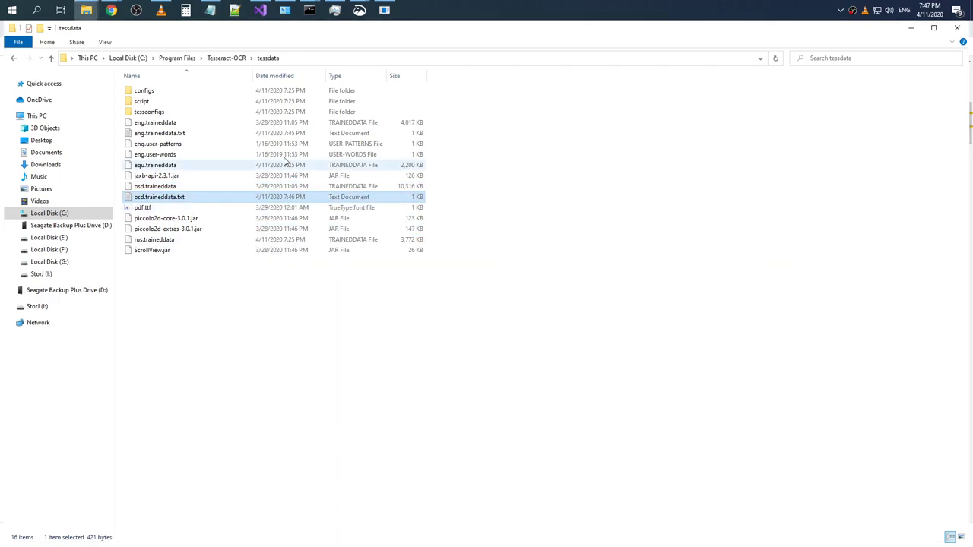
double_click(215, 135)
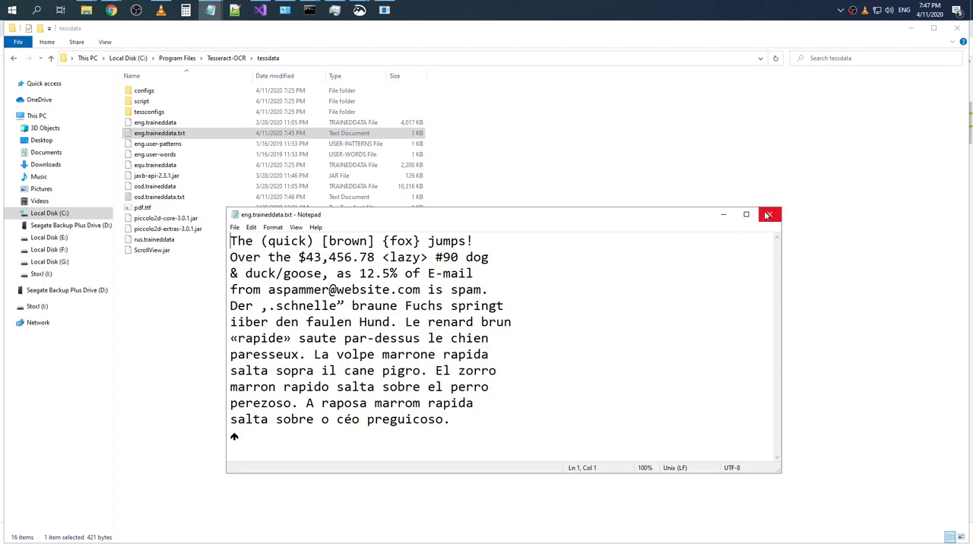
click(768, 215)
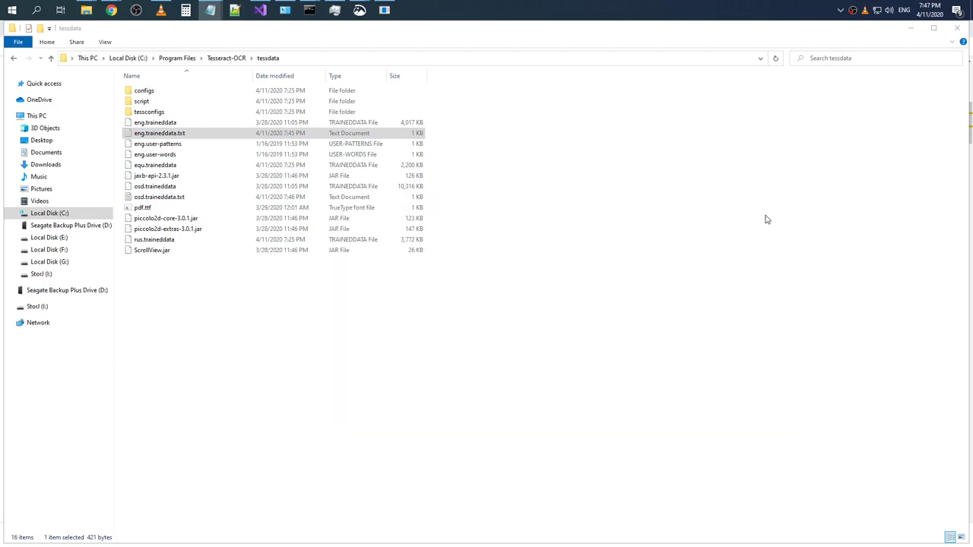
double_click(232, 197)
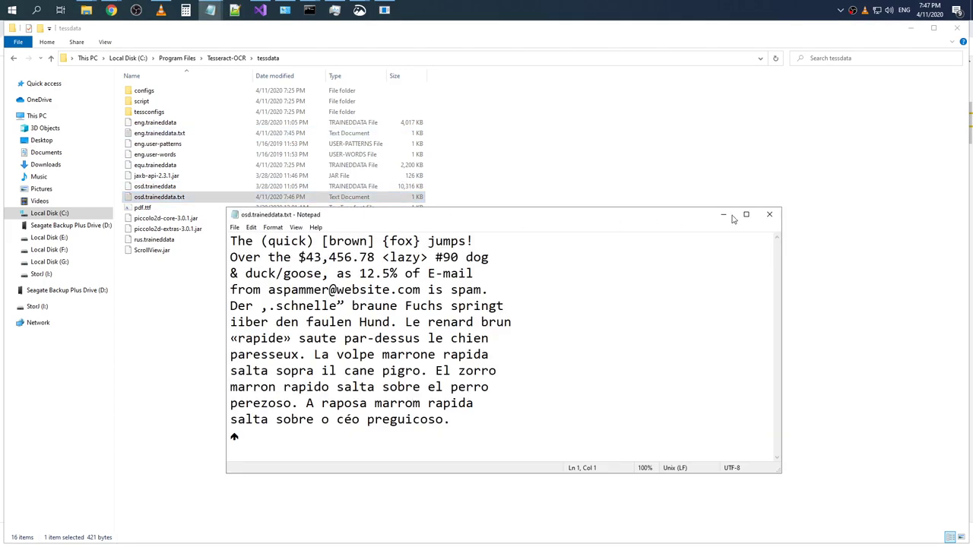
click(769, 215)
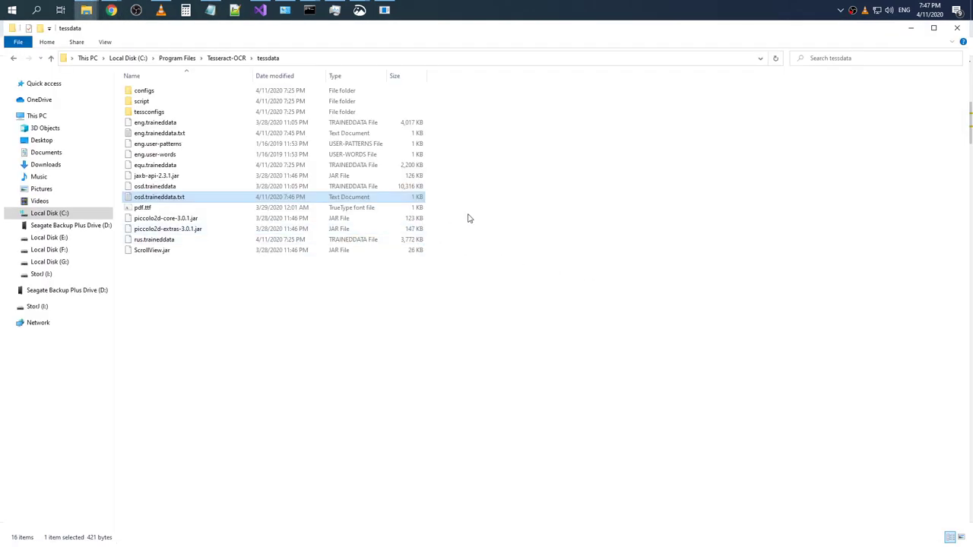
Delete the output files osd.traineddata.txt and eng.traineddata.txt from the tessdata folder
key(Delete)
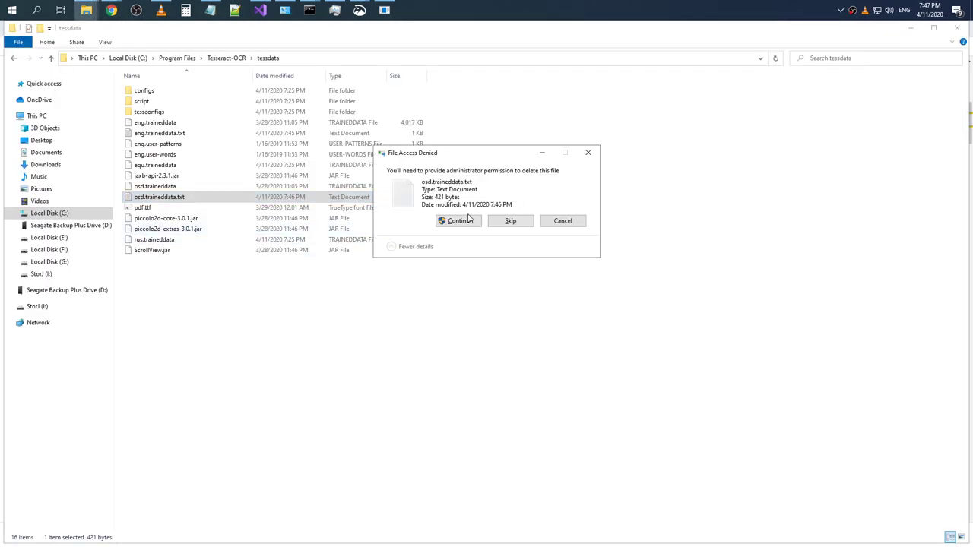
click(512, 222)
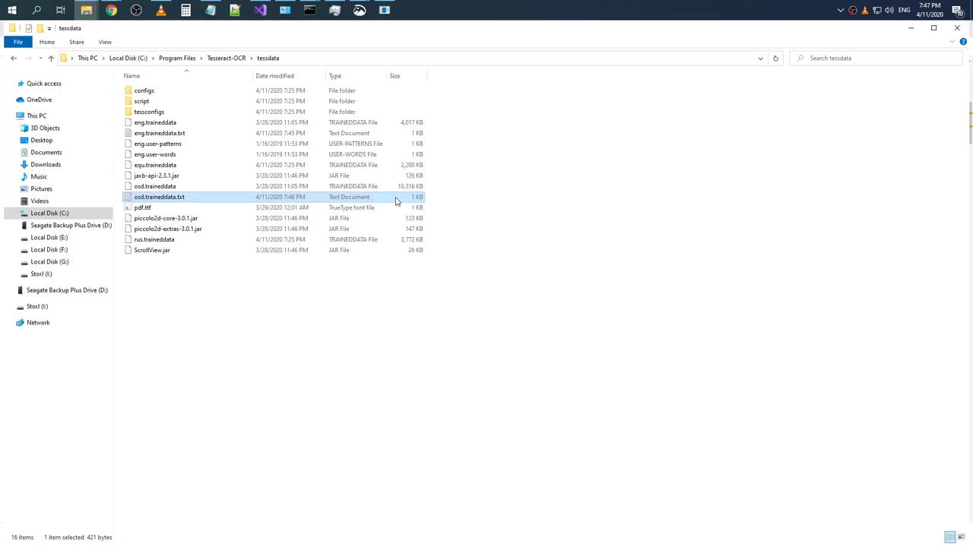
right_click(395, 199)
click(430, 401)
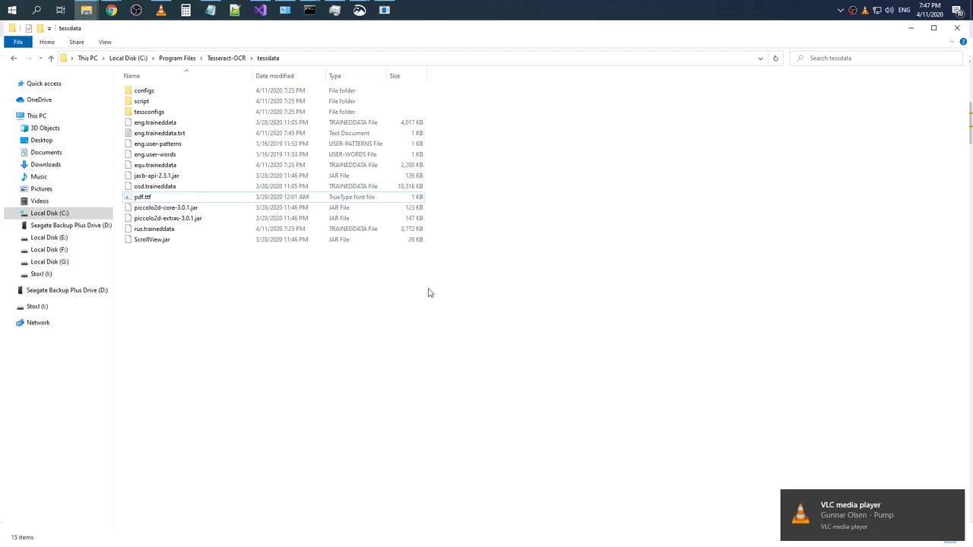
click(283, 133)
right_click(275, 129)
click(327, 329)
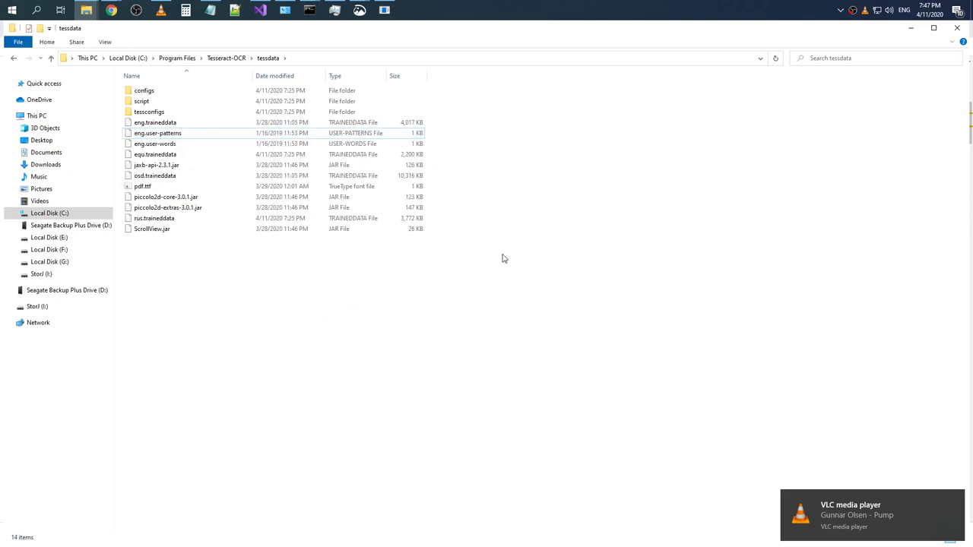
Rerun the osd.traineddata command on eurotext.png in the console and check the text in the new osd.traineddata.txt
key(alt+Tab)
key(Up)
key(Return)
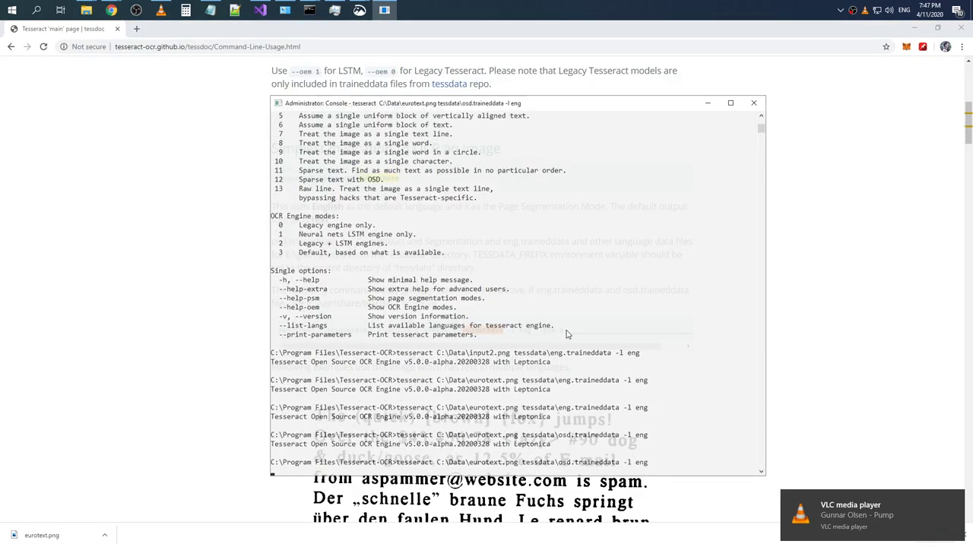
key(alt+Tab)
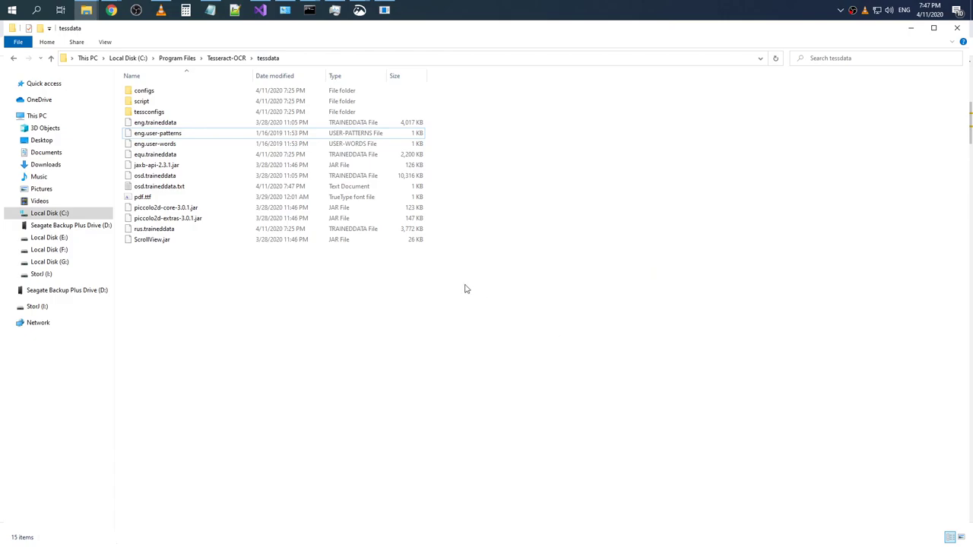
double_click(204, 186)
click(395, 323)
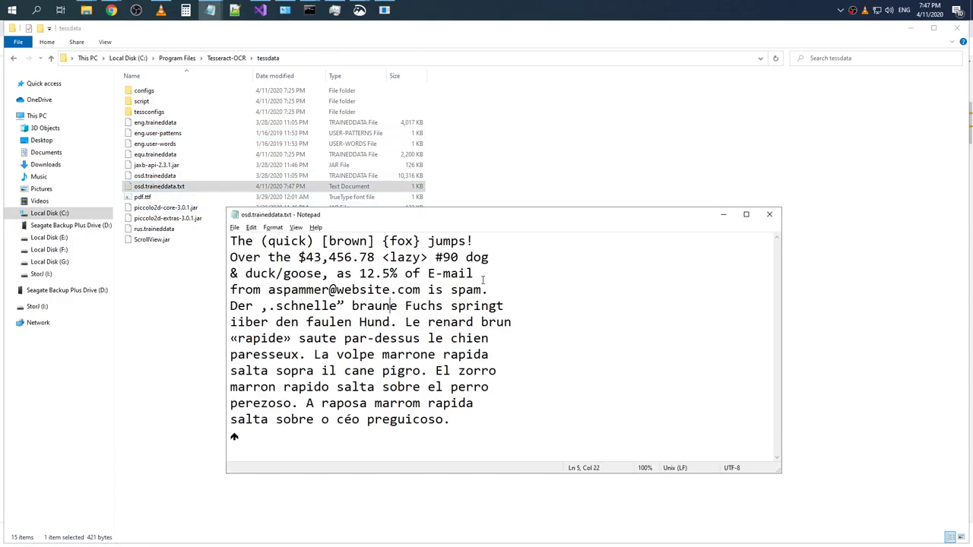
key(alt+F4)
Run Tesseract on C:\Data\input.png with tessdata\osd.traineddata and -l eng, and check the output text file
key(alt+Tab)
key(alt+Tab)
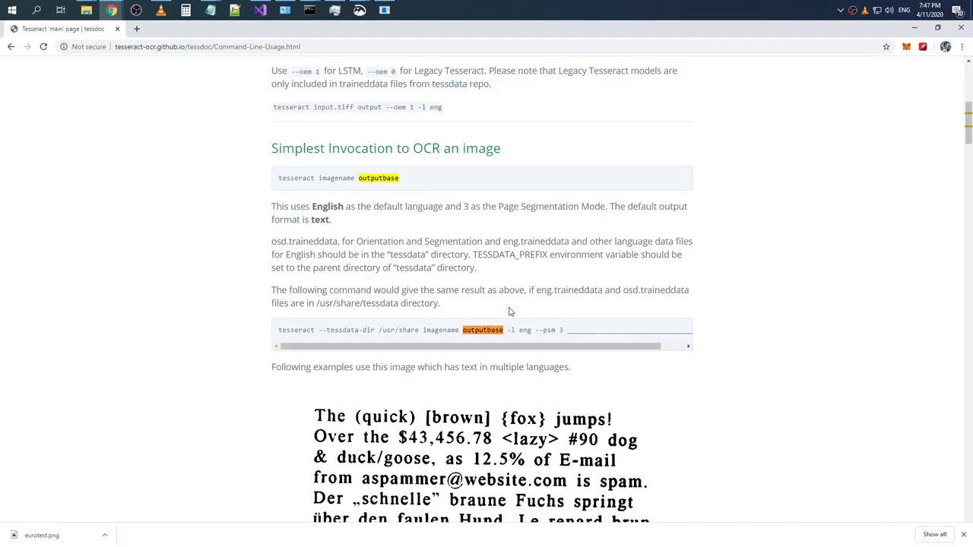
key(alt+Tab)
key(alt+Tab)
key(alt+Tab)
key(alt+Tab)
key(alt+Tab)
key(alt+Tab)
key(alt+Tab)
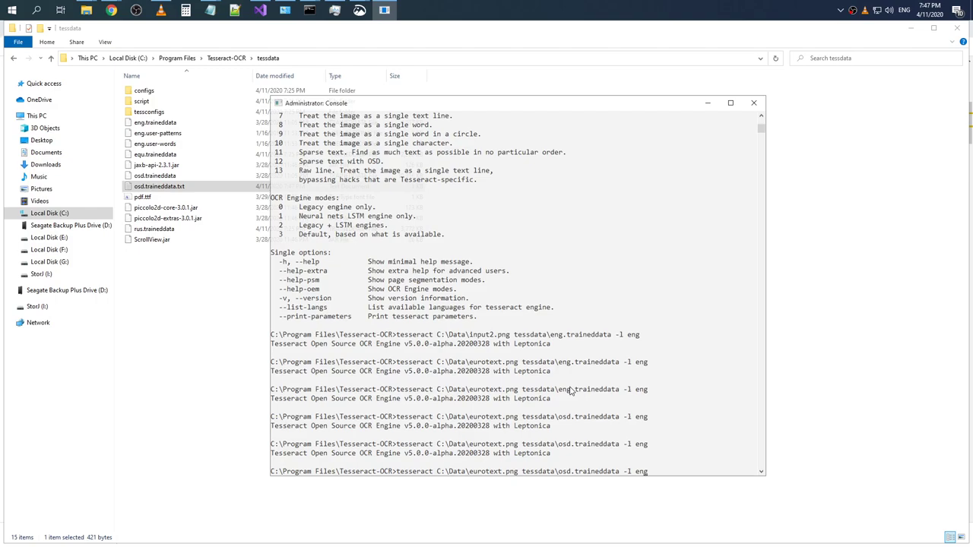
key(BackSpace)
key(BackSpace)
key(BackSpace)
key(BackSpace)
key(BackSpace)
key(BackSpace)
key(BackSpace)
key(BackSpace)
text(input)
key(Return)
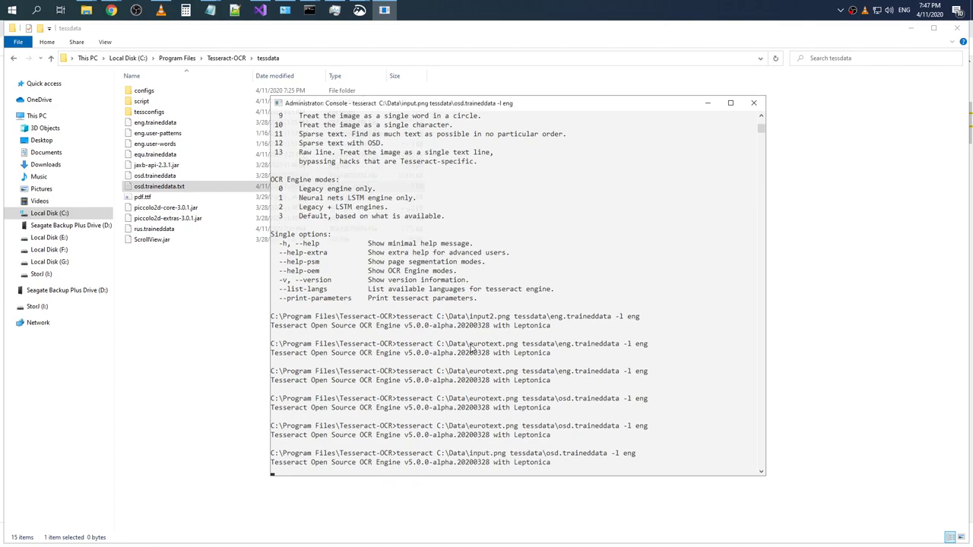
double_click(202, 187)
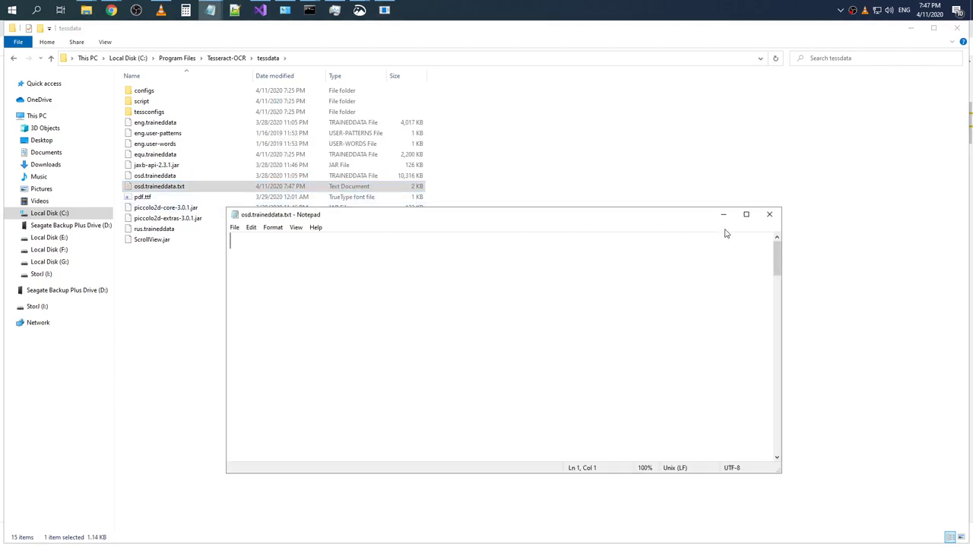
click(770, 214)
Run Tesseract on C:\Data\input2.png with tessdata\osd.traineddata and -l eng, and return to the tessdata folder
key(Up)
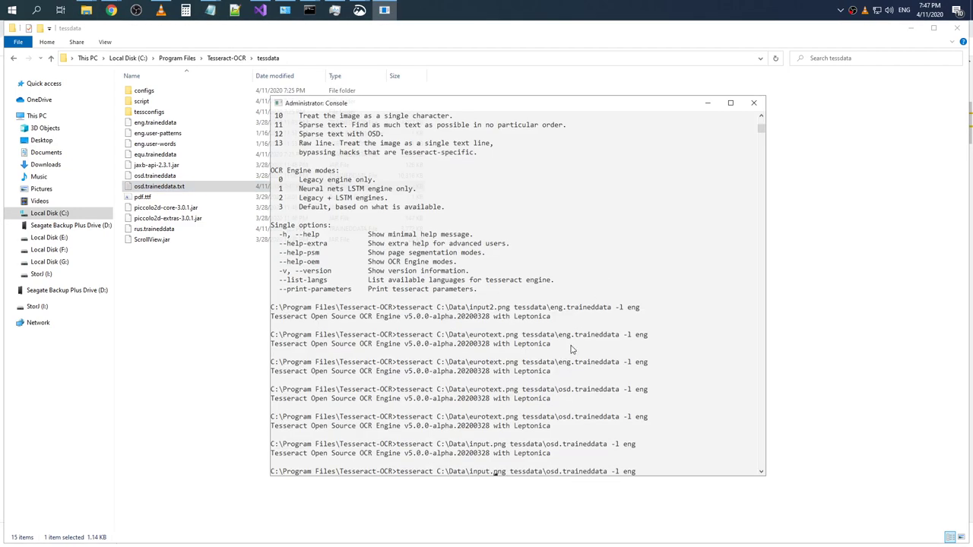
key(Return)
key(alt+Tab)
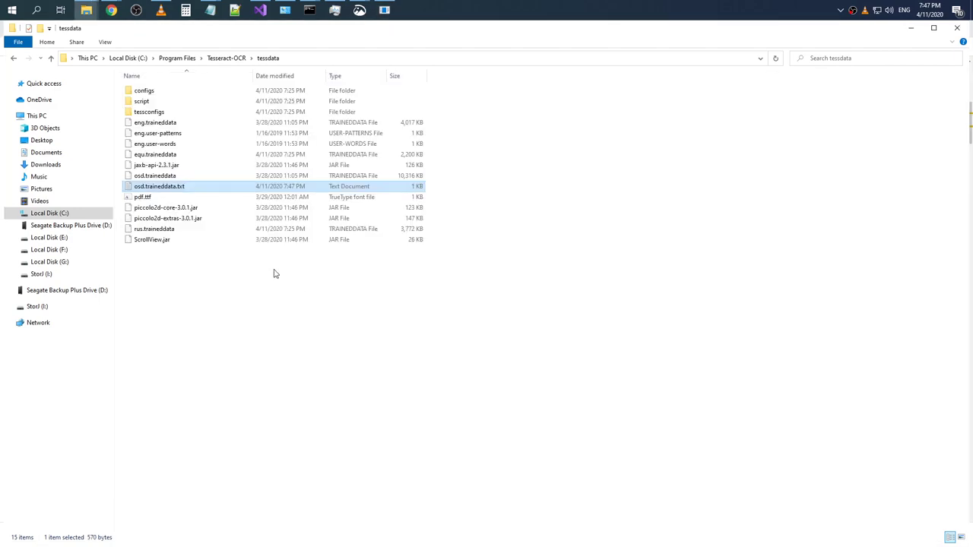
Open osd.traineddata.txt in a maximized Notepad window and review the text recognized from input2.png
double_click(181, 187)
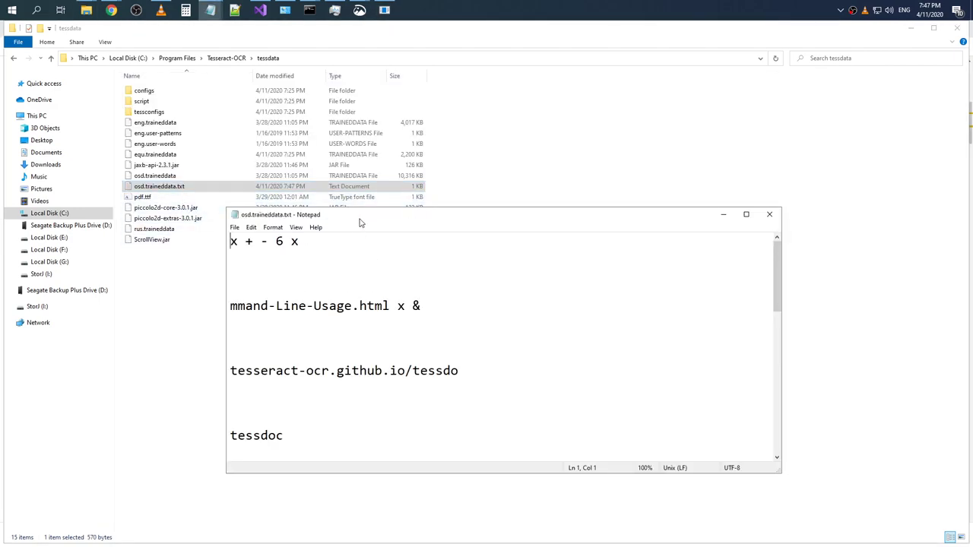
double_click(361, 214)
scroll(350, 206, down, 4)
click(256, 236)
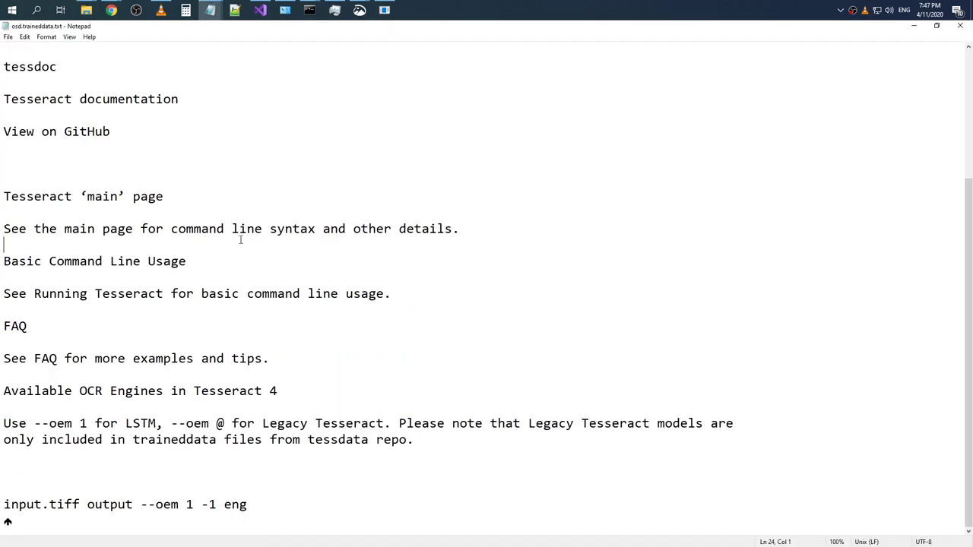
click(150, 229)
mouse_move(5, 196)
mouse_down()
mouse_move(226, 325)
mouse_move(325, 424)
mouse_move(404, 437)
mouse_move(300, 498)
mouse_move(41, 261)
mouse_move(8, 179)
mouse_up()
click(344, 508)
click(89, 206)
scroll(165, 304, up, 4)
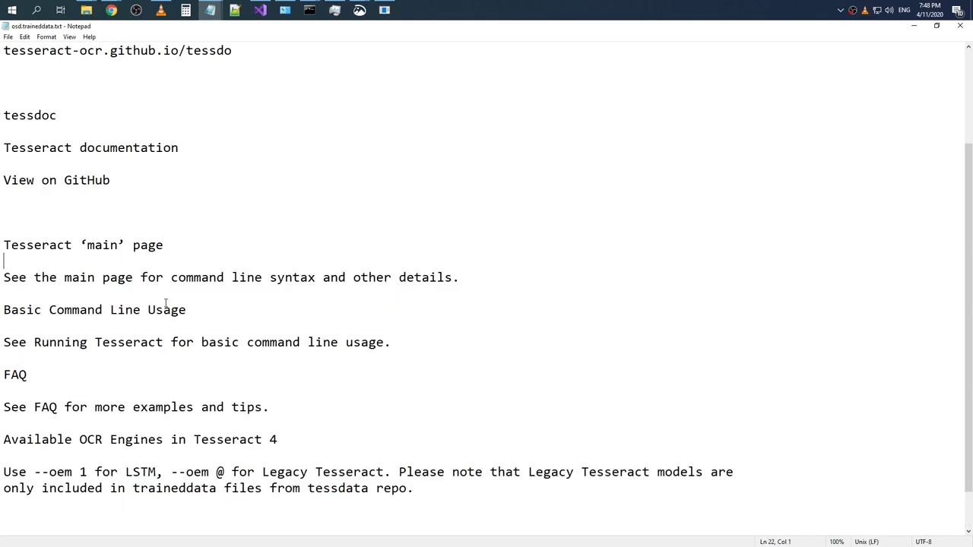
drag(232, 180, 22, 156)
click(11, 148)
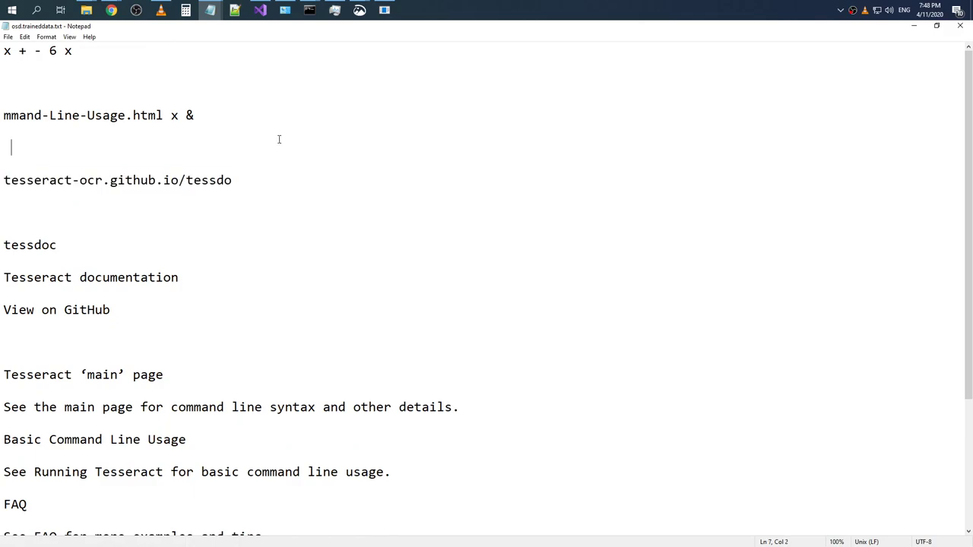
click(960, 26)
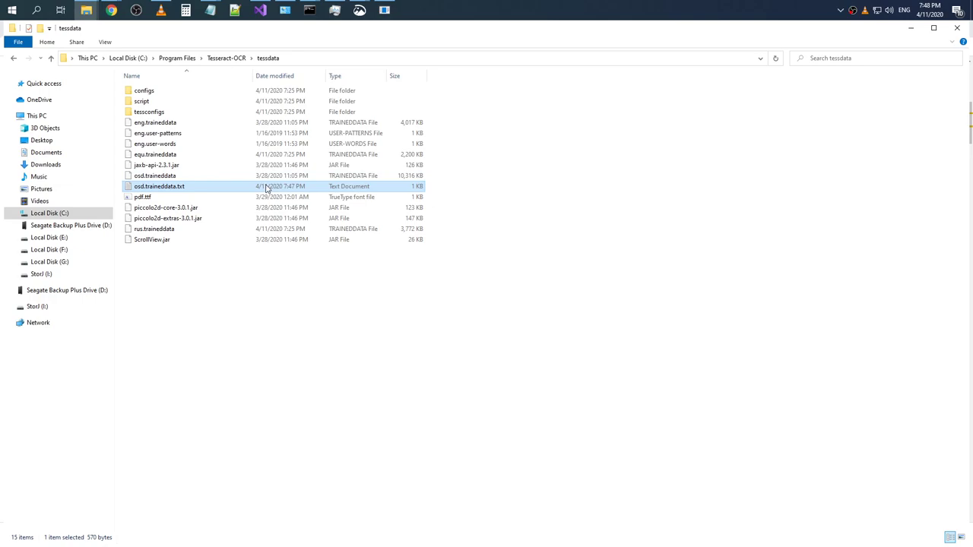
Try to run Tesseract on C:\Data\input1.png with tessdata\osd.traineddata and -l eng in the console
key(alt+Tab)
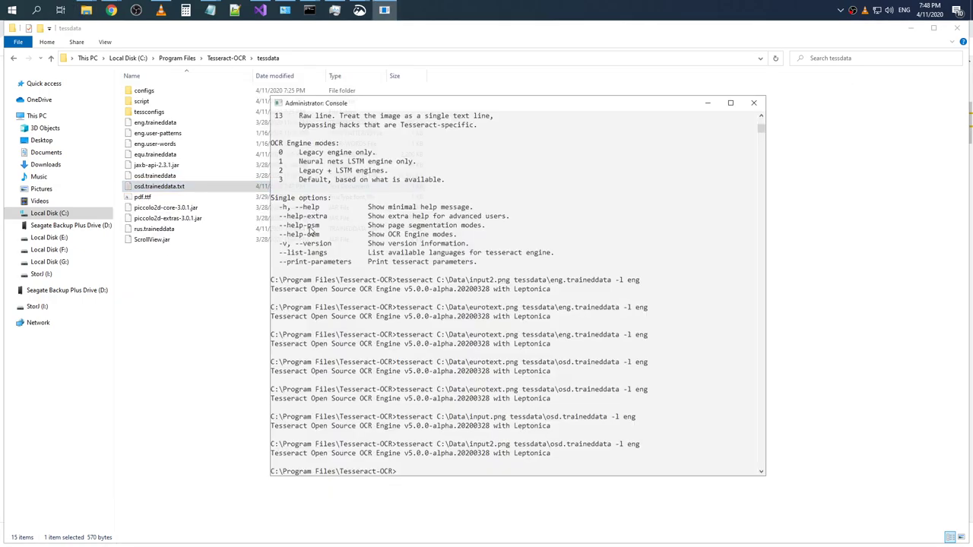
key(alt+Tab)
key(Up)
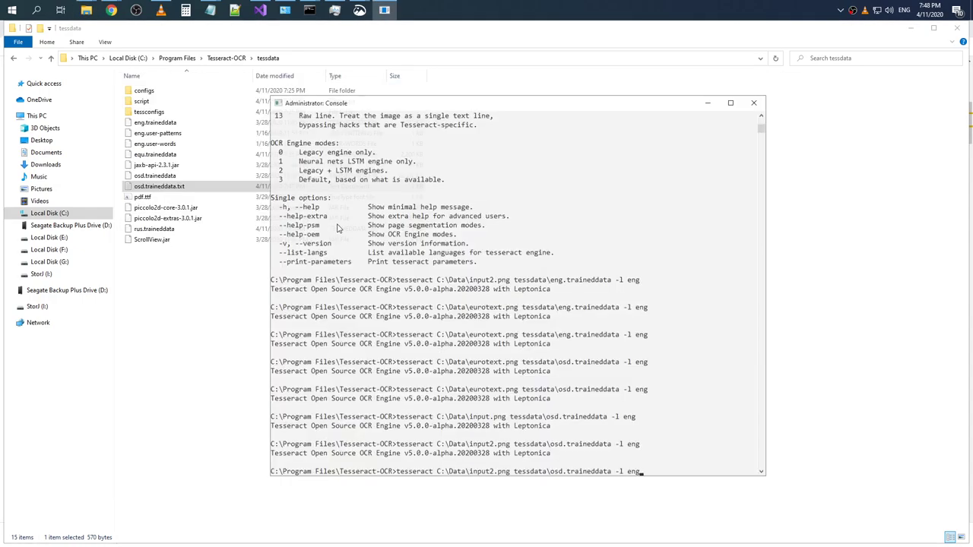
key(BackSpace)
text(1)
key(Return)
Correct the image path in the last command to C:\Data\input.png and run Tesseract again
key(Up)
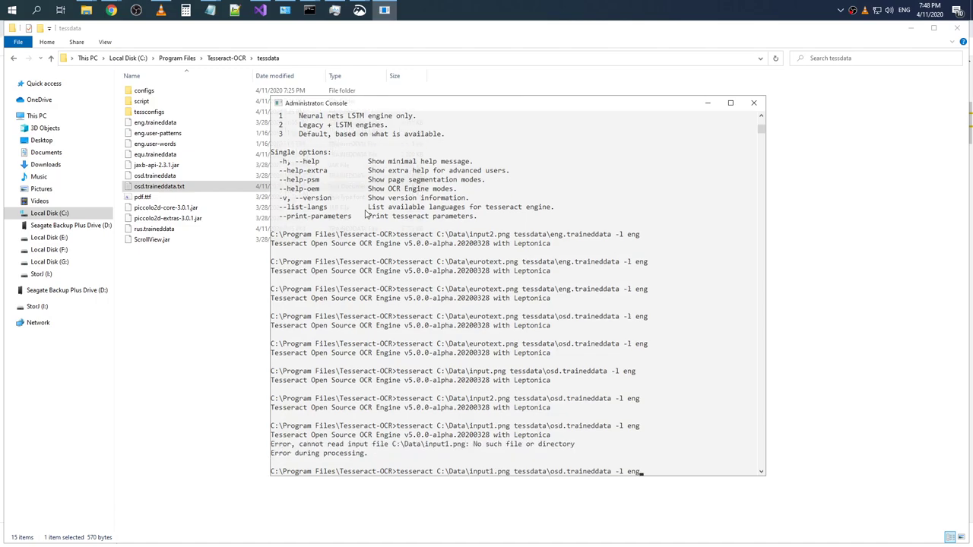
key(Left)
key(Left)
key(Left)
key(Left)
key(Left)
key(Left)
key(Left)
key(Left)
key(Left)
key(Left)
key(Left)
key(Left)
key(Left)
key(Left)
key(Left)
key(Delete)
key(Return)
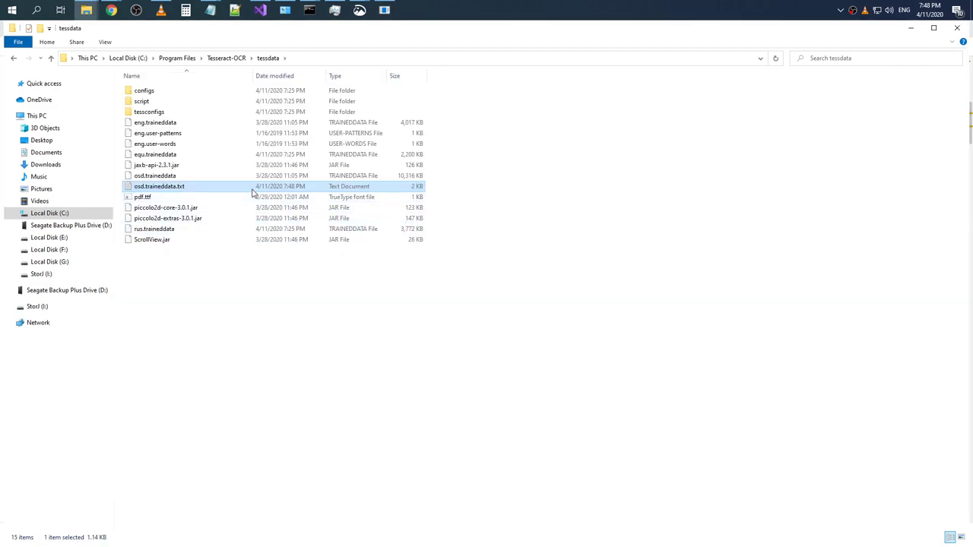
Check osd.traineddata.txt for the text recognized from input.png, close it, and return to the console
double_click(254, 189)
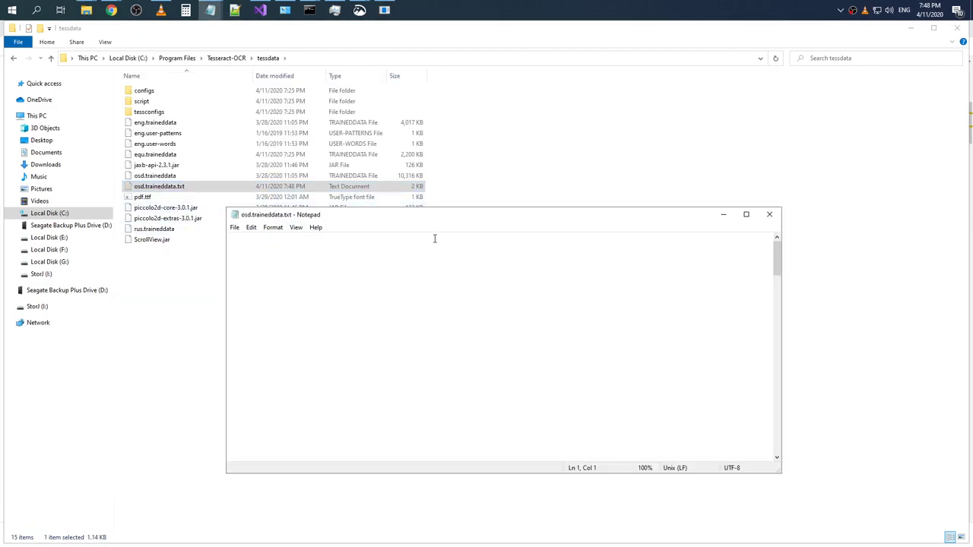
click(769, 214)
key(alt+Tab)
Run Tesseract on C:\Data\input.png with tessdata\eng.traineddata and -l eng, and check the generated eng.traineddata.txt
key(Up)
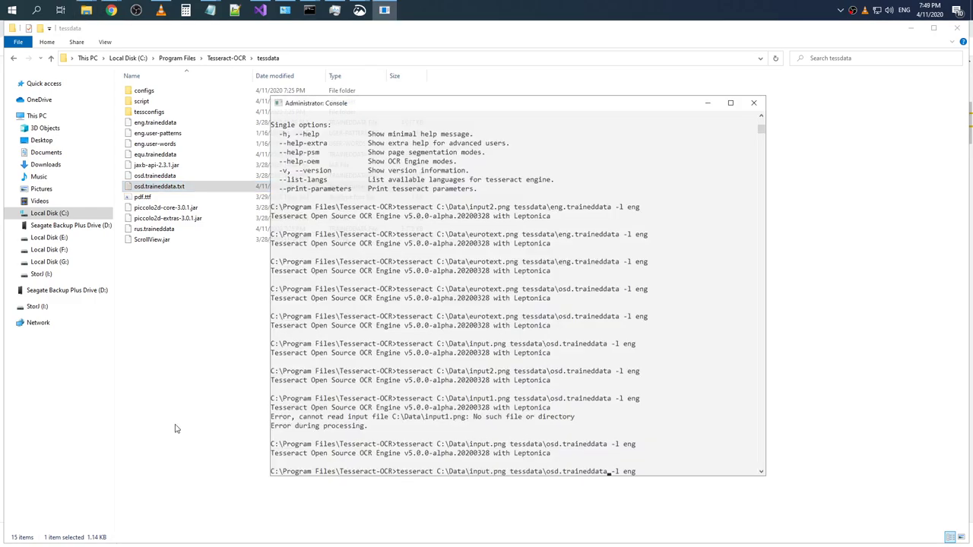
key(Right)
key(BackSpace)
key(BackSpace)
key(BackSpace)
text(eng)
key(Return)
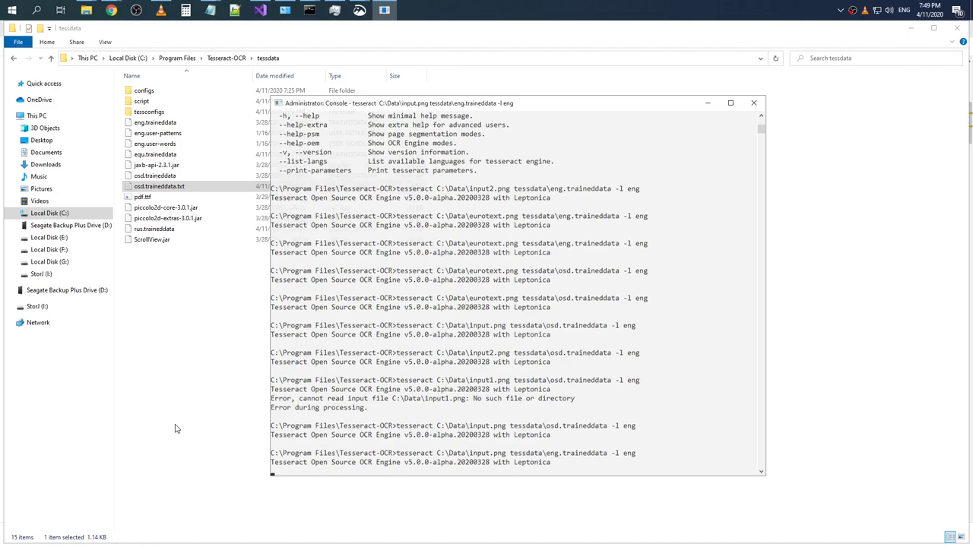
double_click(170, 133)
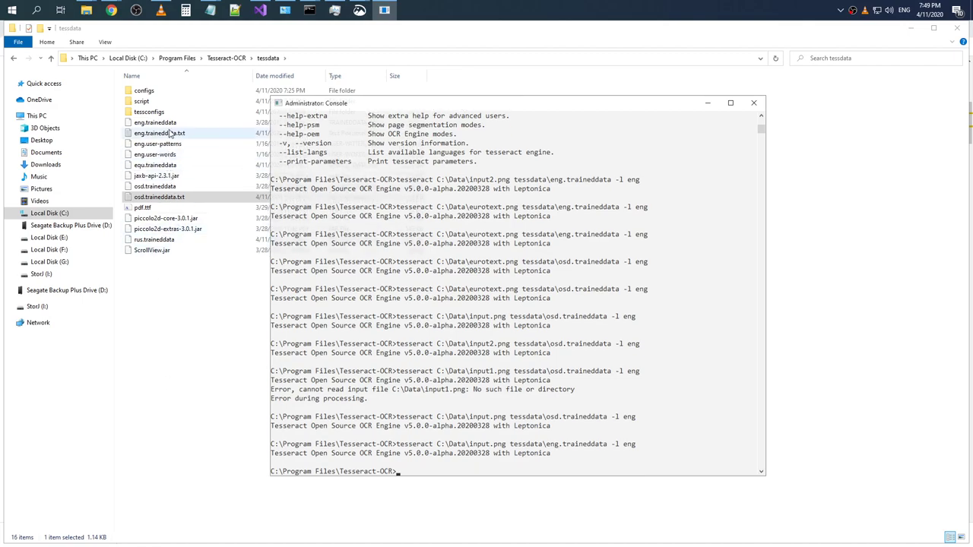
click(771, 215)
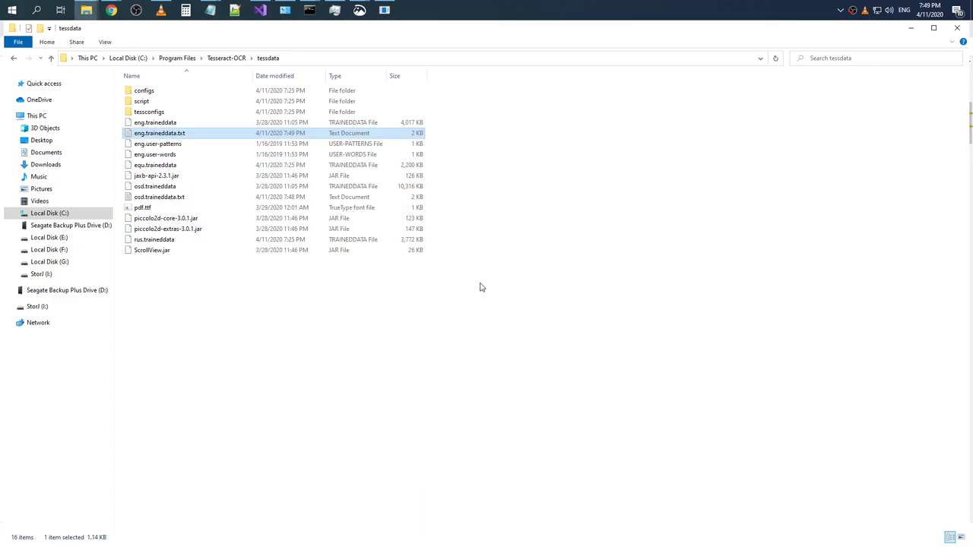
Open input.png from the Data folder in Photos and browse on to input2.png to examine both source images
key(alt+Tab)
key(alt+Tab)
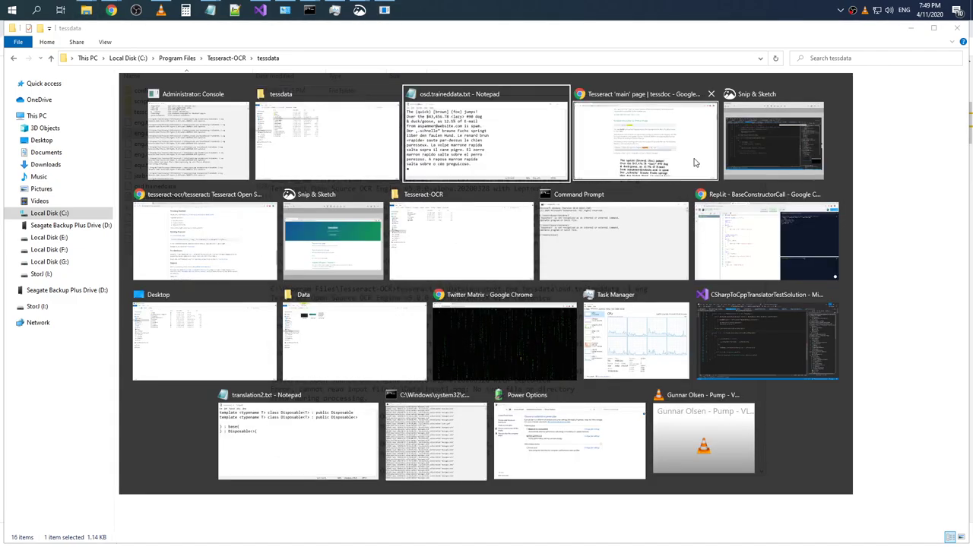
click(304, 318)
click(173, 122)
double_click(174, 122)
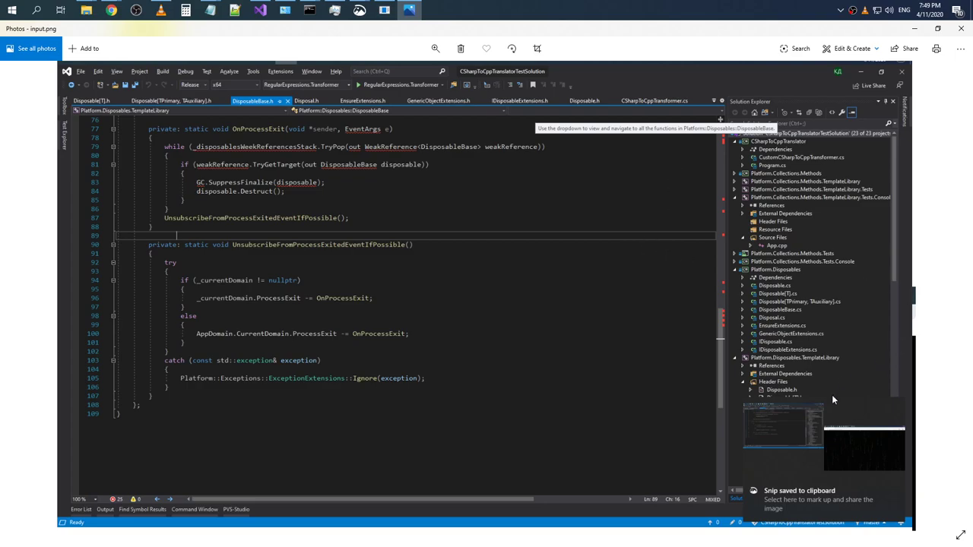
scroll(832, 394, down, 1)
scroll(816, 321, up, 1)
scroll(819, 326, down, 1)
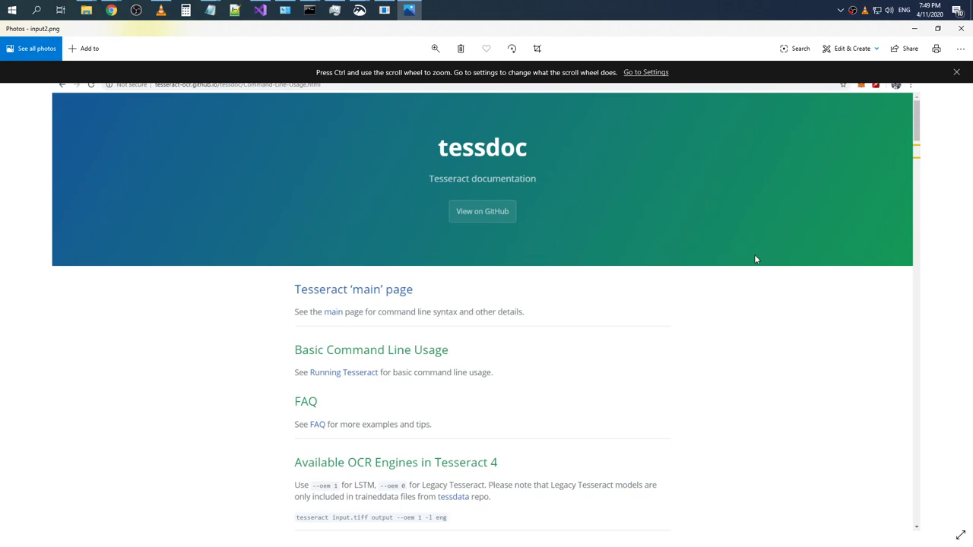
Switch back to the console and try to run Tesseract on C:\Data\input1.png with tessdata\osd.traineddata and -l eng
key(alt+Tab)
key(alt+Tab)
key(alt+Tab)
key(alt+Tab)
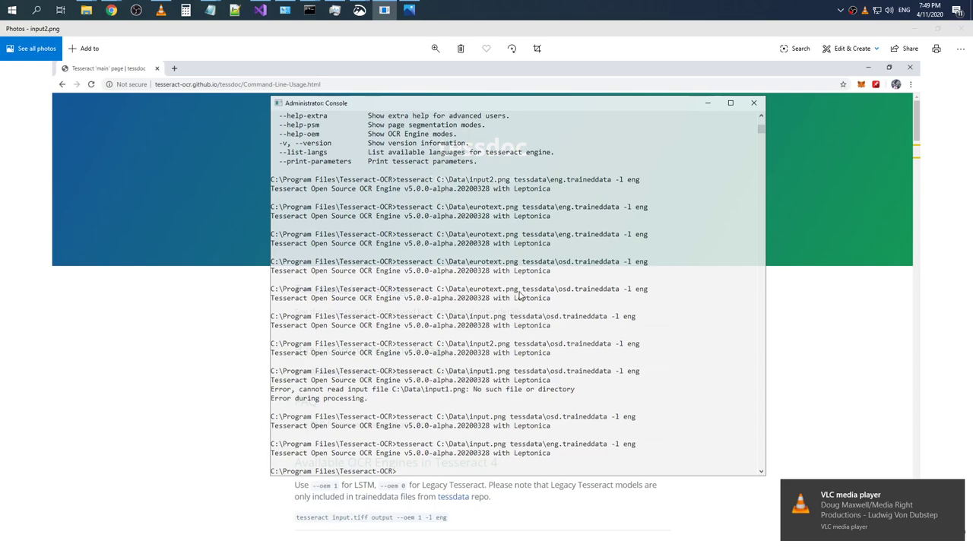
key(Up)
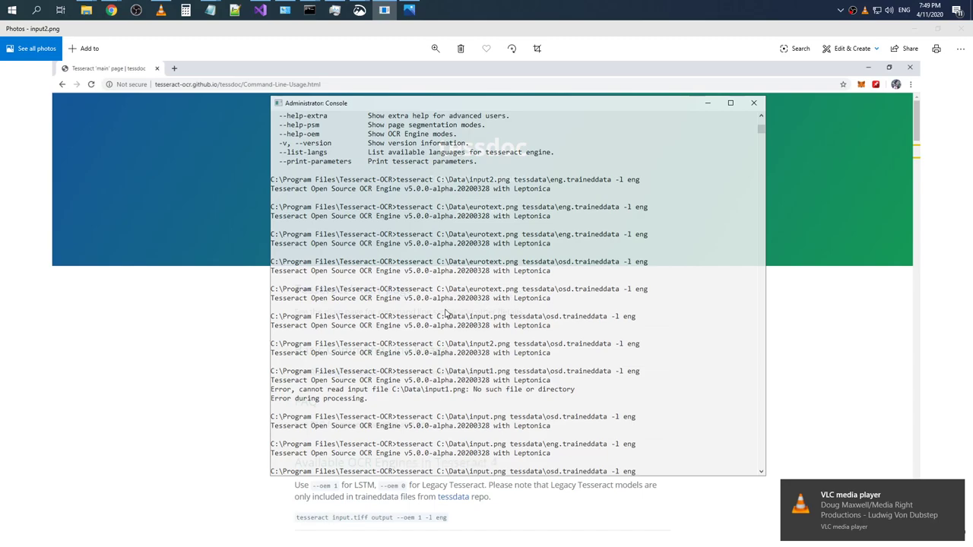
key(Up)
key(Up)
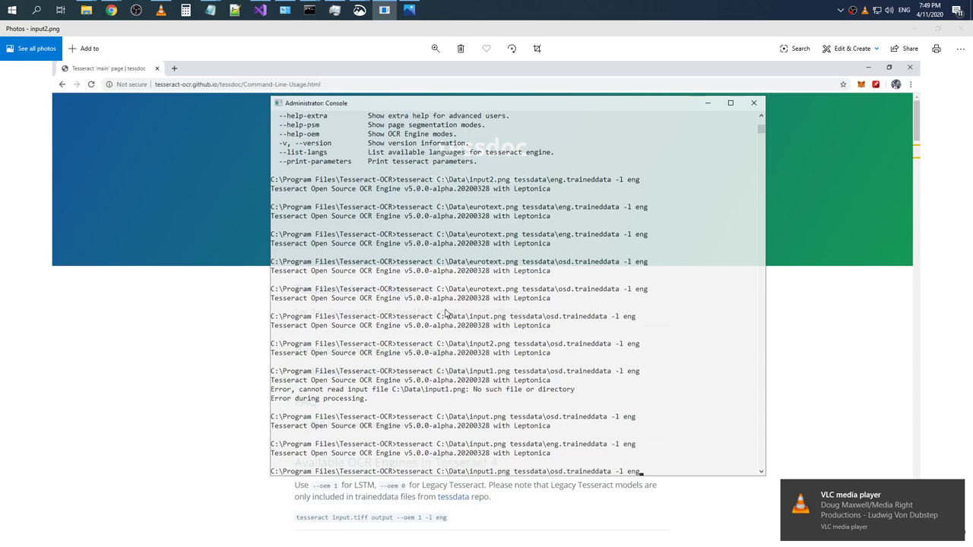
key(Return)
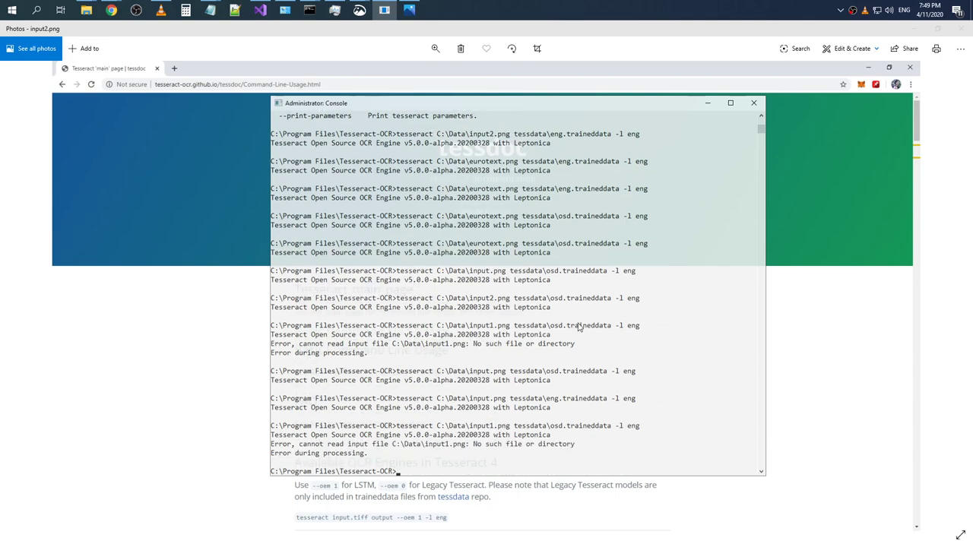
Change the image path in the last command to C:\Data\input2.png, run Tesseract, and return to the tessdata folder
key(Up)
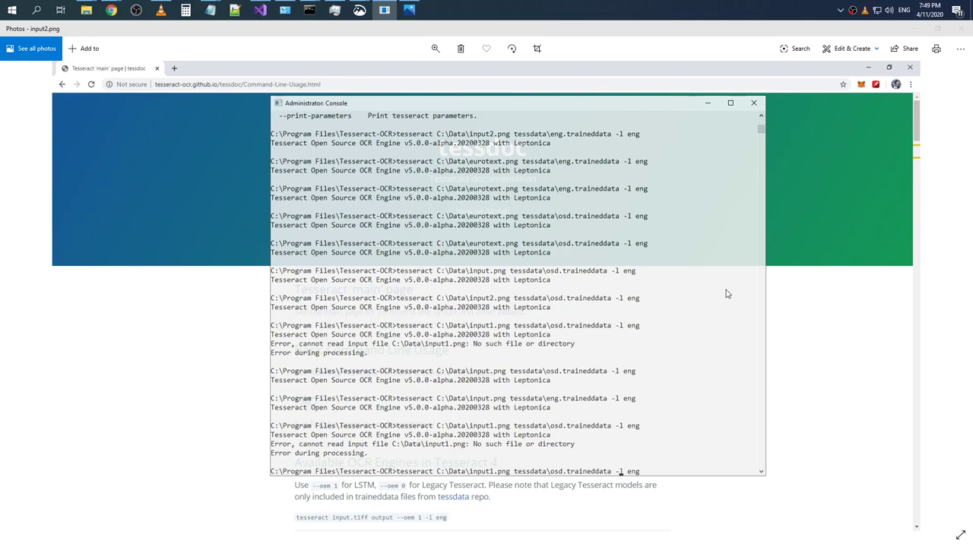
key(BackSpace)
text(2)
key(Return)
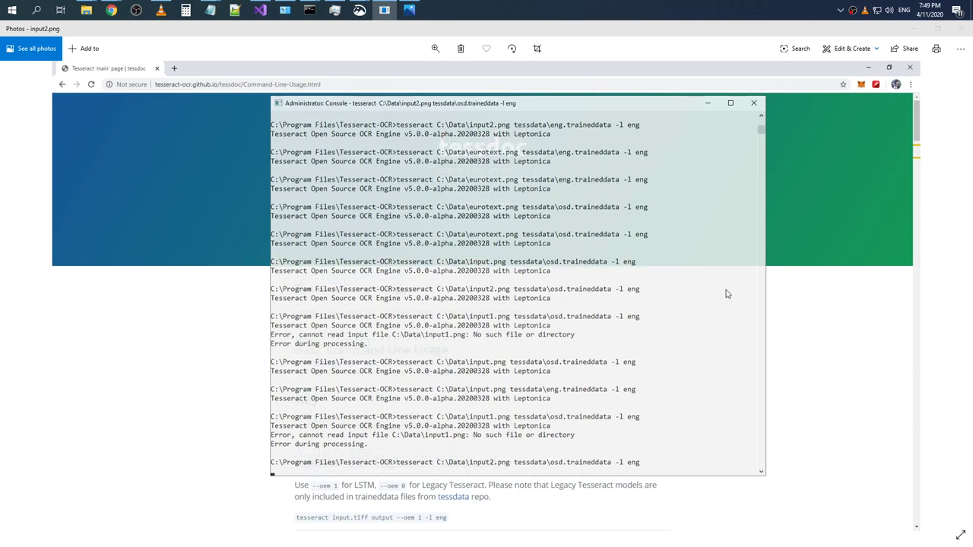
key(alt+Tab)
key(alt+Tab)
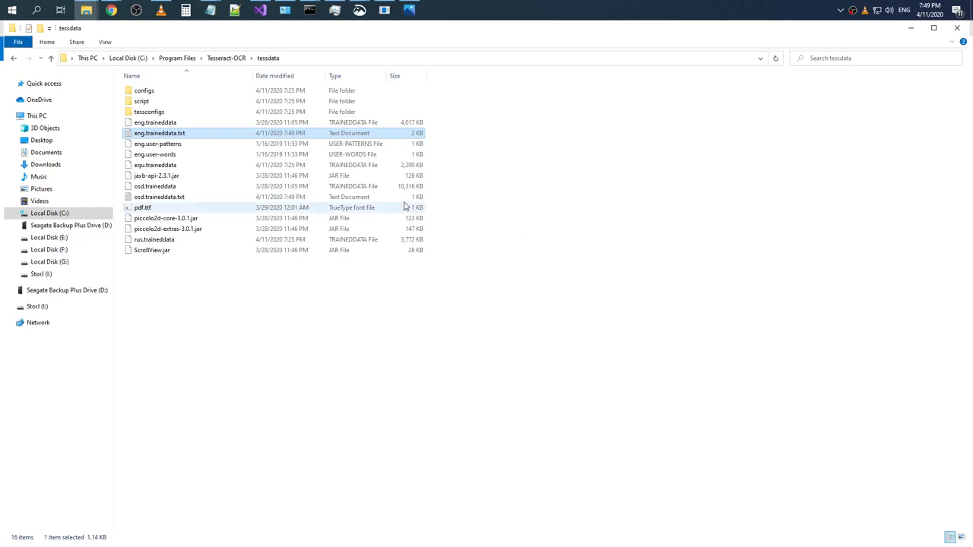
Open osd.traineddata.txt and place its narrowed Notepad window beside the page text of input2.png shown in Photos
double_click(402, 197)
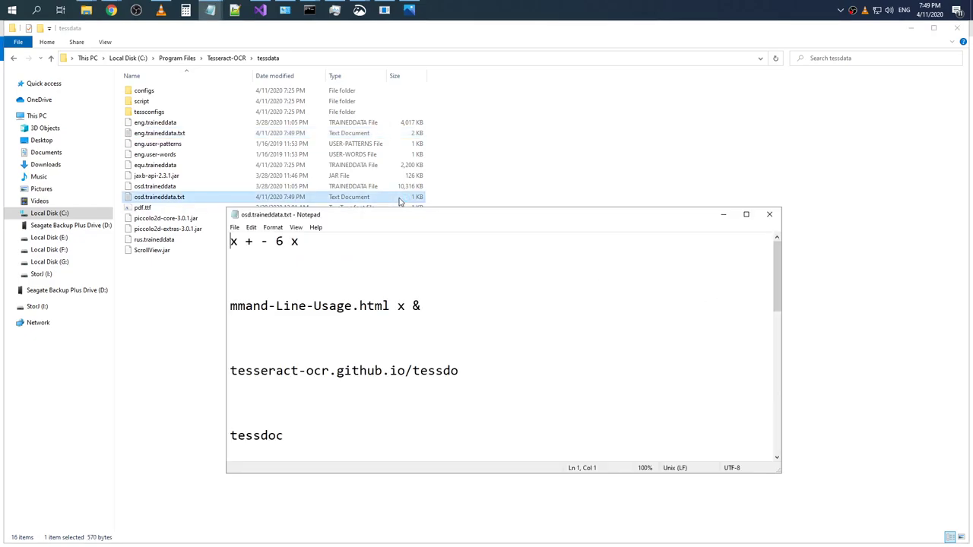
scroll(469, 256, down, 10)
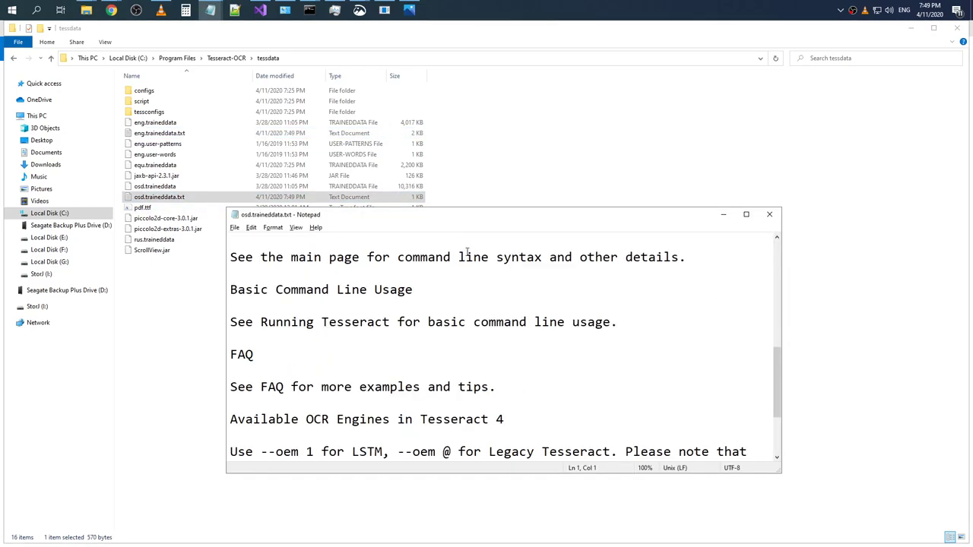
key(alt+Tab)
key(alt+Tab)
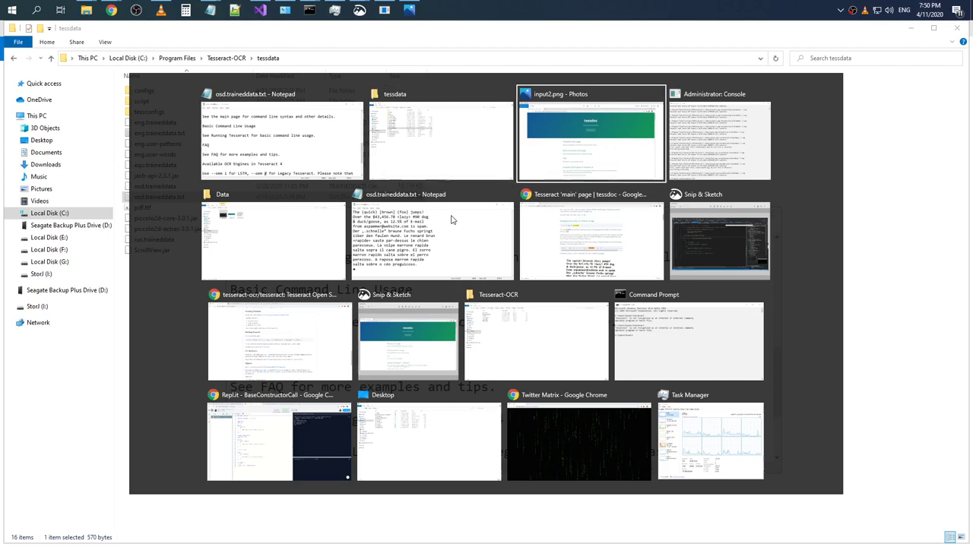
key(alt+Tab)
drag(448, 209, 769, 187)
drag(770, 187, 175, 156)
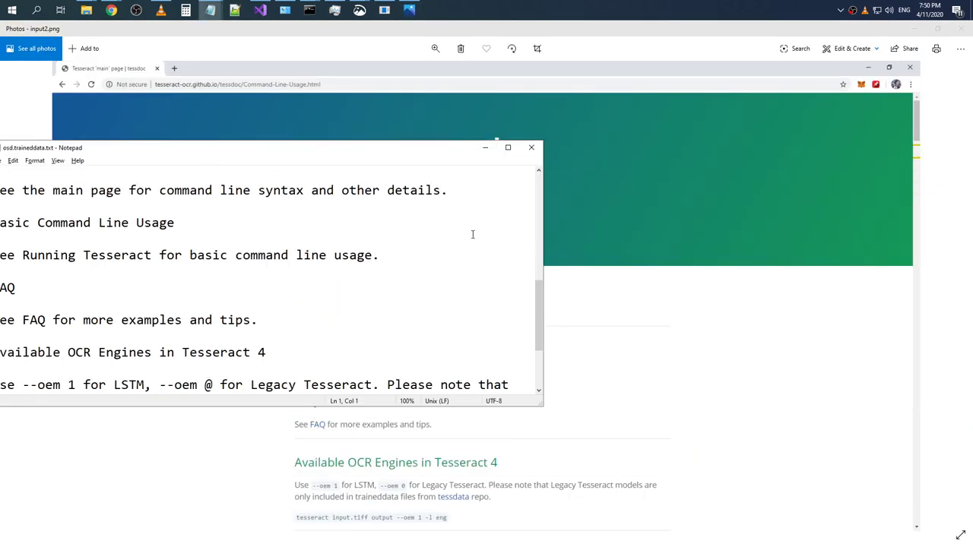
drag(543, 230, 210, 228)
drag(111, 144, 171, 221)
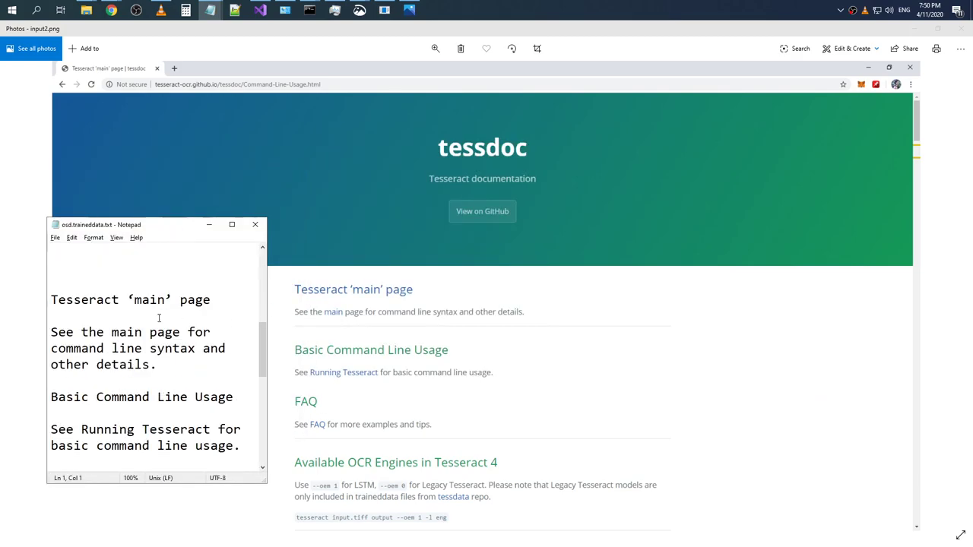
Compare the recognized text in osd.traineddata.txt with input2.png, from the main page paragraph back to the first lines
drag(51, 332, 233, 349)
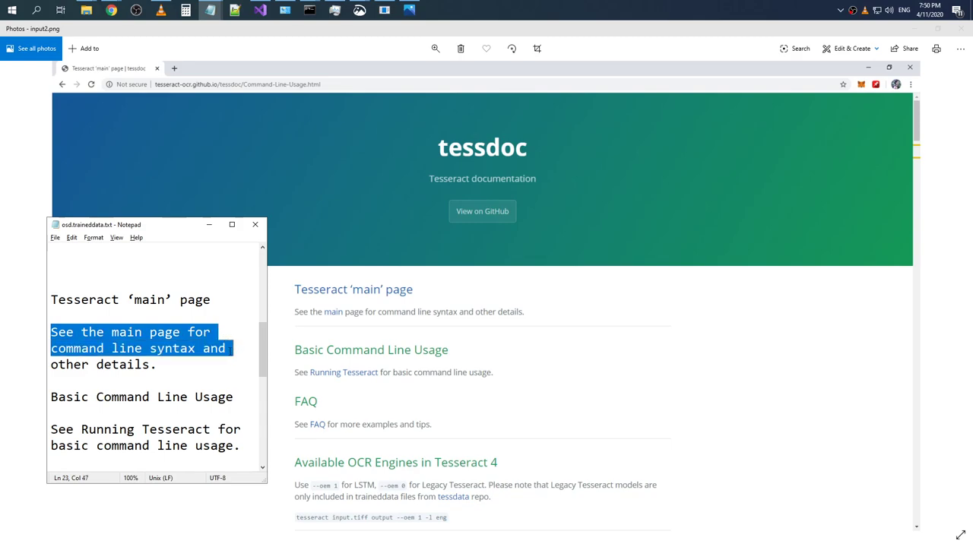
click(251, 365)
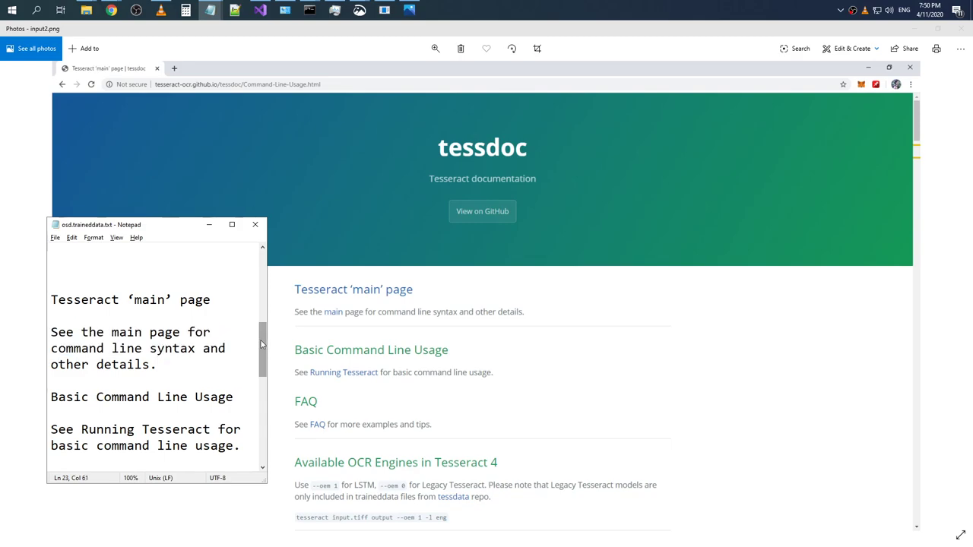
drag(261, 344, 261, 270)
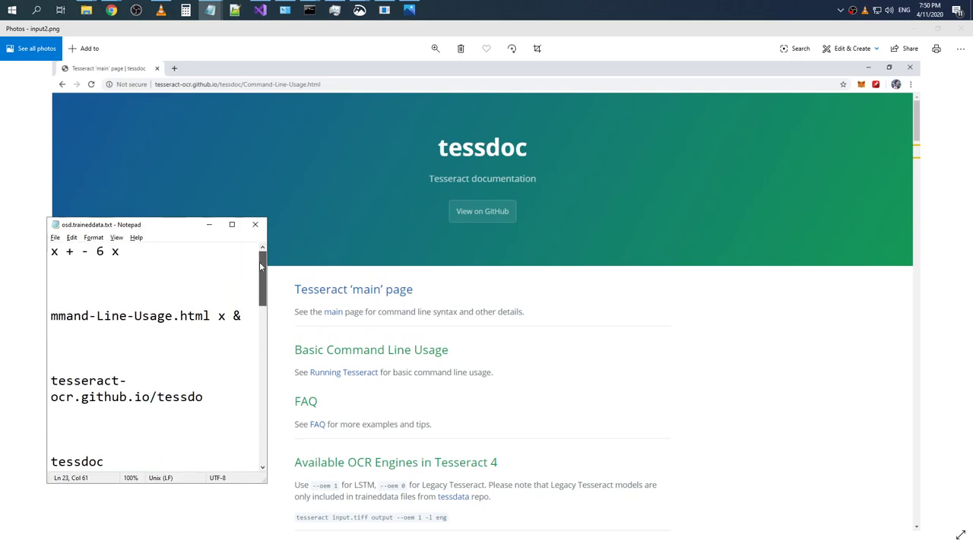
drag(260, 265, 259, 290)
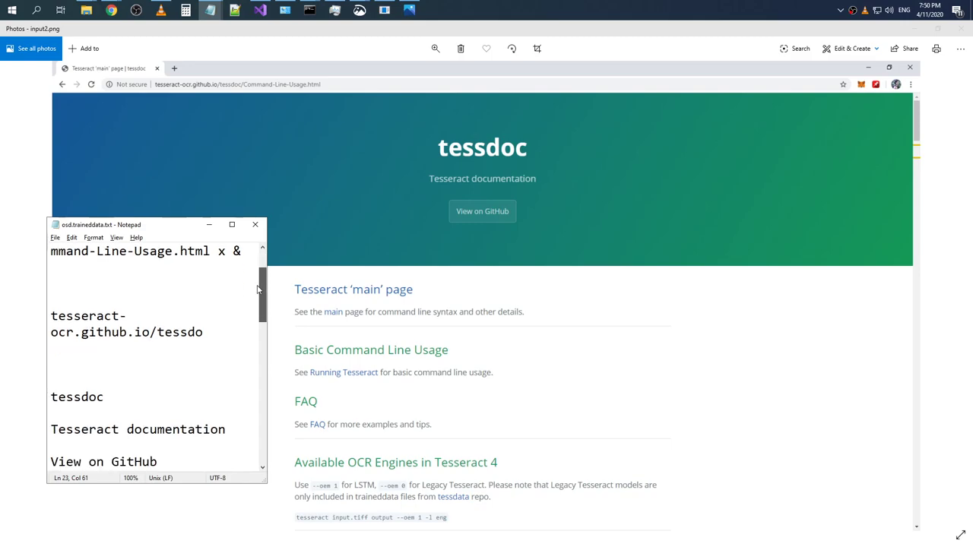
drag(257, 289, 257, 272)
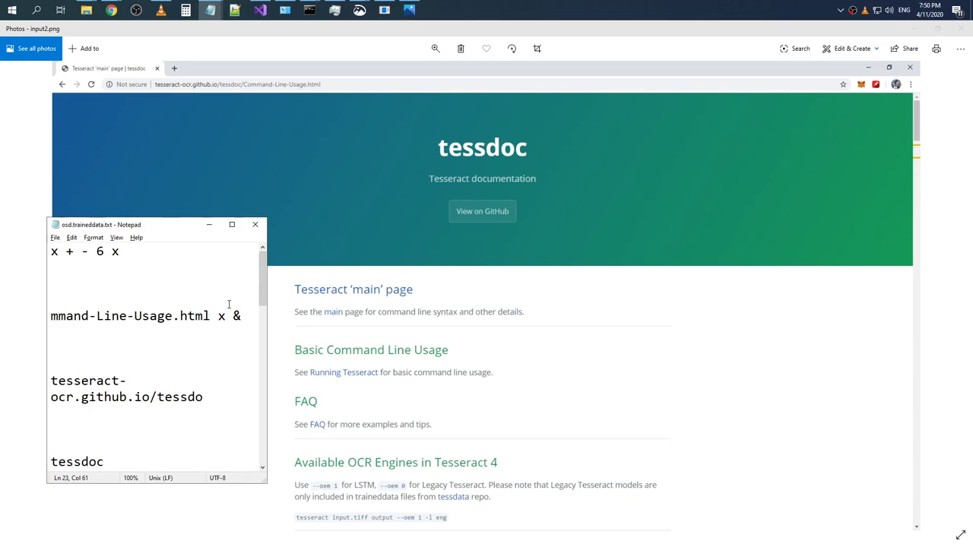
click(160, 278)
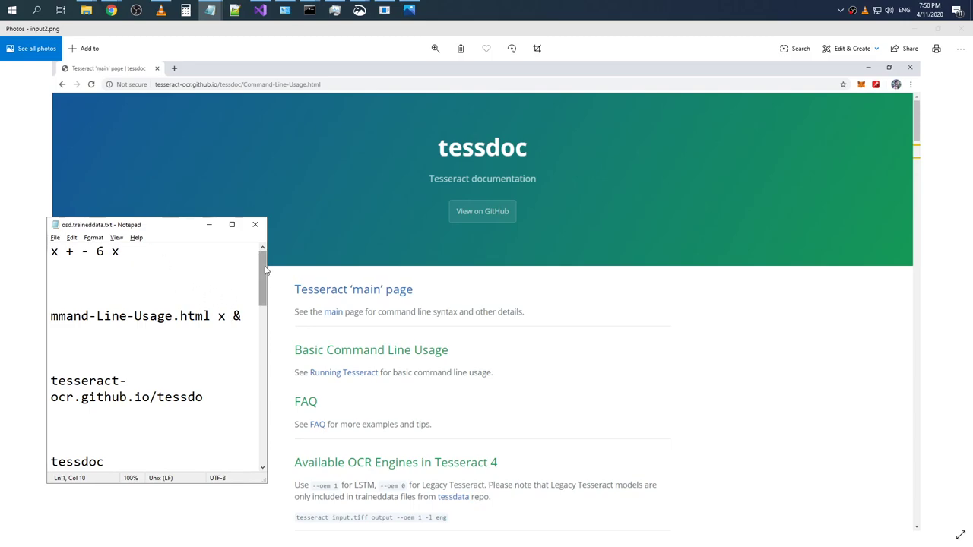